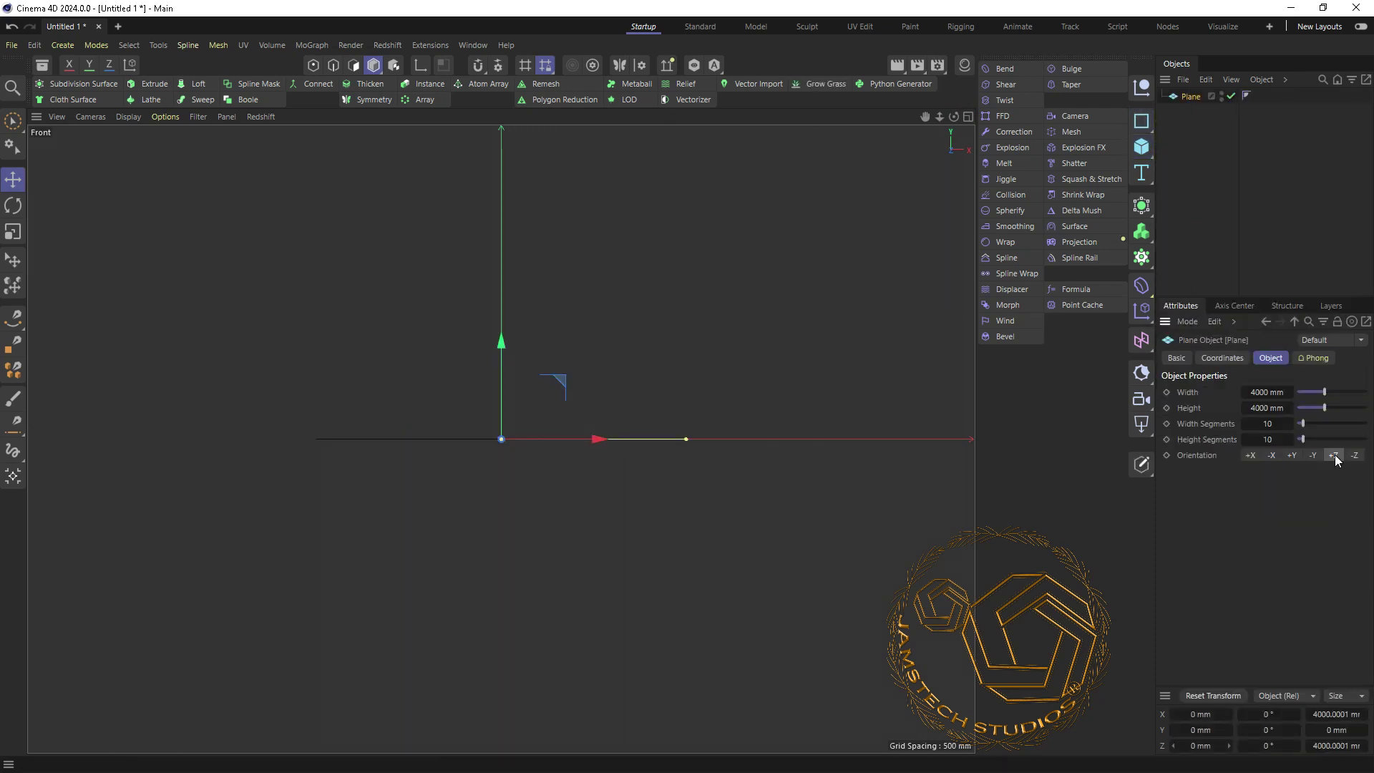
- Scale the plane's middle top and bottom points inward to pinch it into a bowtie
{"action": "scroll", "coordinate": [476, 261], "scroll_direction": "down", "scroll_amount": 1}
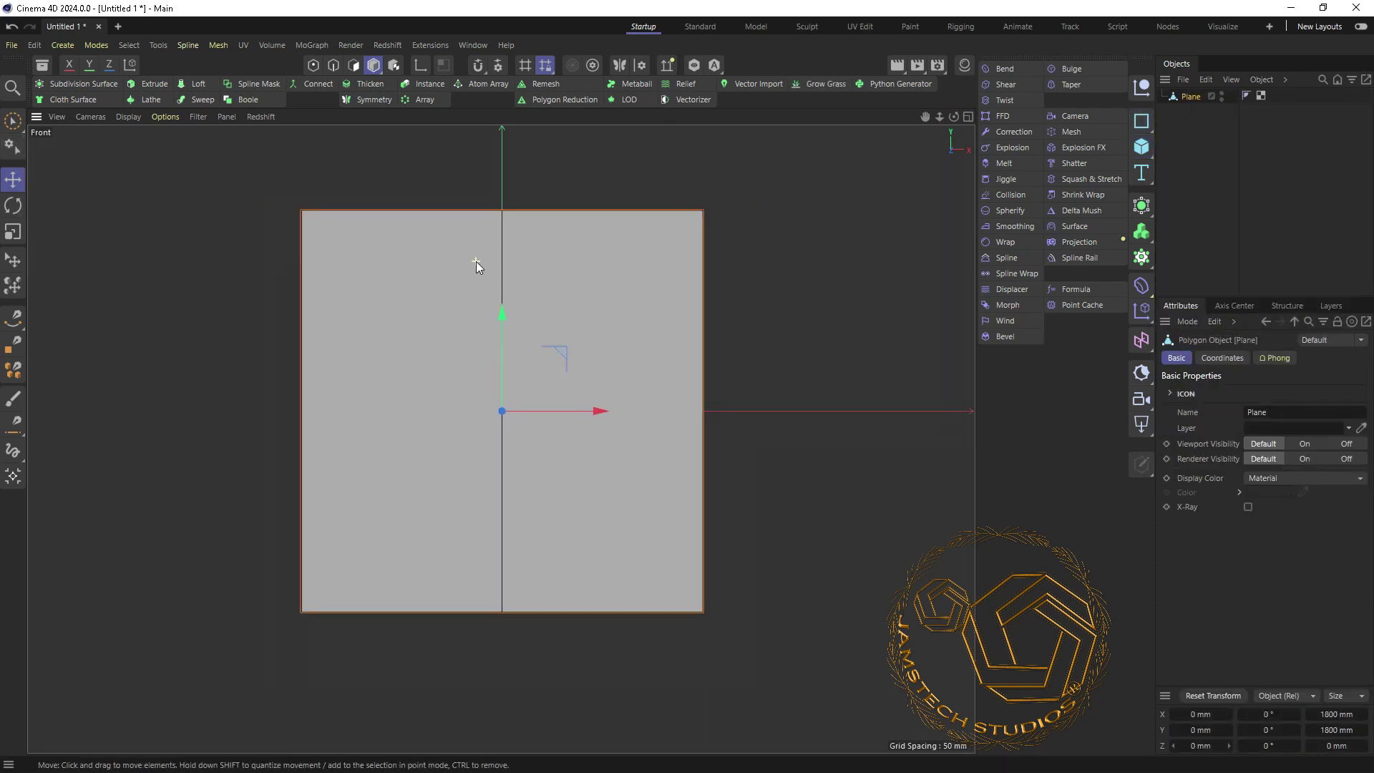
{"action": "left_click", "coordinate": [321, 65]}
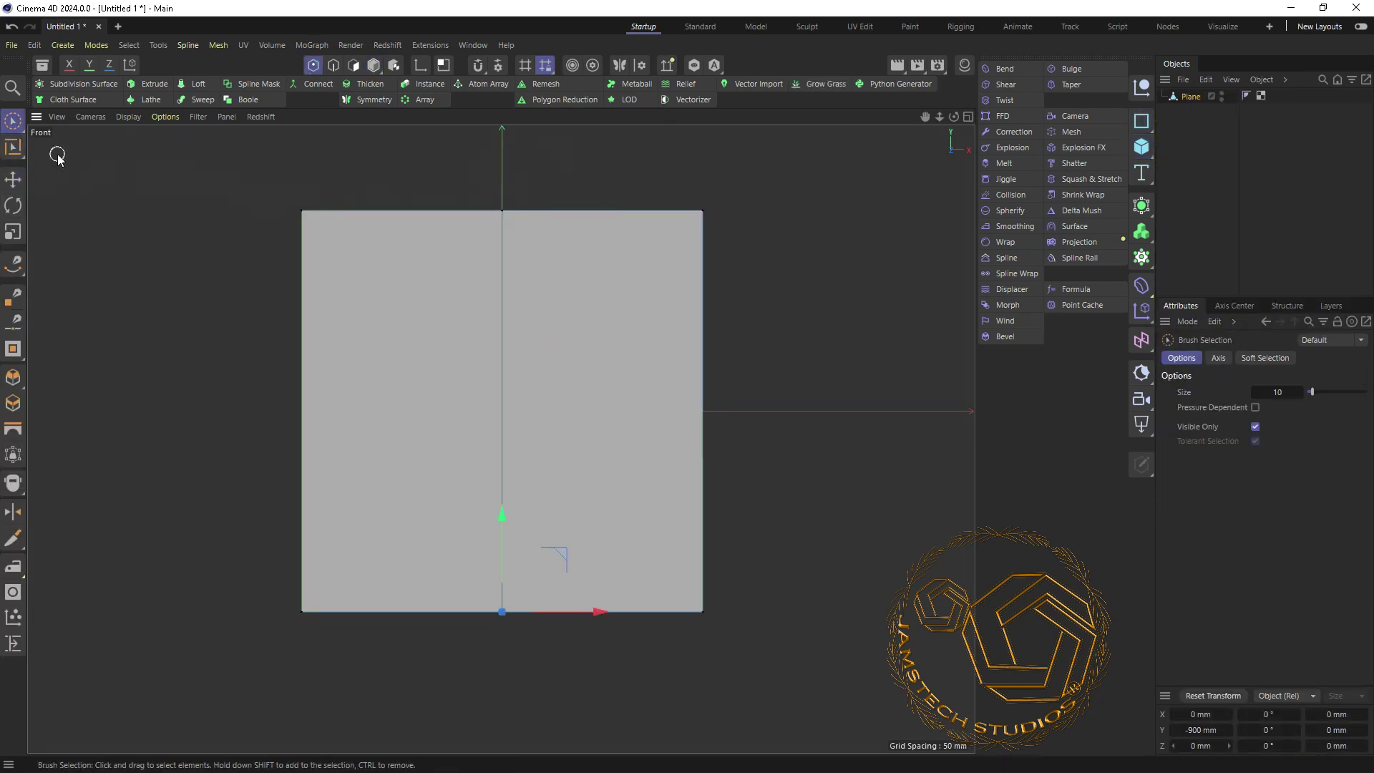
{"action": "scroll", "coordinate": [589, 469], "scroll_direction": "up", "scroll_amount": 1}
{"action": "scroll", "coordinate": [374, 664], "scroll_direction": "down", "scroll_amount": 1}
{"action": "key", "text": "t"}
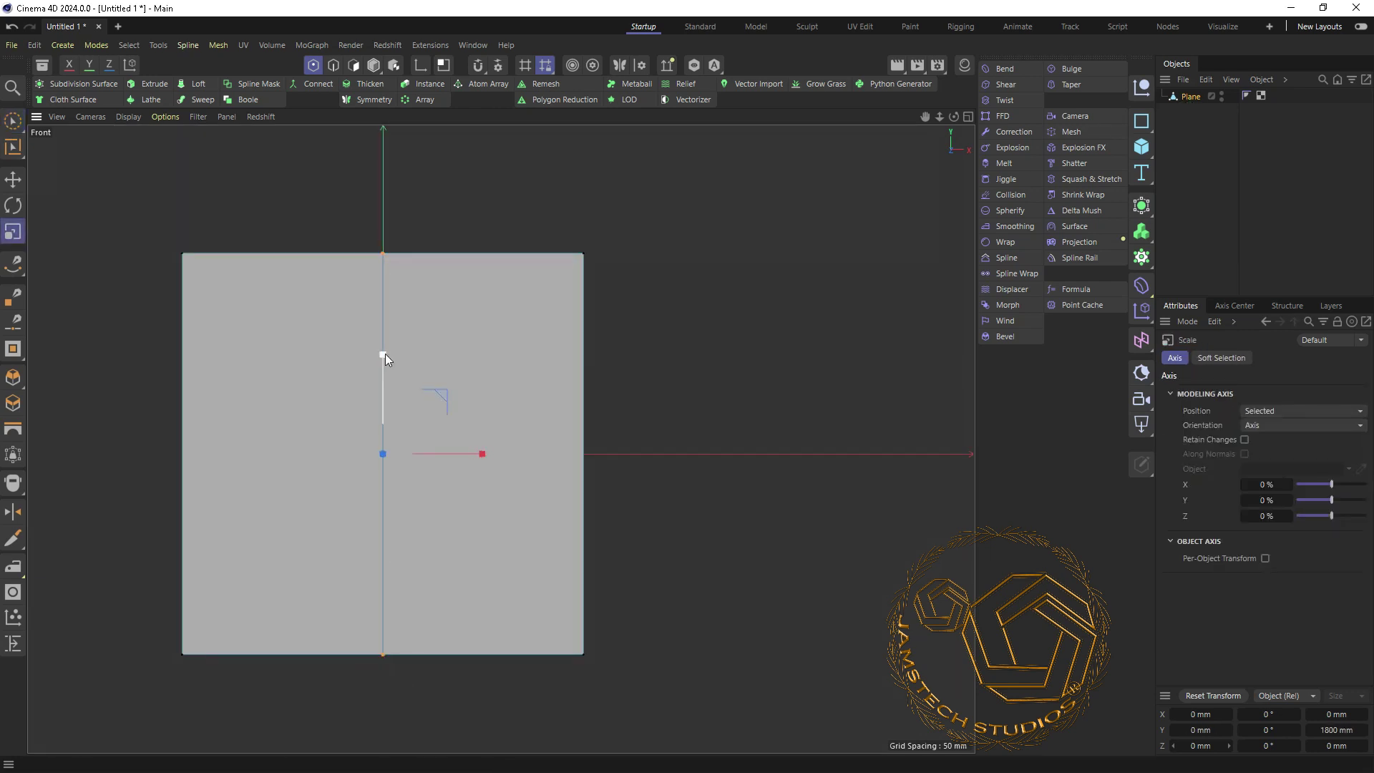
{"action": "left_click_drag", "start_coordinate": [385, 353], "coordinate": [384, 397]}
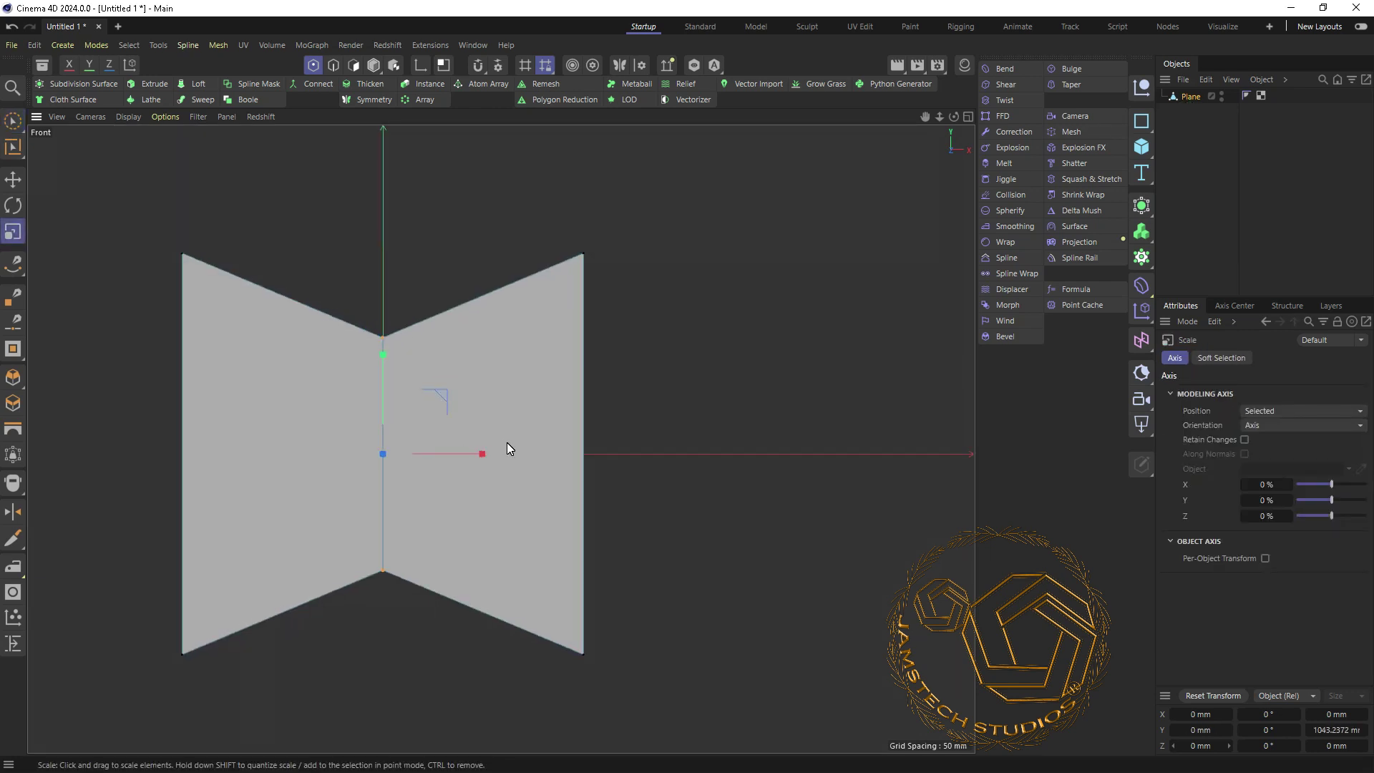
{"action": "key", "text": "space"}
- Select the plane's outer edges and begin extruding them into a rim
{"action": "scroll", "coordinate": [613, 528], "scroll_direction": "up", "scroll_amount": 1}
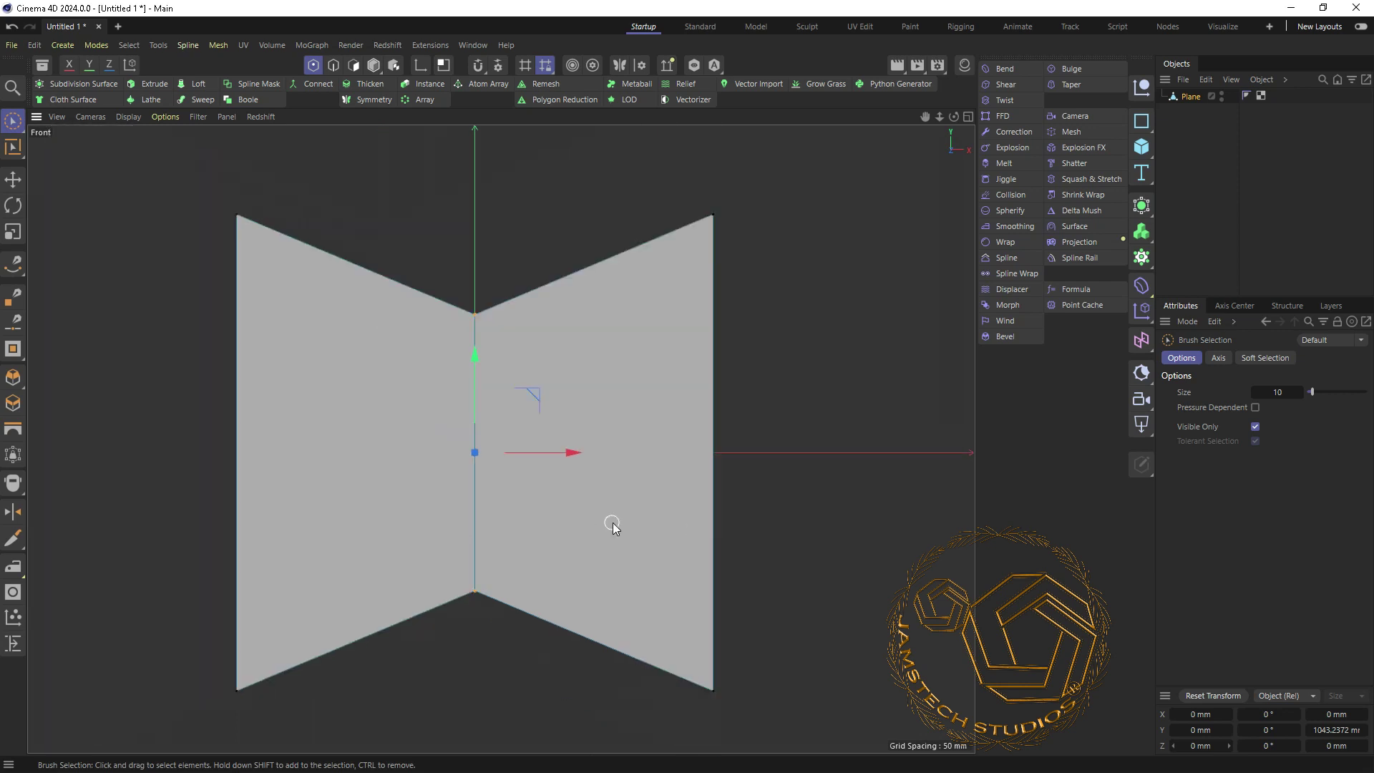
{"action": "key", "text": "Return"}
{"action": "scroll", "coordinate": [243, 398], "scroll_direction": "down", "scroll_amount": 1}
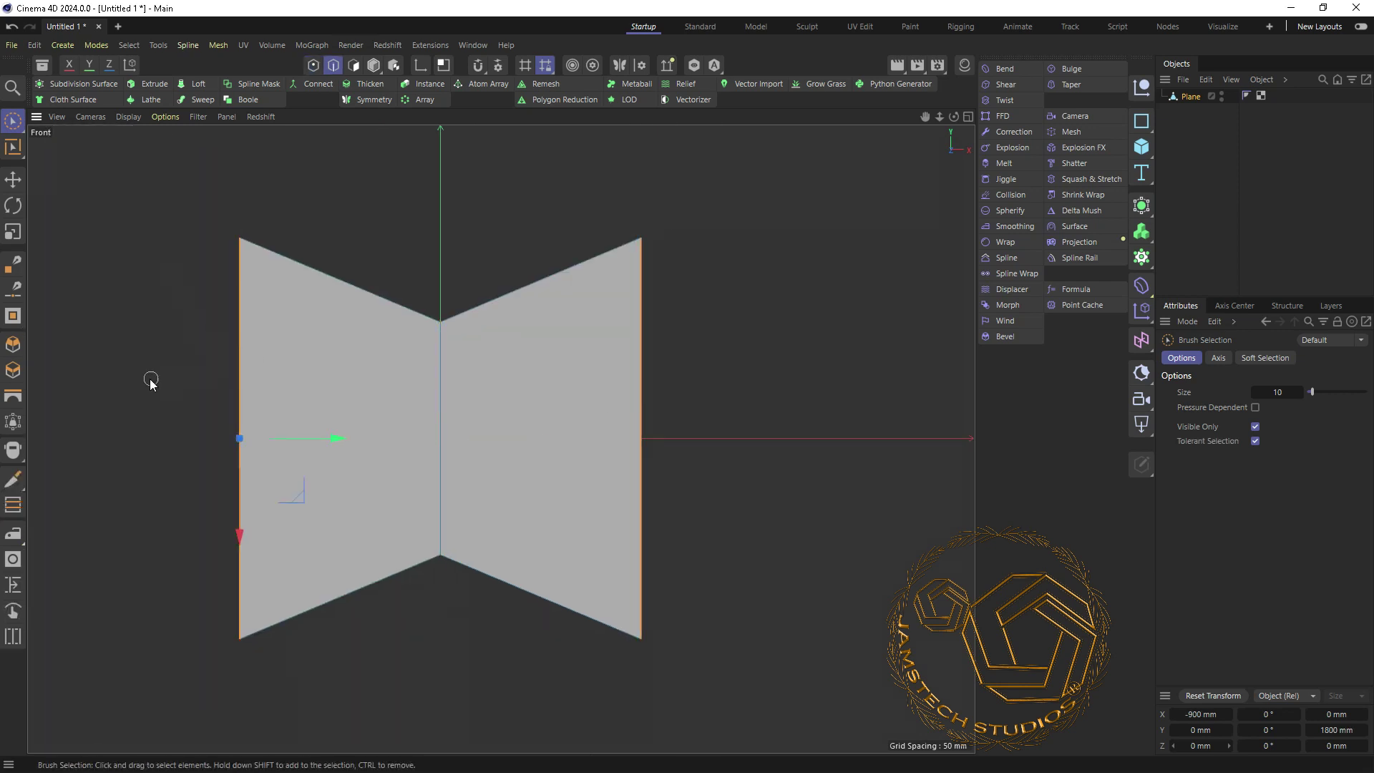
{"action": "key", "text": "F1"}
{"action": "left_click", "coordinate": [13, 370]}
- Extrude the outer edges into a deep rim with a 300 mm offset
{"action": "left_click_drag", "start_coordinate": [465, 429], "coordinate": [501, 429]}
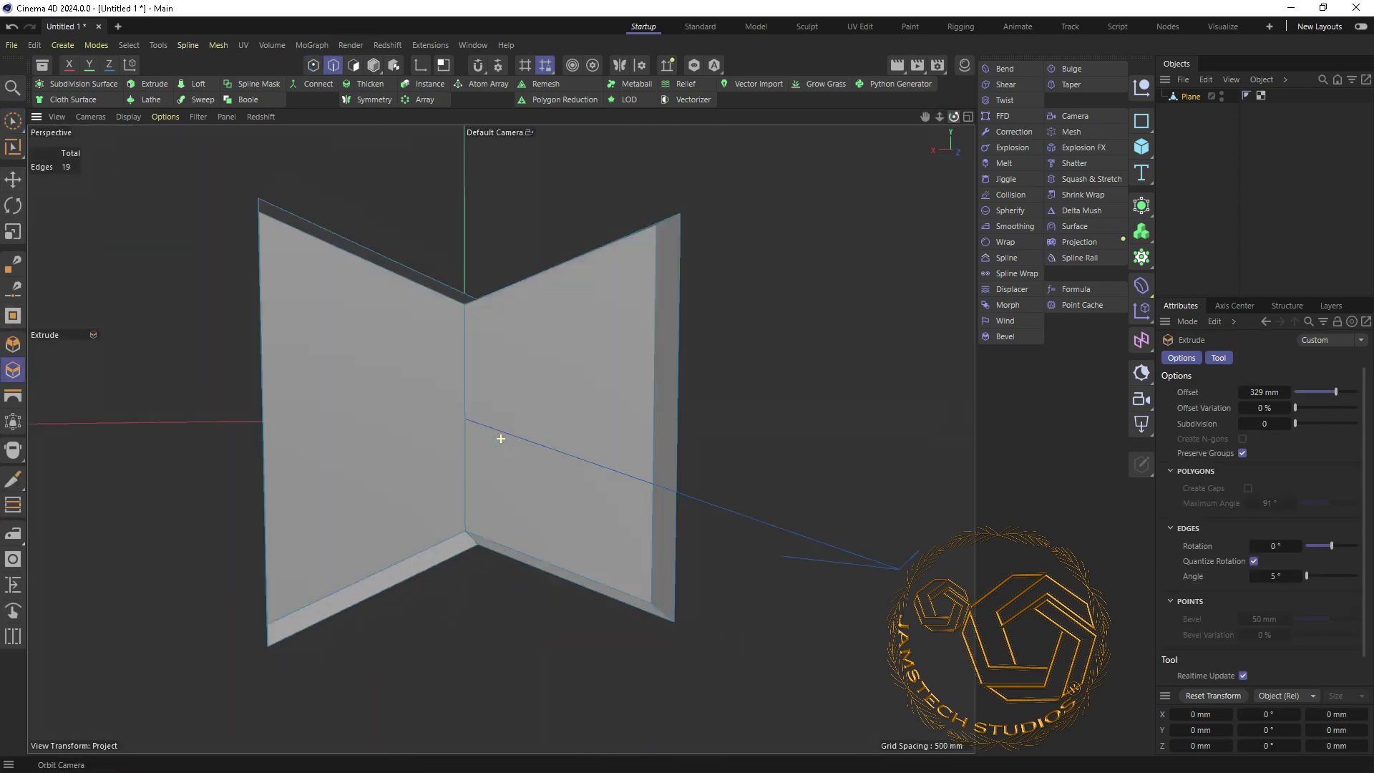
{"action": "double_click", "coordinate": [1254, 392]}
{"action": "type", "text": "300"}
{"action": "key", "text": "Return"}
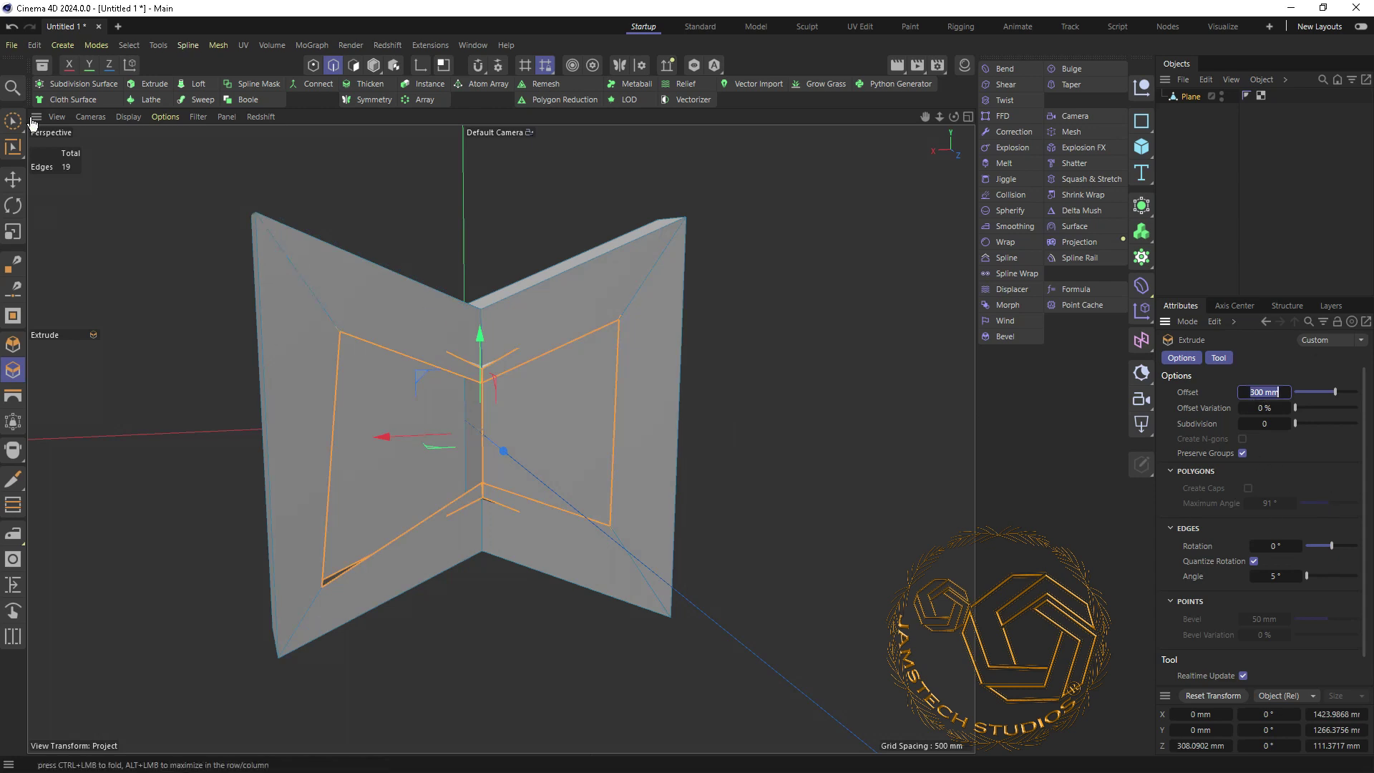
- Recess the panel's two inner faces by -60 mm
{"action": "left_click", "coordinate": [13, 121]}
{"action": "left_click_drag", "start_coordinate": [500, 347], "coordinate": [500, 429], "text": "alt"}
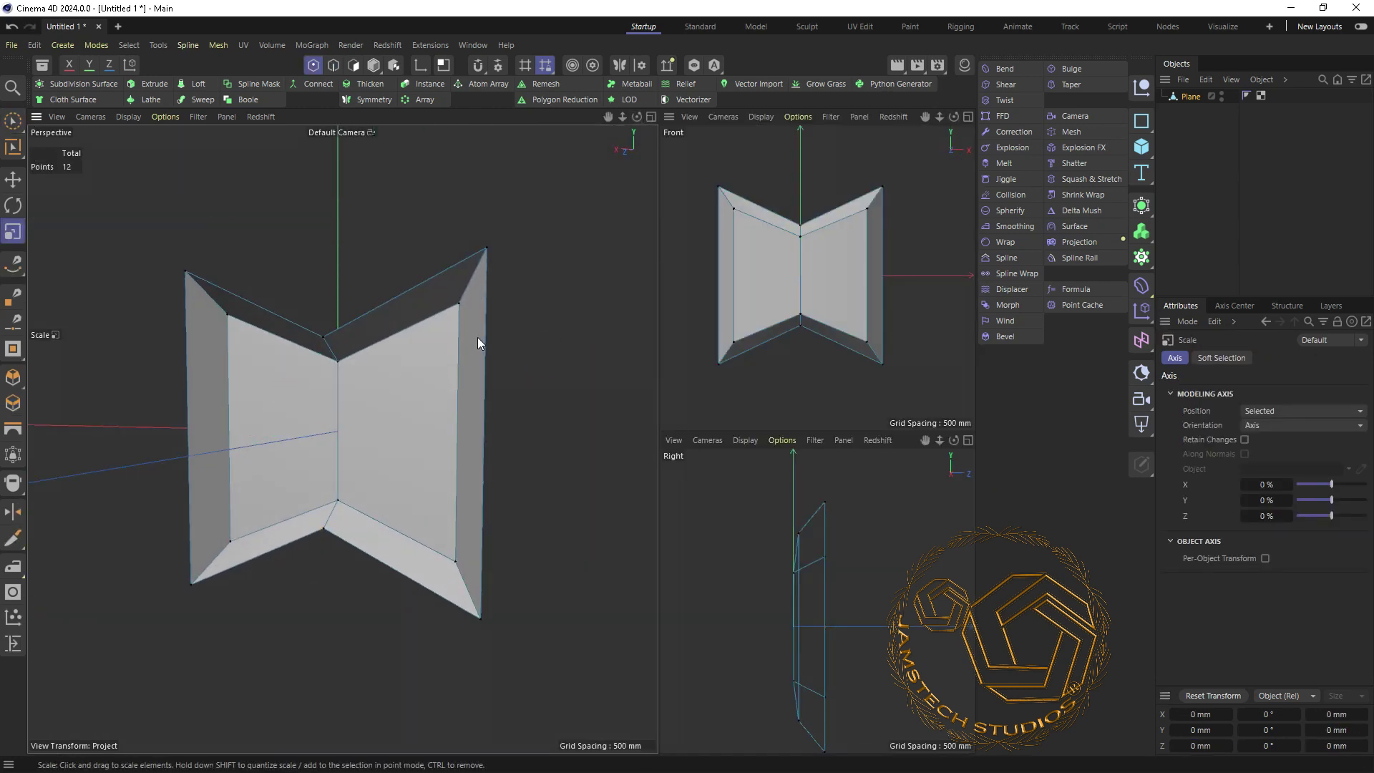
{"action": "mouse_move", "coordinate": [478, 342]}
{"action": "left_mouse_down", "text": "alt"}
{"action": "mouse_move", "coordinate": [337, 429]}
{"action": "mouse_move", "coordinate": [286, 429]}
{"action": "mouse_move", "coordinate": [211, 261]}
{"action": "left_mouse_up", "text": "alt"}
{"action": "key", "text": "d"}
{"action": "key", "text": "space"}
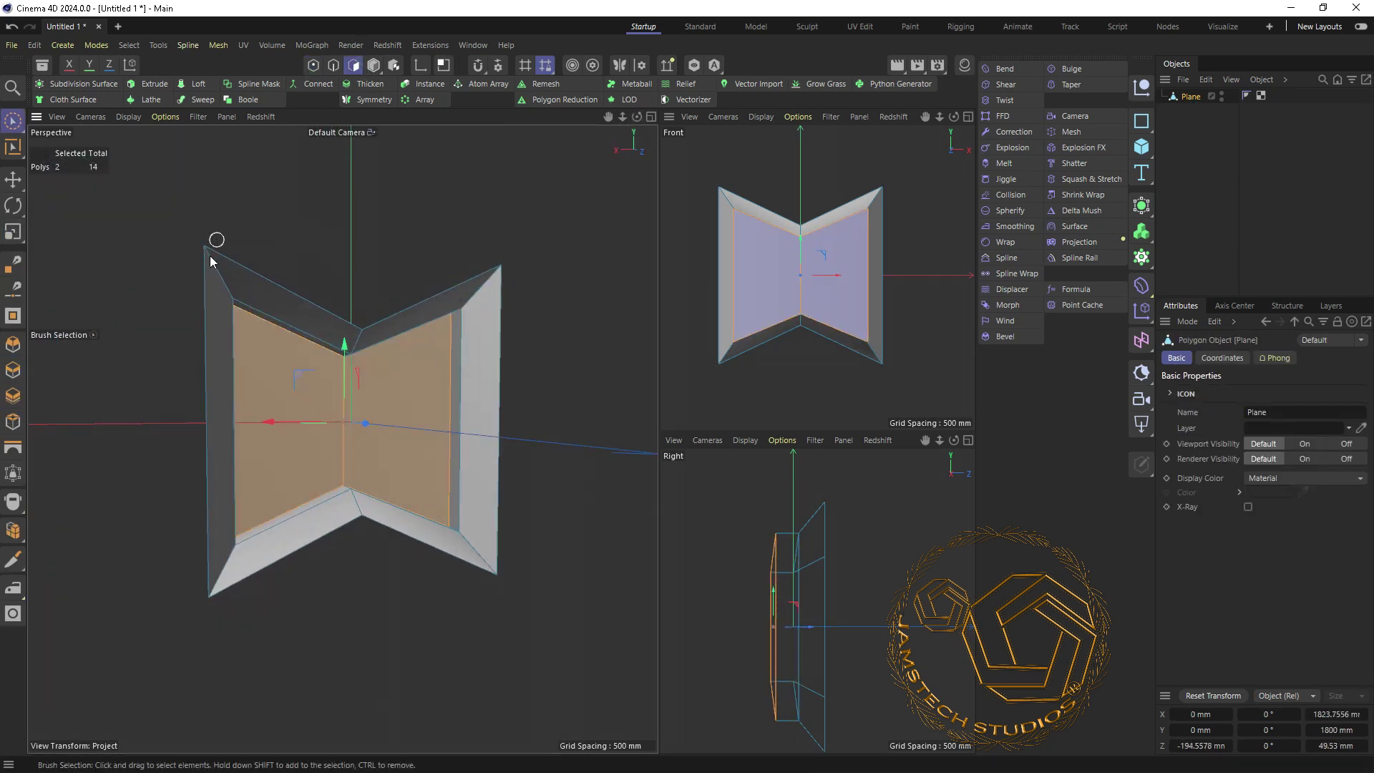
- Wrap the wall panel Plane in a Cloner
{"action": "key", "text": "Return"}
{"action": "scroll", "coordinate": [736, 325], "scroll_direction": "up", "scroll_amount": 5}
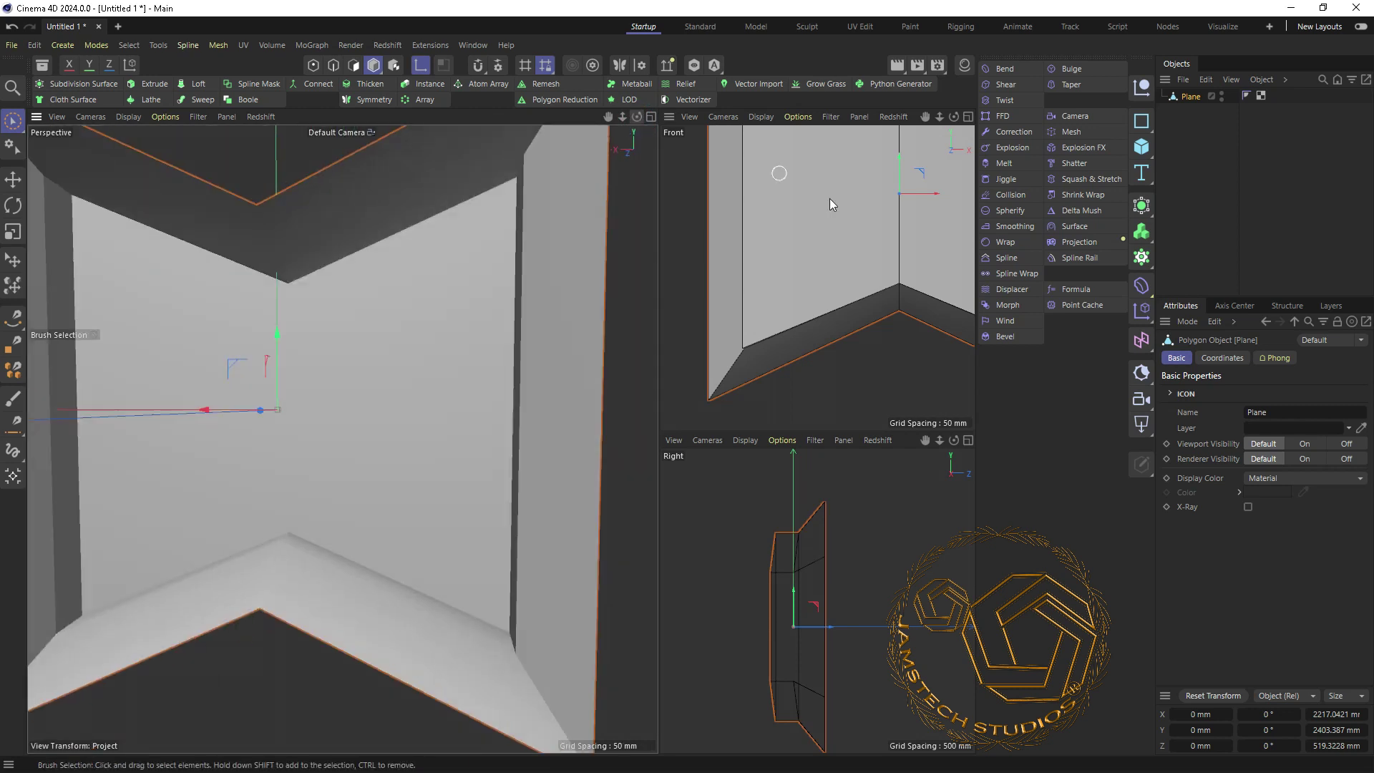
{"action": "left_click", "coordinate": [1142, 256], "text": "alt"}
- Set the Cloner to Linear mode with 2100 mm X and 0 mm Y offsets
{"action": "key", "text": "F4"}
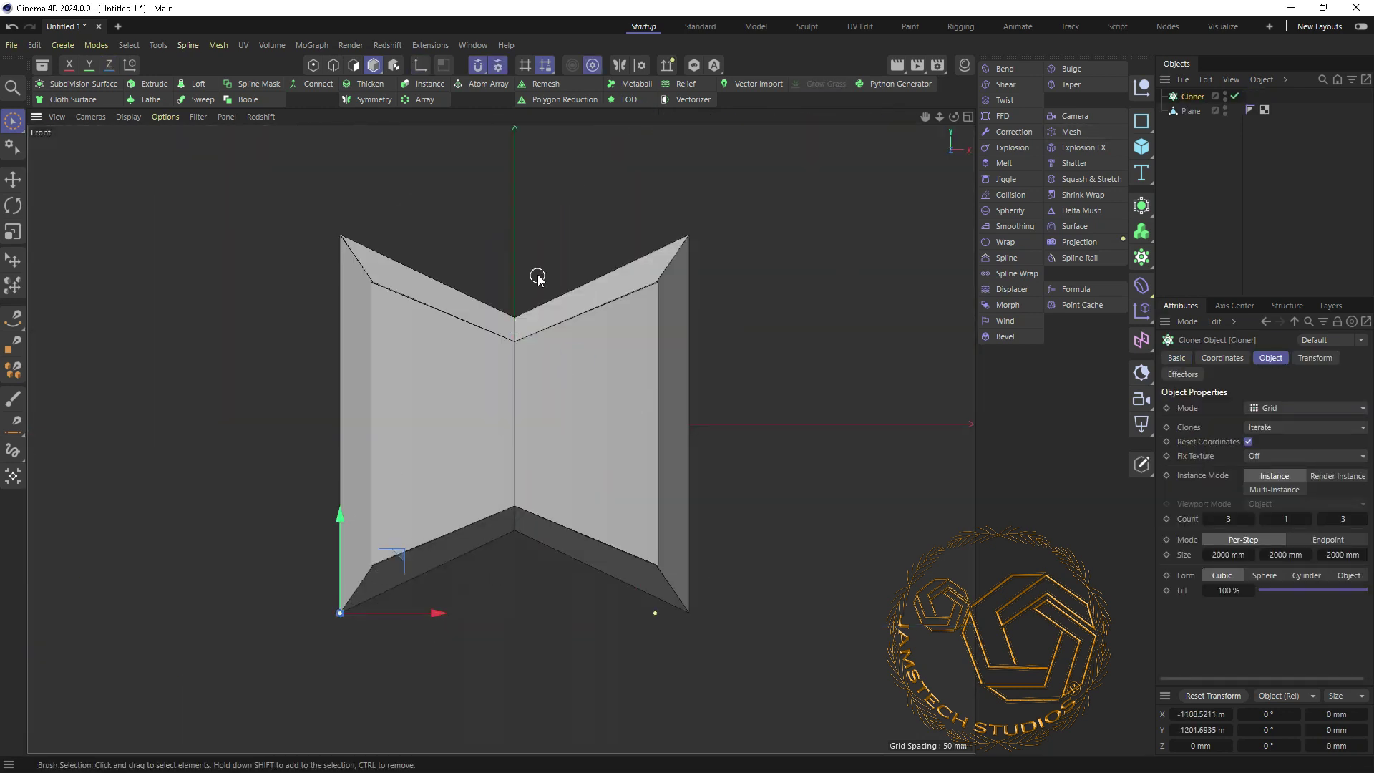
{"action": "key", "text": "F5"}
{"action": "key", "text": "F4"}
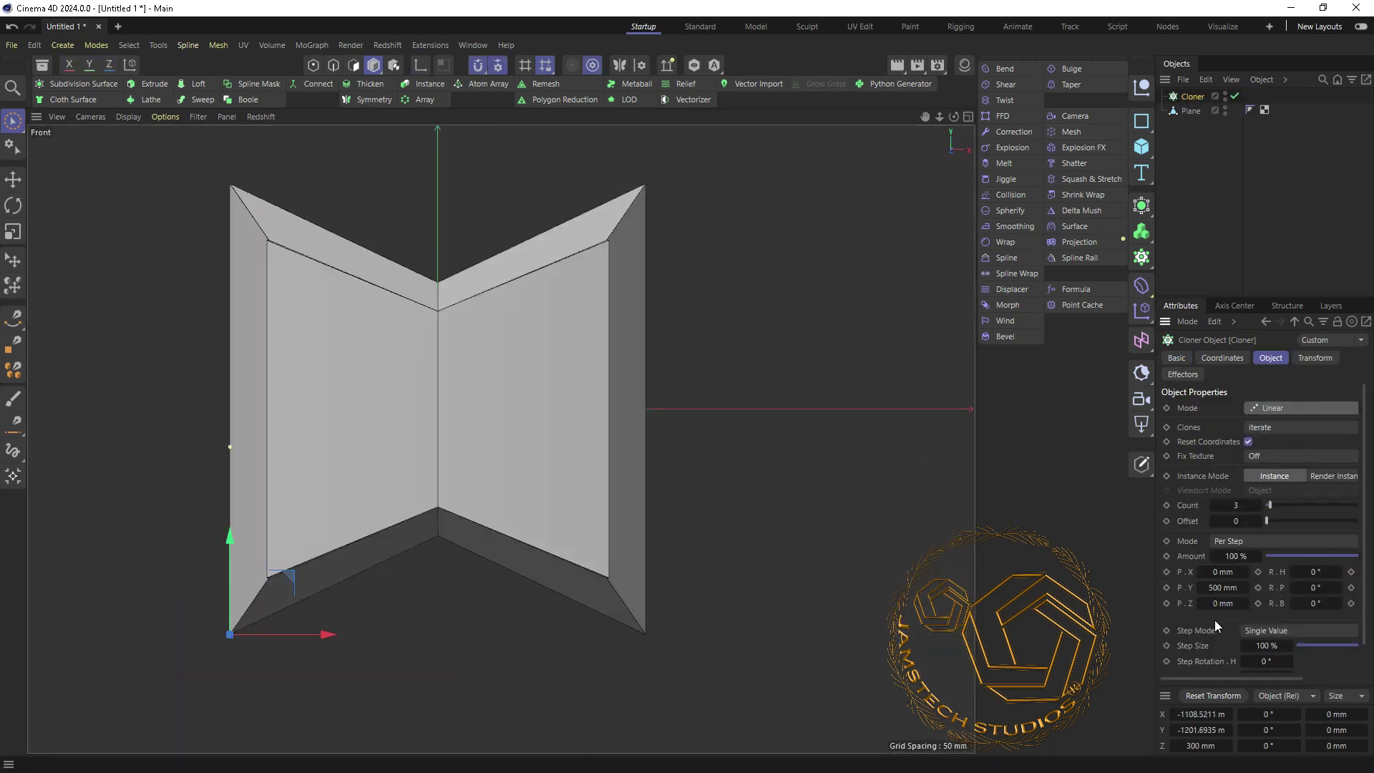
{"action": "type", "text": "2100"}
{"action": "key", "text": "Tab"}
{"action": "type", "text": "0"}
{"action": "key", "text": "Return"}
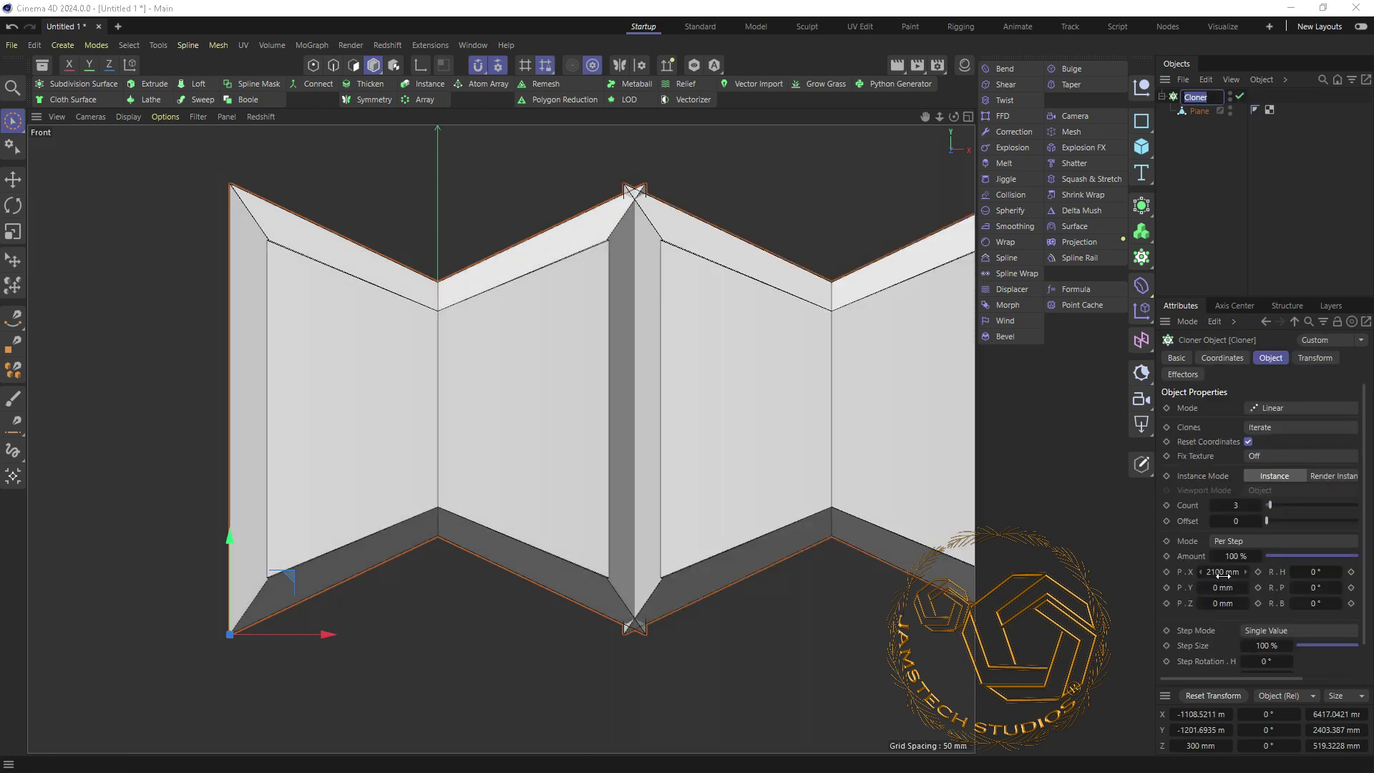
{"action": "type", "text": "0"}
{"action": "key", "text": "Return"}
- Reduce the count to 2 and snap the X spacing to about 2217 mm so panels meet
{"action": "scroll", "coordinate": [439, 169], "scroll_direction": "down", "scroll_amount": 3}
{"action": "left_click_drag", "start_coordinate": [1268, 505], "coordinate": [1268, 505]}
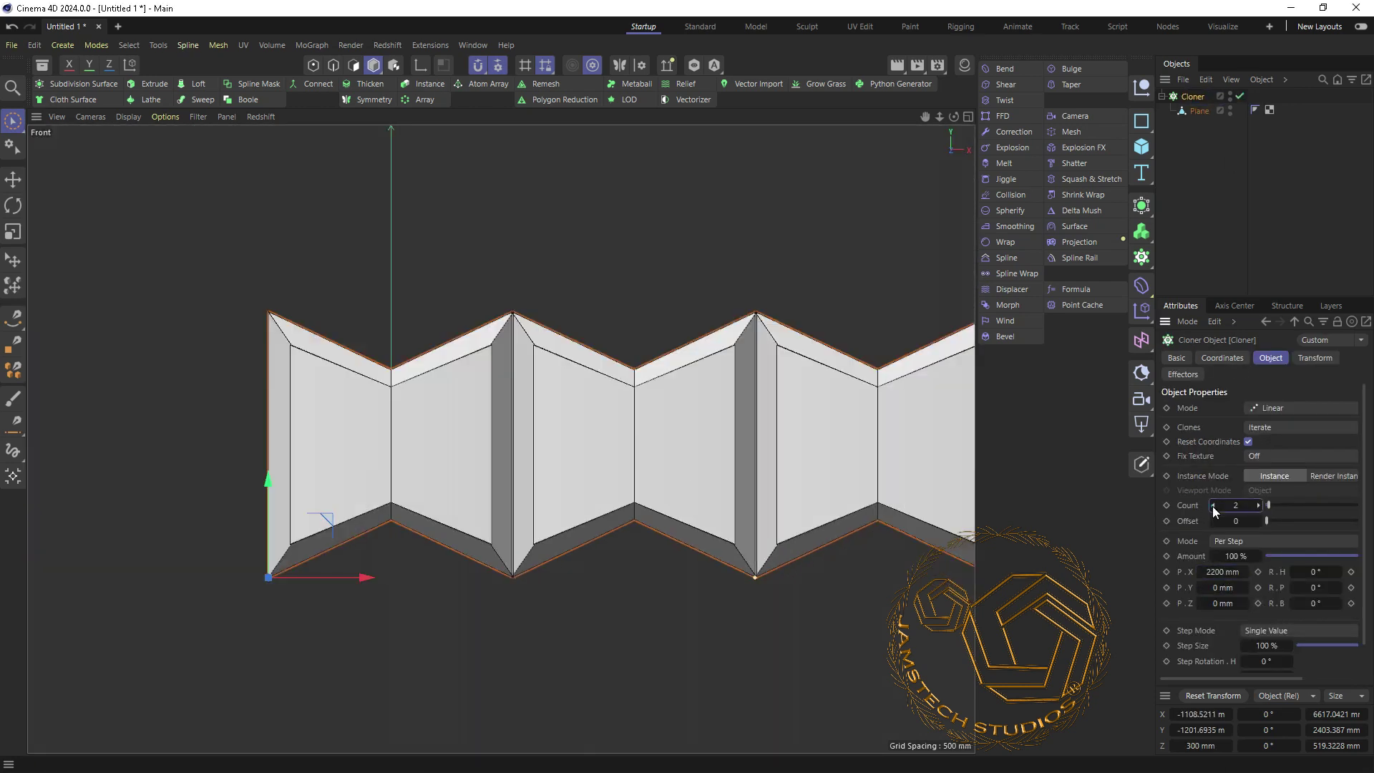
{"action": "scroll", "coordinate": [605, 541], "scroll_direction": "up", "scroll_amount": 8}
{"action": "left_click_drag", "start_coordinate": [605, 536], "coordinate": [615, 533]}
{"action": "left_click", "coordinate": [478, 65]}
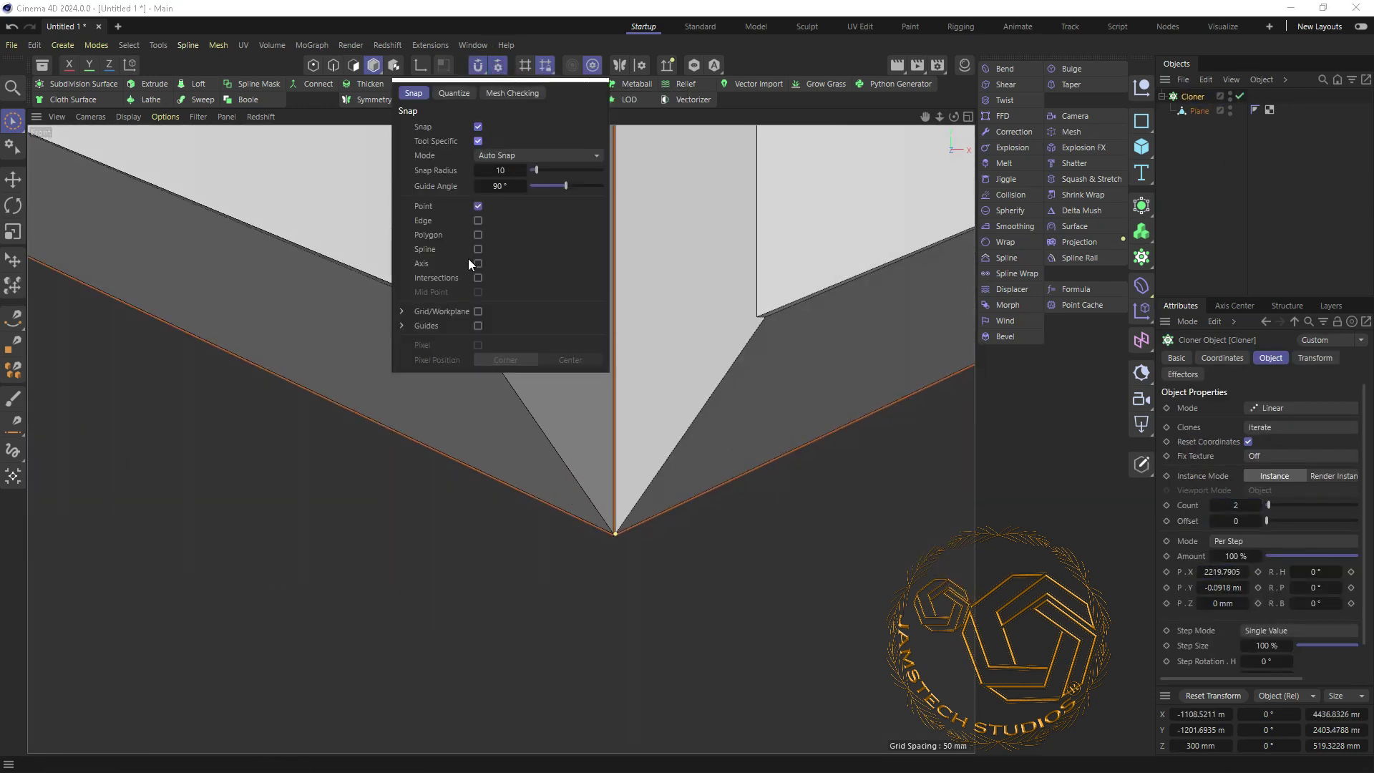
{"action": "scroll", "coordinate": [613, 536], "scroll_direction": "up", "scroll_amount": 5}
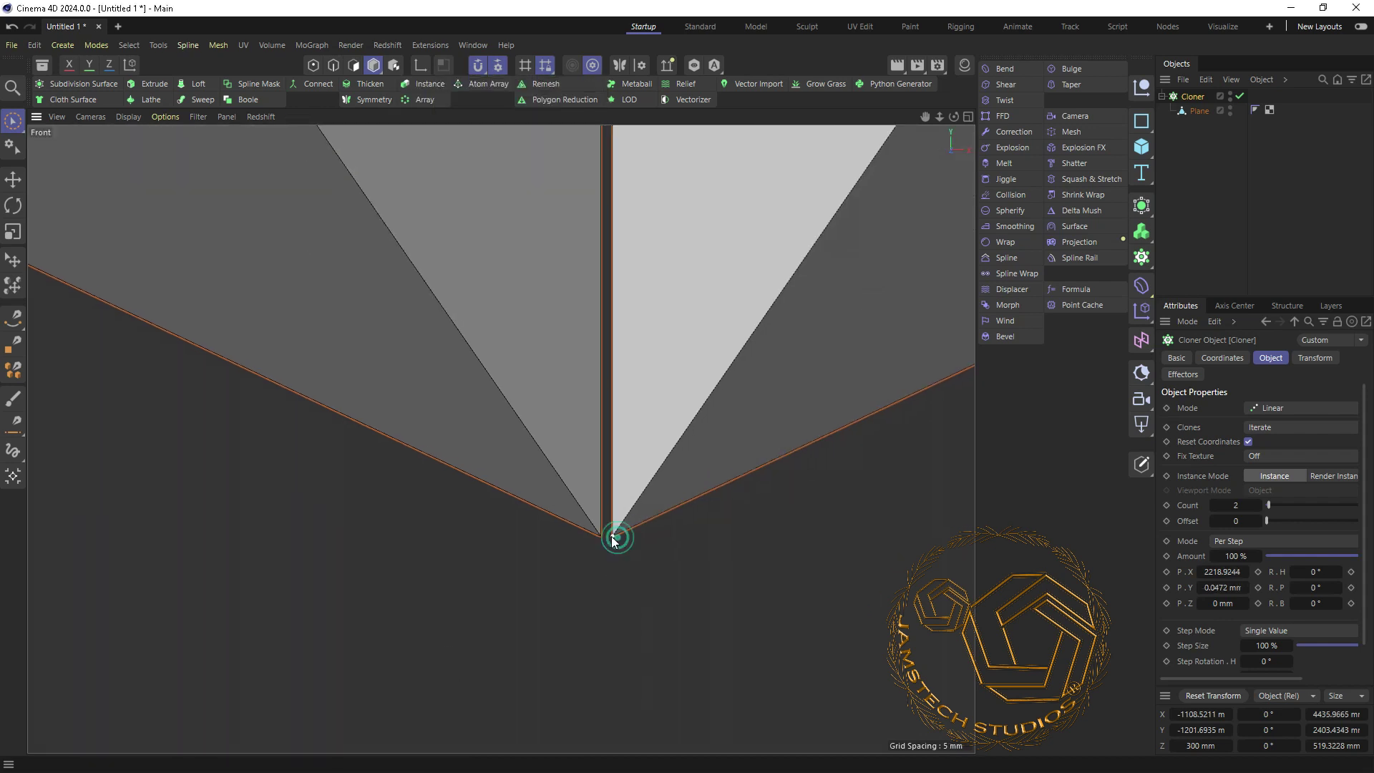
{"action": "left_click_drag", "start_coordinate": [613, 535], "coordinate": [594, 531]}
{"action": "scroll", "coordinate": [612, 538], "scroll_direction": "up", "scroll_amount": 2}
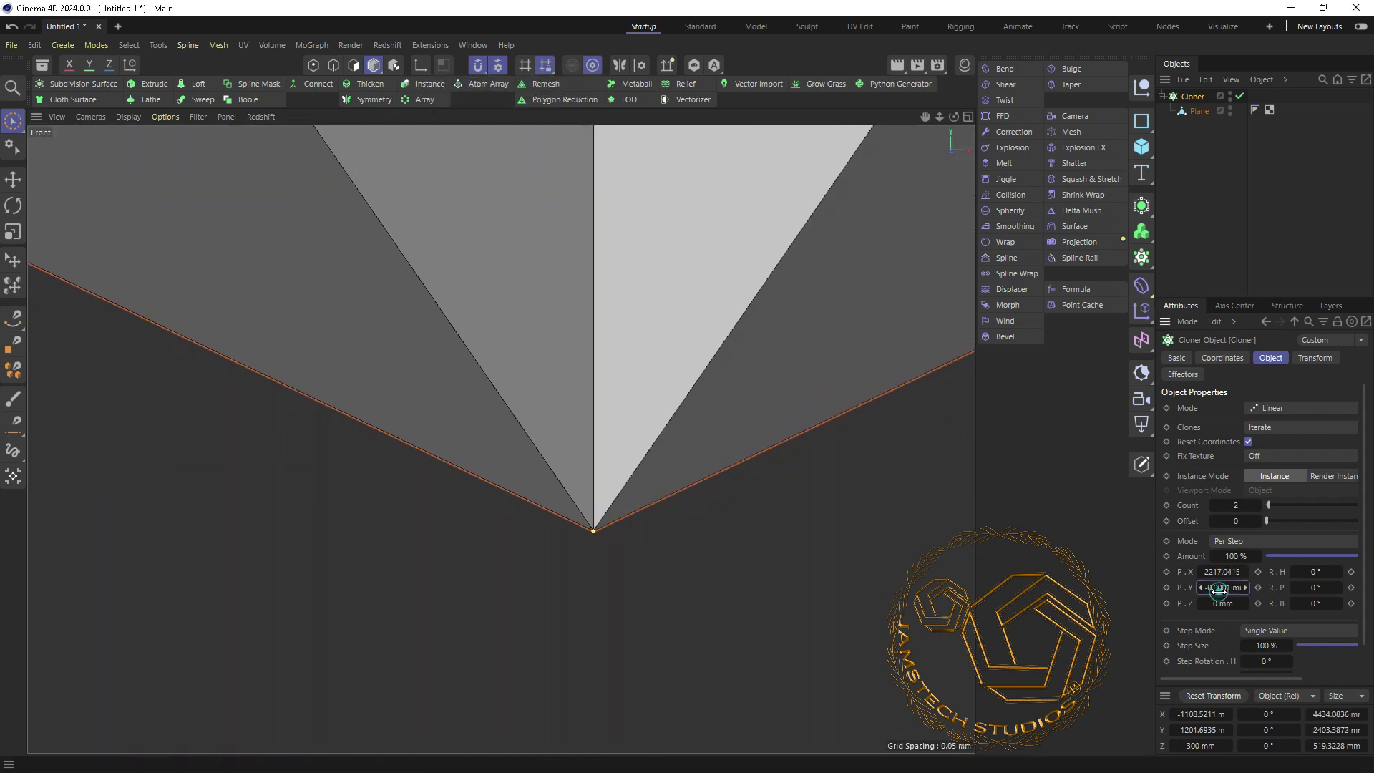
- Frame the zigzag facade and orbit around it in the four-view layout
{"action": "left_click", "coordinate": [1200, 111]}
{"action": "right_click", "coordinate": [1331, 714]}
{"action": "left_click", "coordinate": [1191, 96]}
{"action": "key", "text": "h"}
{"action": "key", "text": "F5"}
{"action": "left_click_drag", "start_coordinate": [315, 429], "coordinate": [342, 438], "text": "alt"}
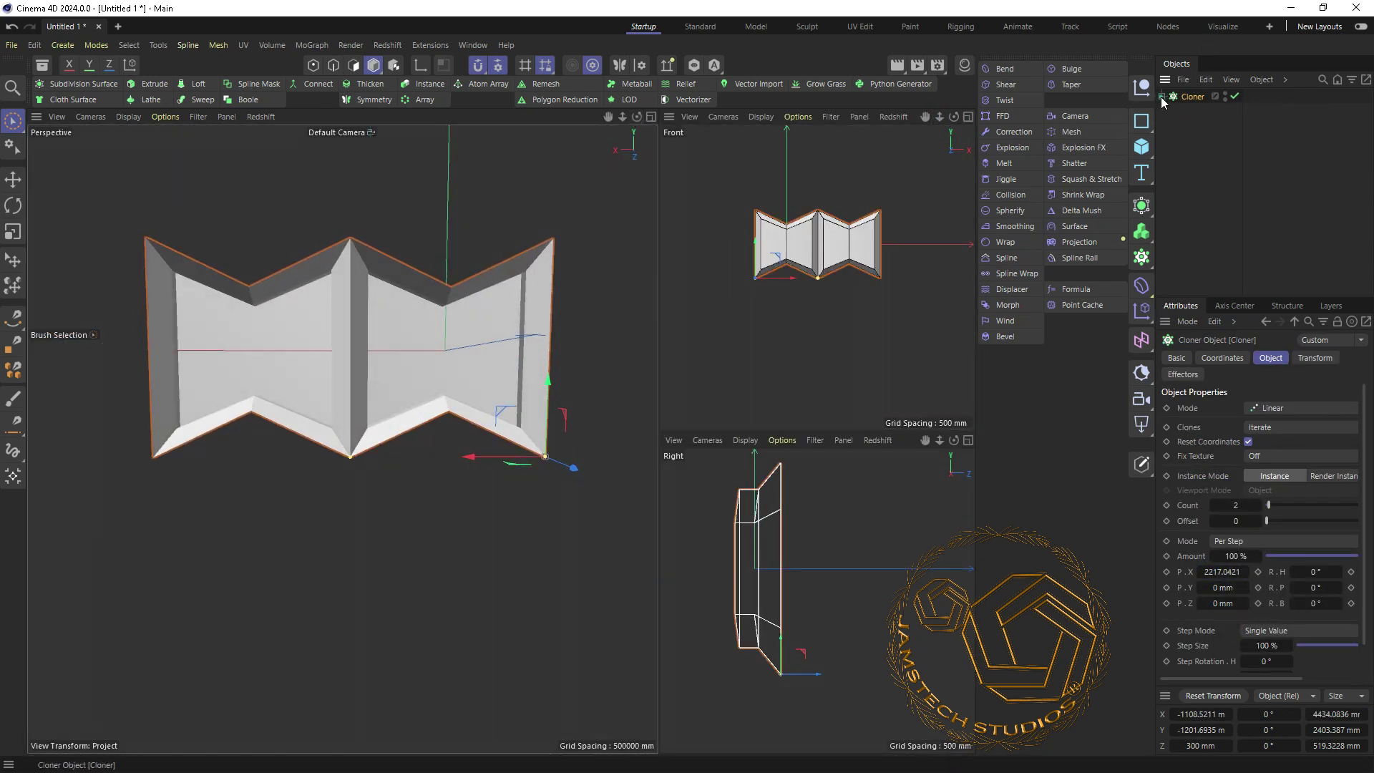
- Add an Instance of the Cloner and move it up above the original facade
{"action": "left_click", "coordinate": [1141, 232]}
{"action": "left_click", "coordinate": [1081, 395]}
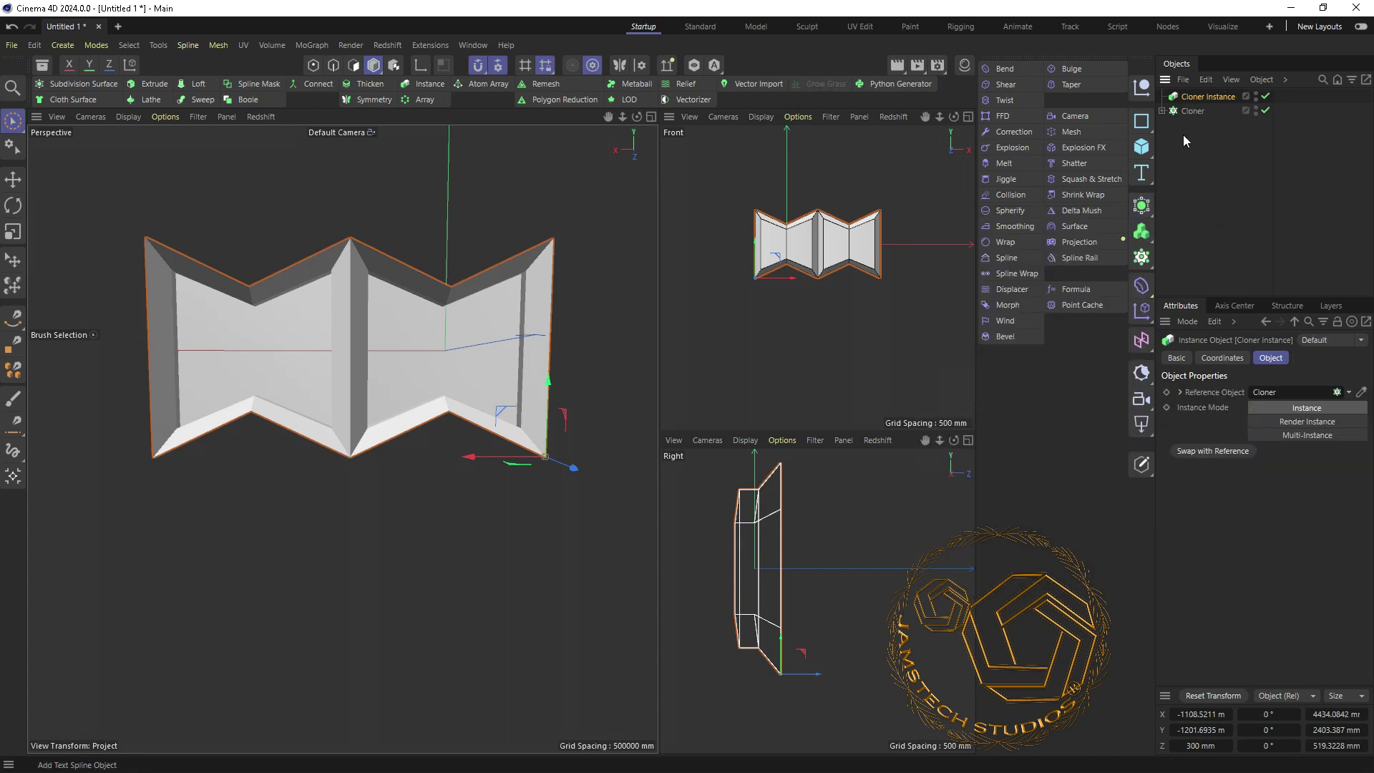
{"action": "scroll", "coordinate": [682, 336], "scroll_direction": "up", "scroll_amount": 5}
{"action": "left_click_drag", "start_coordinate": [803, 297], "coordinate": [740, 290]}
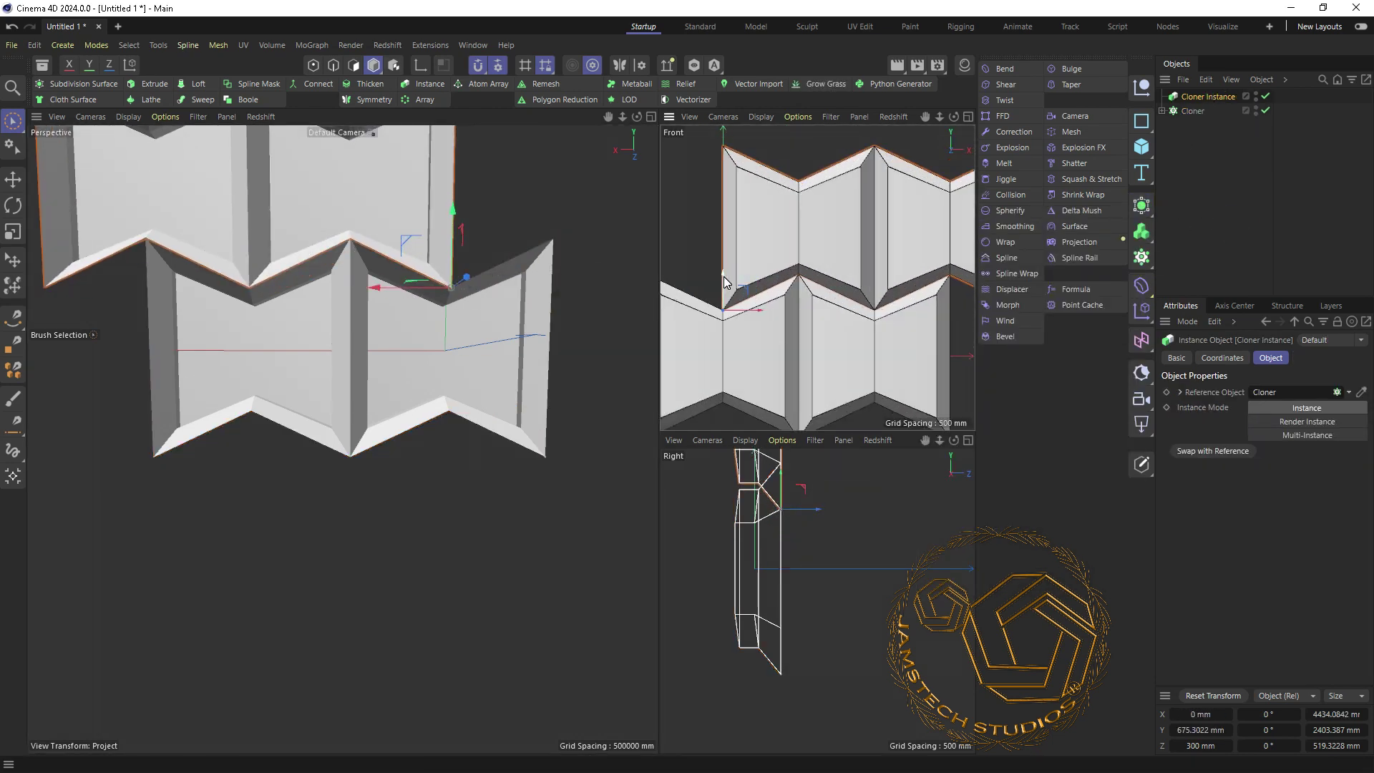
{"action": "scroll", "coordinate": [741, 290], "scroll_direction": "down", "scroll_amount": 5}
{"action": "scroll", "coordinate": [697, 339], "scroll_direction": "up", "scroll_amount": 5}
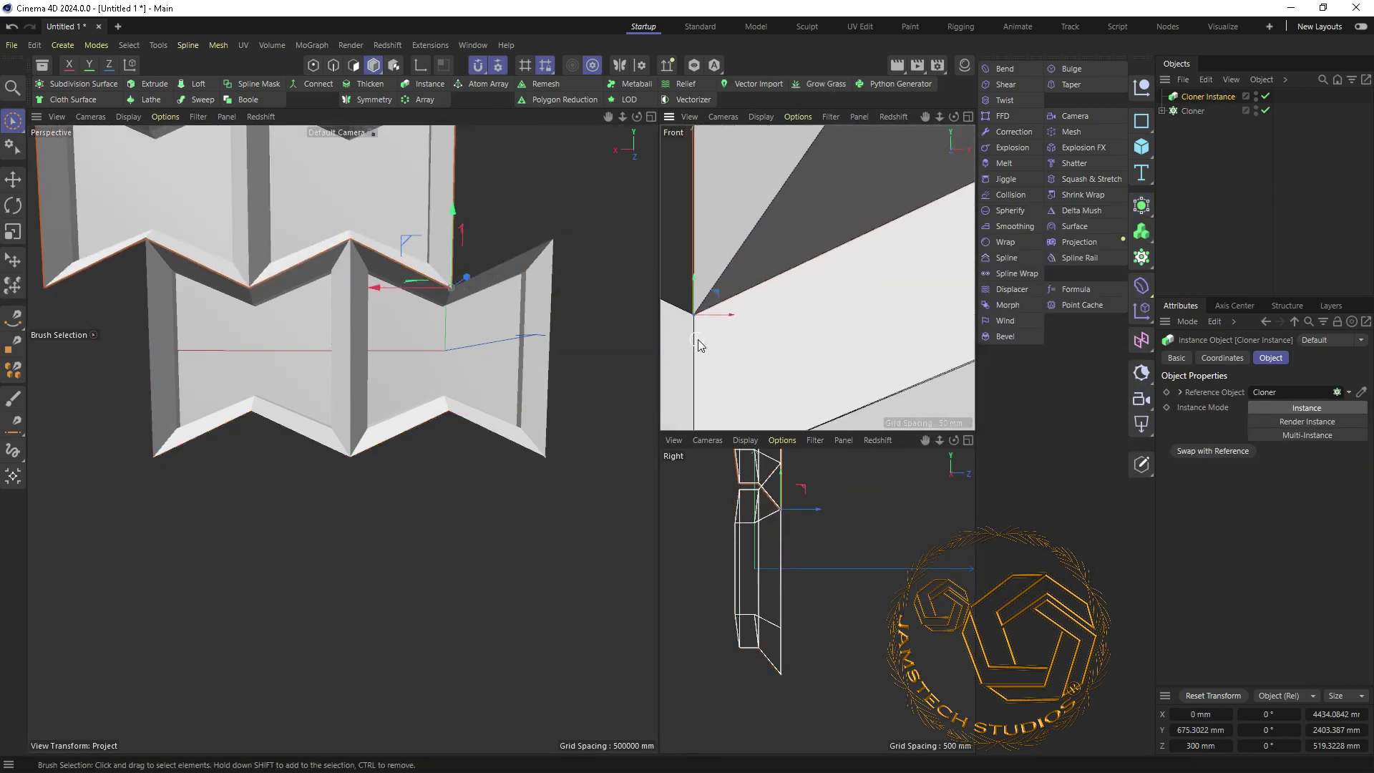
{"action": "left_click_drag", "start_coordinate": [358, 430], "coordinate": [372, 436], "text": "alt"}
{"action": "scroll", "coordinate": [384, 150], "scroll_direction": "up", "scroll_amount": 3}
- Convert the Cloner Instance into an editable mesh with Current State to Object
{"action": "key", "text": "d"}
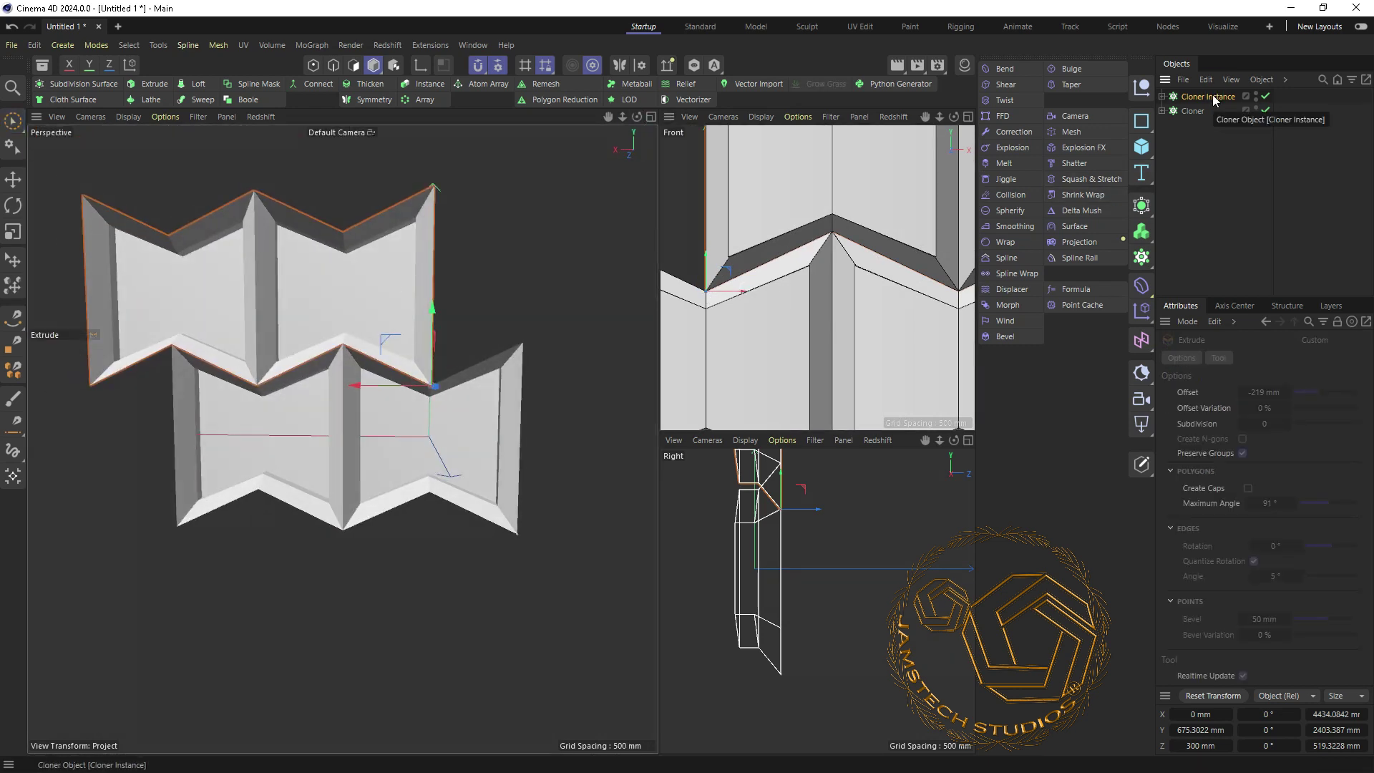
{"action": "right_click", "coordinate": [1213, 97]}
{"action": "left_click", "coordinate": [1050, 453]}
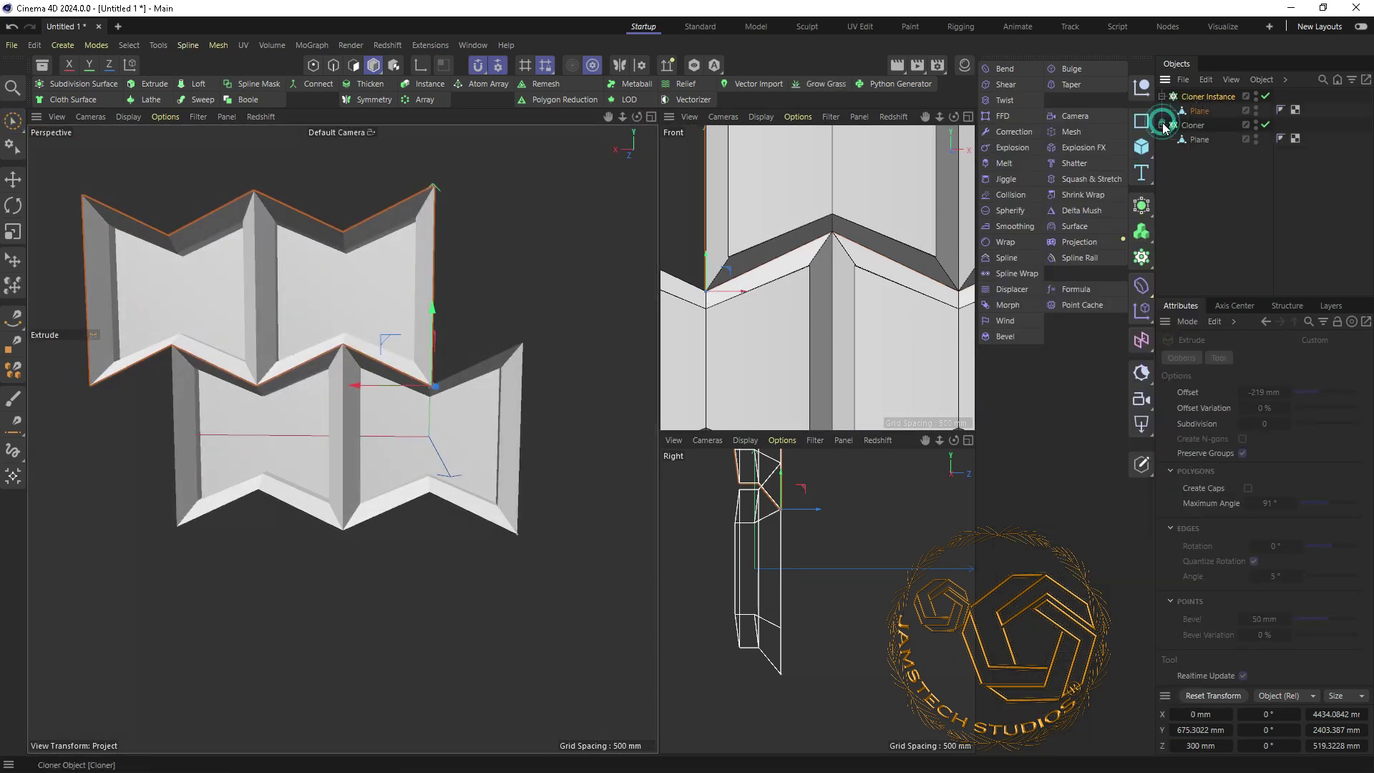
{"action": "scroll", "coordinate": [141, 294], "scroll_direction": "up", "scroll_amount": 2}
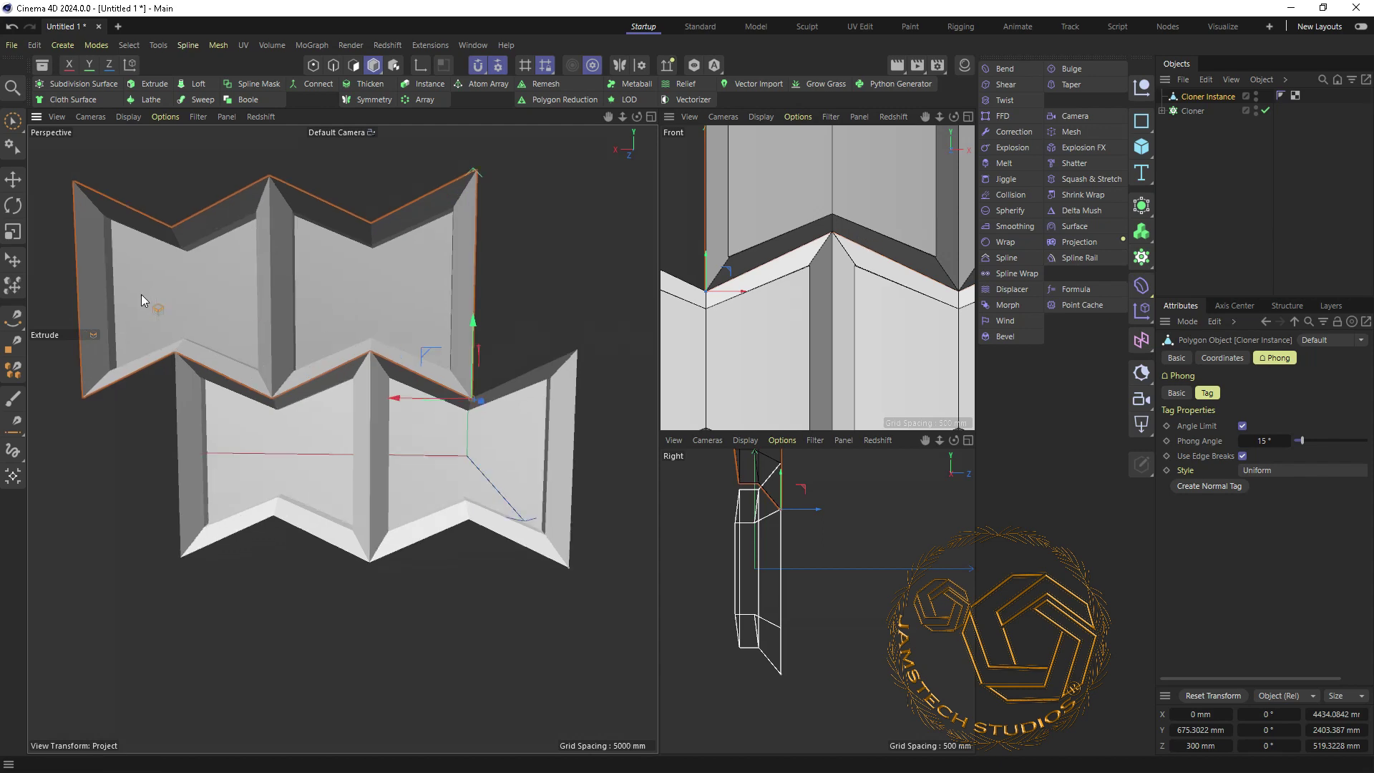
{"action": "scroll", "coordinate": [141, 294], "scroll_direction": "up", "scroll_amount": 2}
{"action": "scroll", "coordinate": [191, 345], "scroll_direction": "down", "scroll_amount": 4}
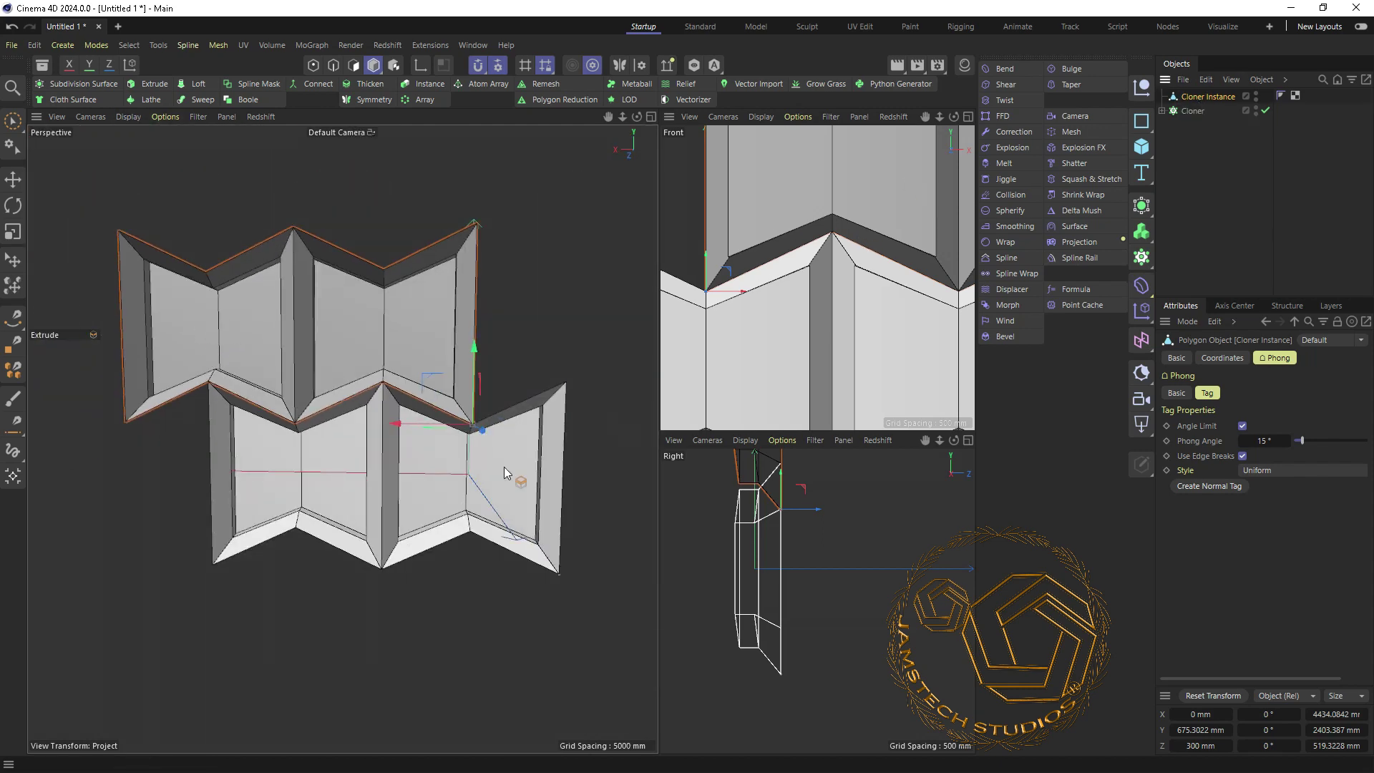
{"action": "scroll", "coordinate": [390, 330], "scroll_direction": "up", "scroll_amount": 3}
{"action": "scroll", "coordinate": [239, 312], "scroll_direction": "down", "scroll_amount": 3}
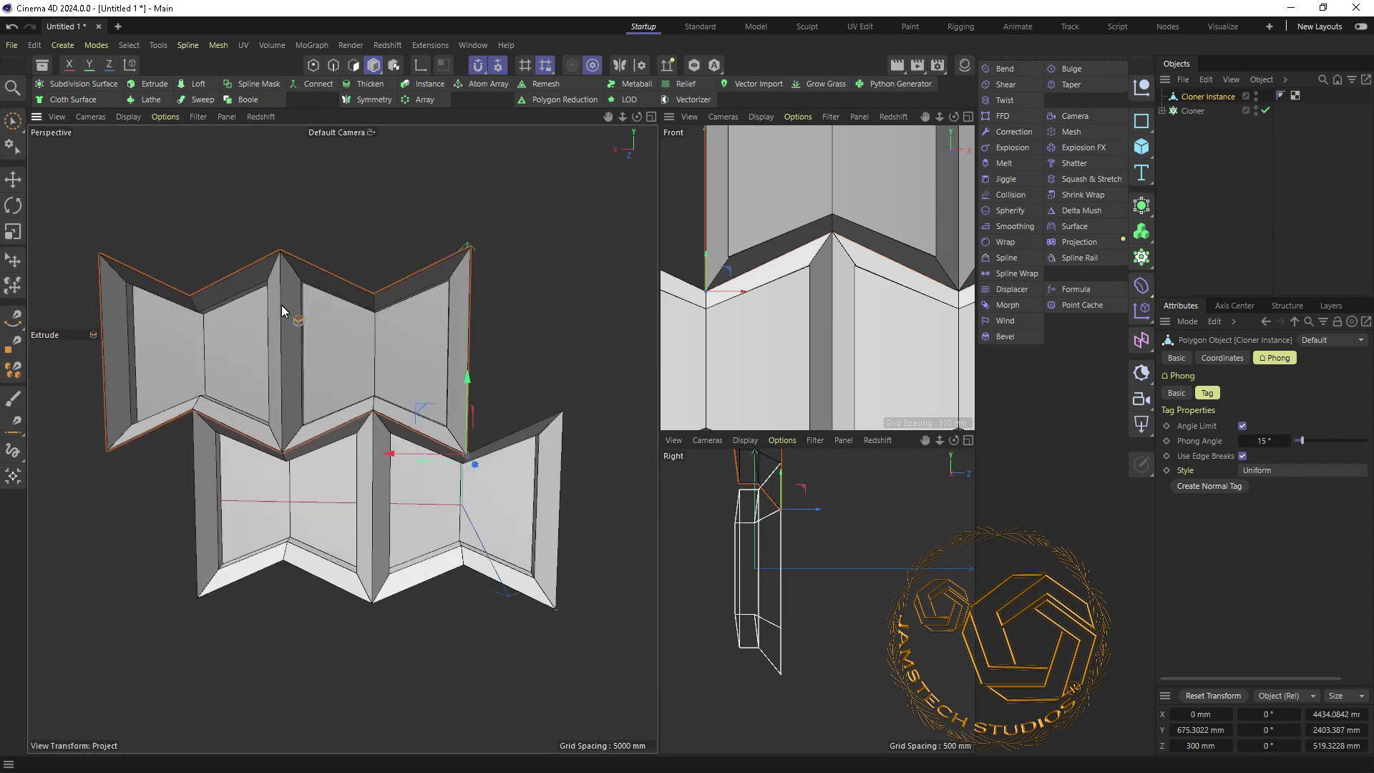
{"action": "key", "text": "Return"}
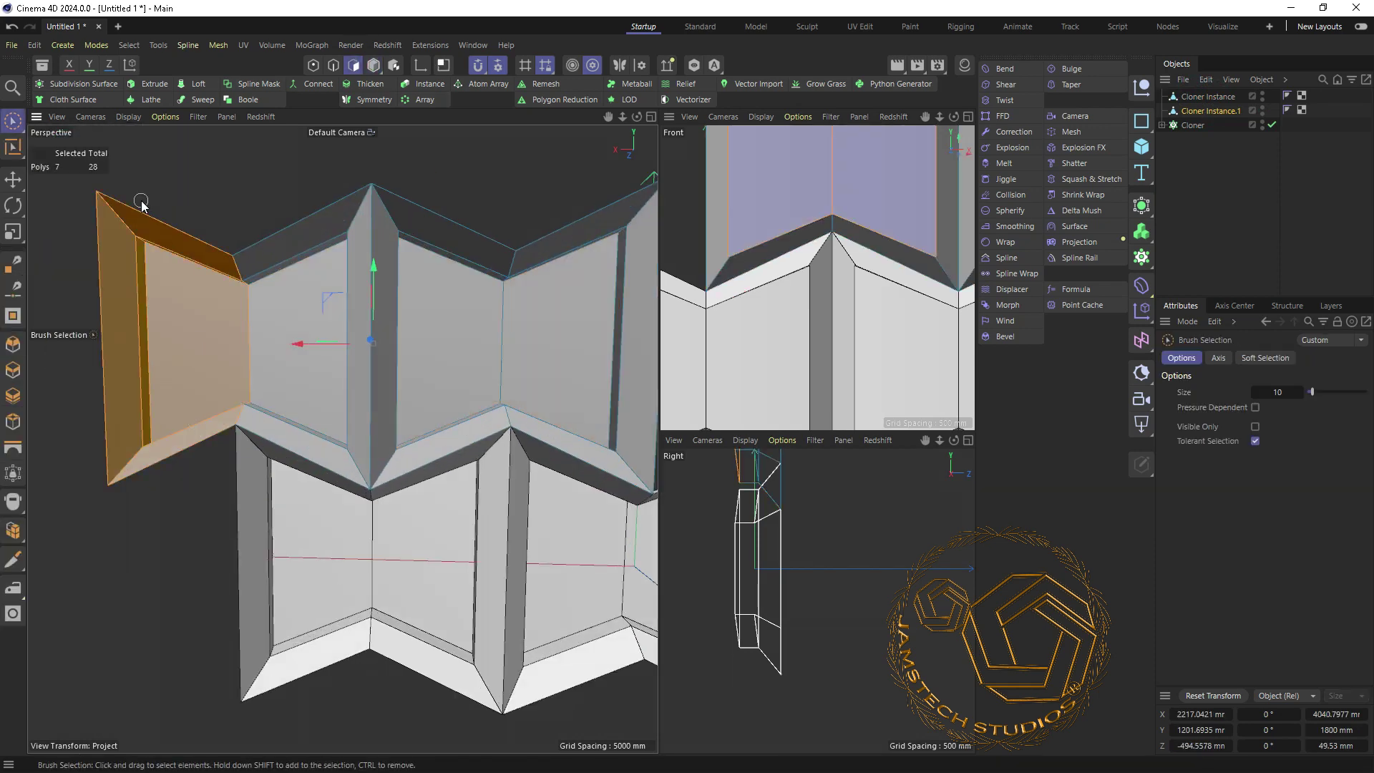
- Select the upper storey's end panel faces and split them into a separate object
{"action": "left_click_drag", "start_coordinate": [430, 322], "coordinate": [322, 358], "text": "alt"}
{"action": "left_click_drag", "start_coordinate": [287, 301], "coordinate": [274, 460]}
{"action": "left_click_drag", "start_coordinate": [636, 117], "coordinate": [642, 122]}
{"action": "scroll", "coordinate": [286, 322], "scroll_direction": "up", "scroll_amount": 2}
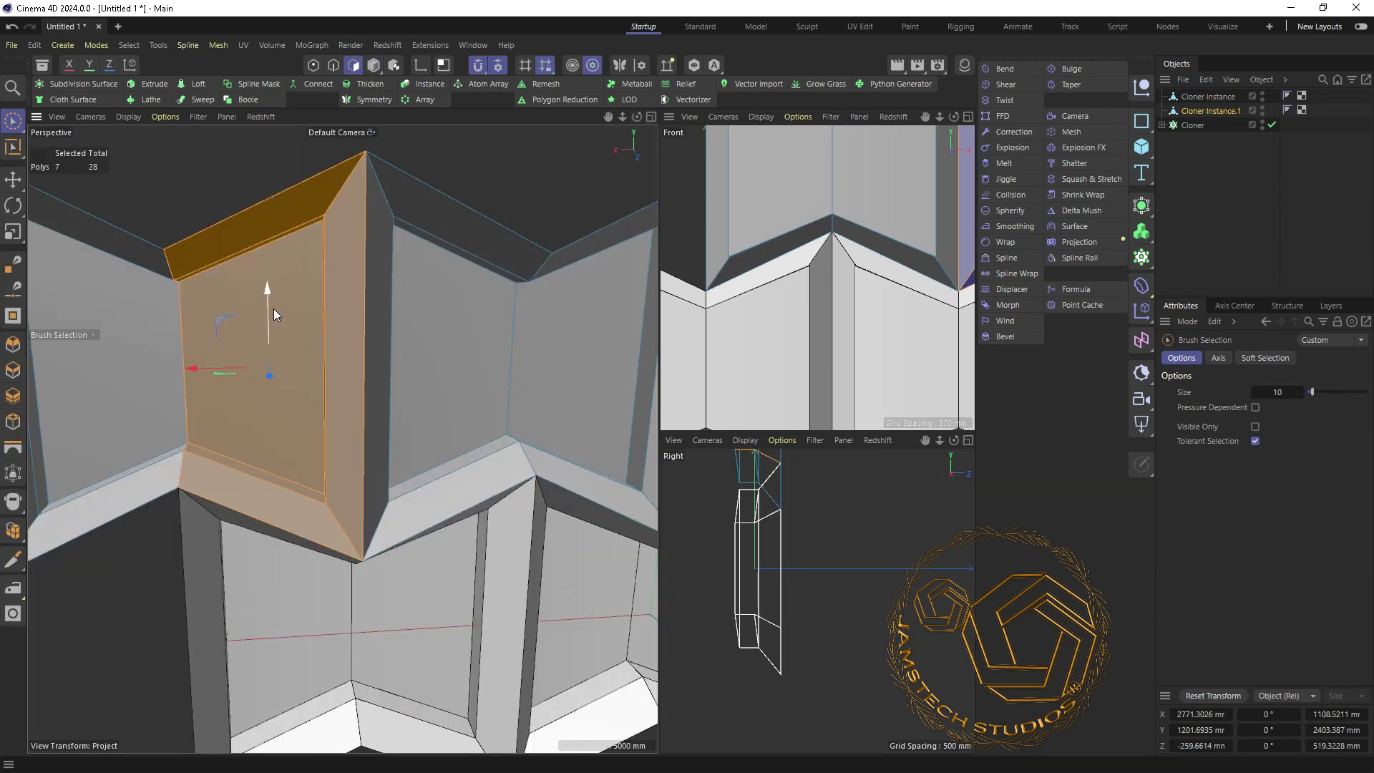
{"action": "right_click", "coordinate": [272, 301]}
{"action": "left_click", "coordinate": [308, 301]}
- Hide the upper storey, lift the split panel above the facade, and add a Symmetry generator
{"action": "left_click", "coordinate": [1264, 95]}
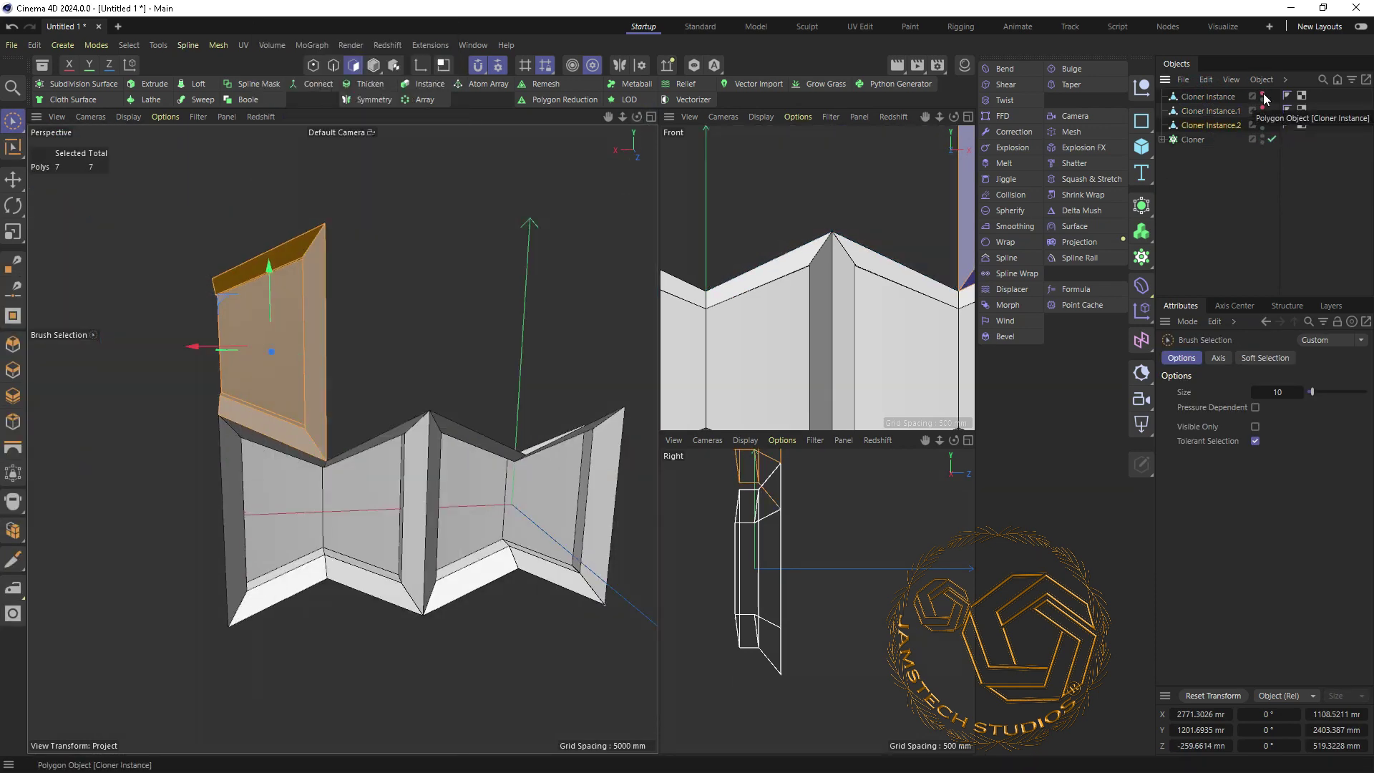
{"action": "scroll", "coordinate": [439, 310], "scroll_direction": "up", "scroll_amount": 5}
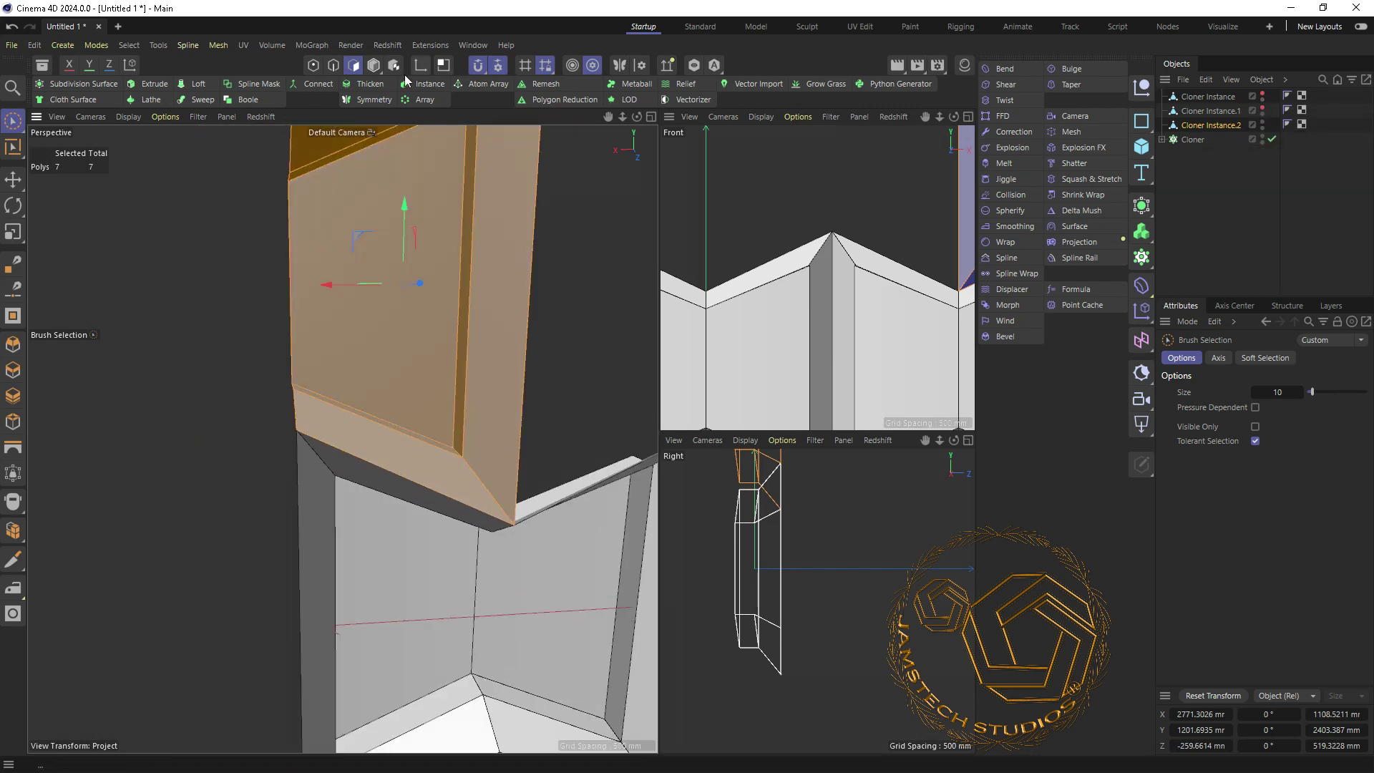
{"action": "scroll", "coordinate": [440, 310], "scroll_direction": "down", "scroll_amount": 4}
{"action": "left_click", "coordinate": [373, 66]}
{"action": "scroll", "coordinate": [439, 311], "scroll_direction": "up", "scroll_amount": 4}
{"action": "left_click_drag", "start_coordinate": [372, 458], "coordinate": [367, 478]}
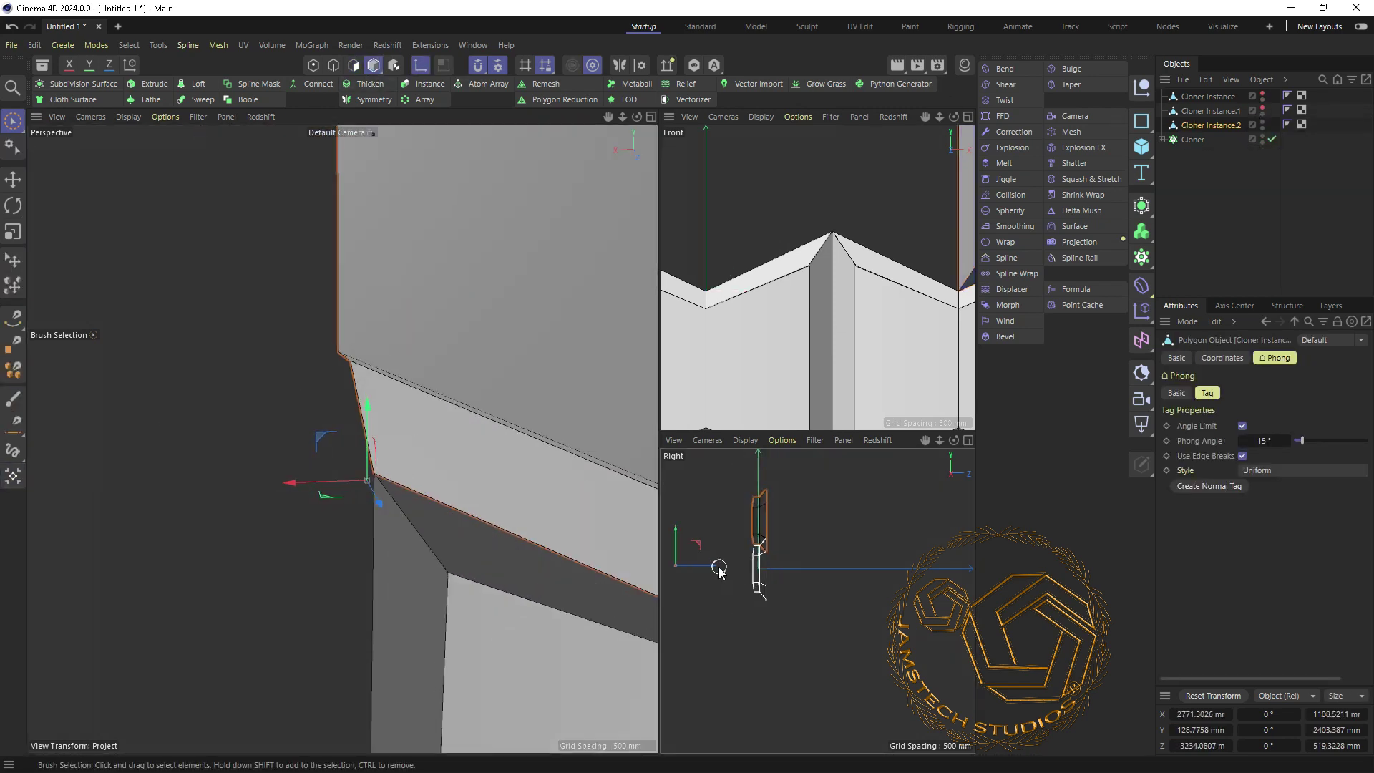
{"action": "scroll", "coordinate": [590, 553], "scroll_direction": "down", "scroll_amount": 3}
{"action": "left_click_drag", "start_coordinate": [346, 591], "coordinate": [337, 321]}
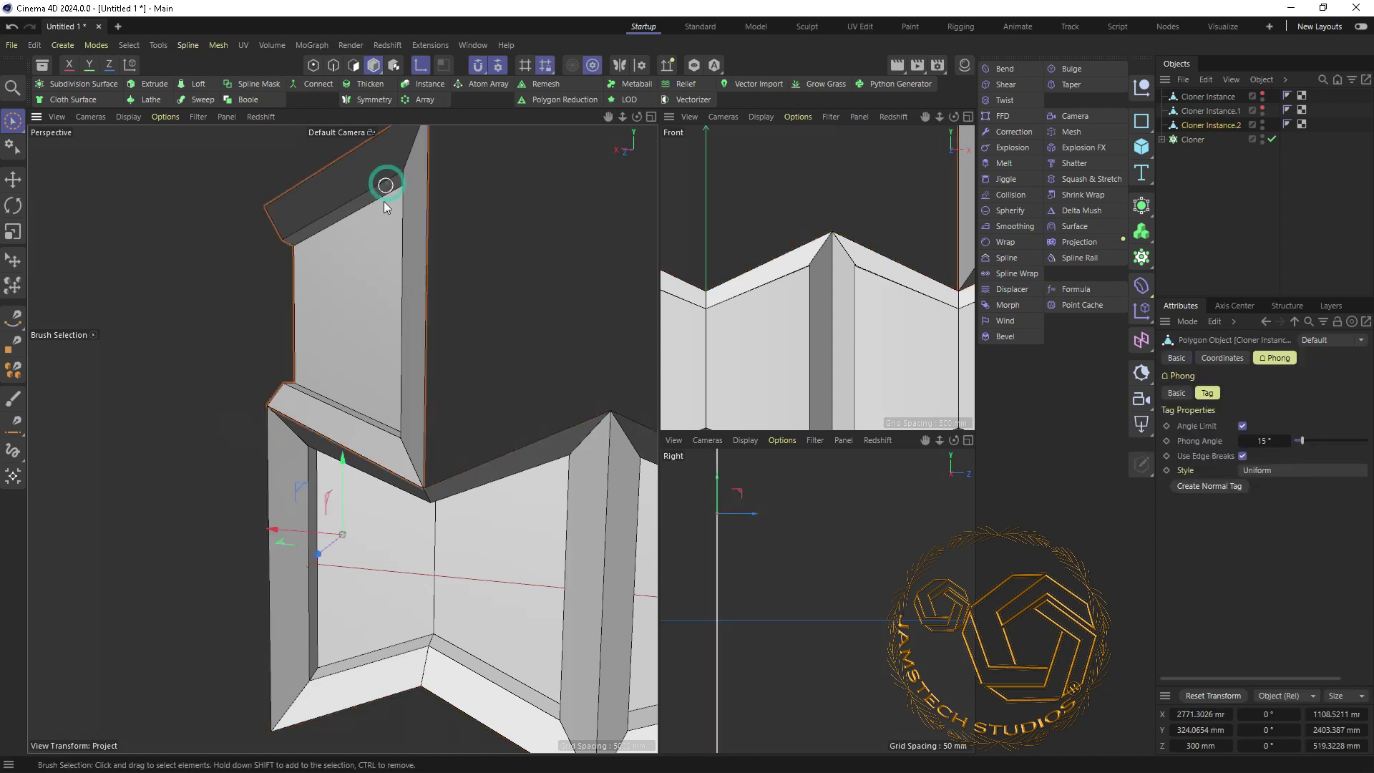
{"action": "left_click_drag", "start_coordinate": [386, 206], "coordinate": [430, 136]}
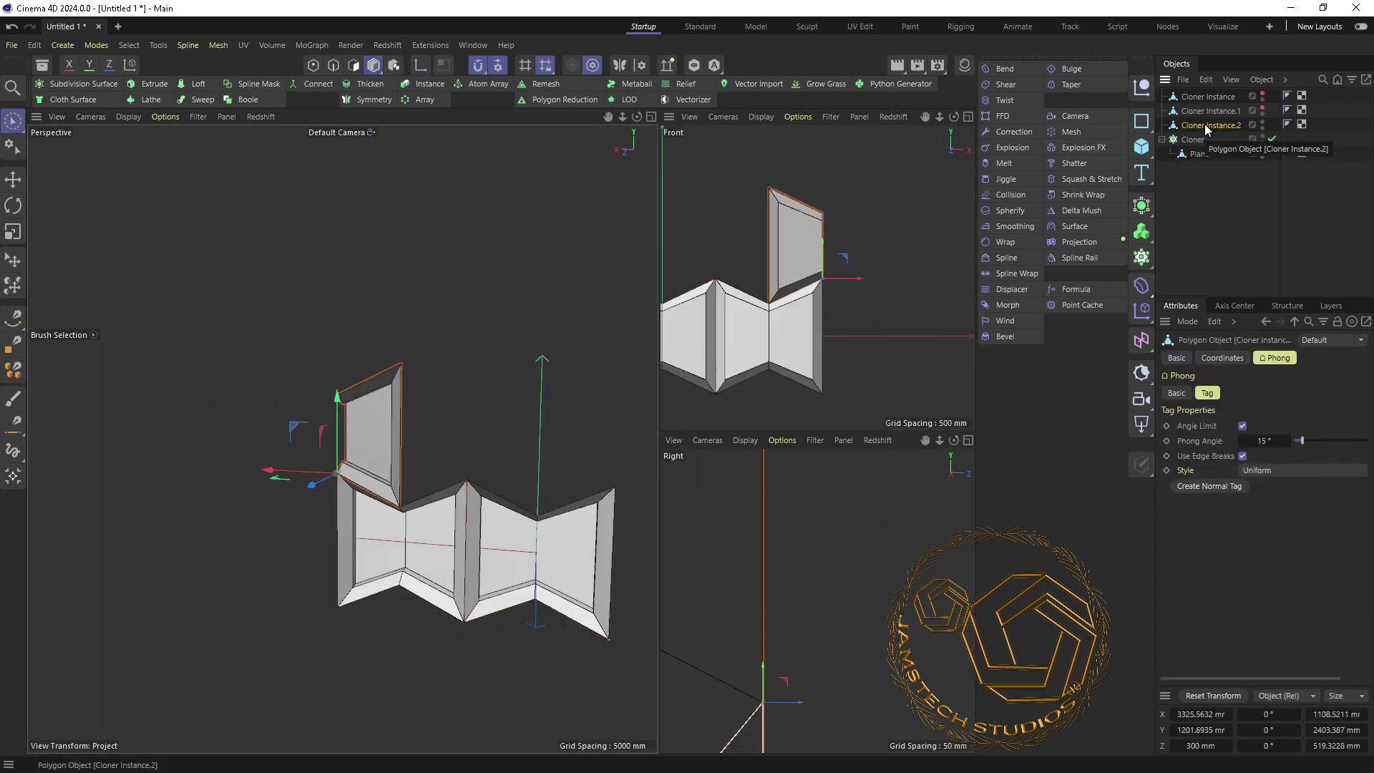
{"action": "left_click_drag", "start_coordinate": [1134, 246], "coordinate": [1076, 372]}
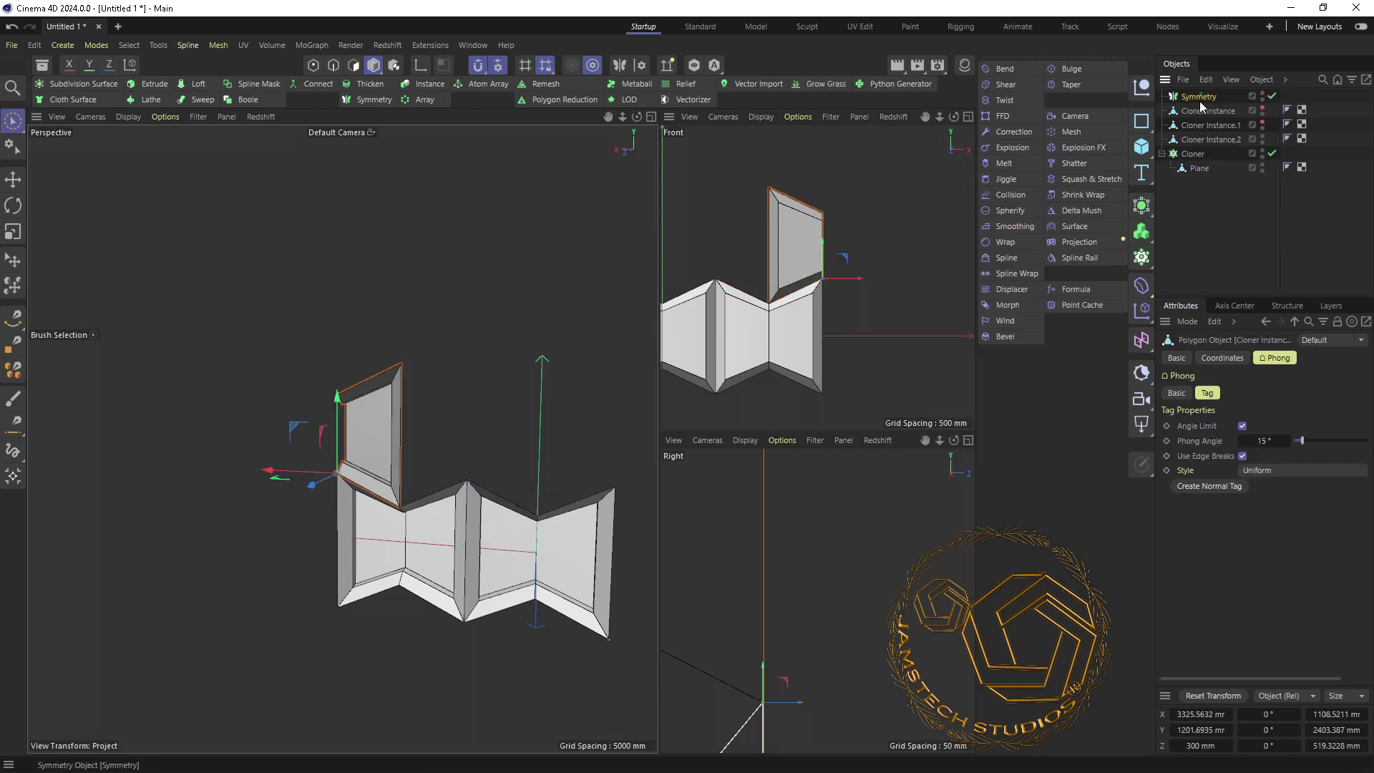
- Move Symmetry below Cloner Instance.1, nest Cloner Instance.2 under it, and instance the Plane
{"action": "left_click_drag", "start_coordinate": [1199, 97], "coordinate": [1199, 121]}
{"action": "scroll", "coordinate": [368, 398], "scroll_direction": "up", "scroll_amount": 5}
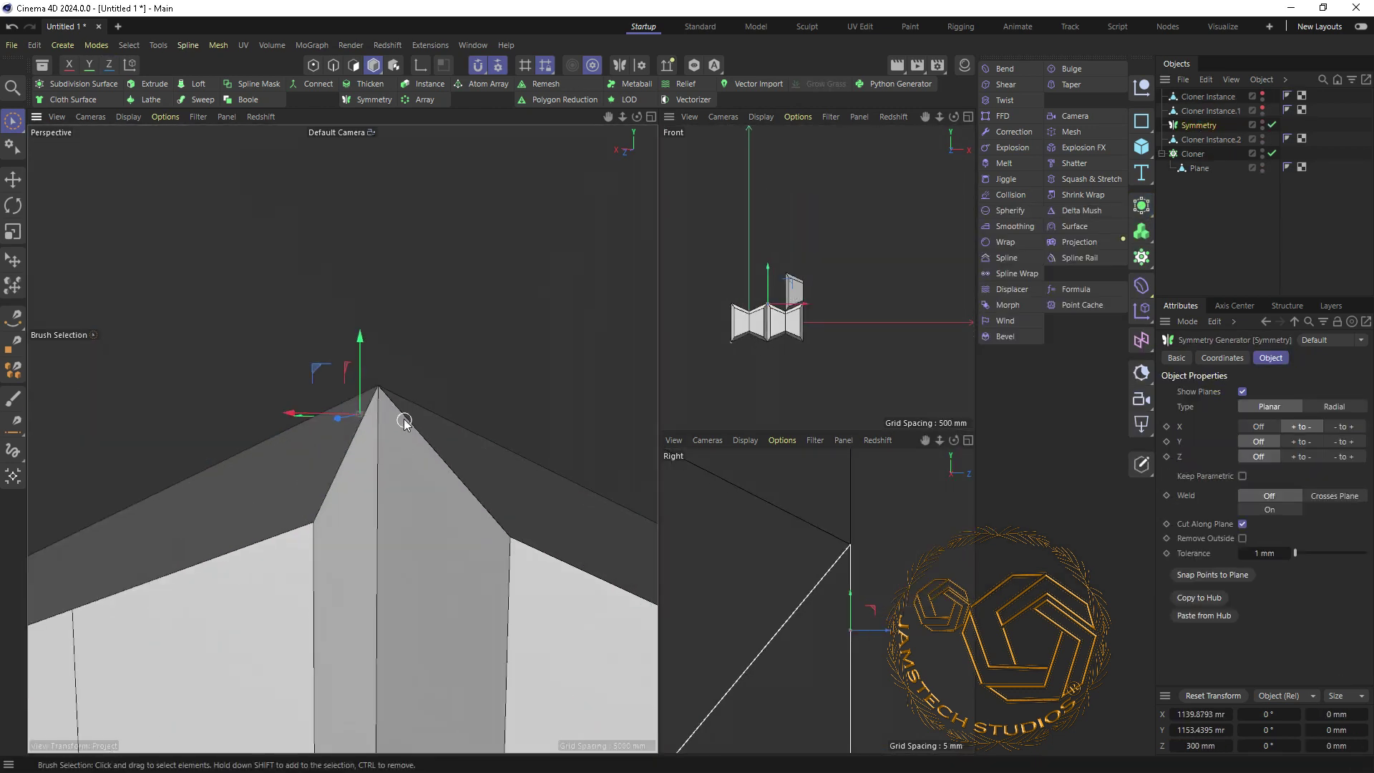
{"action": "scroll", "coordinate": [368, 399], "scroll_direction": "up", "scroll_amount": 3}
{"action": "left_click", "coordinate": [1198, 125]}
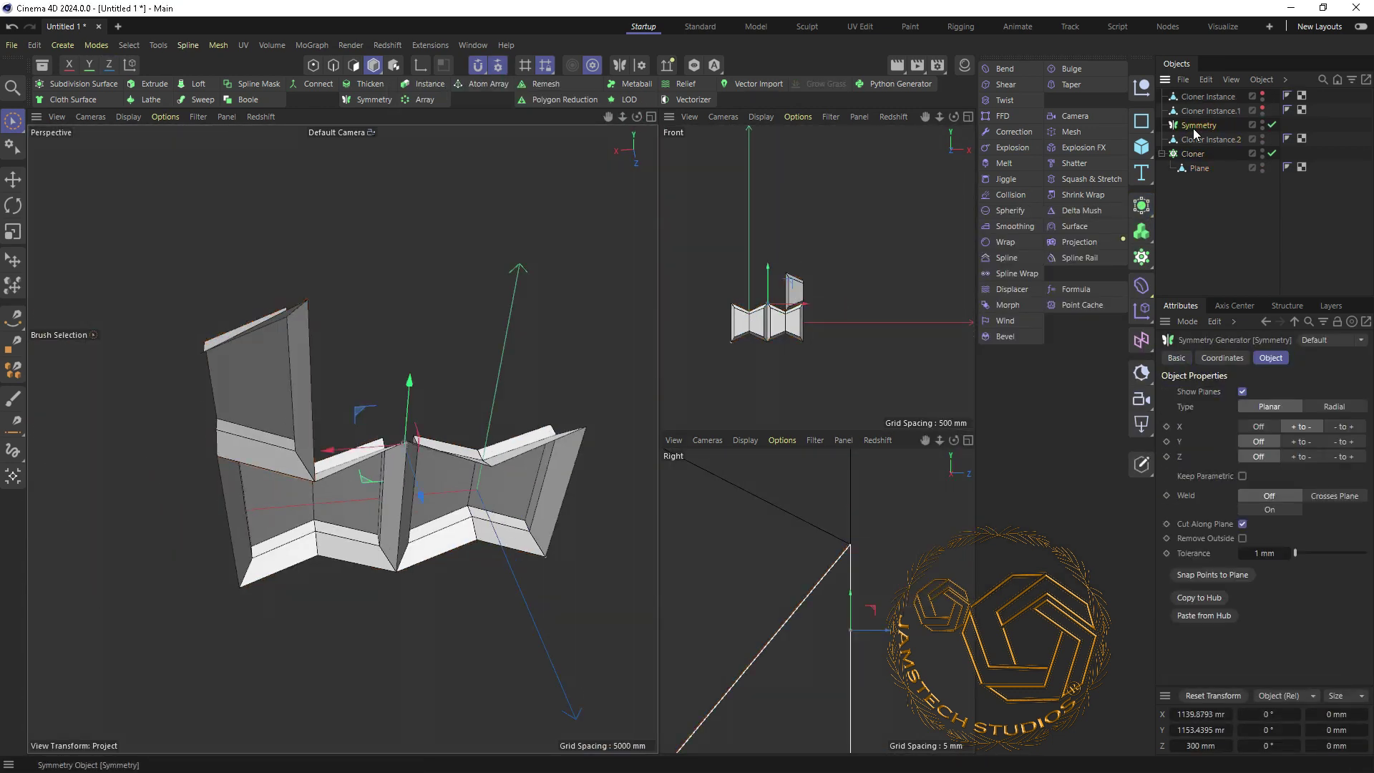
{"action": "scroll", "coordinate": [361, 390], "scroll_direction": "up", "scroll_amount": 5}
{"action": "scroll", "coordinate": [752, 272], "scroll_direction": "up", "scroll_amount": 5}
{"action": "scroll", "coordinate": [343, 430], "scroll_direction": "down", "scroll_amount": 5}
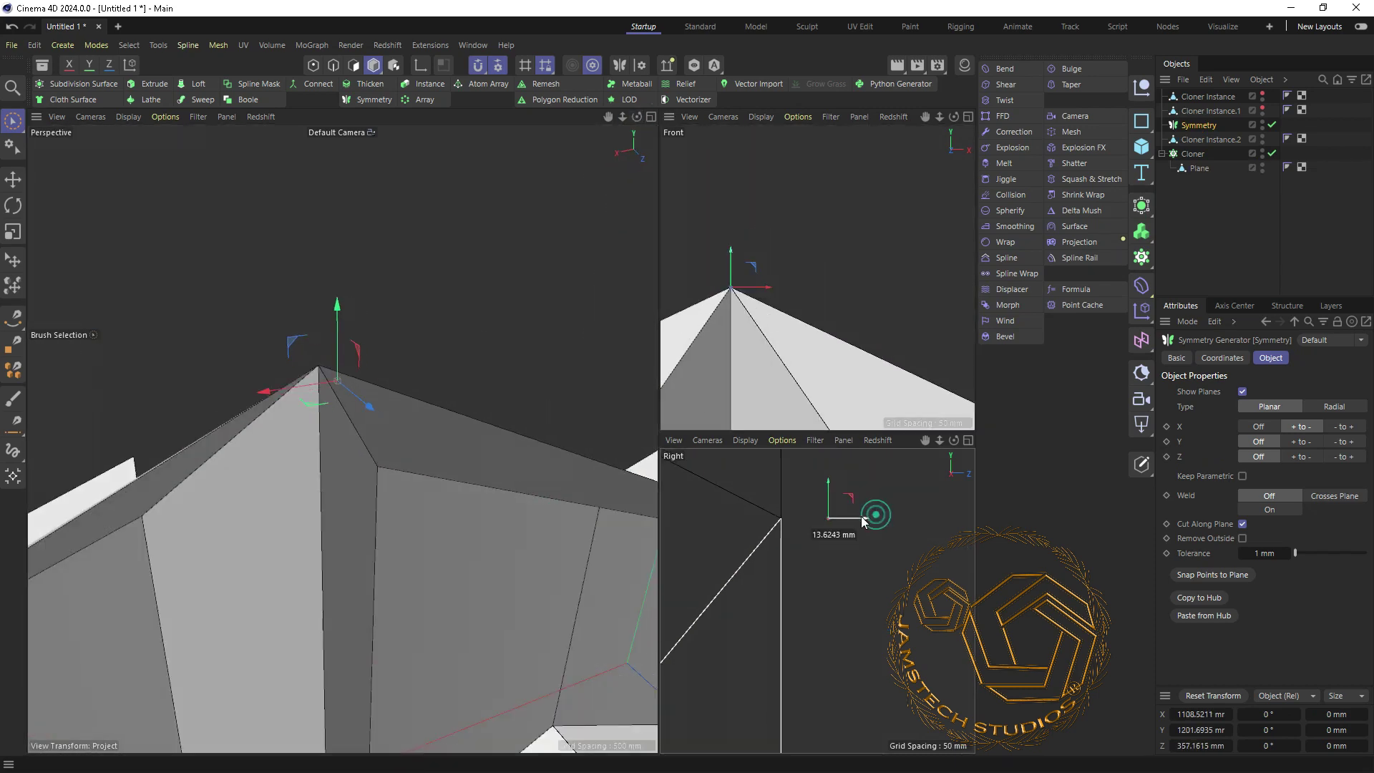
{"action": "left_click_drag", "start_coordinate": [1209, 140], "coordinate": [1199, 125]}
{"action": "left_click", "coordinate": [1194, 169]}
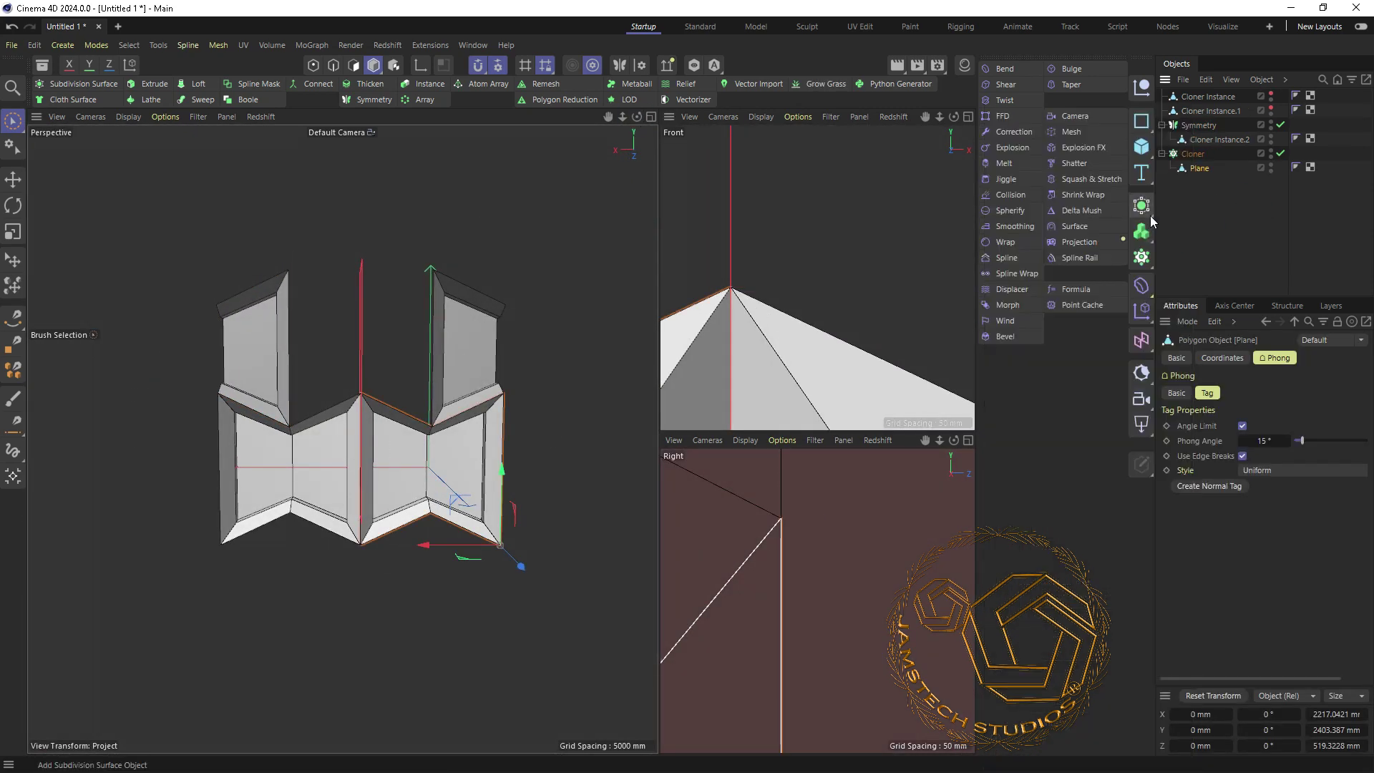
{"action": "left_click", "coordinate": [1142, 208]}
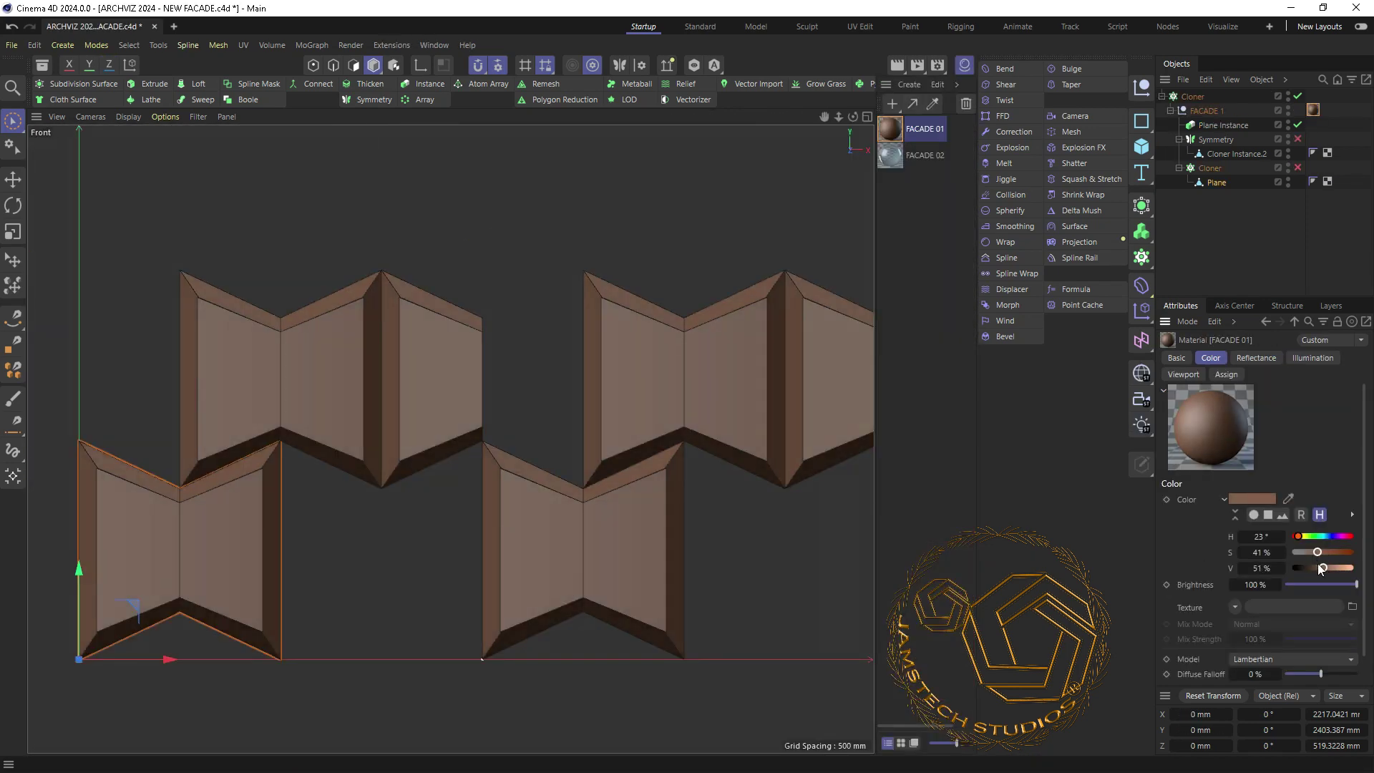
- Turn off the Symmetry generator and select Cloner Instance.2
{"action": "scroll", "coordinate": [399, 384], "scroll_direction": "up", "scroll_amount": 2}
{"action": "left_click", "coordinate": [1297, 139]}
{"action": "left_click", "coordinate": [1225, 154]}
{"action": "scroll", "coordinate": [496, 314], "scroll_direction": "up", "scroll_amount": 5}
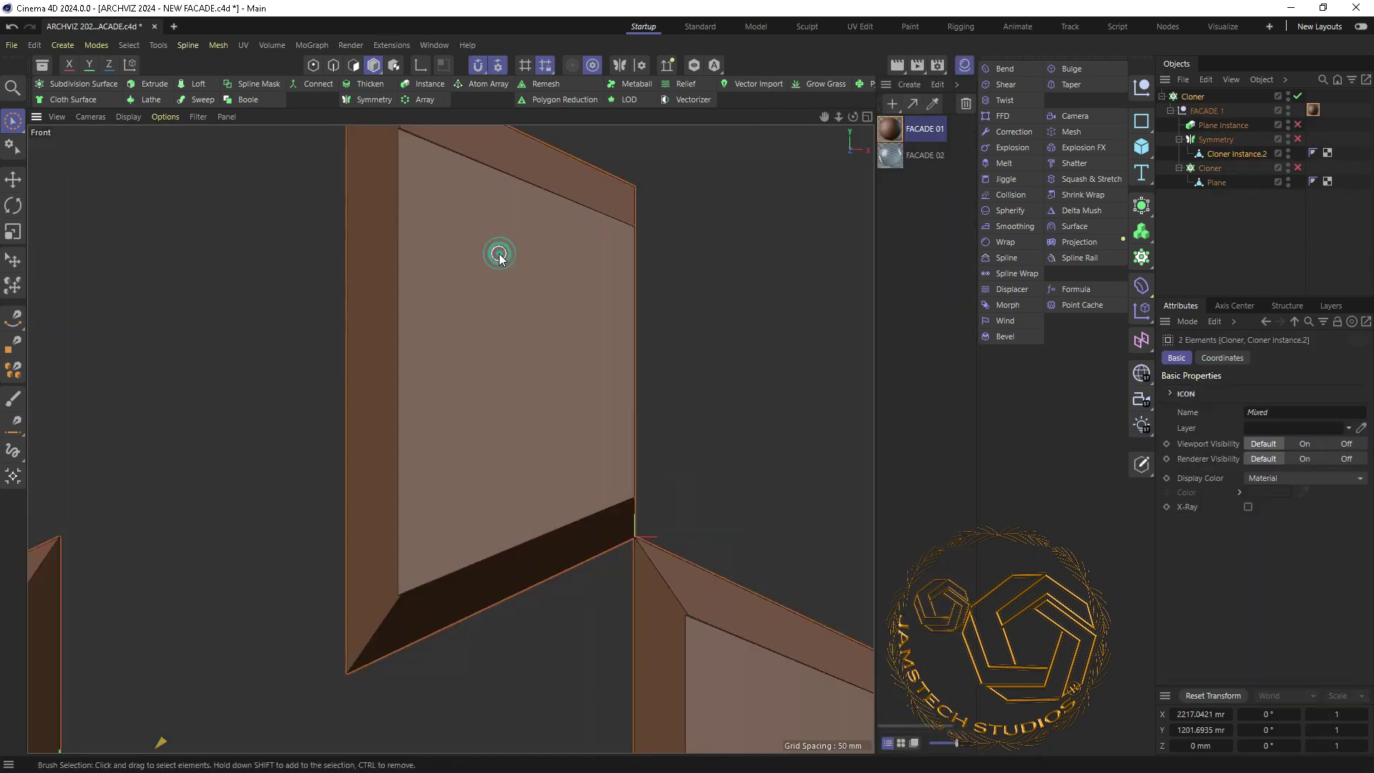
{"action": "scroll", "coordinate": [791, 205], "scroll_direction": "down", "scroll_amount": 4}
- Add Inset and Extrude deformers from the Asset Browser to Cloner Instance.2
{"action": "key", "text": "shift+F8"}
{"action": "left_click", "coordinate": [95, 155]}
{"action": "type", "text": "ISET"}
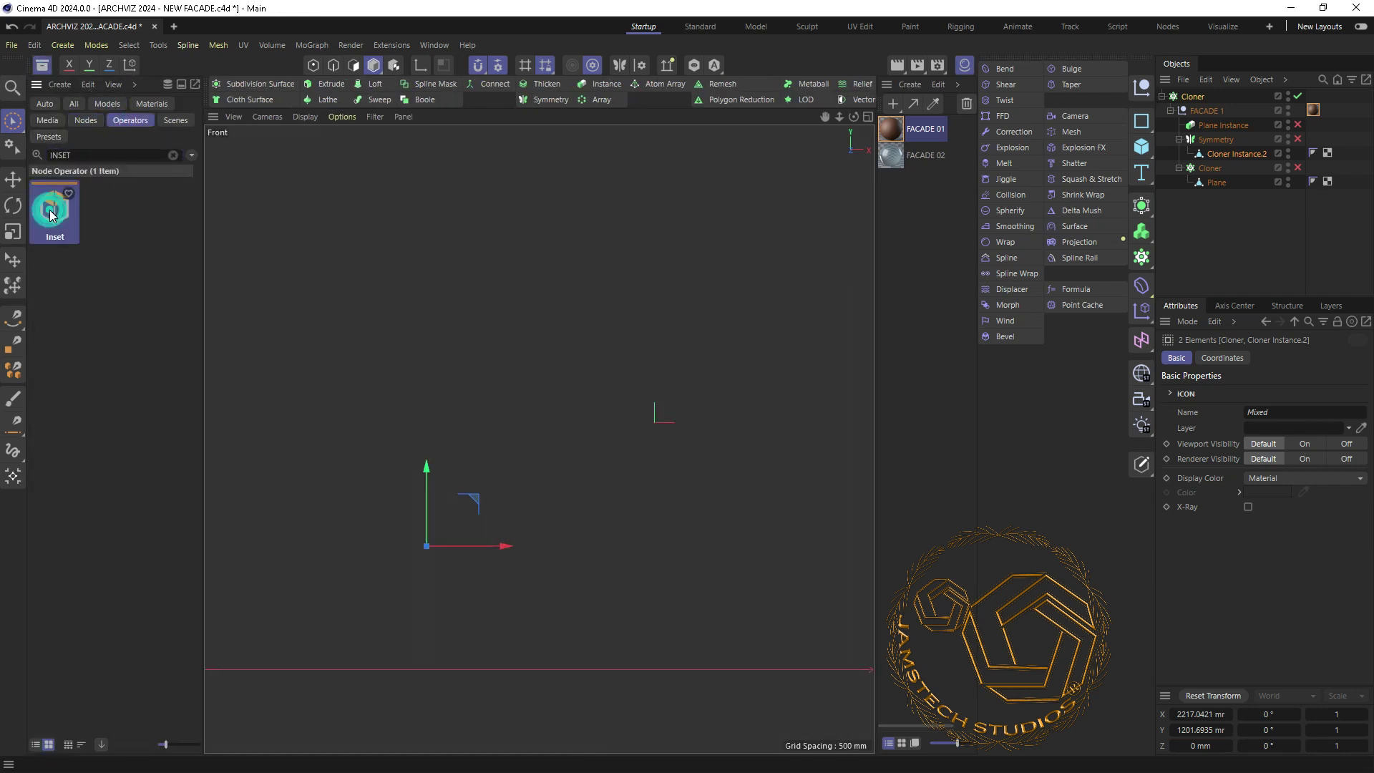
{"action": "left_click_drag", "start_coordinate": [51, 214], "coordinate": [1246, 158]}
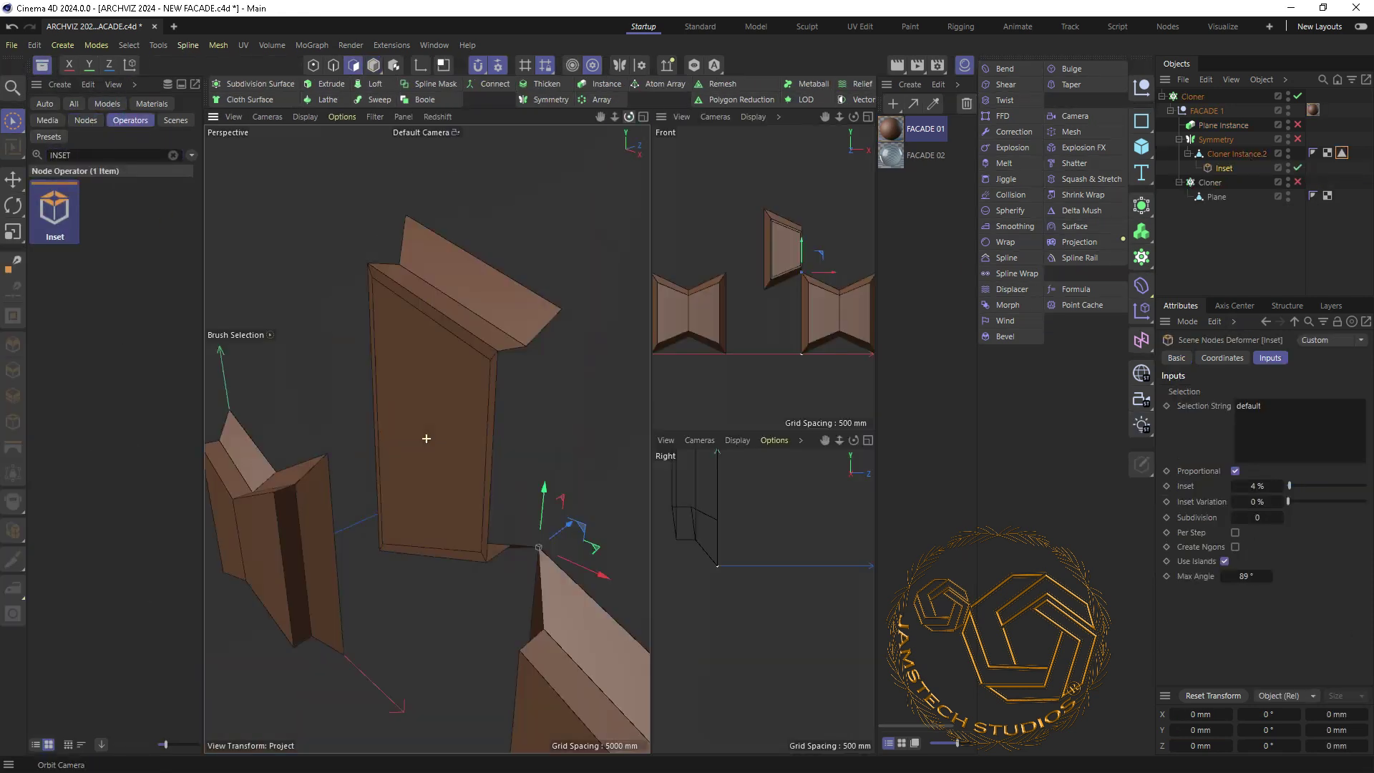
{"action": "left_click_drag", "start_coordinate": [1105, 279], "coordinate": [1217, 180]}
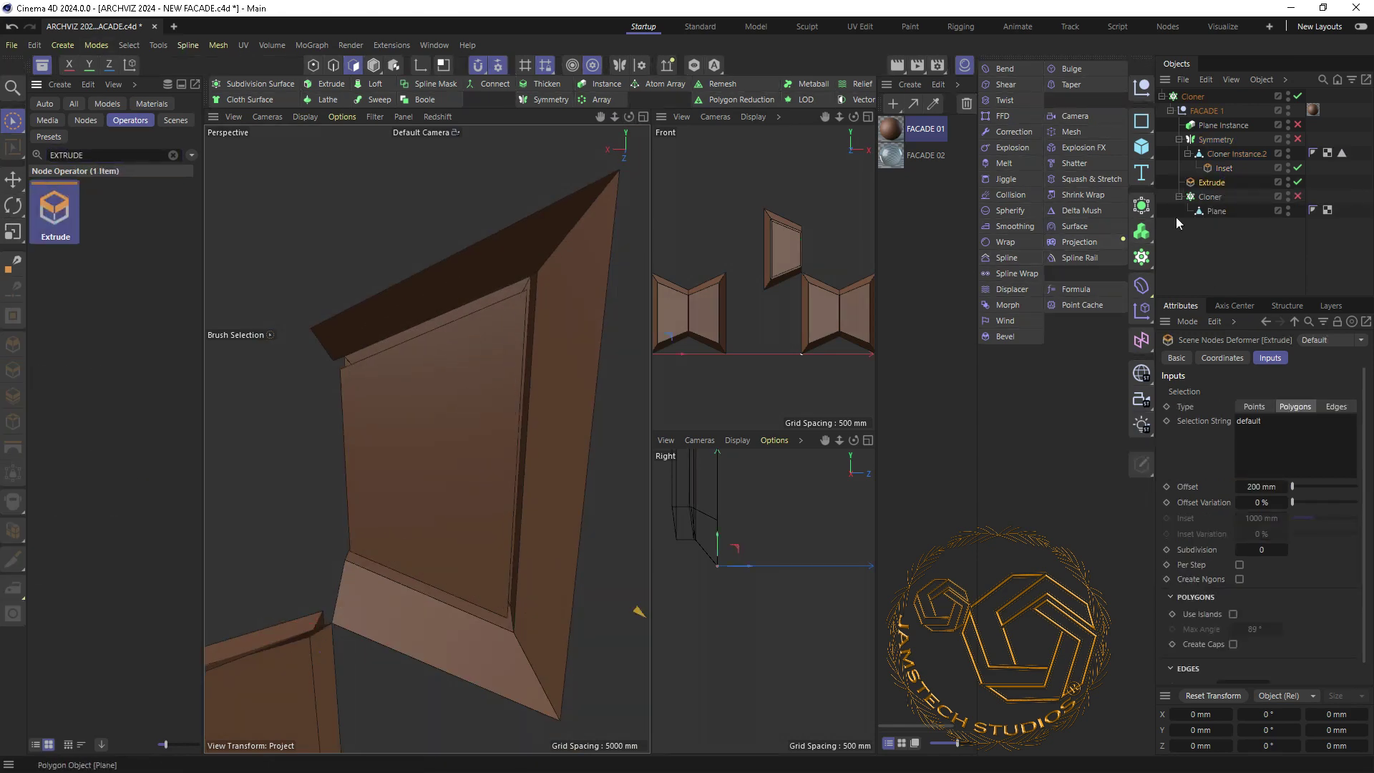
- Apply FACADE 02, place Extrude after Inset, and bake with Current State to Object
{"action": "left_click", "coordinate": [924, 154]}
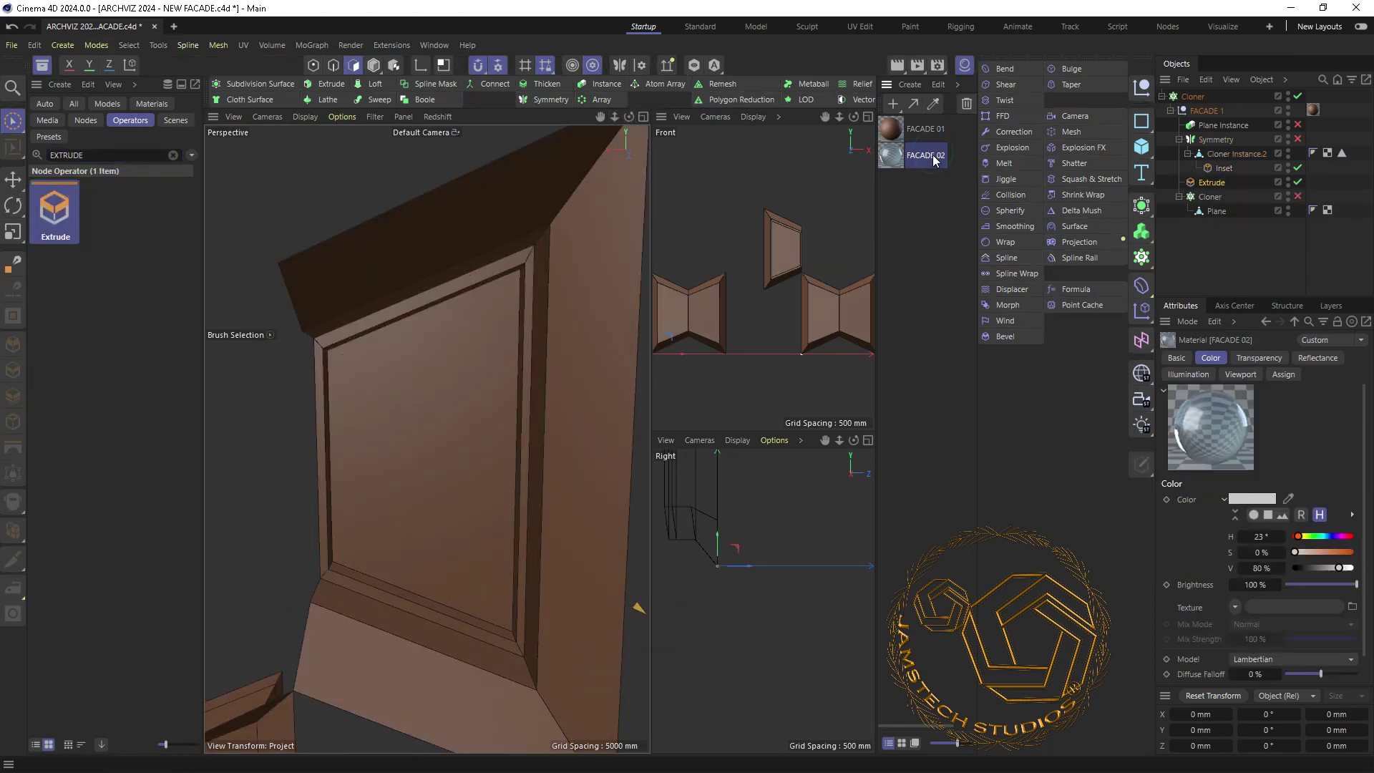
{"action": "left_click_drag", "start_coordinate": [924, 155], "coordinate": [424, 443]}
{"action": "left_click_drag", "start_coordinate": [1228, 182], "coordinate": [1225, 174]}
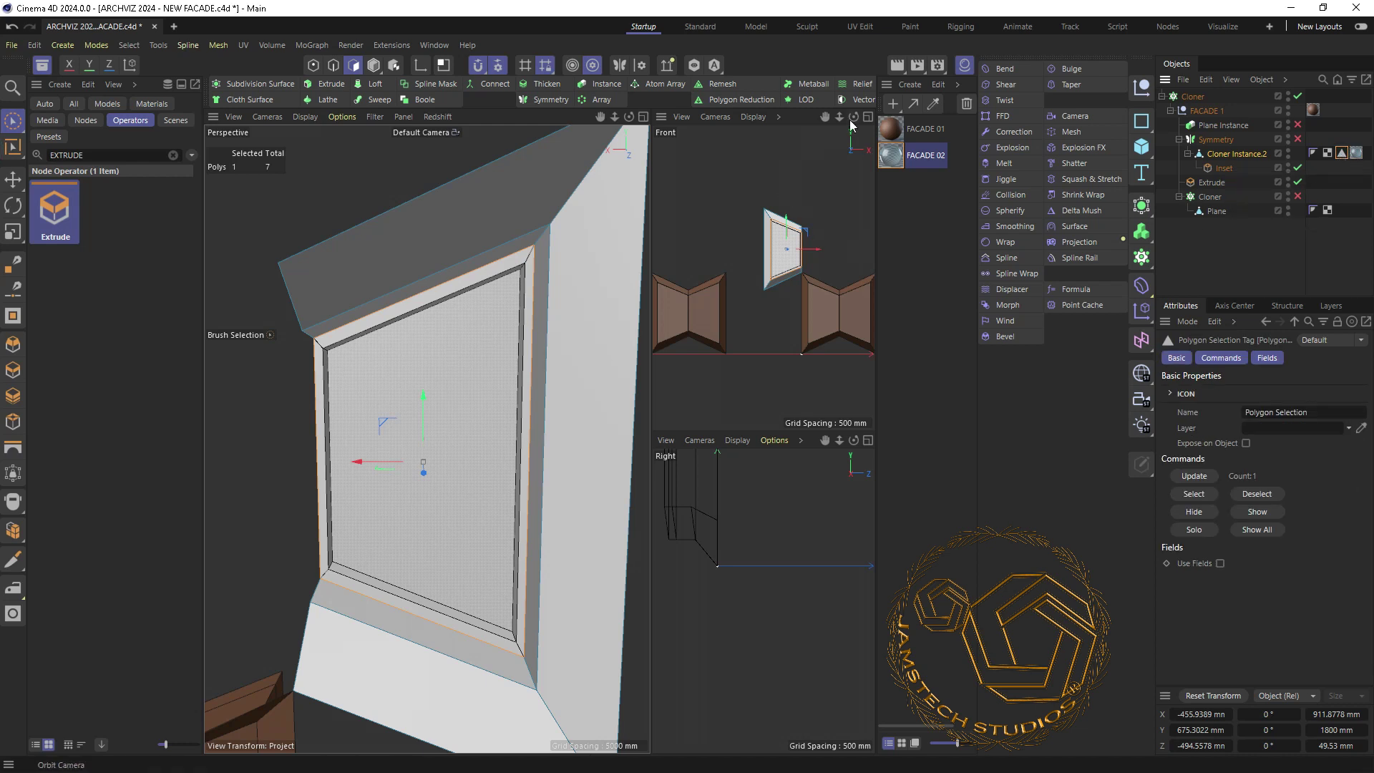
{"action": "left_click", "coordinate": [1342, 152]}
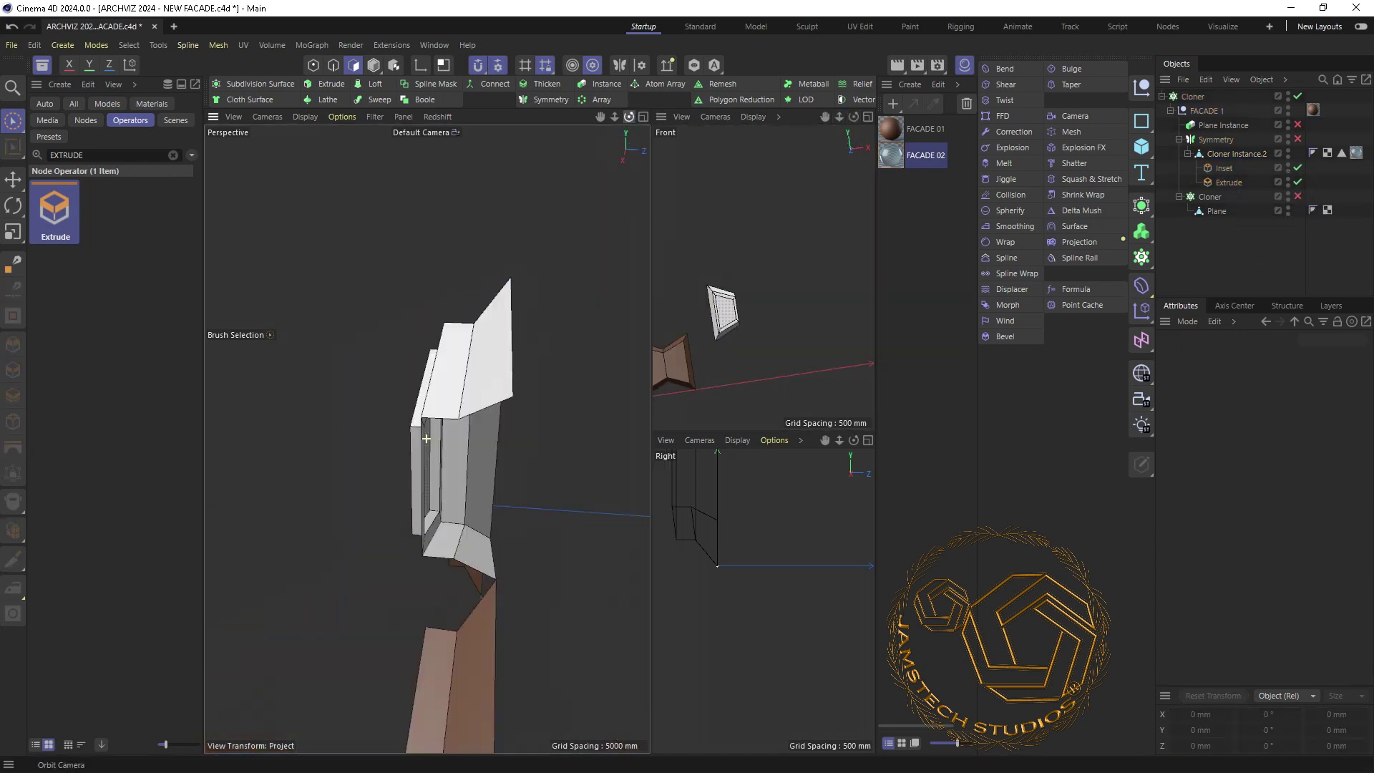
{"action": "left_click", "coordinate": [1342, 153]}
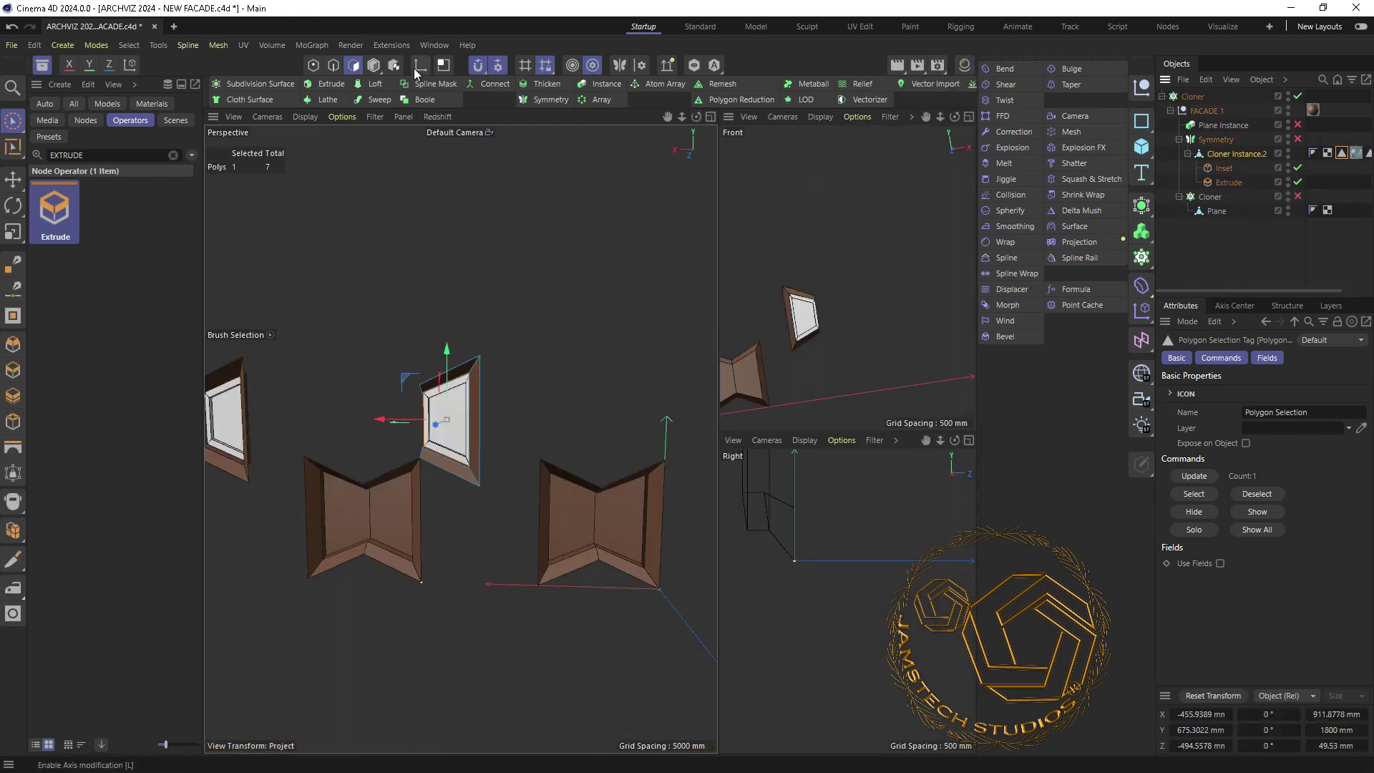
{"action": "right_click", "coordinate": [1209, 159]}
{"action": "left_click", "coordinate": [1084, 461]}
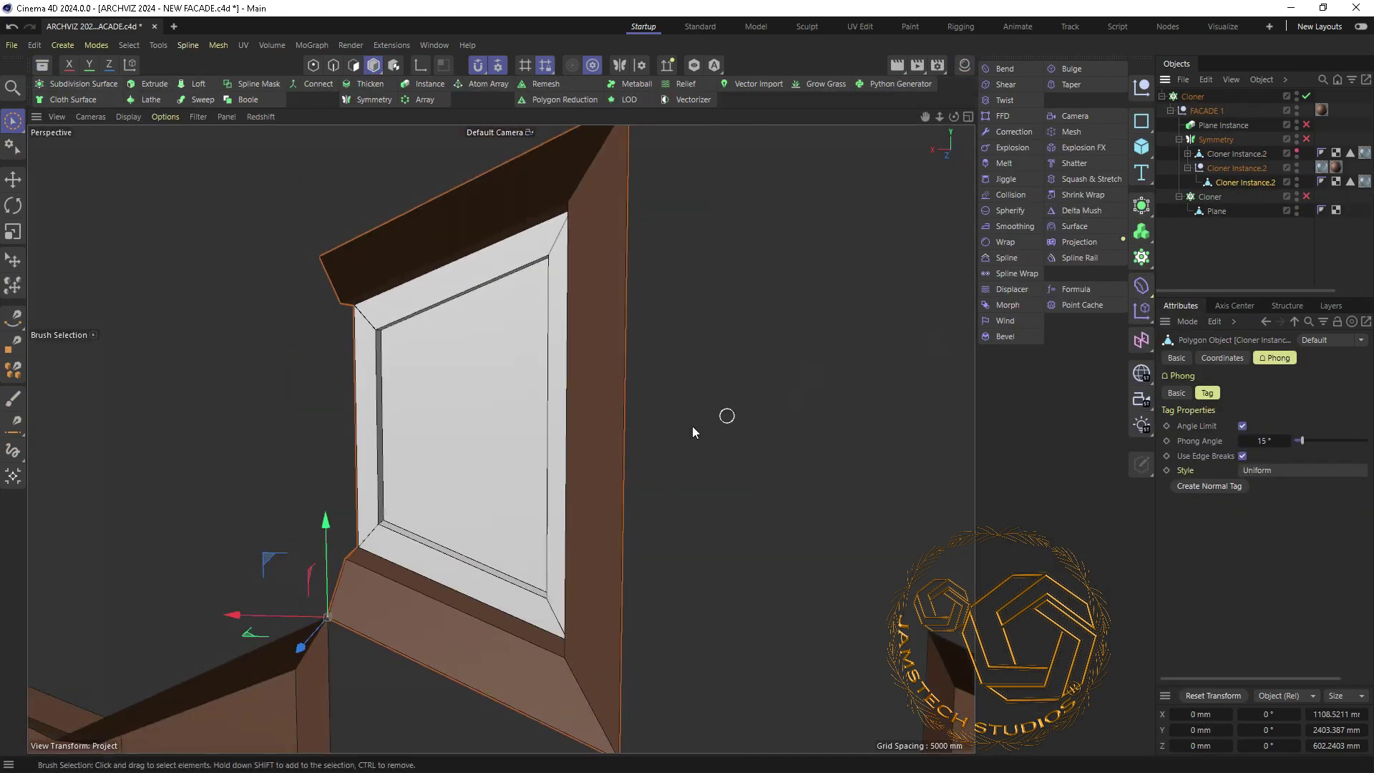
- Inspect the window's FACADE 02 material tag and polygon selection tag
{"action": "left_click", "coordinate": [1333, 169]}
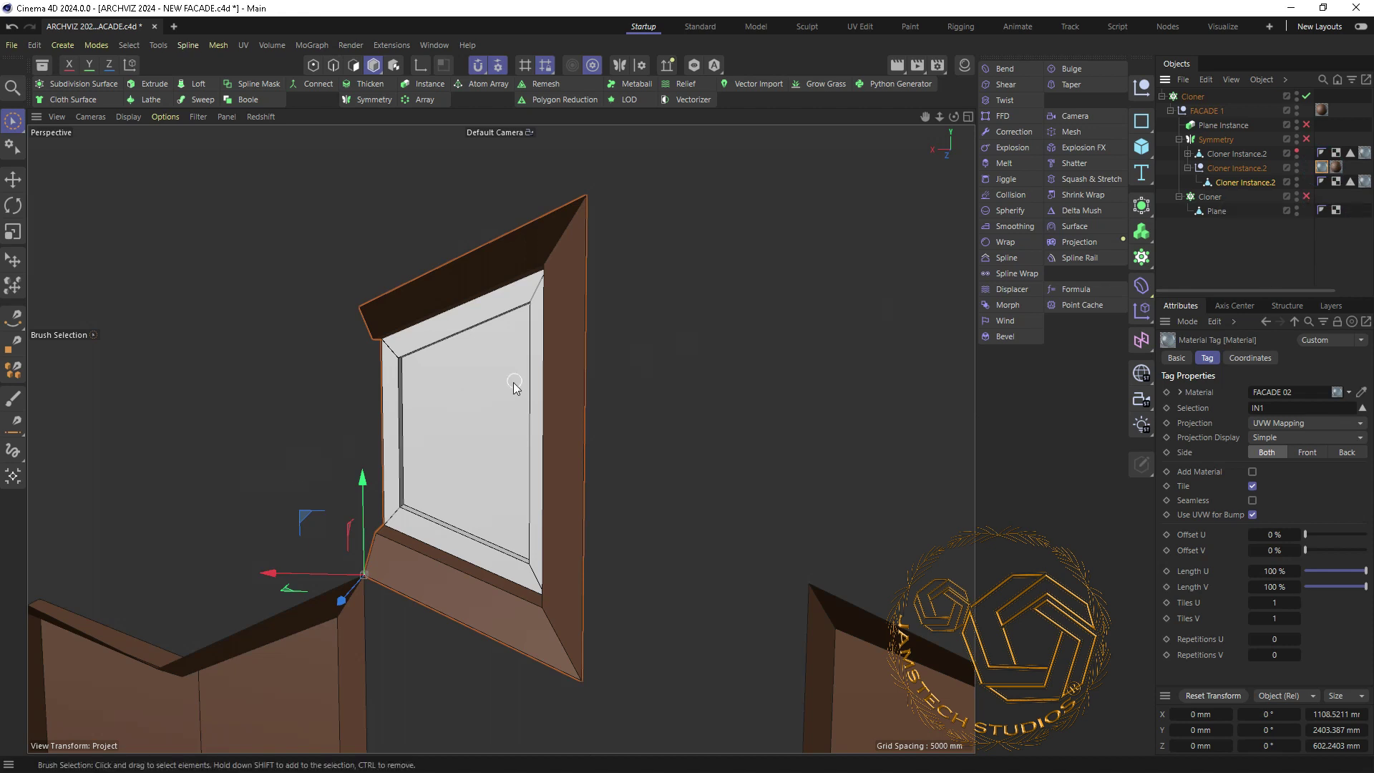
{"action": "left_click", "coordinate": [1350, 182]}
{"action": "left_click_drag", "start_coordinate": [1298, 291], "coordinate": [1334, 290]}
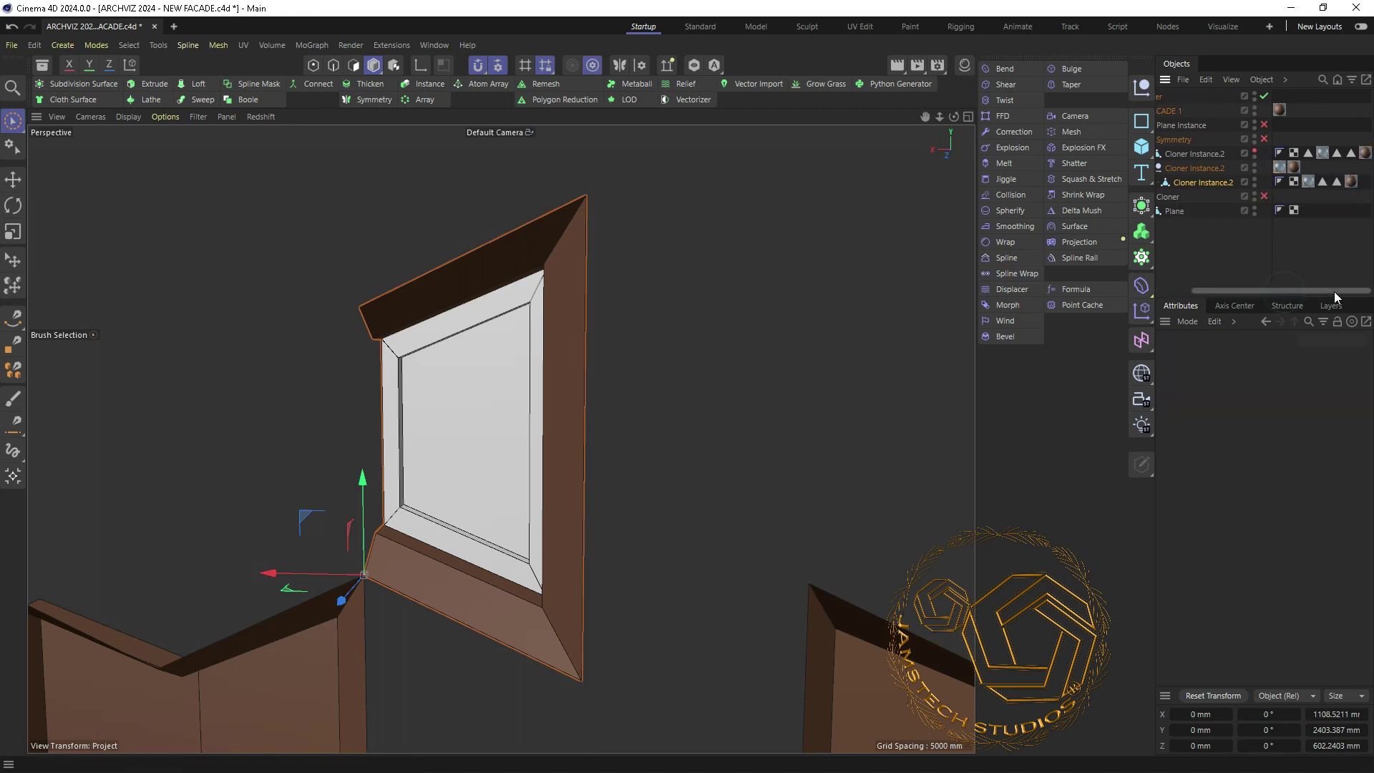
{"action": "left_click", "coordinate": [1309, 182]}
- Store the window's pane polygon as a selection tag
{"action": "left_click", "coordinate": [353, 64]}
{"action": "scroll", "coordinate": [444, 461], "scroll_direction": "up", "scroll_amount": 4}
{"action": "scroll", "coordinate": [454, 450], "scroll_direction": "up", "scroll_amount": 3}
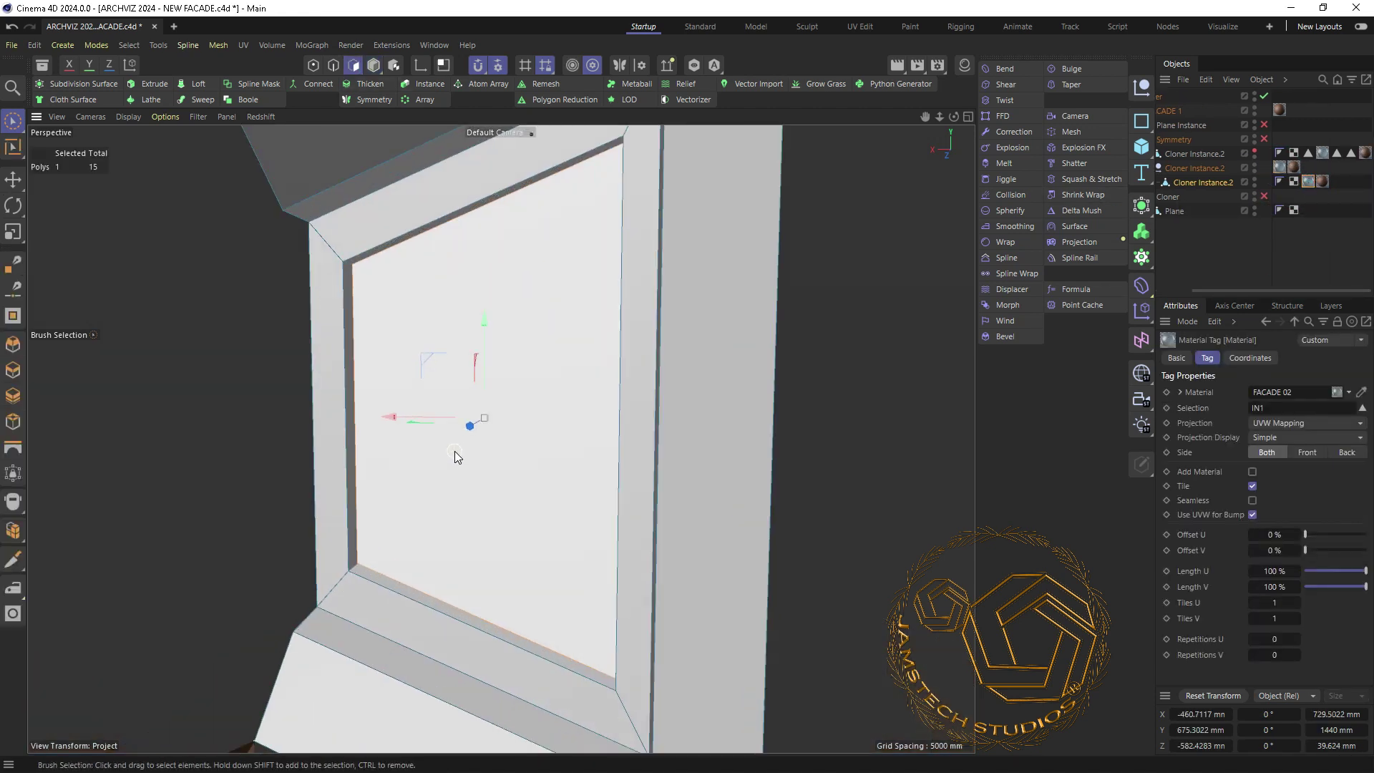
{"action": "right_click", "coordinate": [455, 454]}
{"action": "left_click", "coordinate": [382, 140]}
{"action": "left_click", "coordinate": [129, 45]}
{"action": "left_click", "coordinate": [165, 493]}
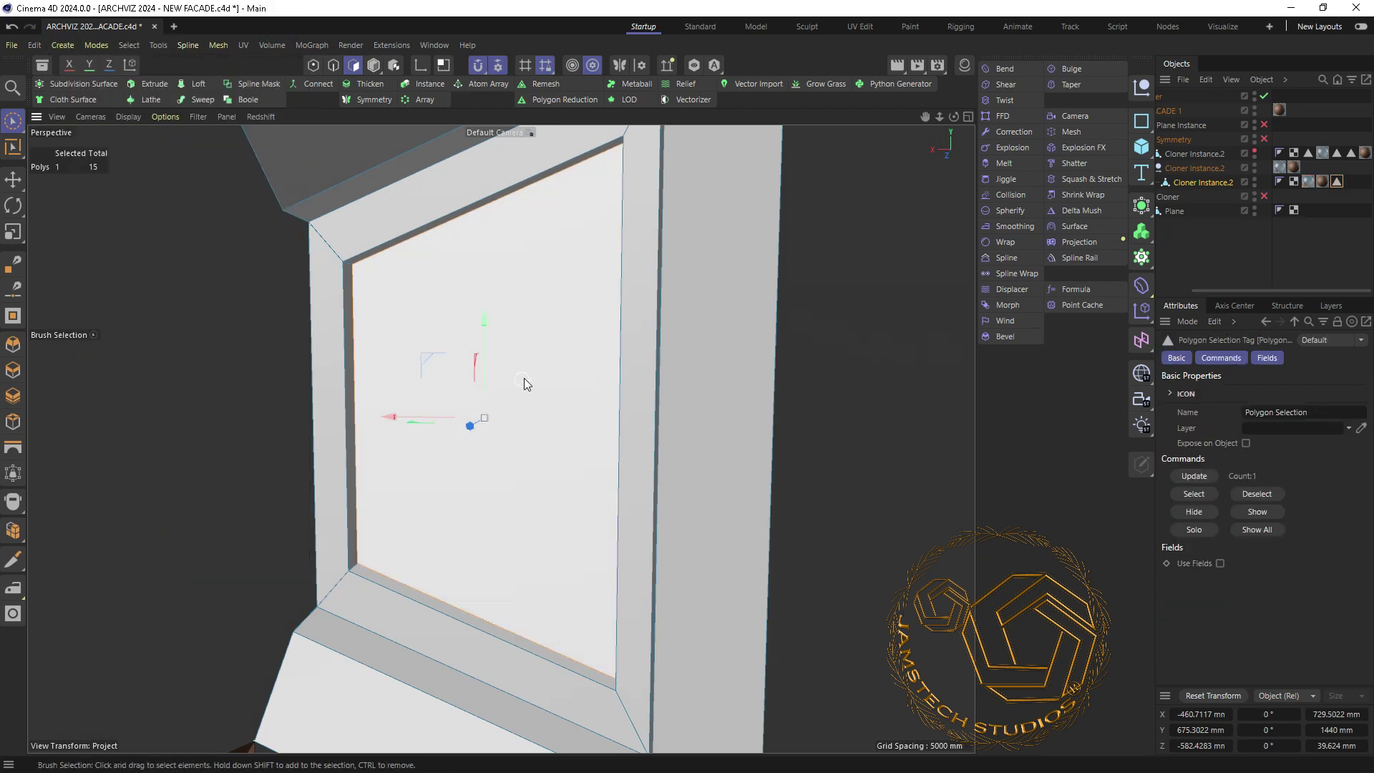
- Invert to the 14 frame polygons and store them as another selection tag
{"action": "left_click", "coordinate": [1288, 413]}
{"action": "key", "text": "ctrl+shift+a"}
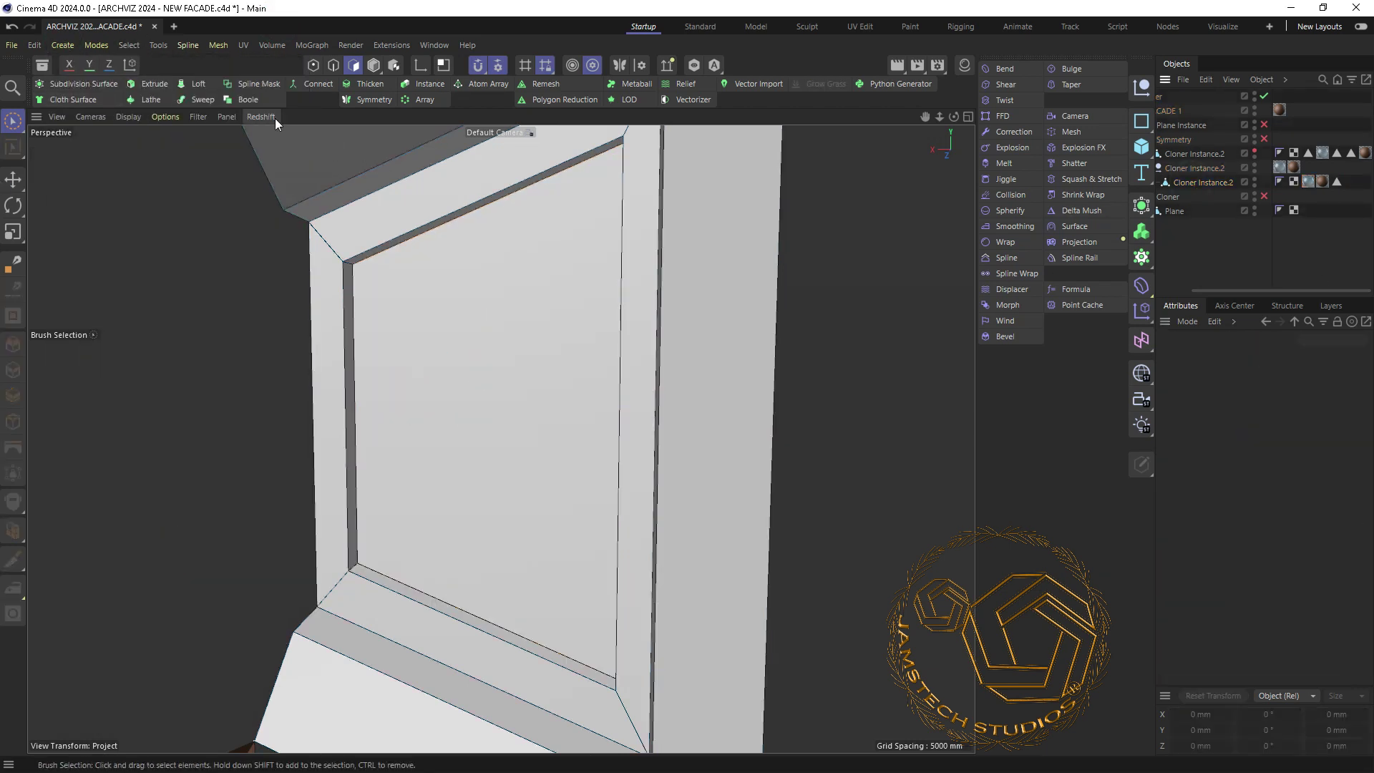
{"action": "left_click", "coordinate": [129, 44]}
{"action": "left_click", "coordinate": [151, 302]}
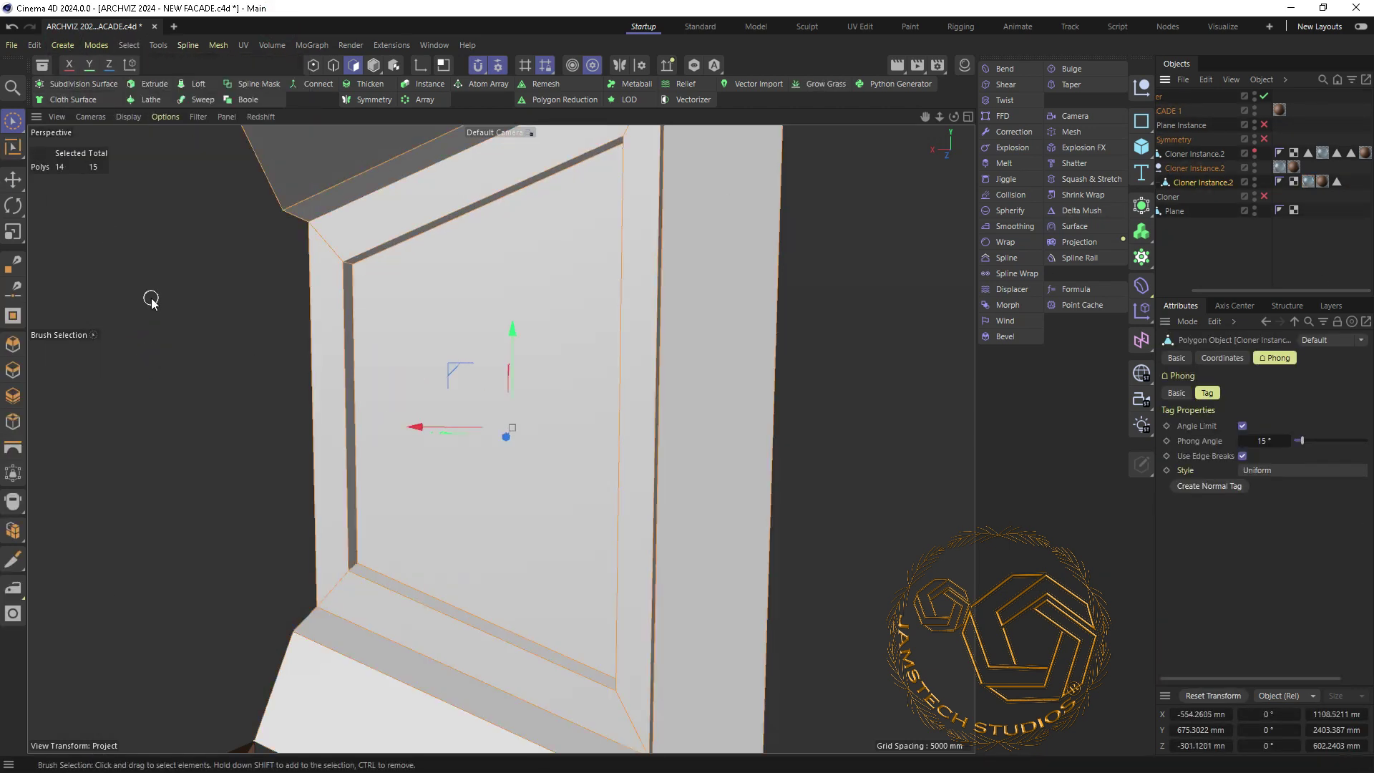
{"action": "left_click", "coordinate": [129, 44]}
{"action": "left_click", "coordinate": [164, 554]}
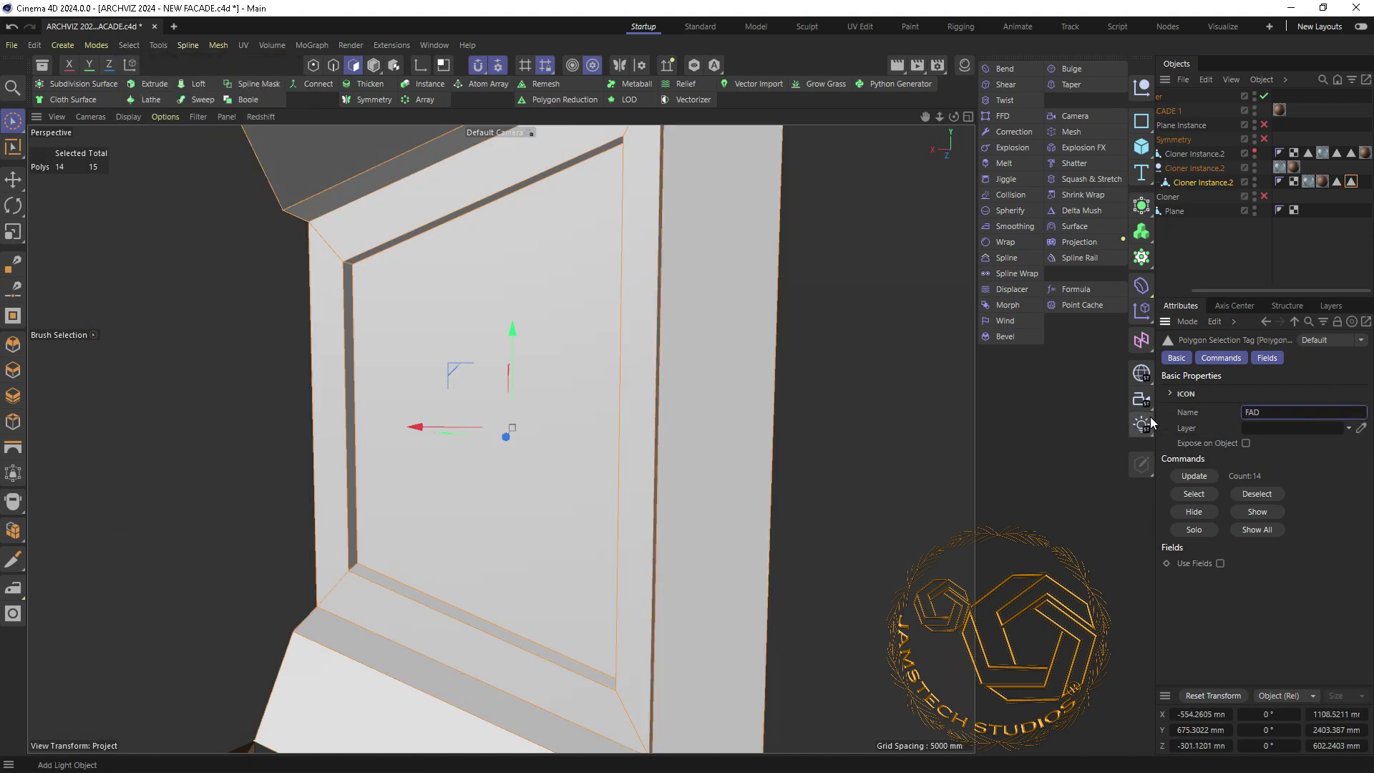
- Restrict the FACADE 02 material tag to the IN 1 selection and review the facade
{"action": "left_click", "coordinate": [1323, 182]}
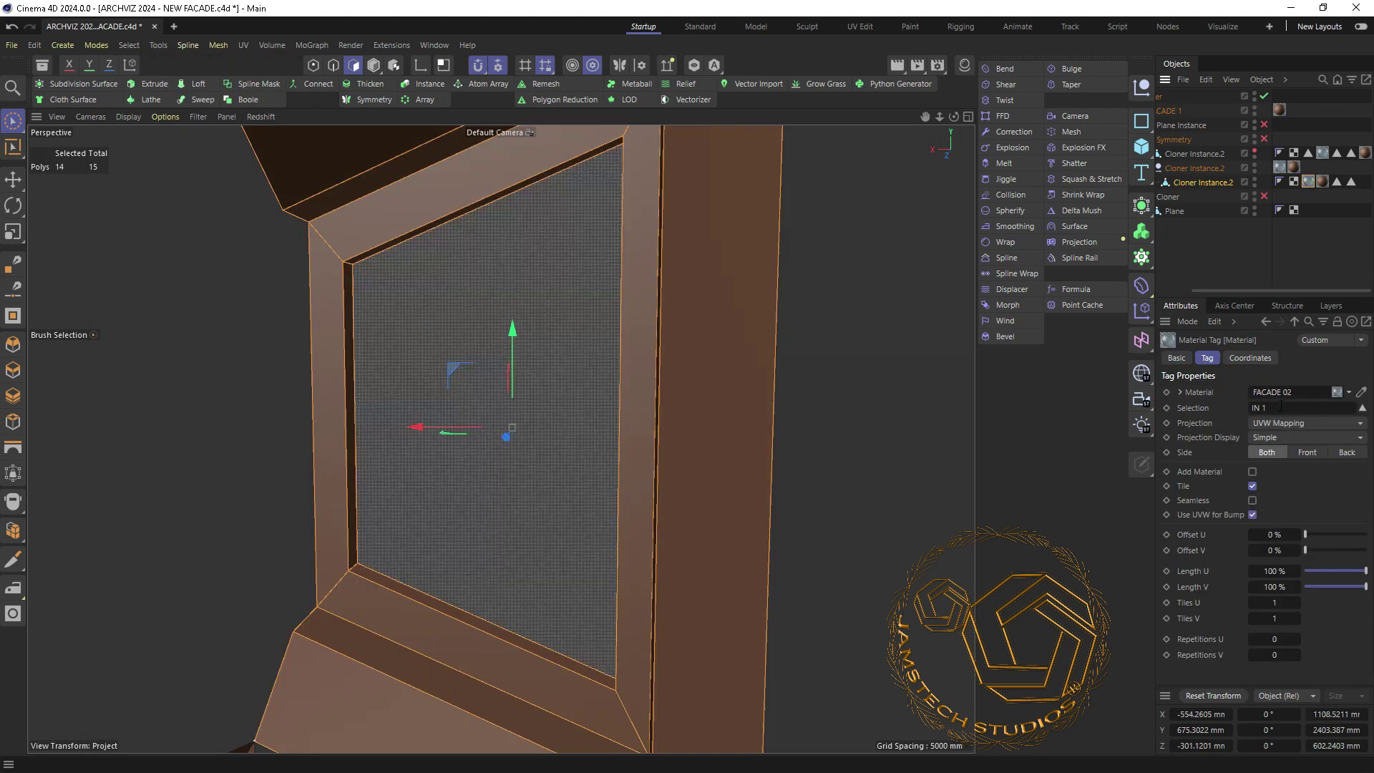
{"action": "mouse_move", "coordinate": [954, 116]}
{"action": "left_mouse_down"}
{"action": "mouse_move", "coordinate": [501, 438]}
{"action": "mouse_move", "coordinate": [950, 118]}
{"action": "left_mouse_up"}
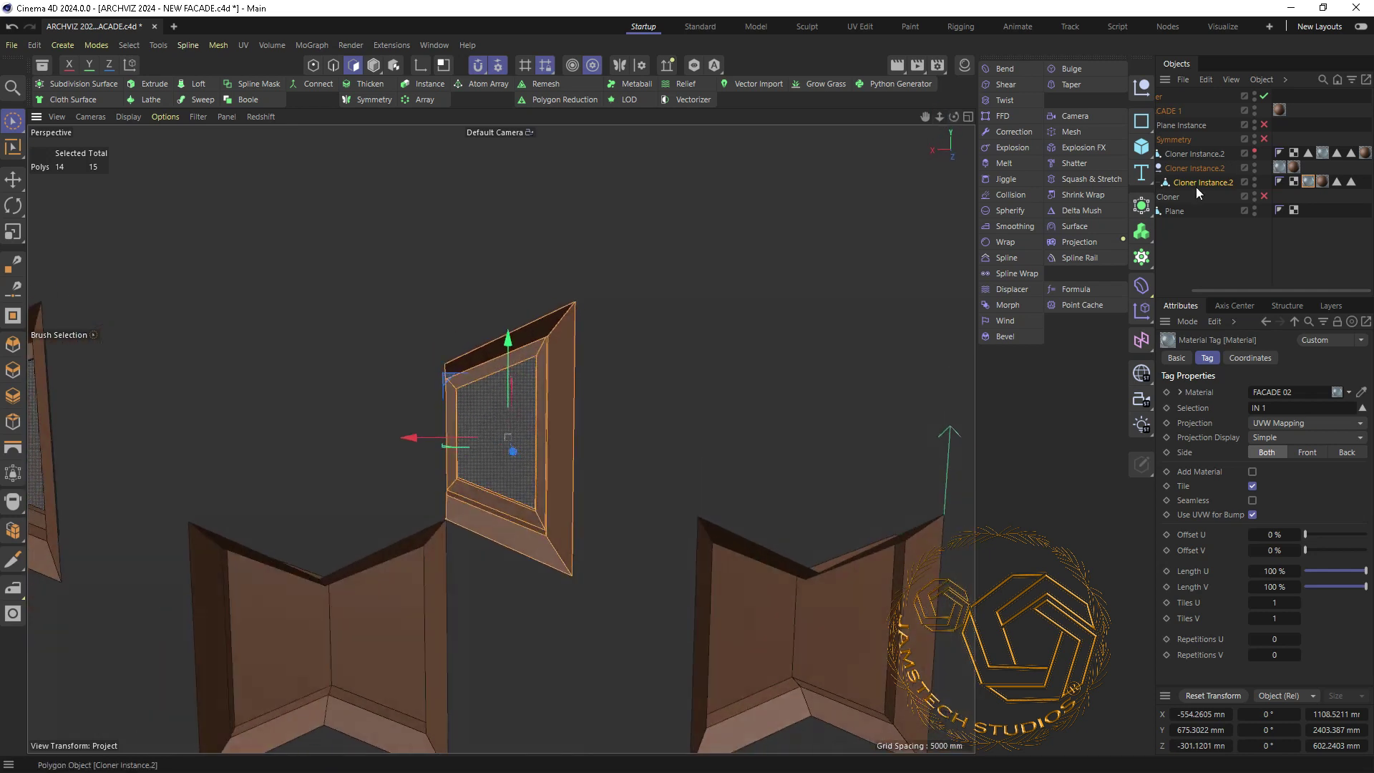
{"action": "left_click", "coordinate": [1208, 211]}
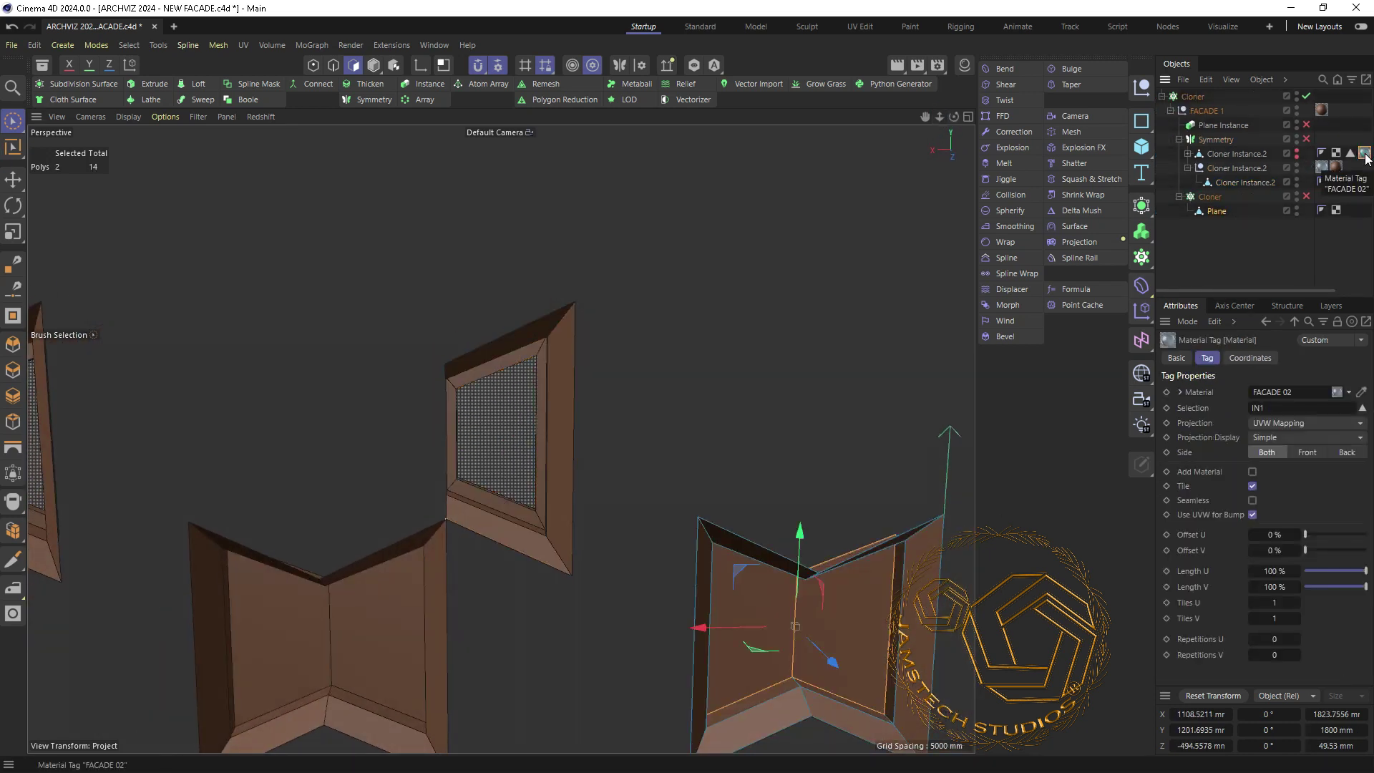
{"action": "left_click", "coordinate": [1232, 179]}
{"action": "key", "text": "o"}
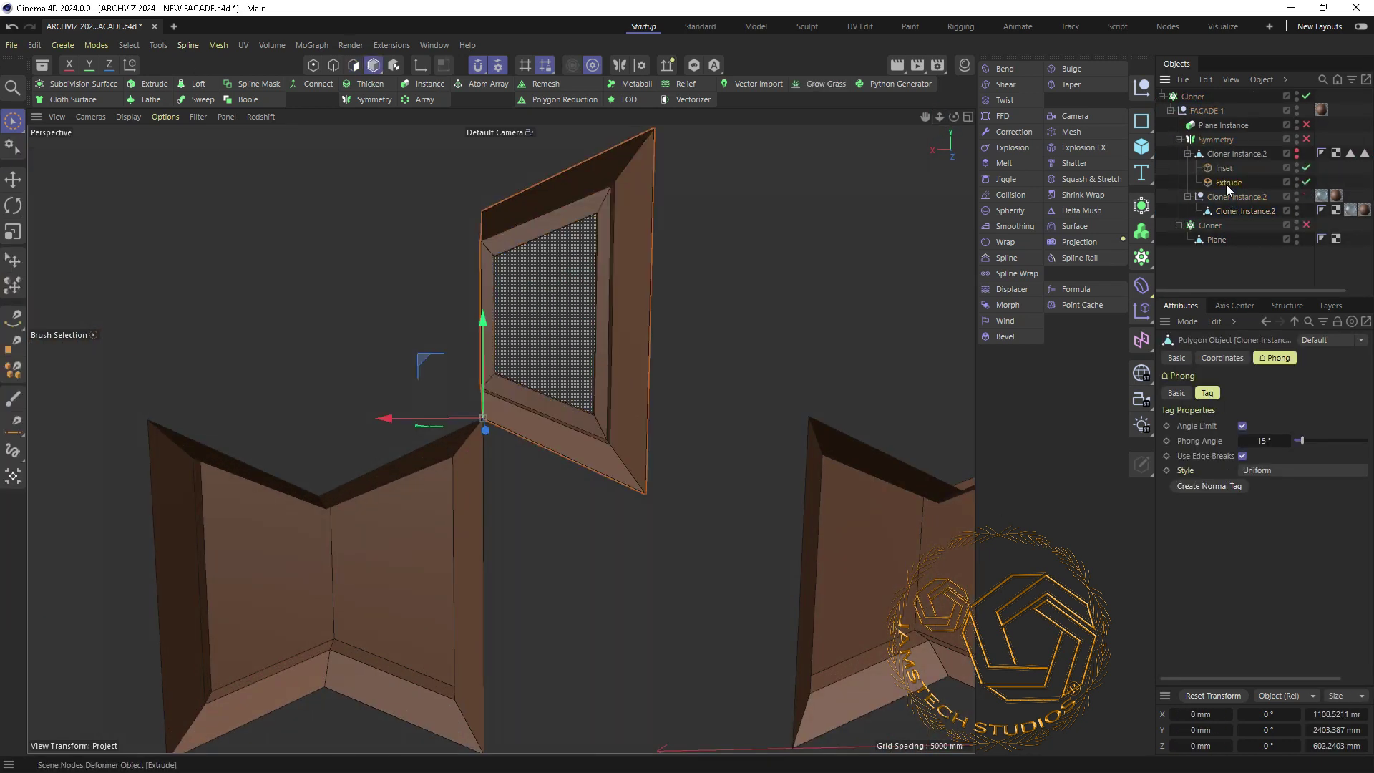
{"action": "left_click", "coordinate": [322, 601]}
{"action": "left_click", "coordinate": [1215, 111]}
- Hide the upper facade rows and select the glass panels of the facade module
{"action": "key", "text": "o"}
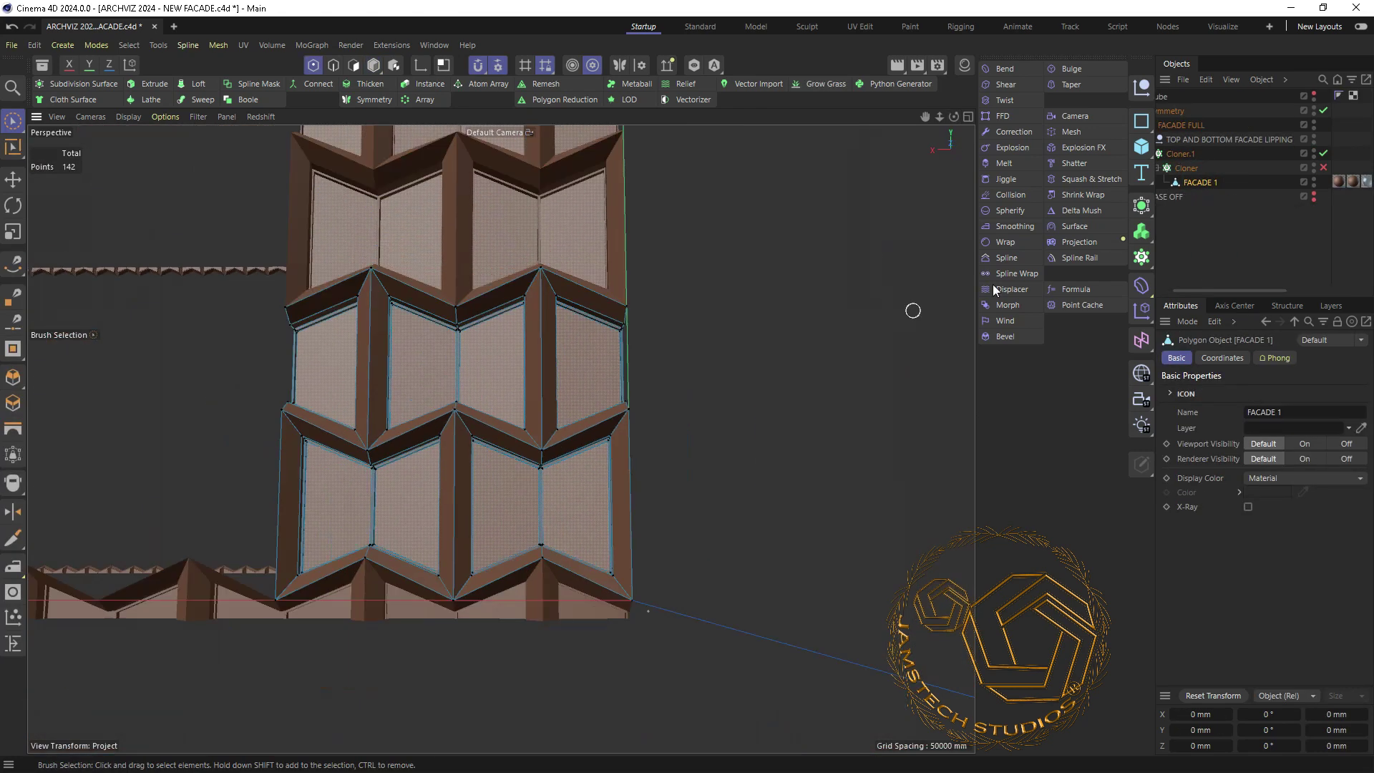
{"action": "scroll", "coordinate": [1328, 272], "scroll_direction": "right", "scroll_amount": 3}
{"action": "left_click", "coordinate": [1191, 152]}
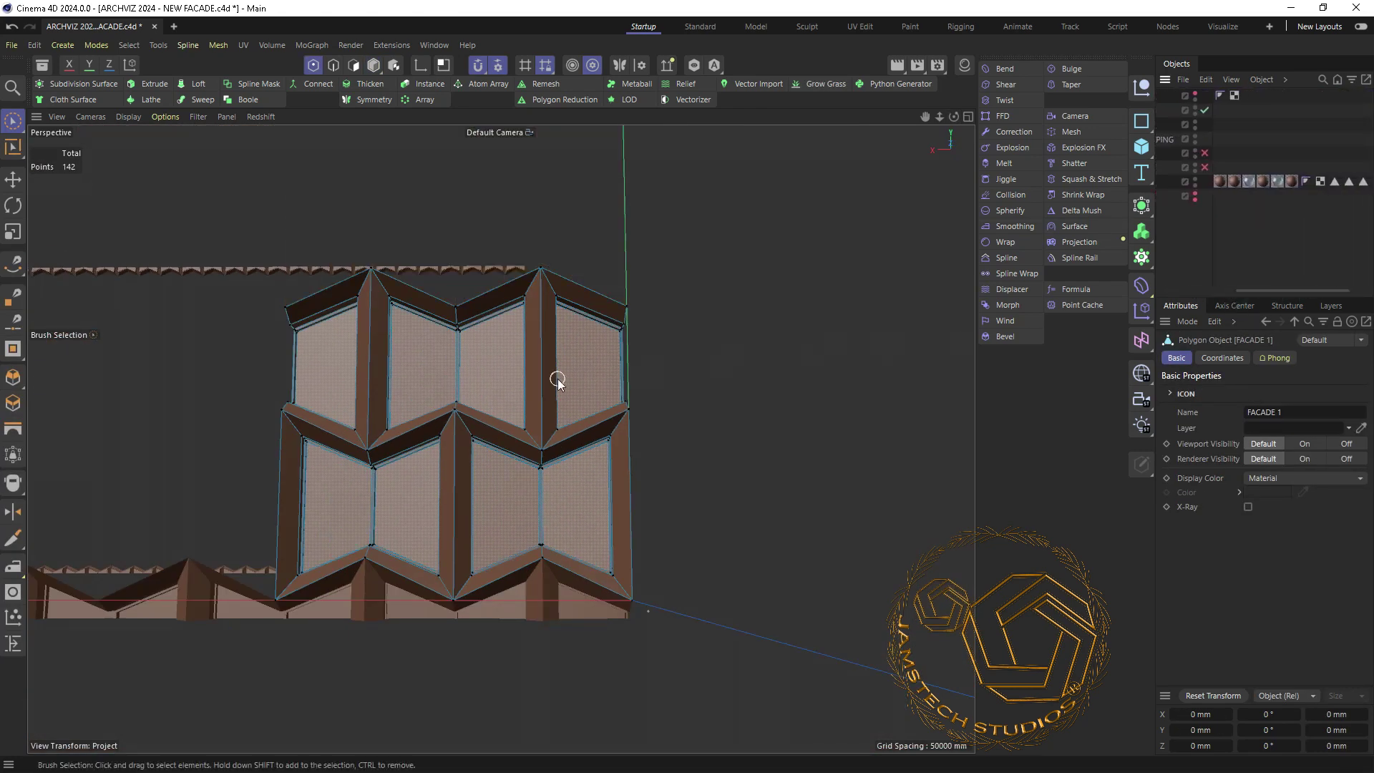
{"action": "double_click", "coordinate": [1333, 181]}
{"action": "scroll", "coordinate": [1222, 241], "scroll_direction": "right", "scroll_amount": 2}
{"action": "key", "text": "s"}
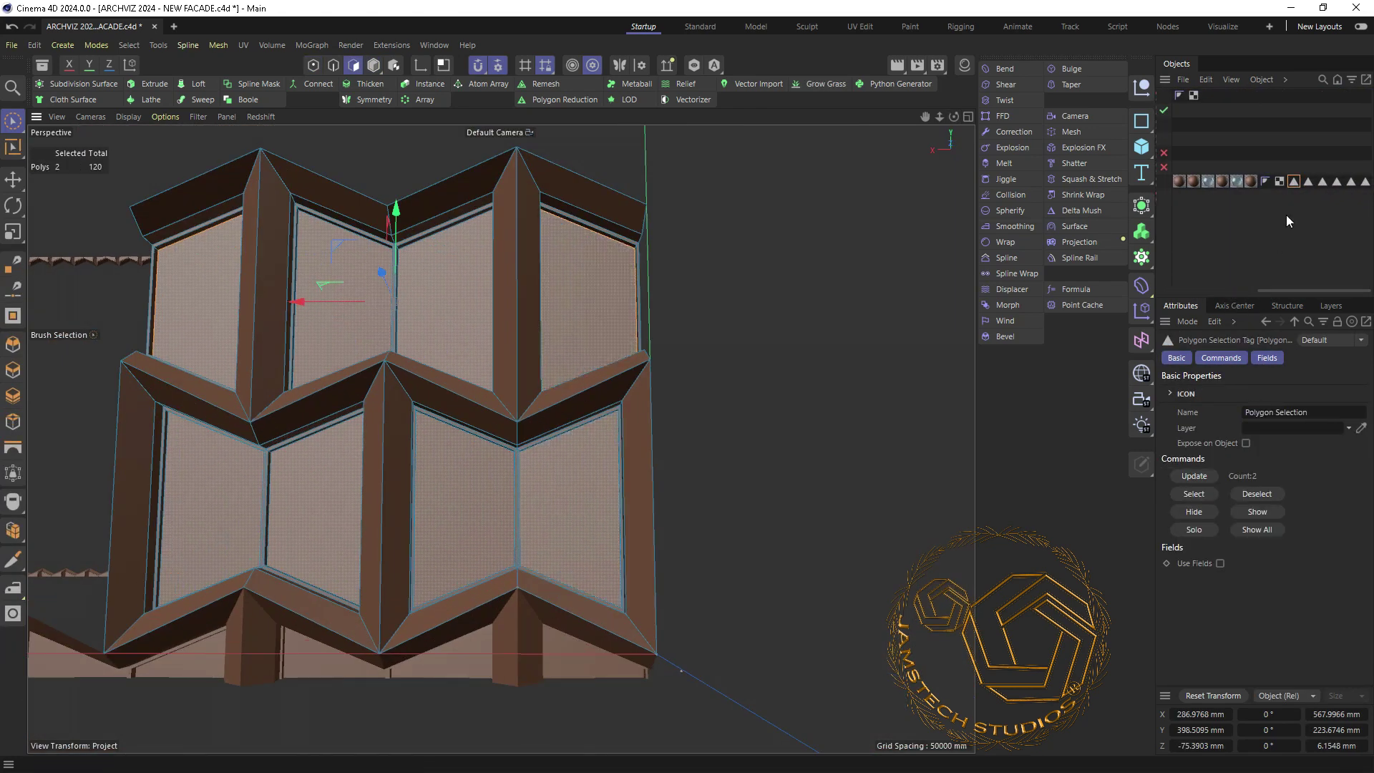
{"action": "scroll", "coordinate": [1292, 183], "scroll_direction": "left", "scroll_amount": 4}
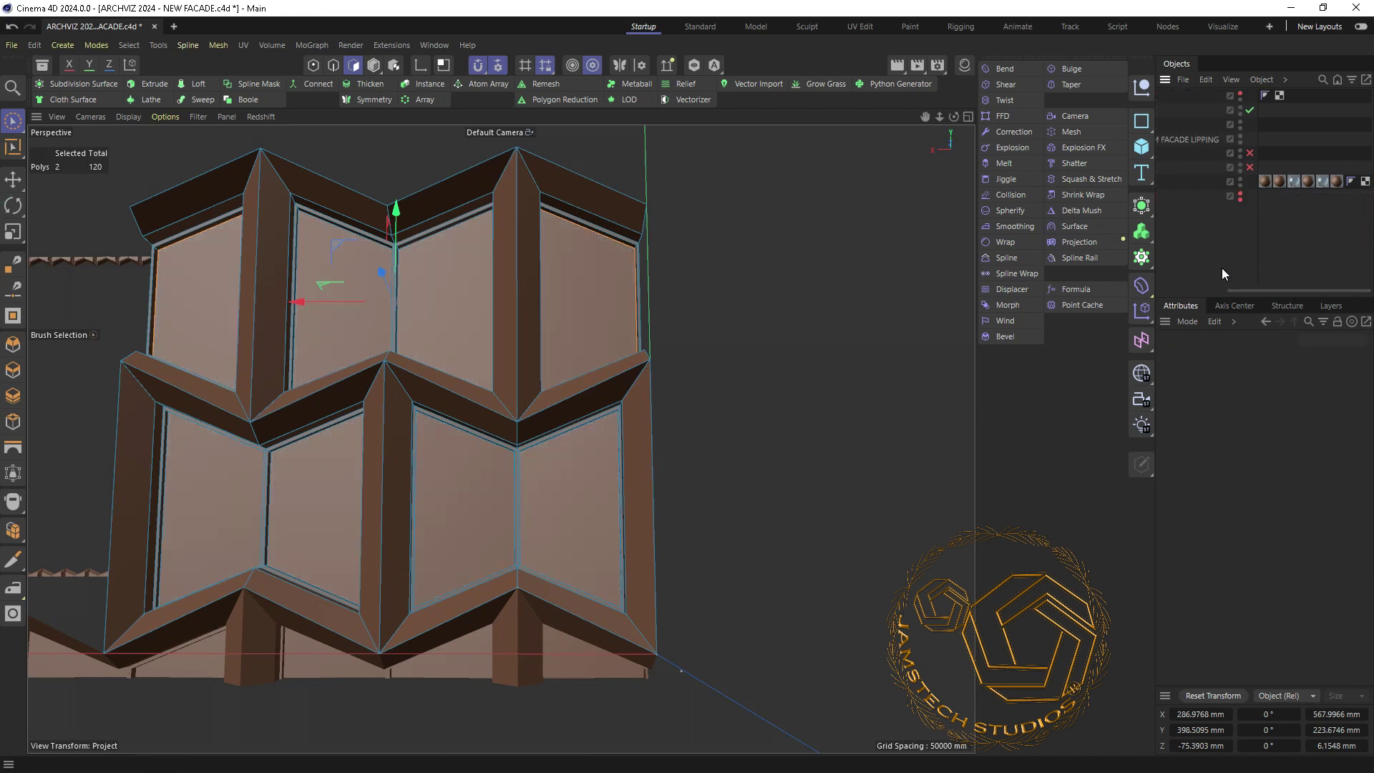
{"action": "mouse_move", "coordinate": [654, 301]}
{"action": "left_mouse_down", "text": "alt"}
{"action": "mouse_move", "coordinate": [346, 315]}
{"action": "mouse_move", "coordinate": [650, 389]}
{"action": "mouse_move", "coordinate": [343, 501]}
{"action": "left_mouse_up", "text": "alt"}
{"action": "left_click", "coordinate": [346, 316]}
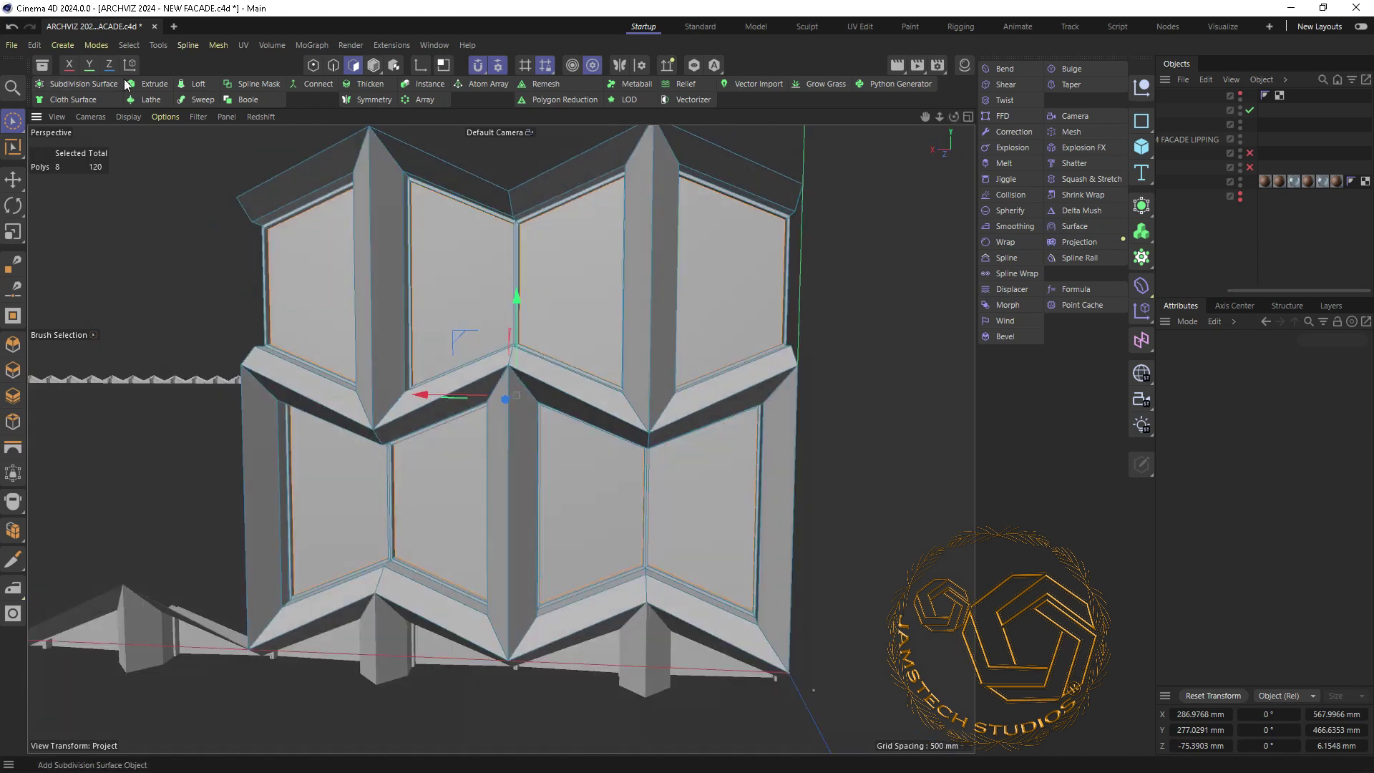
- Store the glass panels as a polygon selection named FCD - GLASS
{"action": "left_click", "coordinate": [128, 44]}
{"action": "left_click", "coordinate": [154, 551]}
{"action": "type", "text": "CD - GLASS"}
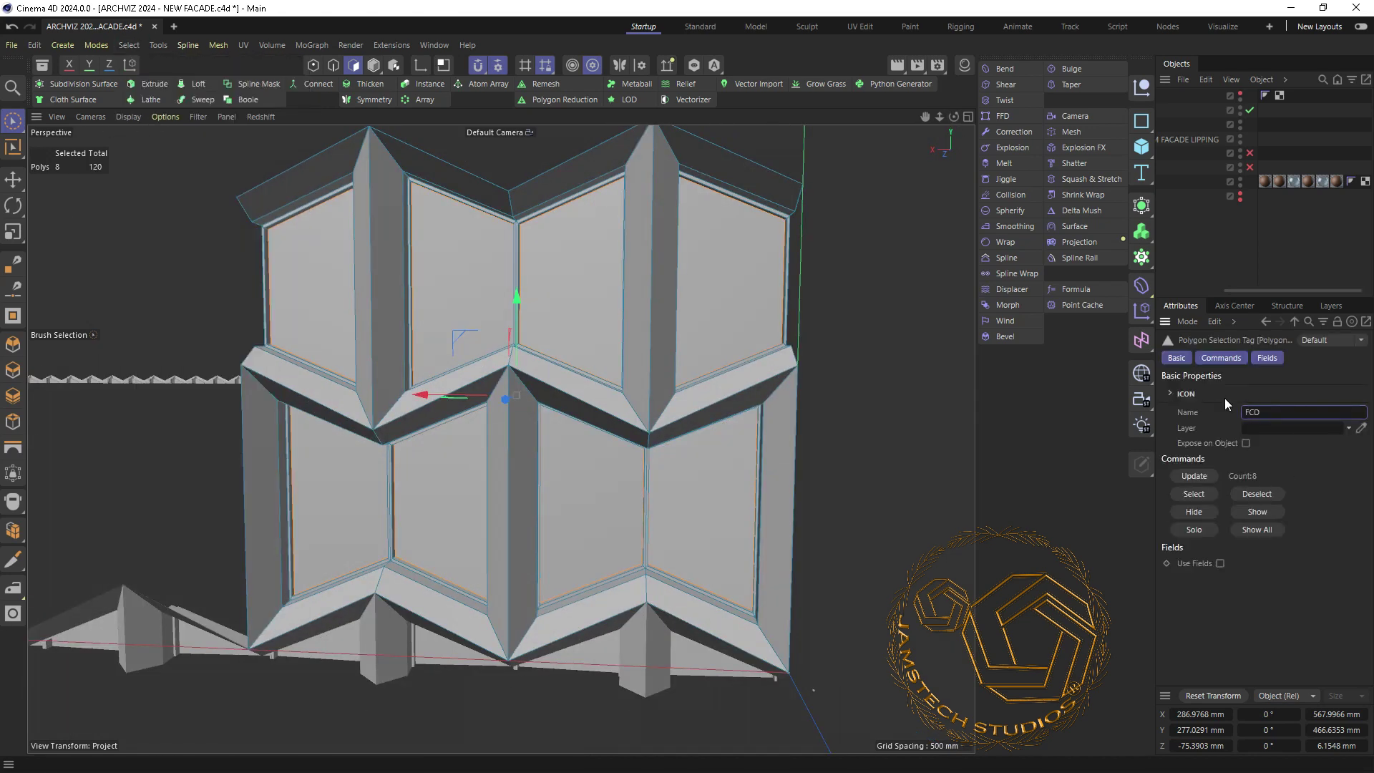
{"action": "key", "text": "Return"}
- Invert to the 112 wall faces and store them as the FCD WALL selection
{"action": "left_click", "coordinate": [129, 44]}
{"action": "left_click", "coordinate": [148, 352]}
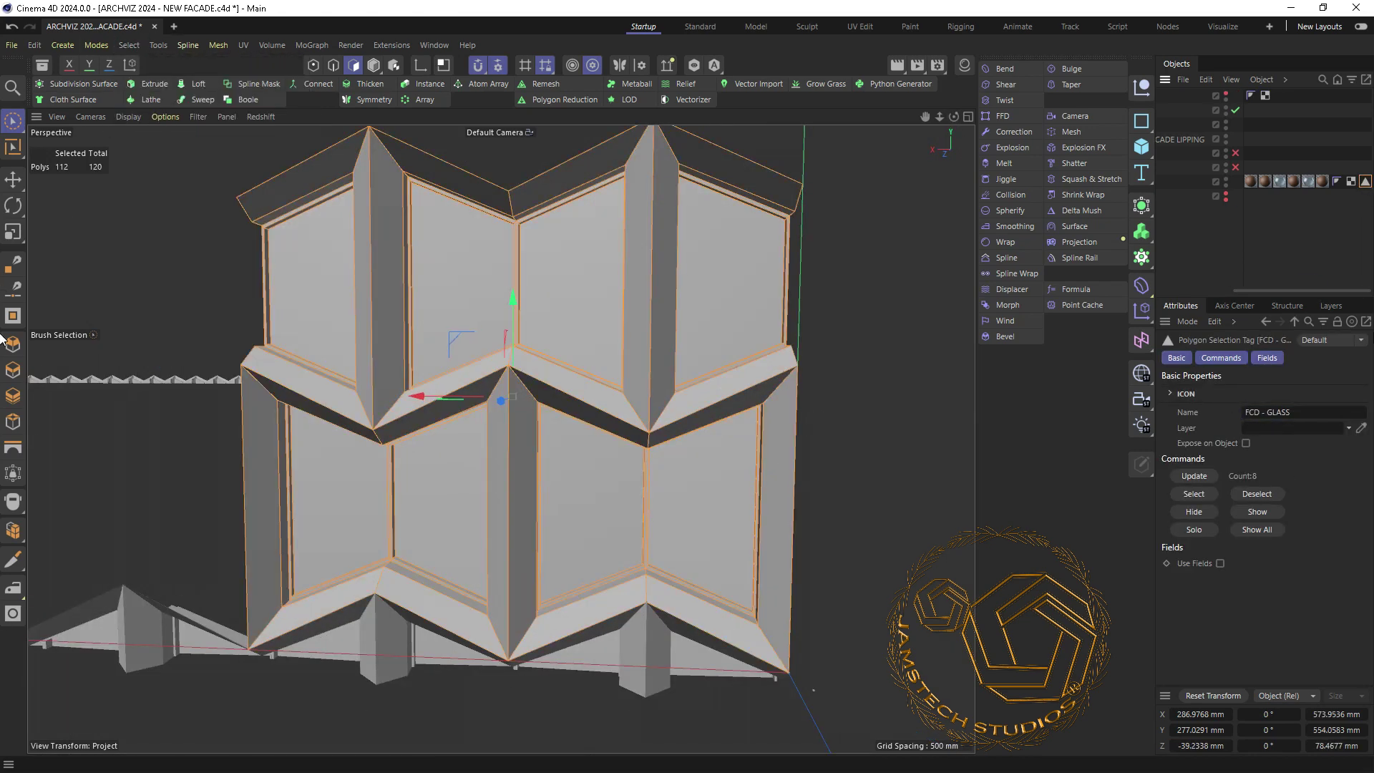
{"action": "left_click", "coordinate": [128, 45]}
{"action": "left_click", "coordinate": [164, 549]}
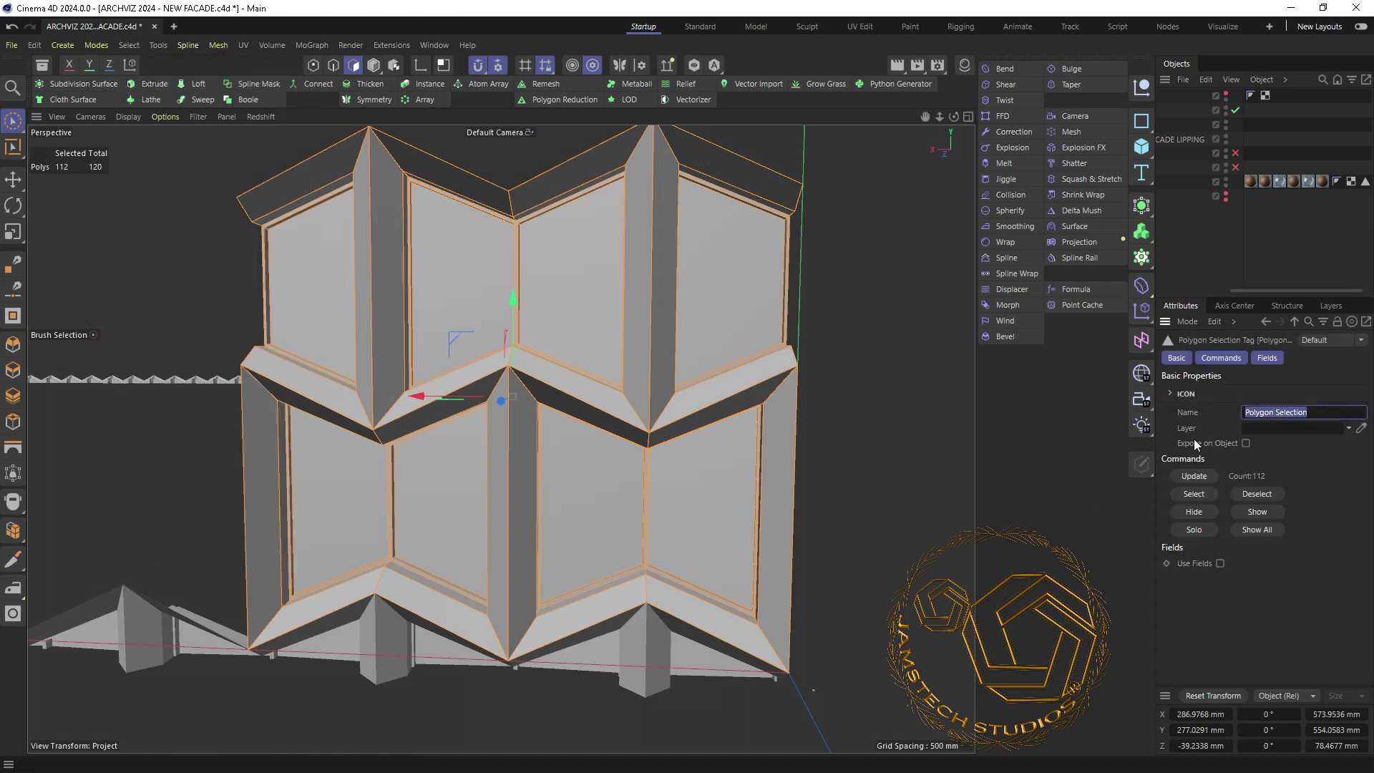
{"action": "left_click", "coordinate": [1311, 183]}
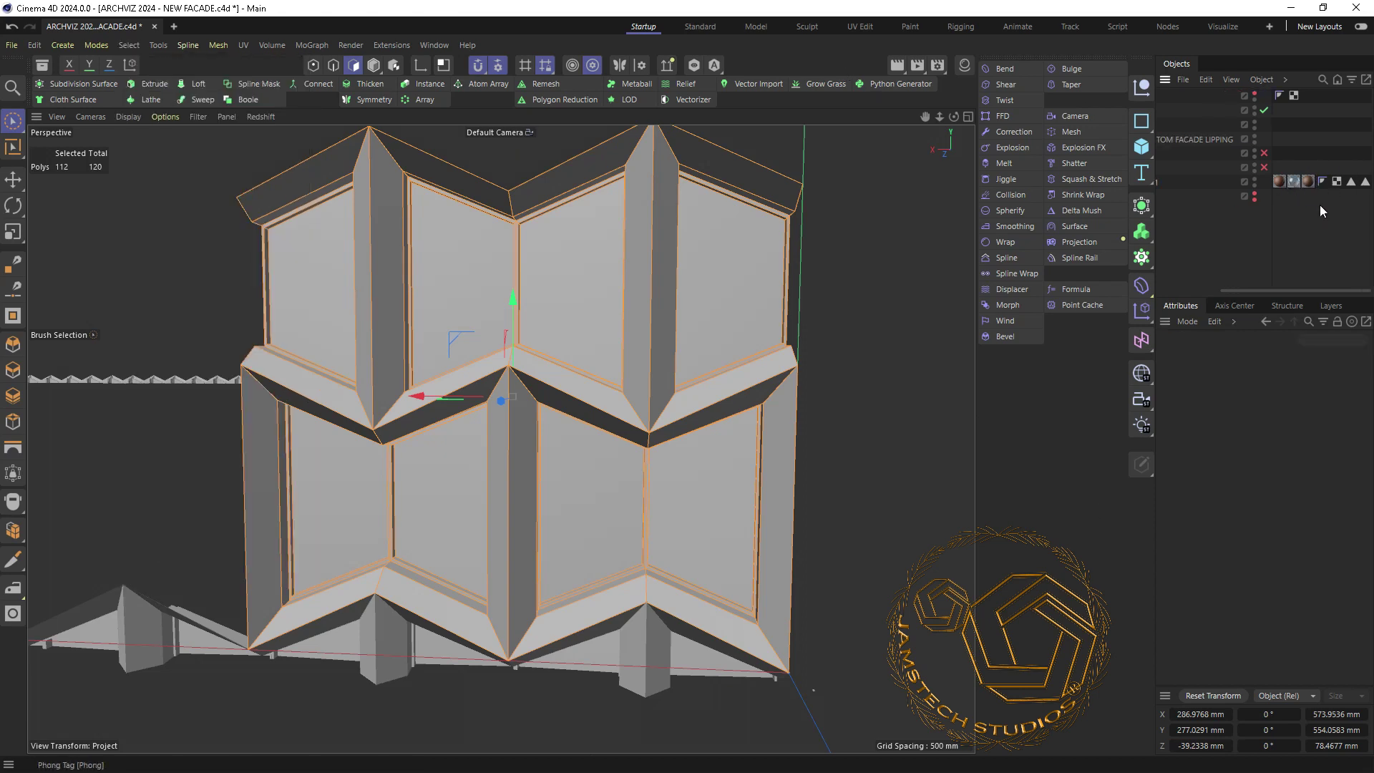
- Limit FACADE 01 to the wall and unhide the cloned facade rows
{"action": "left_click", "coordinate": [1295, 182]}
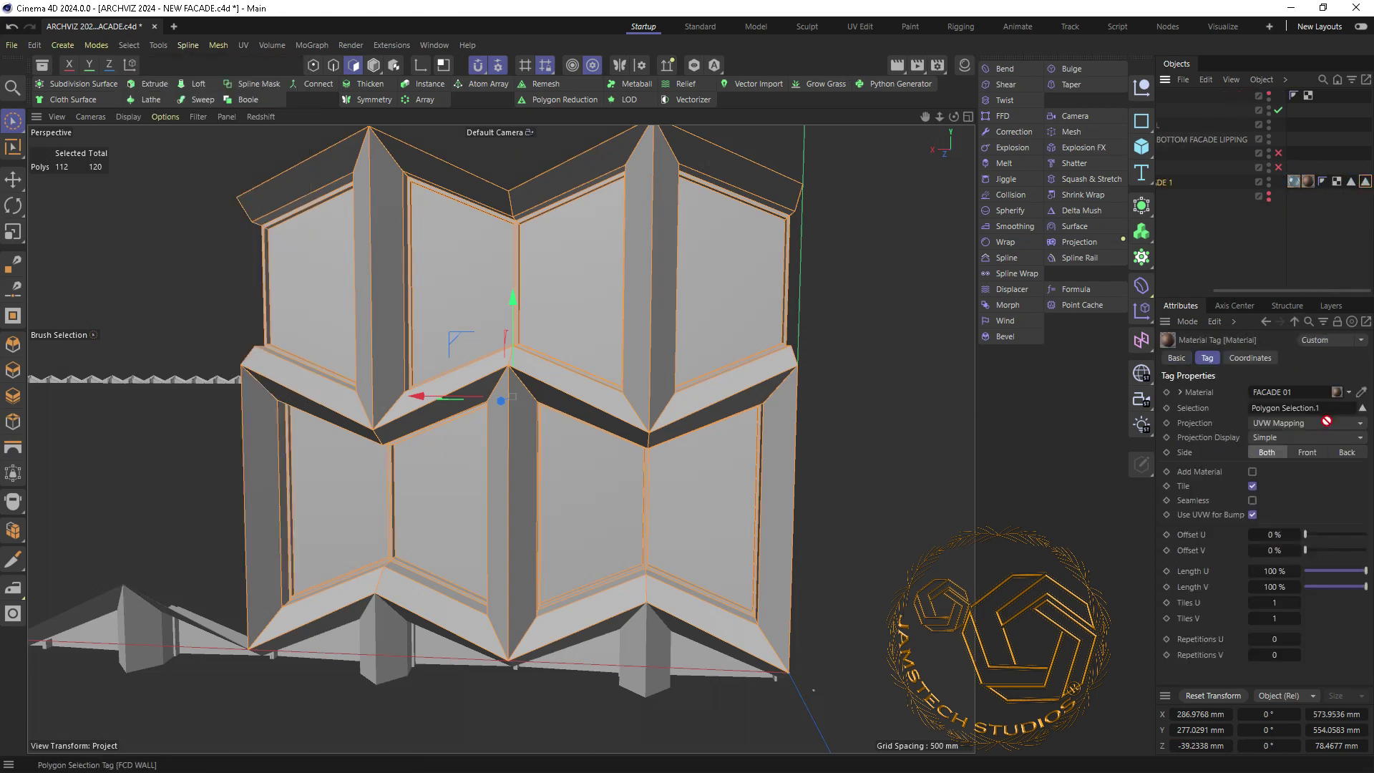
{"action": "left_click", "coordinate": [165, 116]}
{"action": "left_click", "coordinate": [182, 346]}
{"action": "left_click", "coordinate": [1278, 153]}
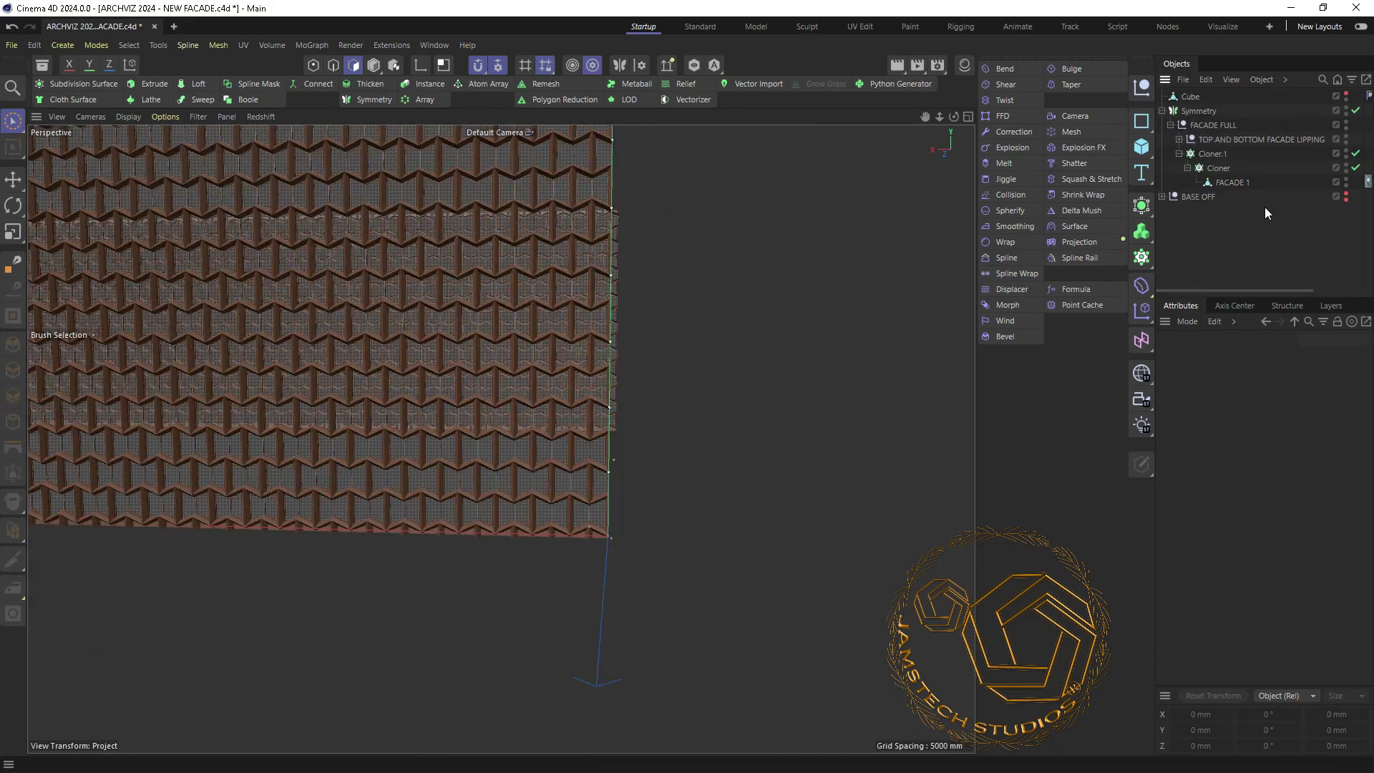
- Orbit out to view the whole building block, then parent Symmetry under the Cube
{"action": "mouse_move", "coordinate": [954, 117]}
{"action": "left_mouse_down"}
{"action": "mouse_move", "coordinate": [500, 437]}
{"action": "mouse_move", "coordinate": [537, 501]}
{"action": "mouse_move", "coordinate": [920, 482]}
{"action": "mouse_move", "coordinate": [501, 437]}
{"action": "mouse_move", "coordinate": [622, 451]}
{"action": "mouse_move", "coordinate": [685, 411]}
{"action": "mouse_move", "coordinate": [1030, 408]}
{"action": "mouse_move", "coordinate": [501, 358]}
{"action": "left_mouse_up"}
{"action": "key", "text": "ctrl+Tab"}
{"action": "left_click", "coordinate": [101, 43]}
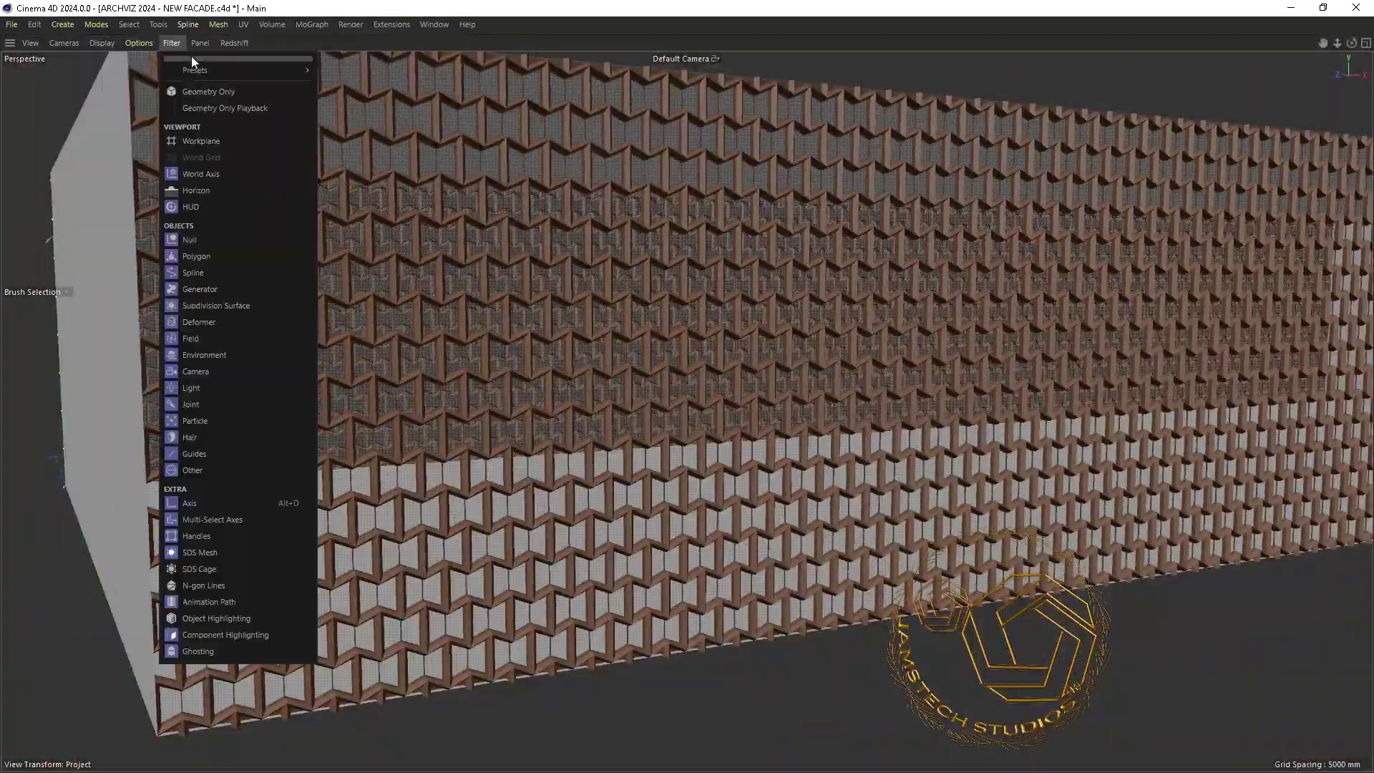
{"action": "mouse_move", "coordinate": [151, 286]}
{"action": "left_mouse_down", "text": "alt"}
{"action": "mouse_move", "coordinate": [607, 389]}
{"action": "mouse_move", "coordinate": [926, 264]}
{"action": "mouse_move", "coordinate": [885, 474]}
{"action": "left_mouse_up", "text": "alt"}
{"action": "scroll", "coordinate": [902, 451], "scroll_direction": "down", "scroll_amount": 2}
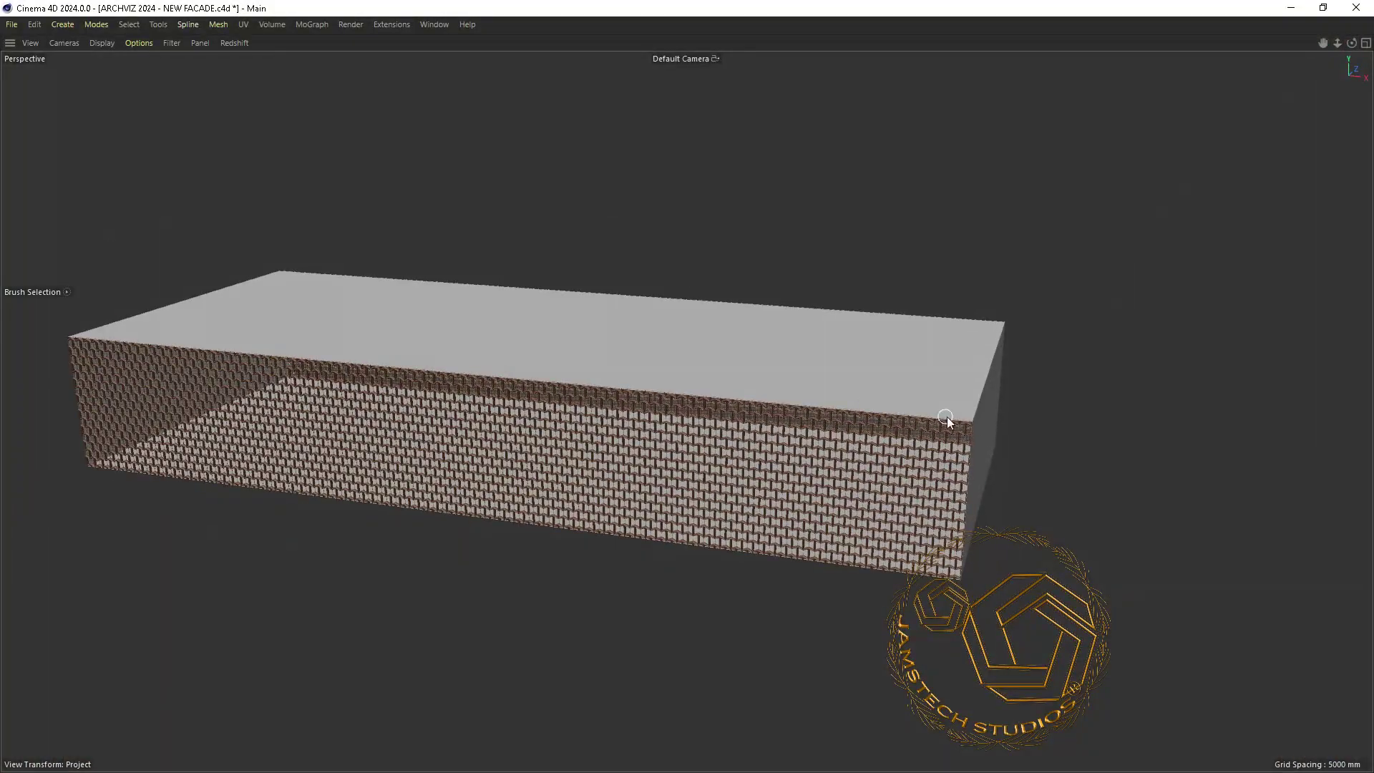
{"action": "scroll", "coordinate": [950, 422], "scroll_direction": "down", "scroll_amount": 2}
{"action": "left_click", "coordinate": [1365, 43]}
{"action": "left_click_drag", "start_coordinate": [1196, 113], "coordinate": [1190, 98]}
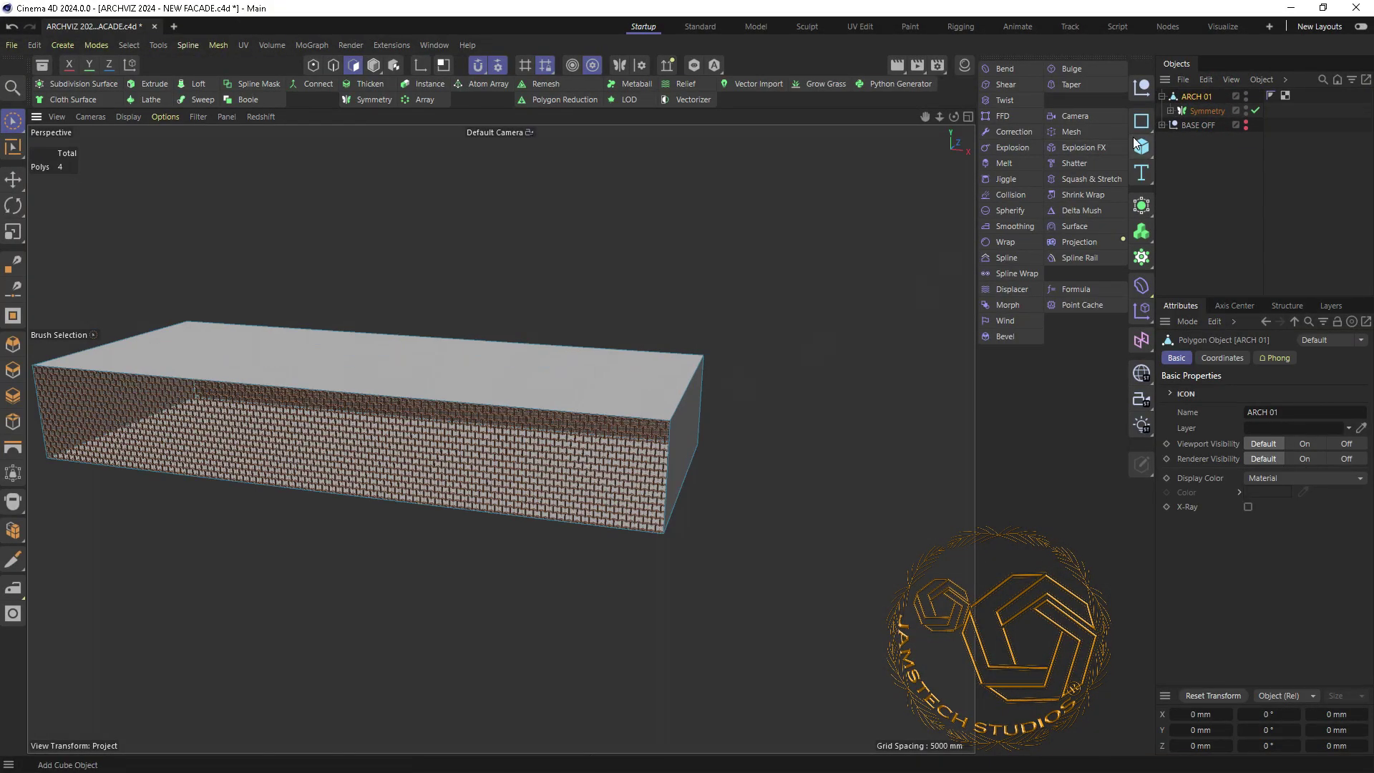
- Create an ARCH 01 instance, raise it onto the original block and shift it back along Z
{"action": "left_click", "coordinate": [1141, 231]}
{"action": "left_click", "coordinate": [982, 477]}
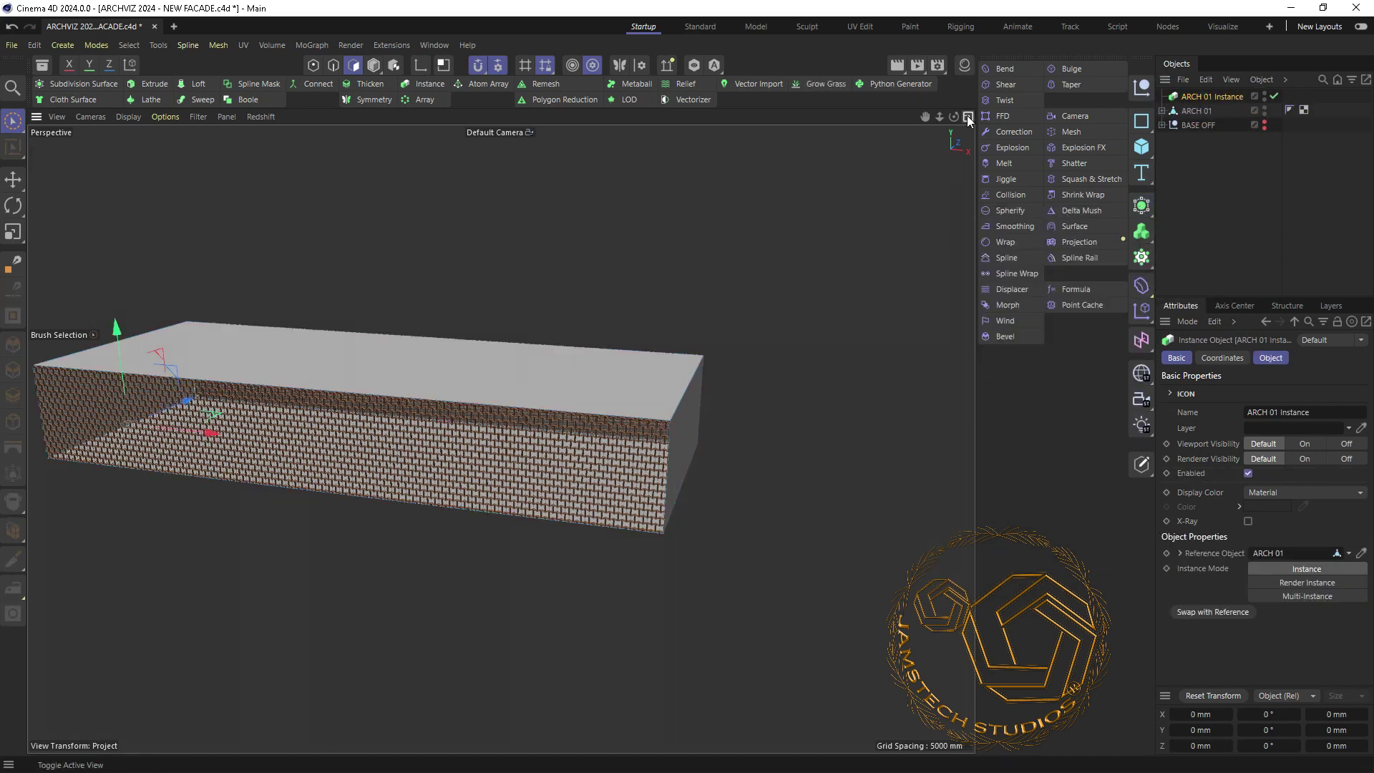
{"action": "left_click", "coordinate": [969, 117]}
{"action": "middle_click", "coordinate": [586, 312]}
{"action": "left_click_drag", "start_coordinate": [586, 319], "coordinate": [570, 321]}
{"action": "middle_click", "coordinate": [570, 321]}
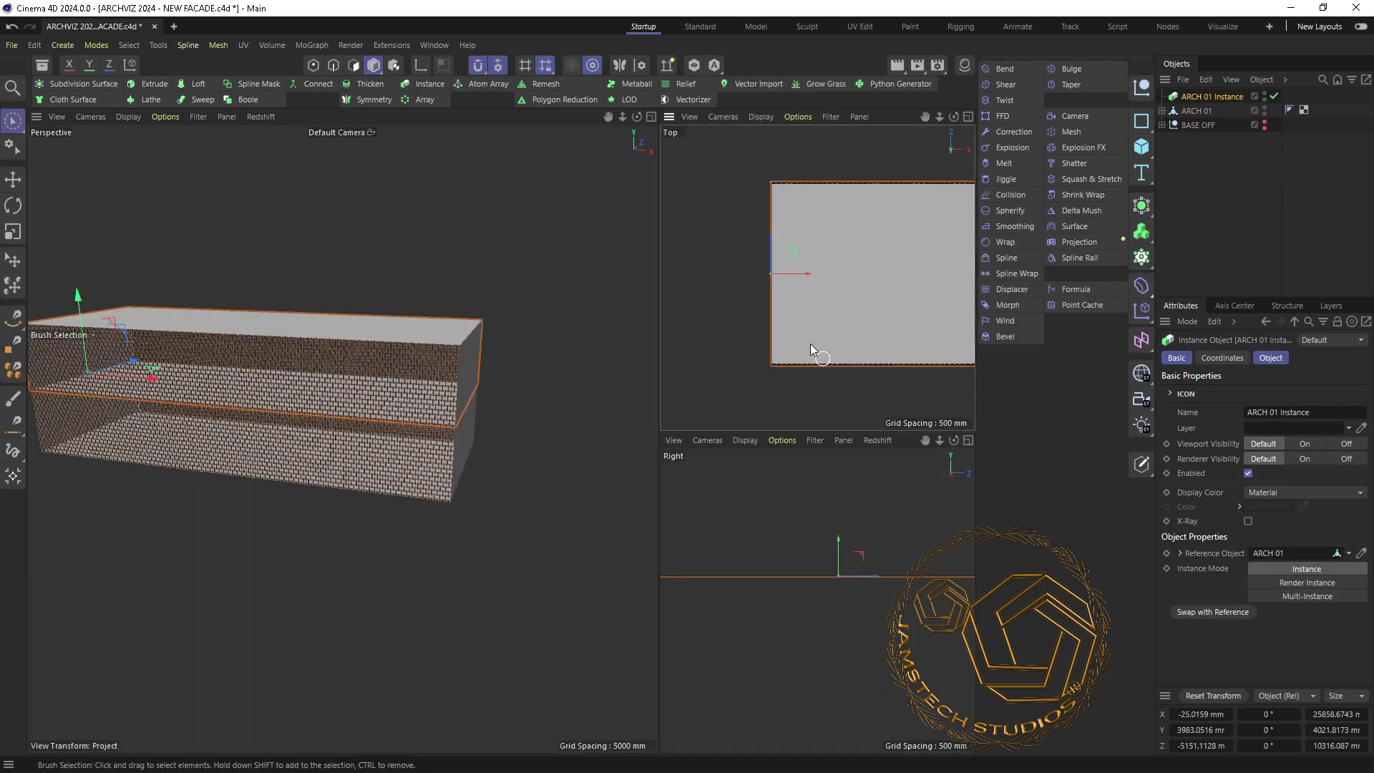
{"action": "left_click_drag", "start_coordinate": [847, 573], "coordinate": [880, 573]}
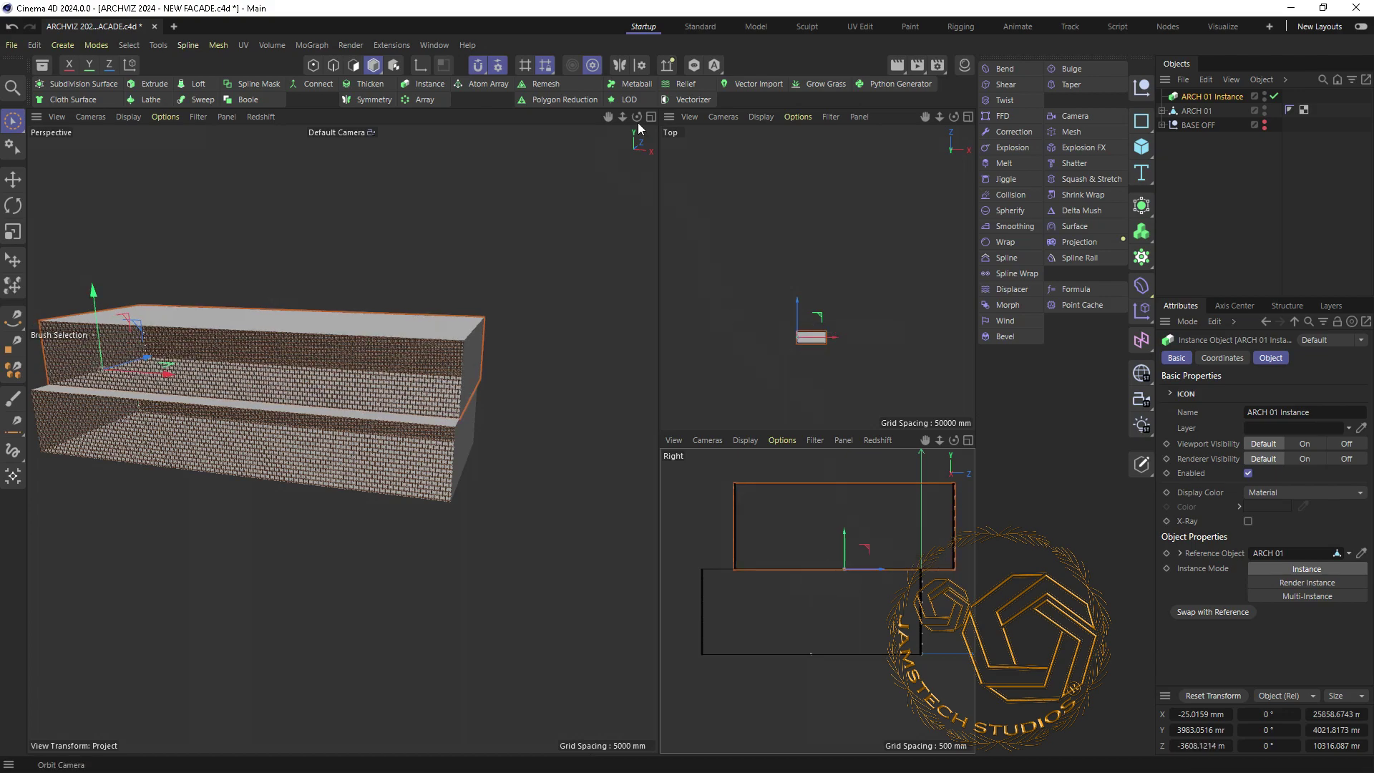
{"action": "left_click_drag", "start_coordinate": [636, 117], "coordinate": [286, 322]}
{"action": "scroll", "coordinate": [199, 401], "scroll_direction": "up", "scroll_amount": 5}
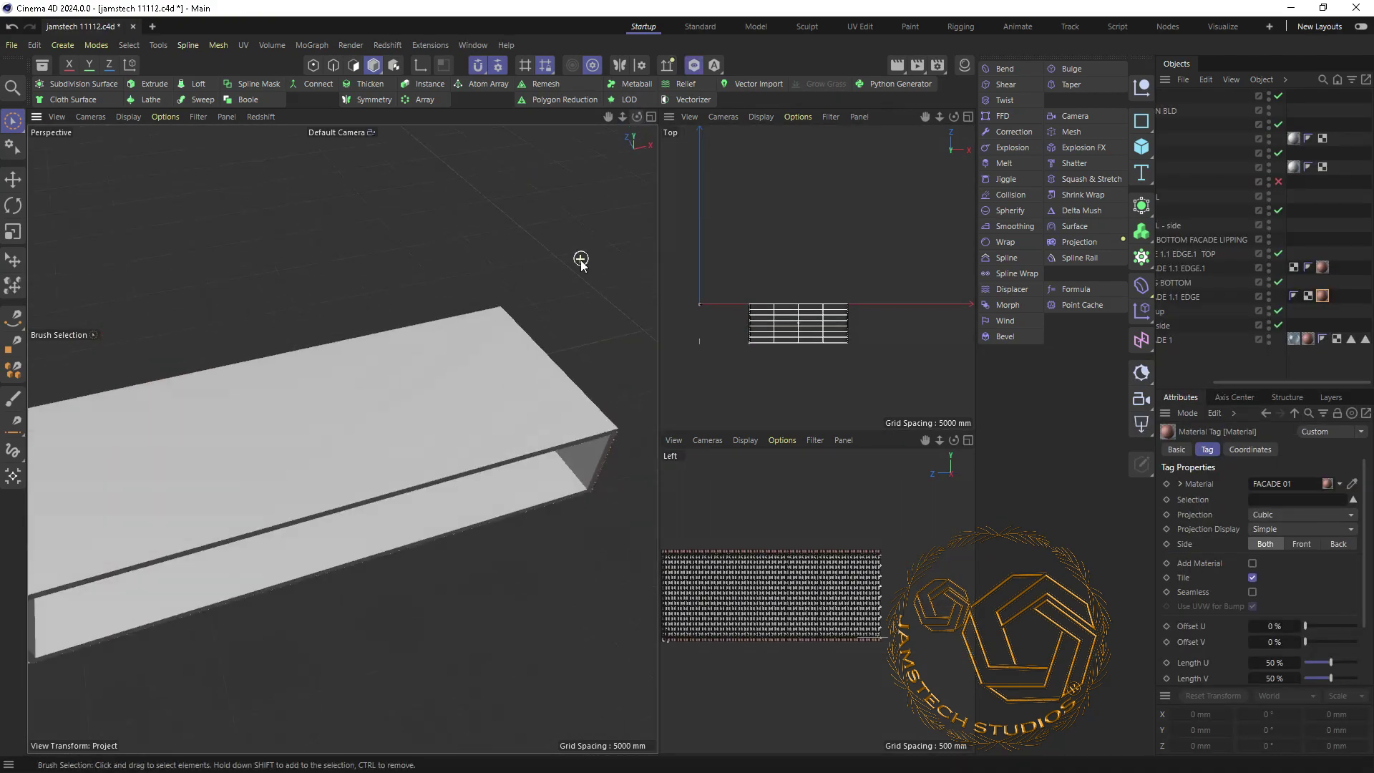
- Collapse the side facade hierarchy, select the FACADE FULL group and frame its patterned walls
{"action": "left_click", "coordinate": [650, 117]}
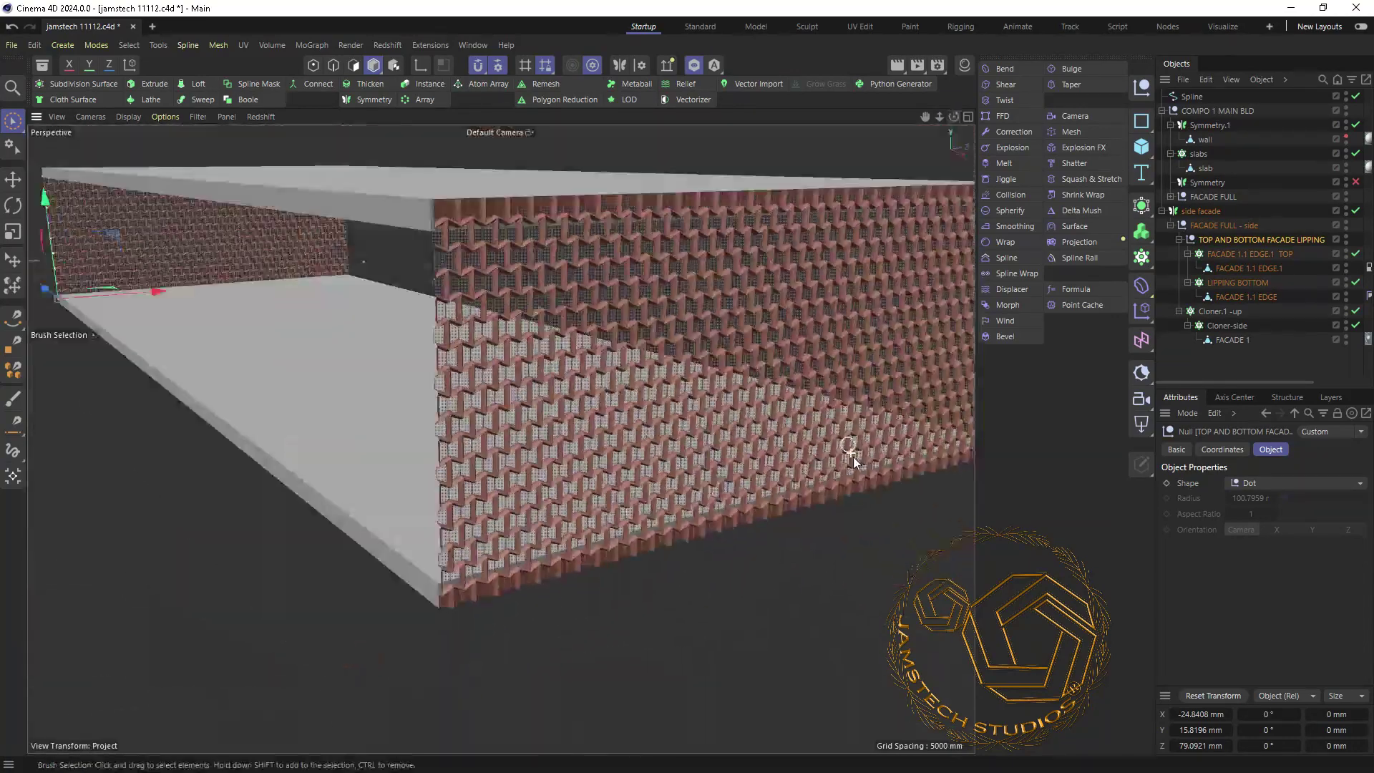
{"action": "left_click", "coordinate": [1161, 210]}
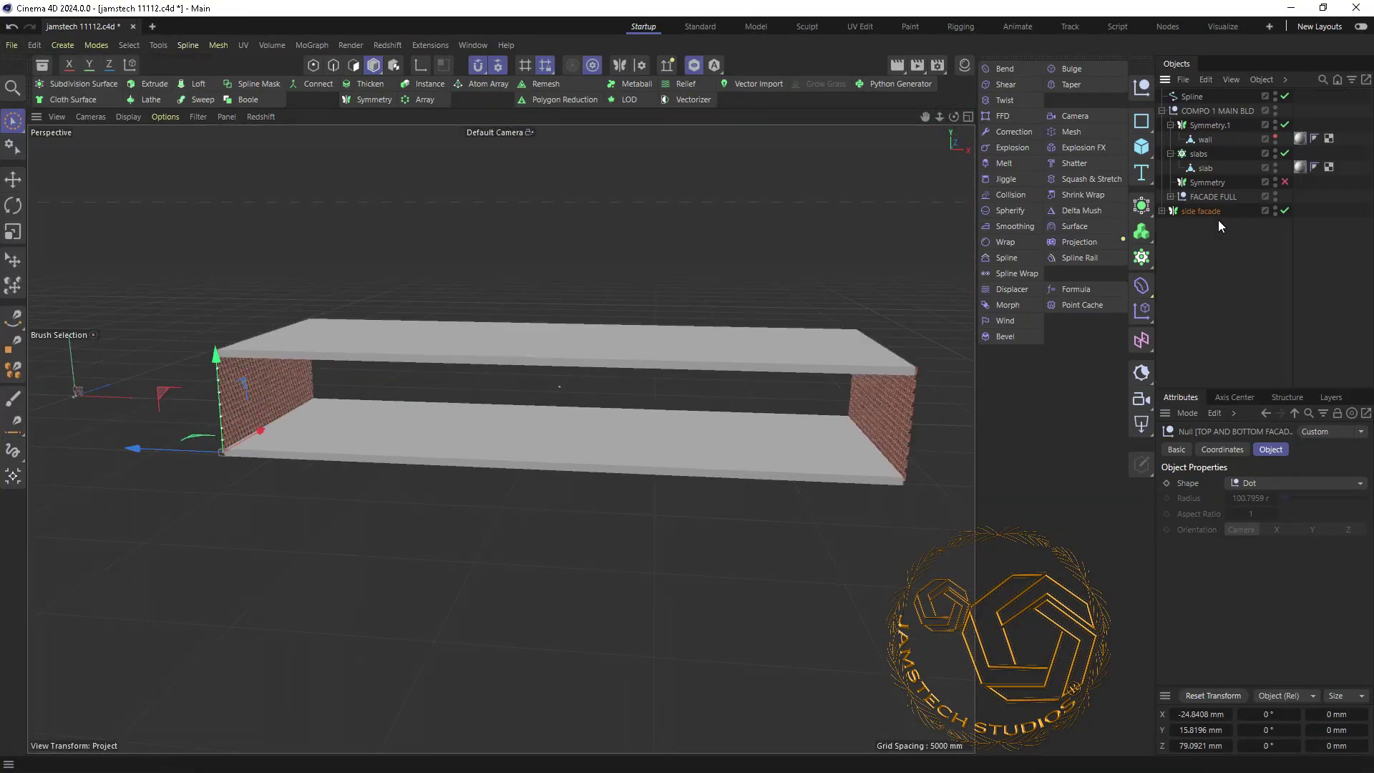
{"action": "scroll", "coordinate": [926, 196], "scroll_direction": "up", "scroll_amount": 2}
{"action": "mouse_move", "coordinate": [926, 196]}
{"action": "left_mouse_down", "text": "alt"}
{"action": "mouse_move", "coordinate": [526, 451]}
{"action": "mouse_move", "coordinate": [224, 371]}
{"action": "left_mouse_up", "text": "alt"}
{"action": "left_click", "coordinate": [1207, 212]}
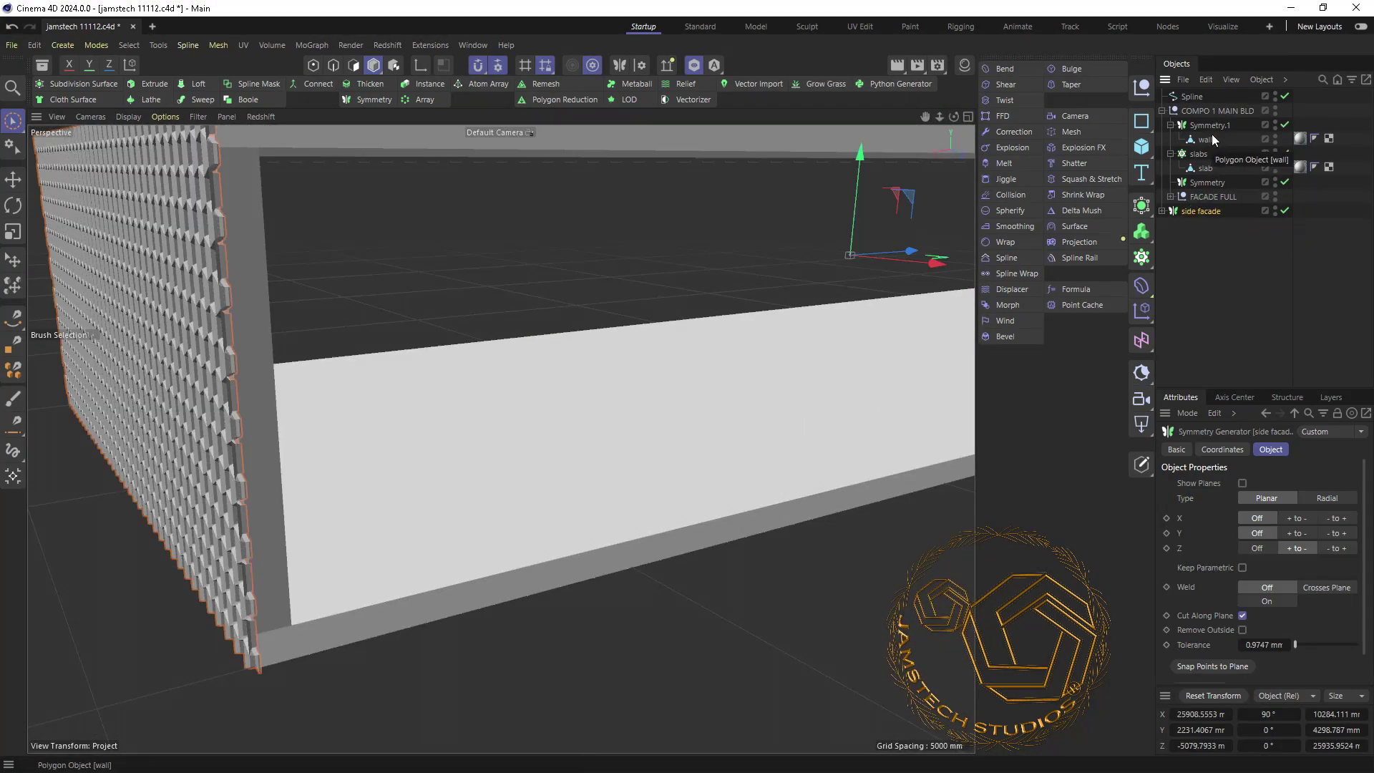
{"action": "left_click", "coordinate": [1170, 168]}
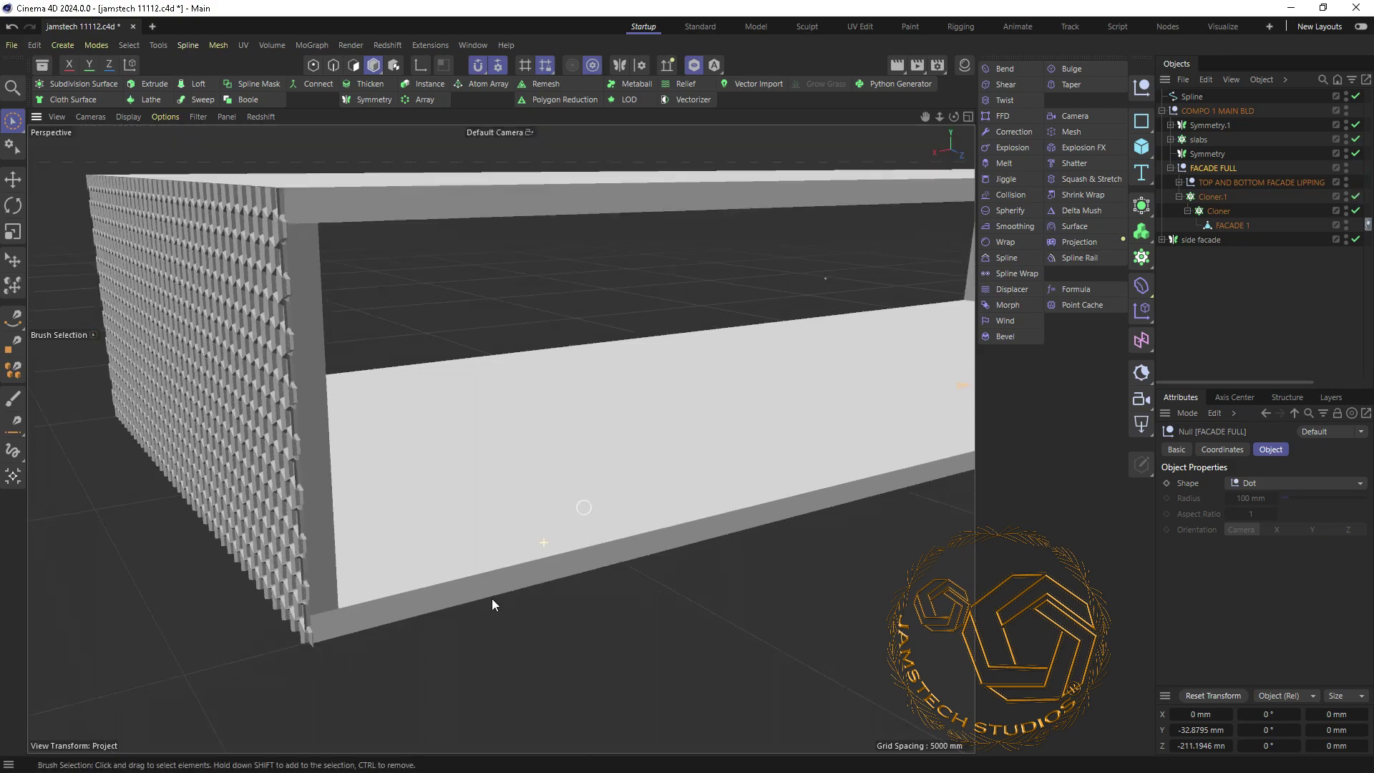
{"action": "left_click_drag", "start_coordinate": [491, 599], "coordinate": [645, 450], "text": "alt"}
{"action": "key", "text": "o"}
{"action": "type", "text": "F&B"}
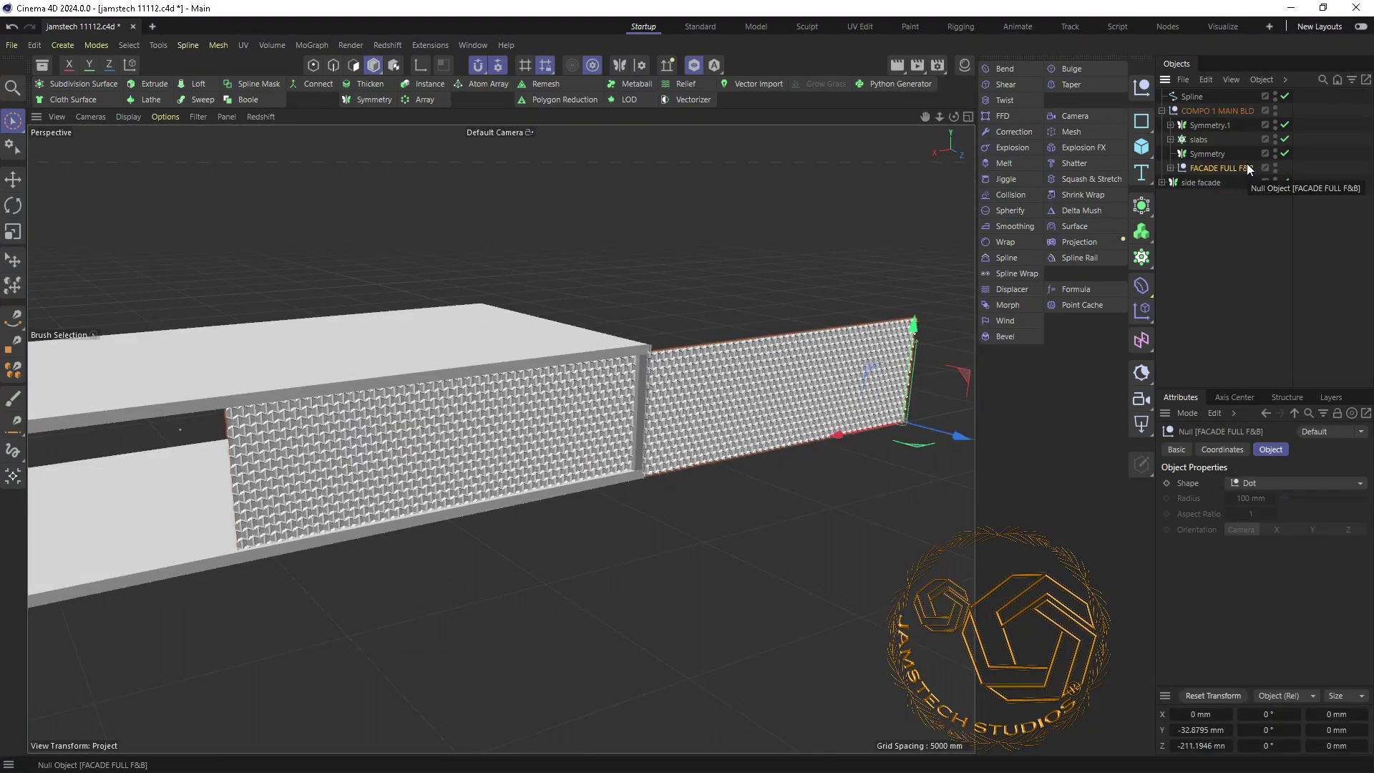
{"action": "left_click_drag", "start_coordinate": [925, 116], "coordinate": [933, 106]}
- Zoom the Front view onto the facade top at the slab and select Cloner.1
{"action": "key", "text": "F5"}
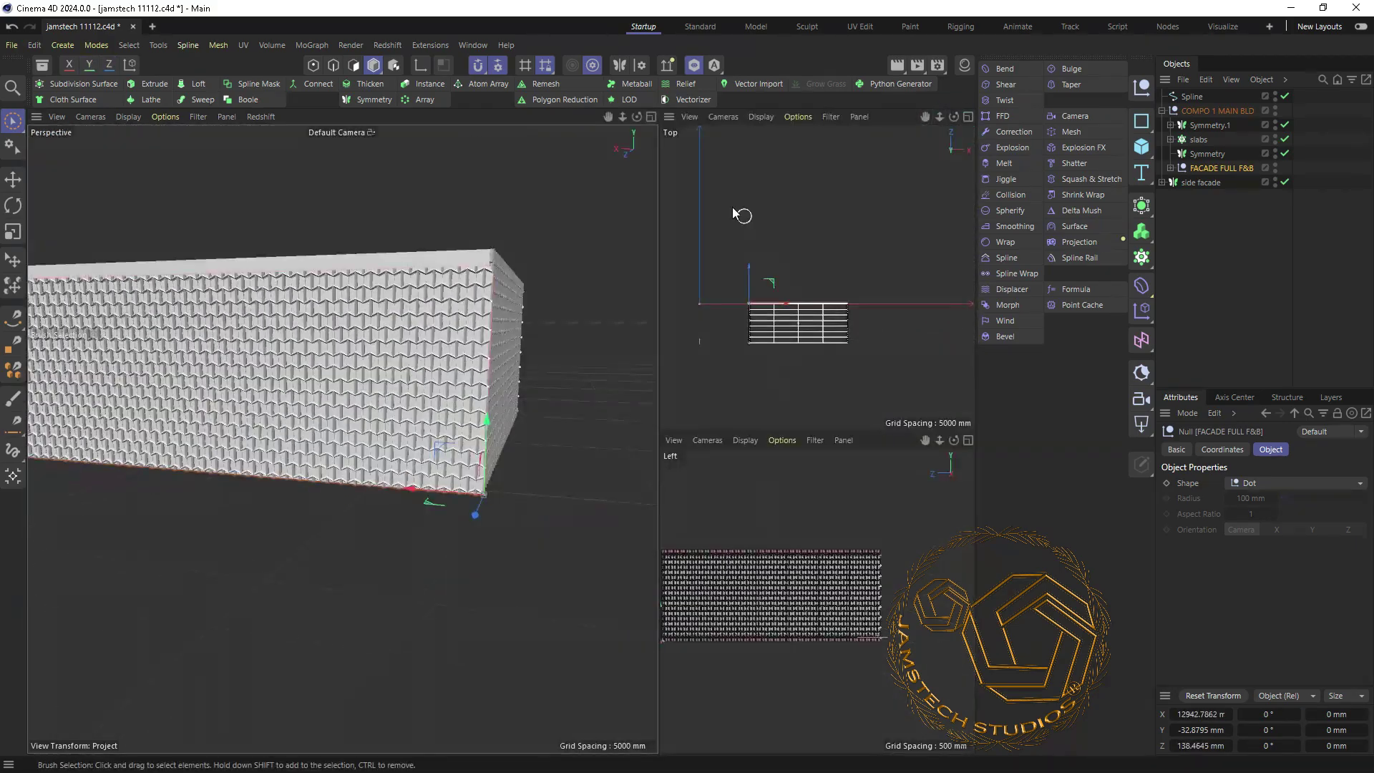
{"action": "key", "text": "F4"}
{"action": "key", "text": "o"}
{"action": "scroll", "coordinate": [208, 565], "scroll_direction": "up", "scroll_amount": 3}
{"action": "scroll", "coordinate": [207, 565], "scroll_direction": "down", "scroll_amount": 2}
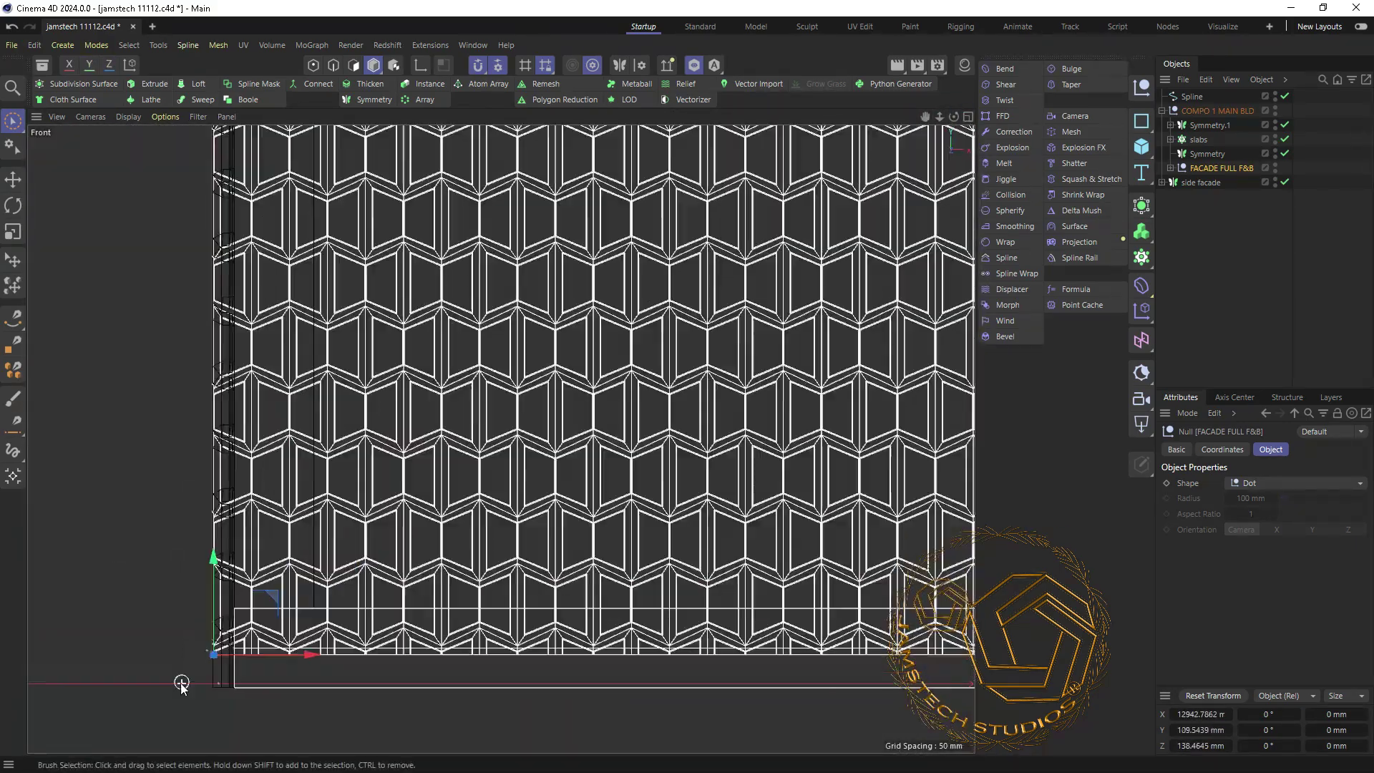
{"action": "scroll", "coordinate": [164, 587], "scroll_direction": "up", "scroll_amount": 5}
{"action": "scroll", "coordinate": [165, 586], "scroll_direction": "down", "scroll_amount": 10}
{"action": "scroll", "coordinate": [828, 429], "scroll_direction": "up", "scroll_amount": 6}
{"action": "scroll", "coordinate": [834, 444], "scroll_direction": "down", "scroll_amount": 2}
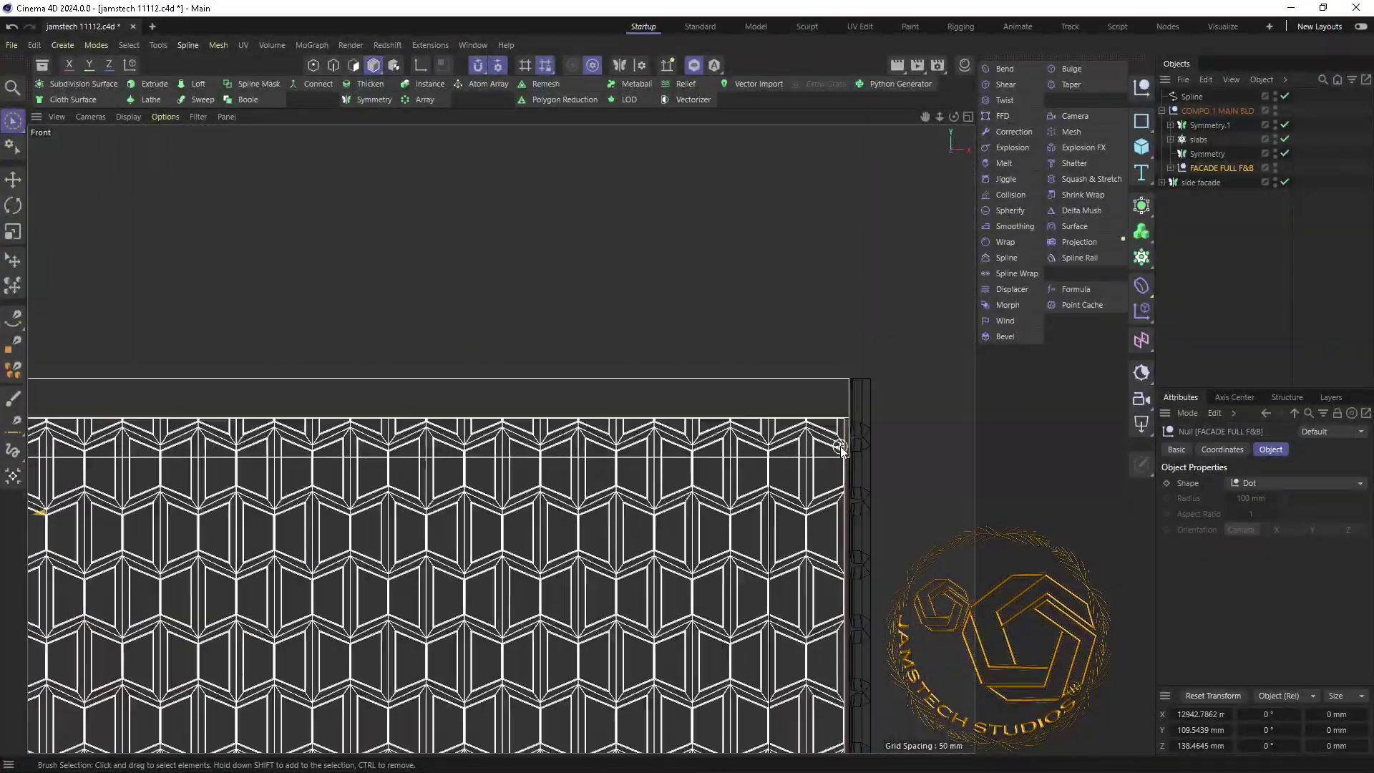
{"action": "scroll", "coordinate": [279, 529], "scroll_direction": "down", "scroll_amount": 2}
{"action": "left_click", "coordinate": [323, 531]}
{"action": "scroll", "coordinate": [324, 531], "scroll_direction": "up", "scroll_amount": 8}
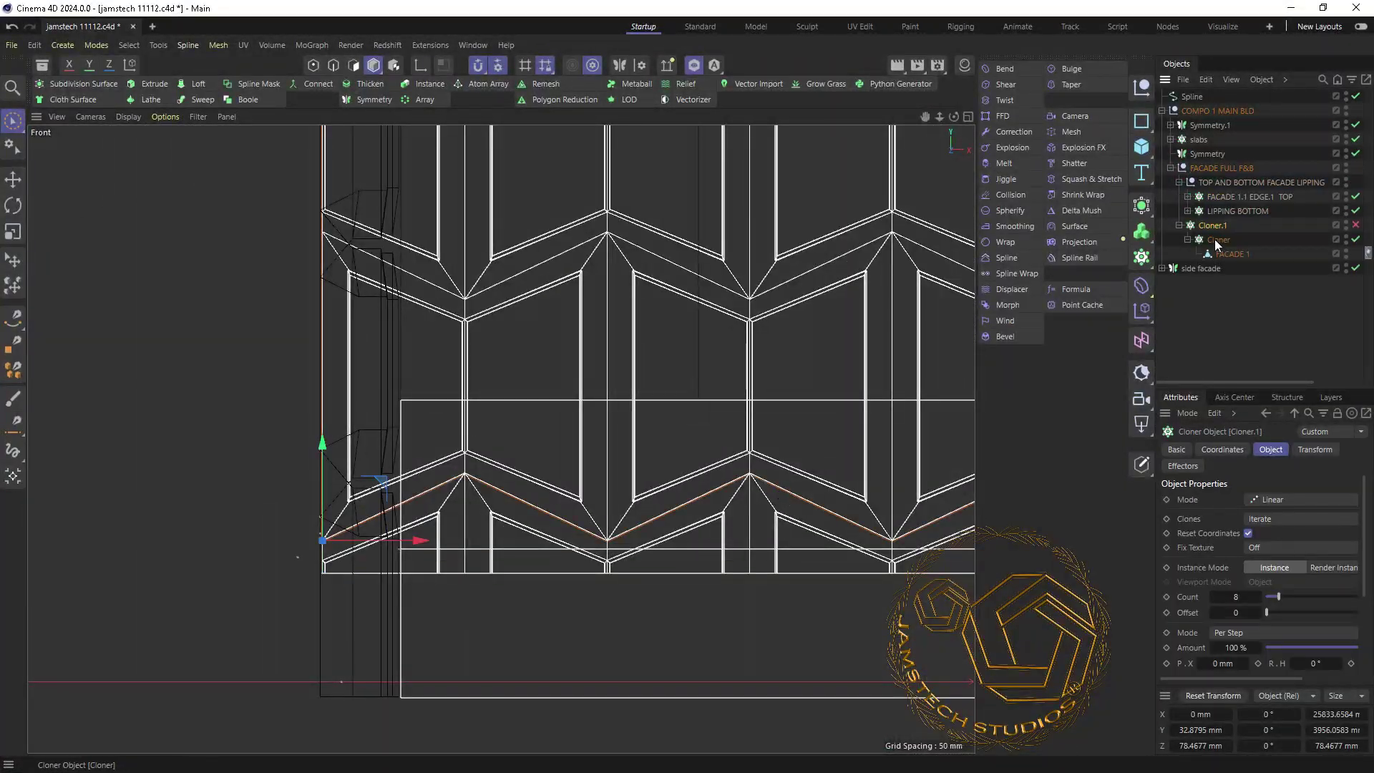
- With the cloned modules hidden, select the FACADE 1.1 EDGE lipping's points, then show the modules again
{"action": "left_click", "coordinate": [1354, 239]}
{"action": "left_click", "coordinate": [1187, 225]}
{"action": "left_click", "coordinate": [1246, 239]}
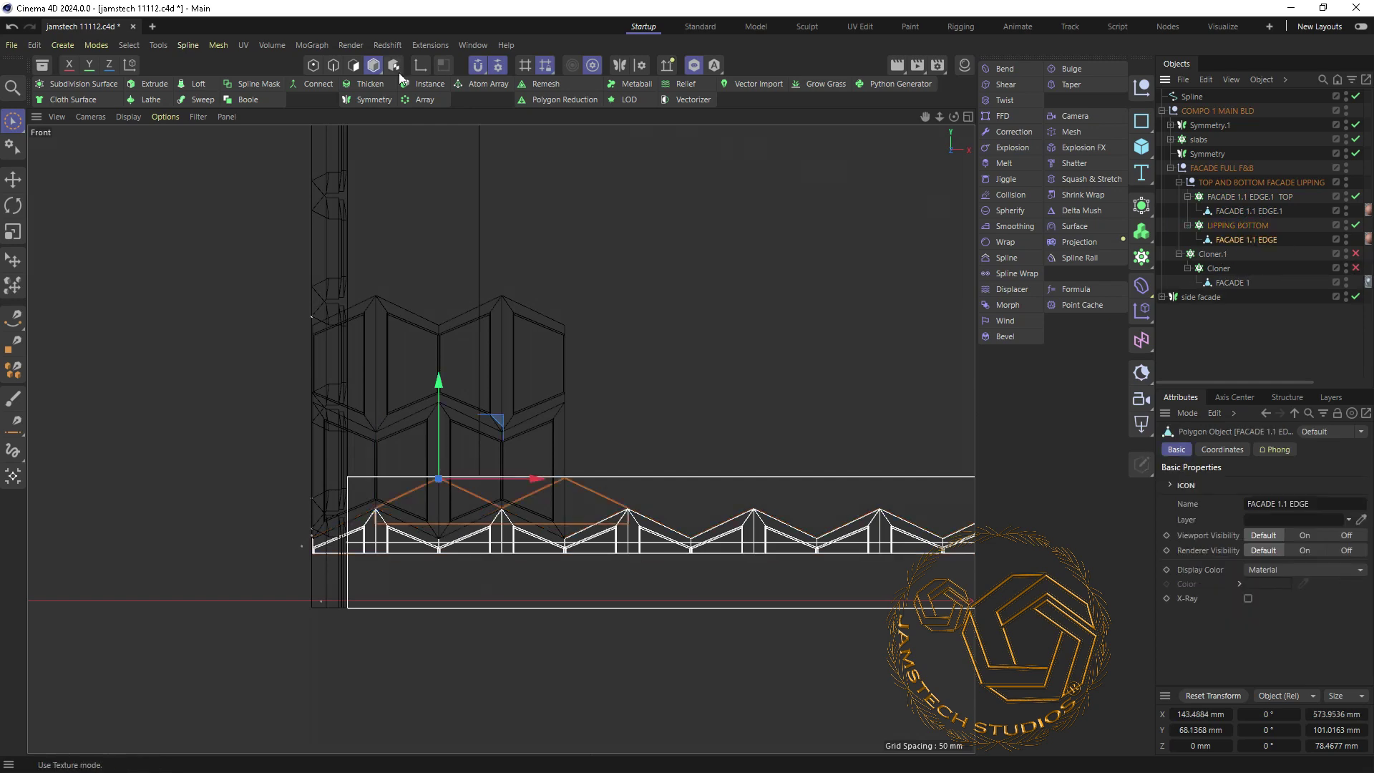
{"action": "scroll", "coordinate": [846, 535], "scroll_direction": "up", "scroll_amount": 3}
{"action": "left_click", "coordinate": [309, 526]}
{"action": "scroll", "coordinate": [845, 659], "scroll_direction": "down", "scroll_amount": 3}
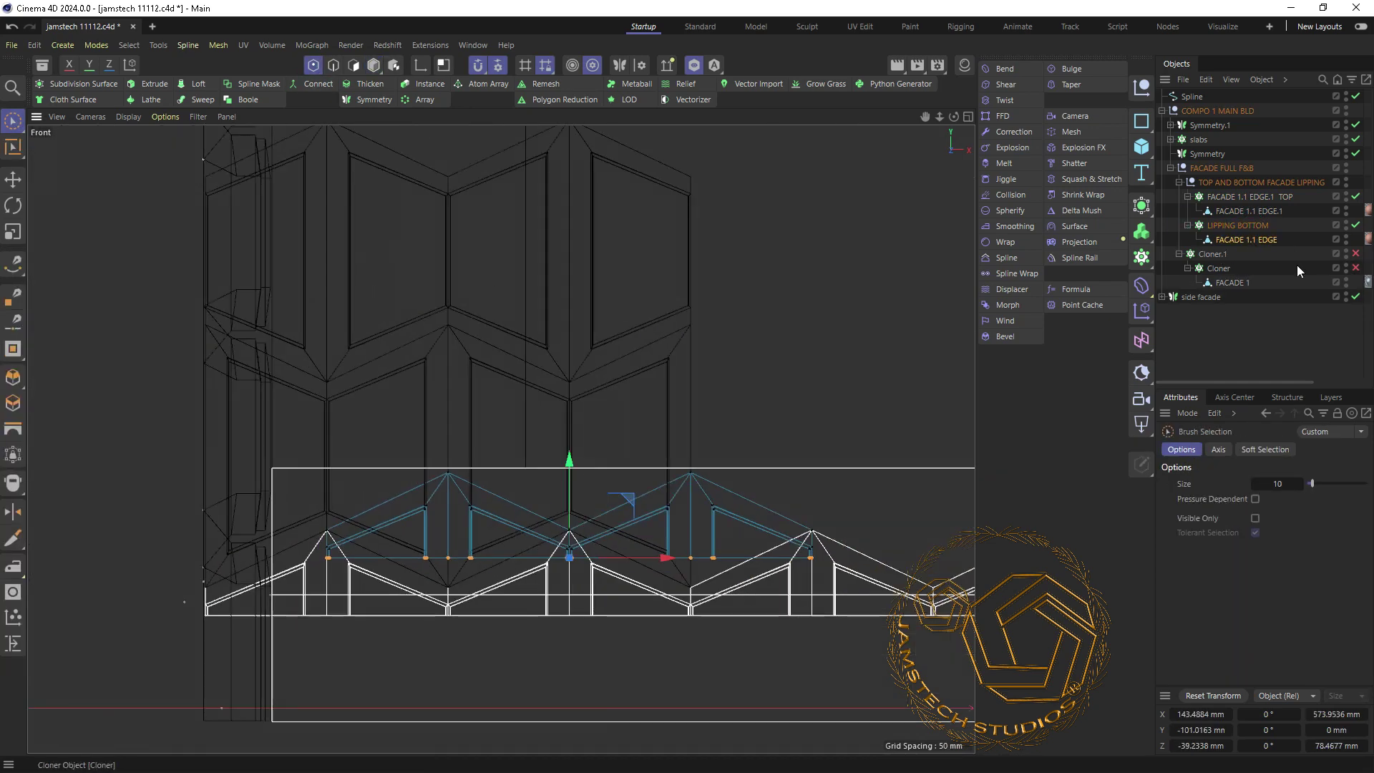
{"action": "left_click", "coordinate": [1354, 267]}
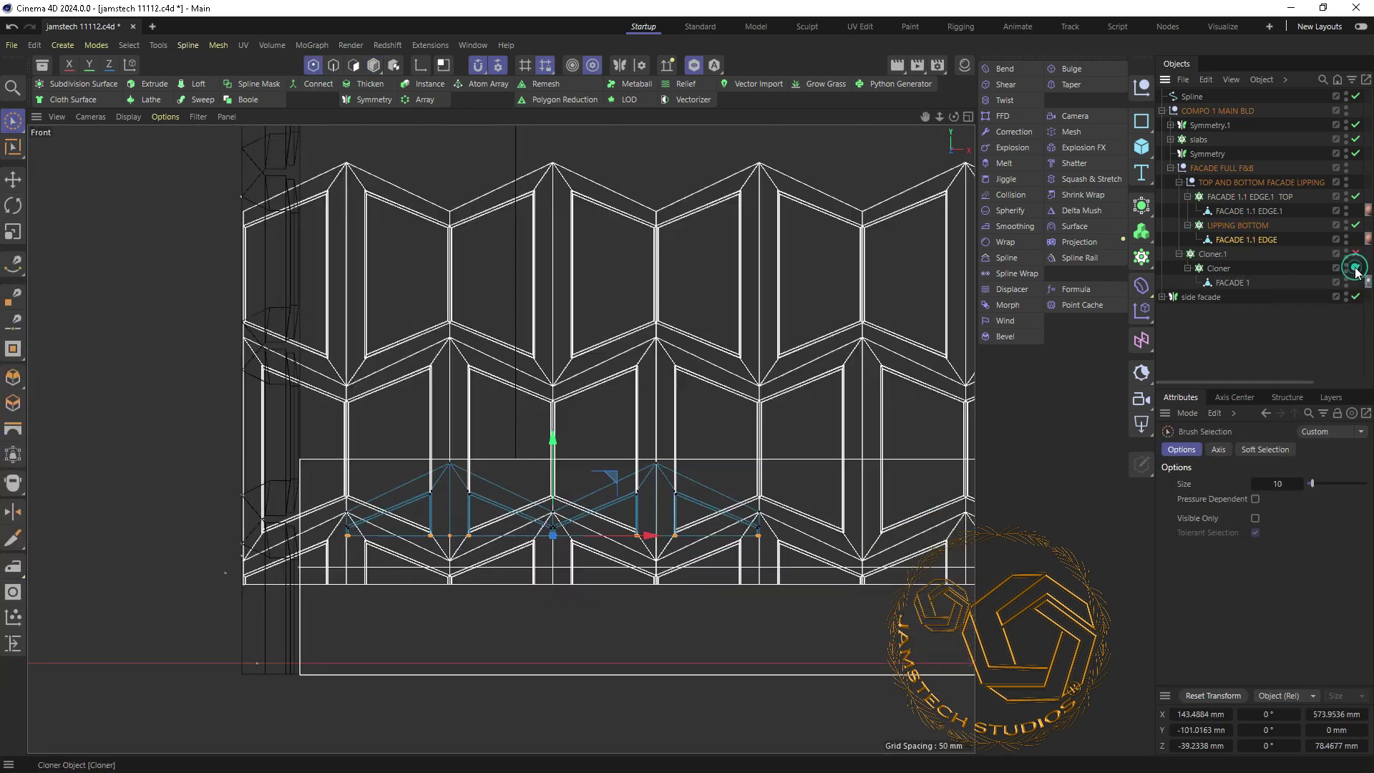
{"action": "scroll", "coordinate": [480, 465], "scroll_direction": "up", "scroll_amount": 1}
{"action": "scroll", "coordinate": [479, 544], "scroll_direction": "up", "scroll_amount": 8}
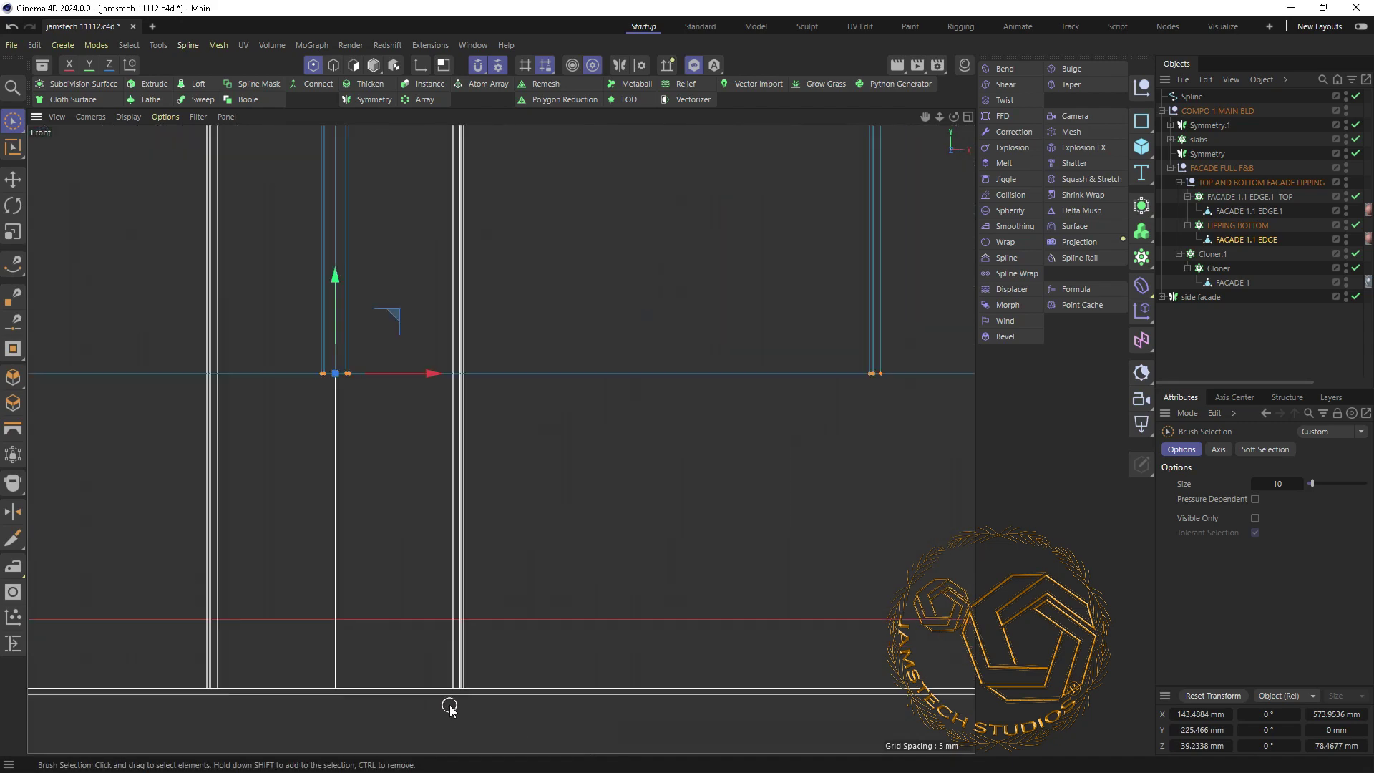
{"action": "scroll", "coordinate": [430, 330], "scroll_direction": "down", "scroll_amount": 5}
- Snap the edge points up to slab 1, select FACADE 1.1 EDGE.1 and open the viewport display menu
{"action": "key", "text": "shift+s"}
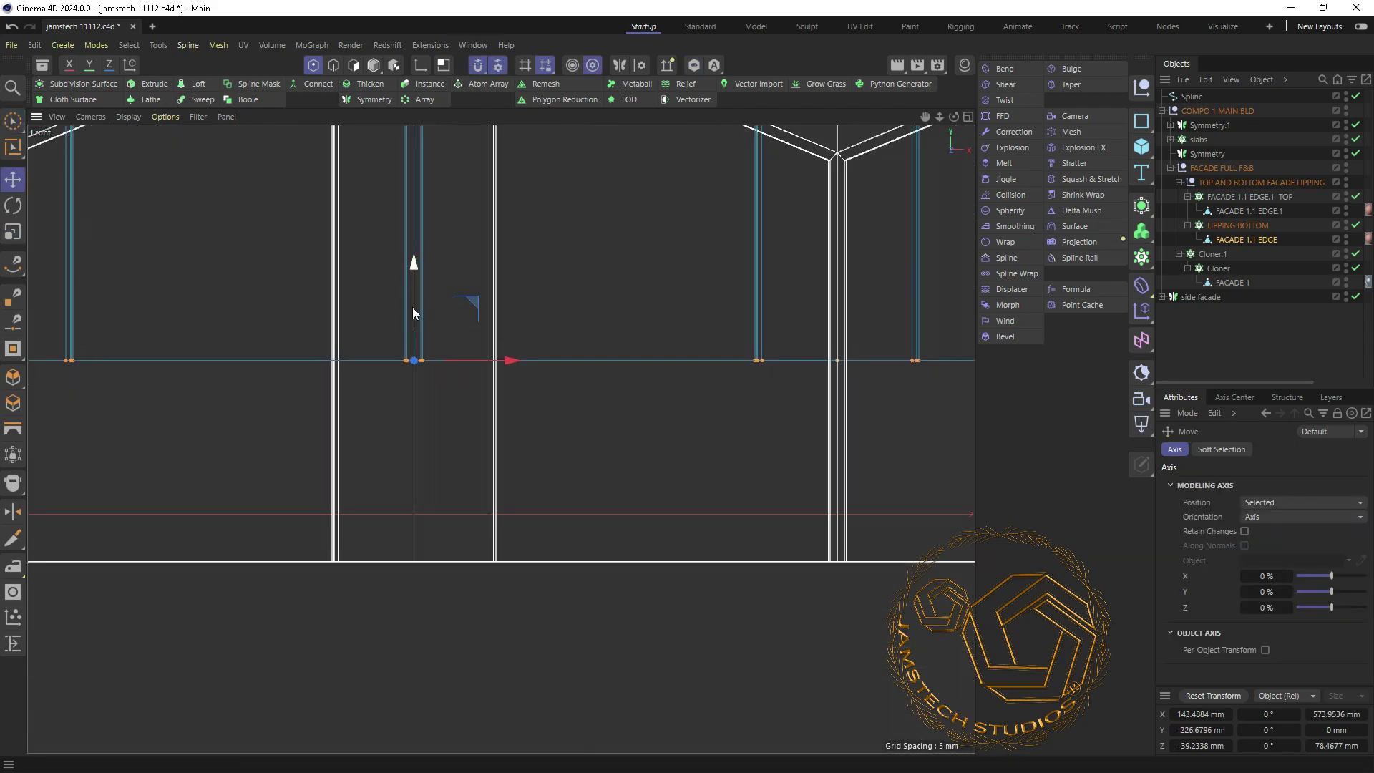
{"action": "key", "text": "e"}
{"action": "scroll", "coordinate": [412, 307], "scroll_direction": "down", "scroll_amount": 10}
{"action": "left_click", "coordinate": [1249, 211]}
{"action": "scroll", "coordinate": [210, 330], "scroll_direction": "up", "scroll_amount": 5}
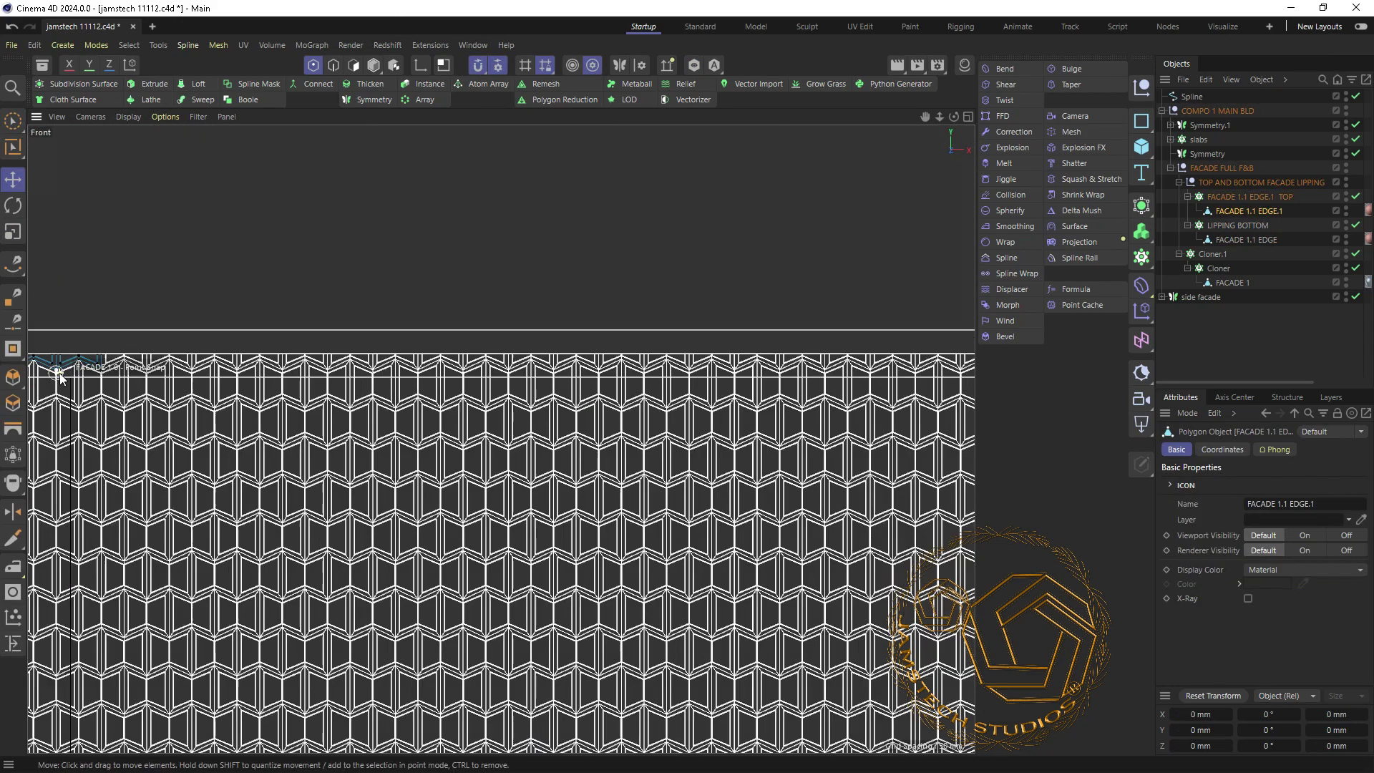
{"action": "scroll", "coordinate": [210, 330], "scroll_direction": "up", "scroll_amount": 5}
{"action": "scroll", "coordinate": [358, 297], "scroll_direction": "down", "scroll_amount": 2}
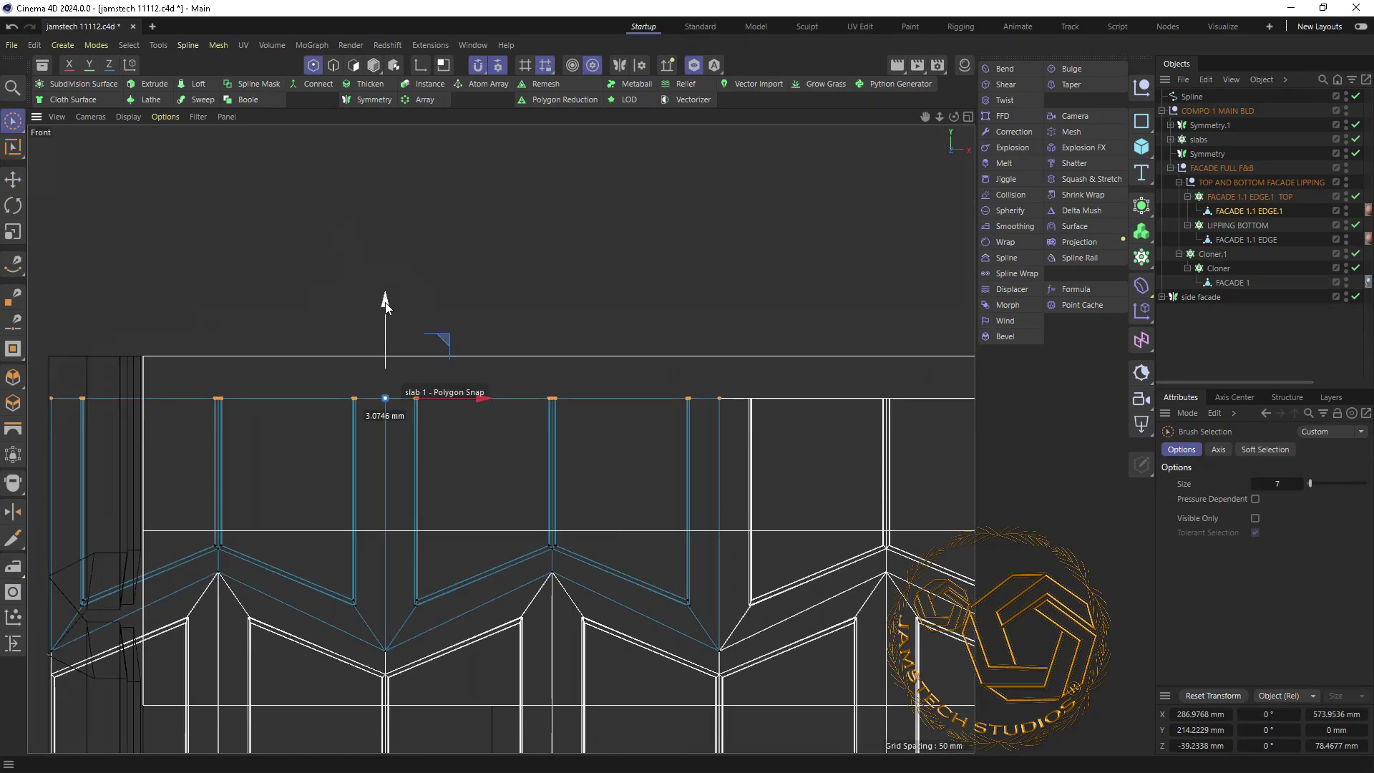
{"action": "scroll", "coordinate": [350, 301], "scroll_direction": "down", "scroll_amount": 3}
{"action": "scroll", "coordinate": [338, 332], "scroll_direction": "down", "scroll_amount": 2}
{"action": "scroll", "coordinate": [338, 332], "scroll_direction": "down", "scroll_amount": 2}
{"action": "left_click", "coordinate": [165, 116]}
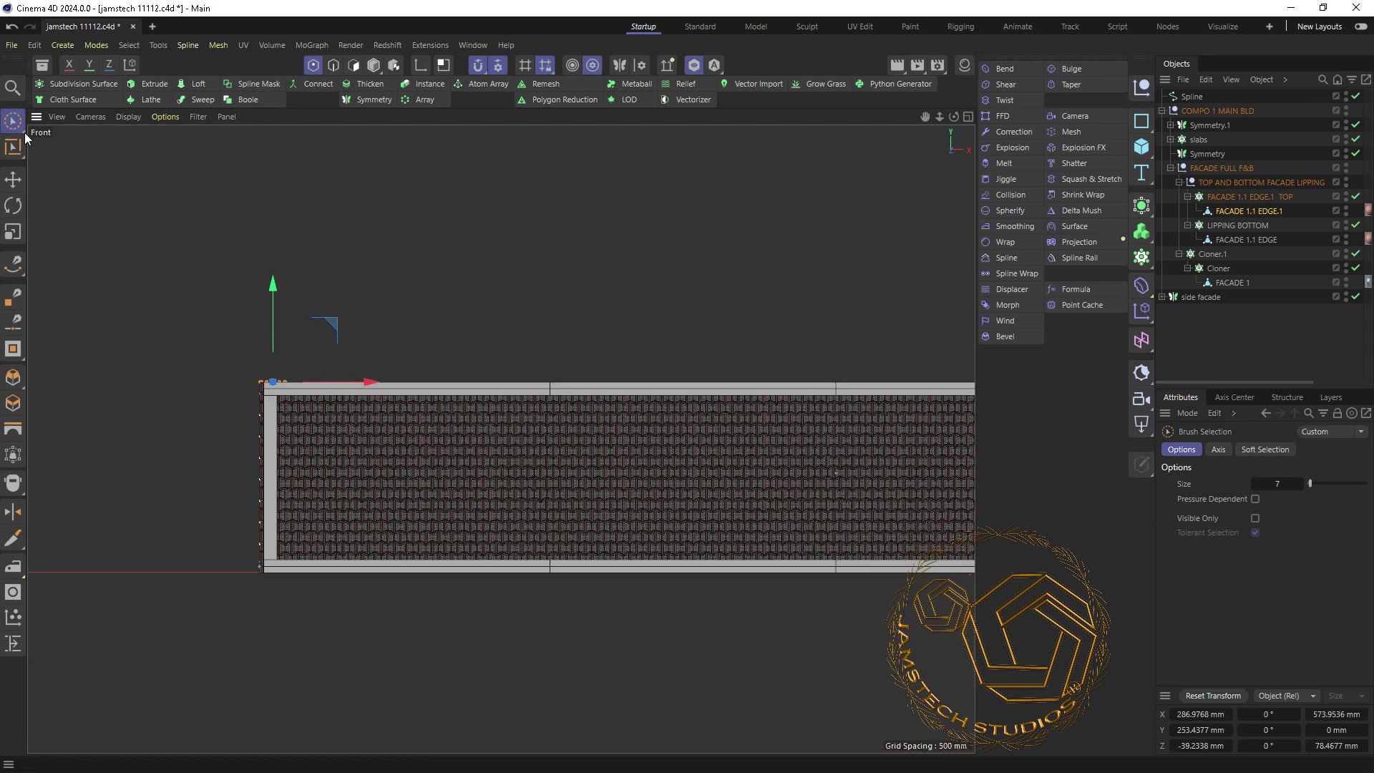
- Turn on texture display to show the facade's brick texture and orbit in close
{"action": "left_click", "coordinate": [165, 116]}
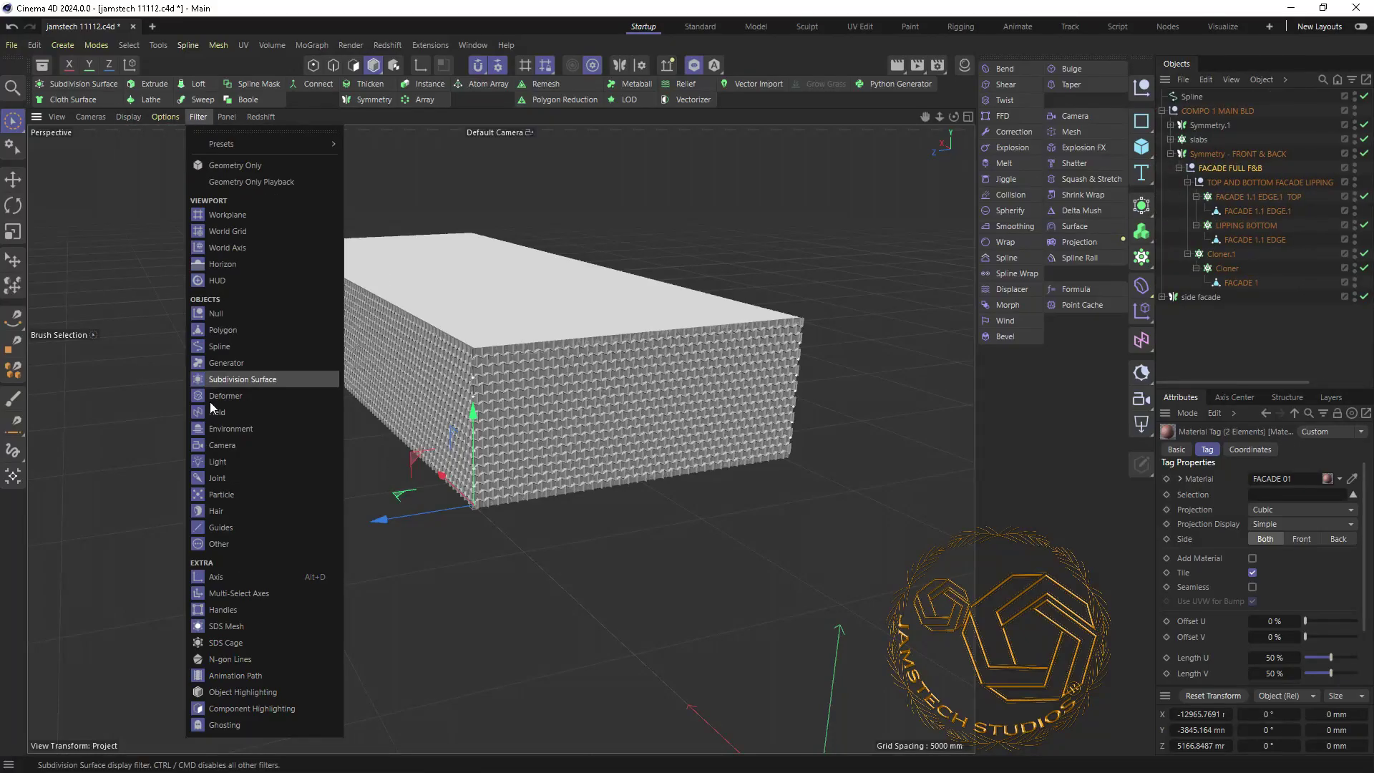
{"action": "left_click", "coordinate": [291, 395]}
{"action": "scroll", "coordinate": [495, 400], "scroll_direction": "up", "scroll_amount": 3}
{"action": "scroll", "coordinate": [495, 399], "scroll_direction": "down", "scroll_amount": 3}
{"action": "mouse_move", "coordinate": [286, 322]}
{"action": "left_mouse_down", "text": "alt"}
{"action": "mouse_move", "coordinate": [155, 287]}
{"action": "mouse_move", "coordinate": [430, 300]}
{"action": "left_mouse_up", "text": "alt"}
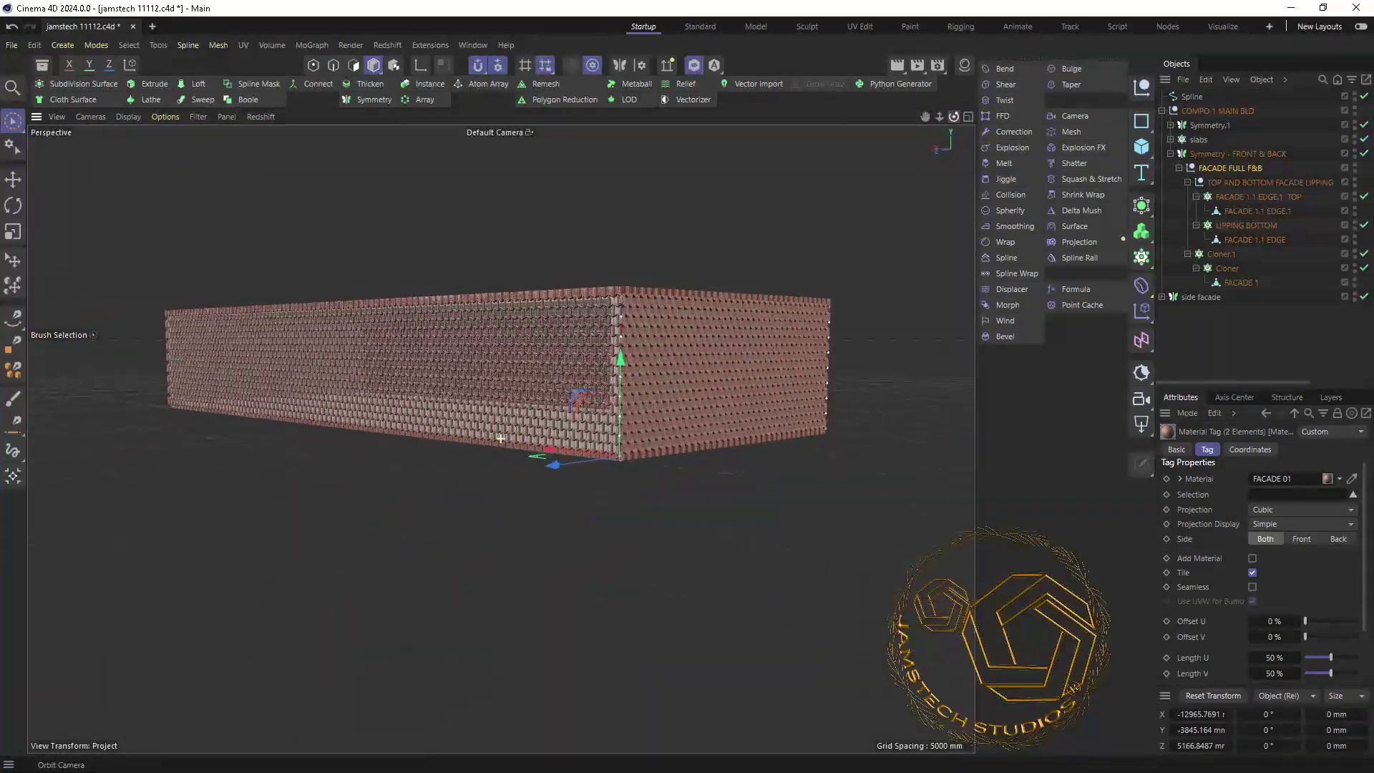
{"action": "left_click_drag", "start_coordinate": [954, 117], "coordinate": [951, 501]}
{"action": "left_click_drag", "start_coordinate": [939, 117], "coordinate": [939, 287]}
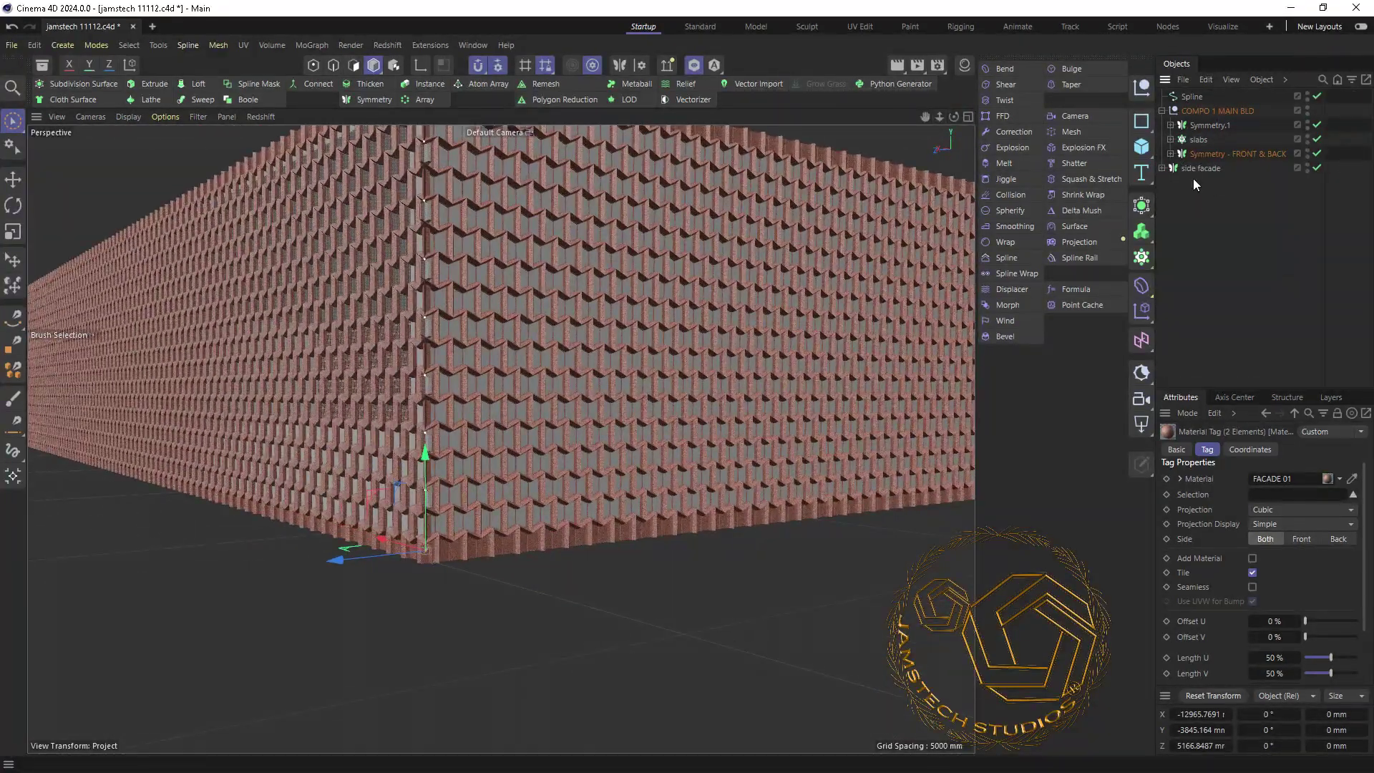
- Disable Symmetry.1, then collapse and select COMPO 1 MAIN BLD and frame the building
{"action": "left_click", "coordinate": [1197, 168]}
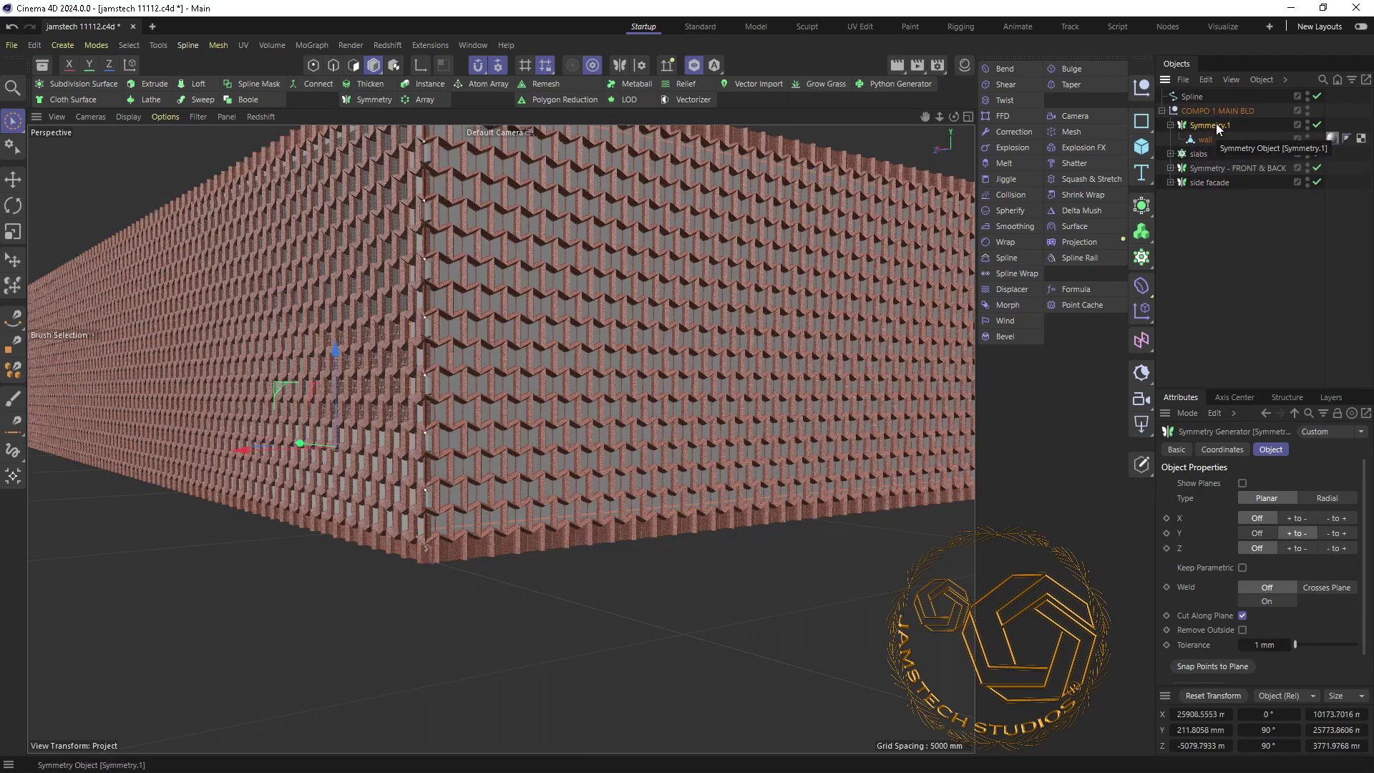
{"action": "left_click", "coordinate": [1317, 125]}
{"action": "scroll", "coordinate": [910, 197], "scroll_direction": "down", "scroll_amount": 5}
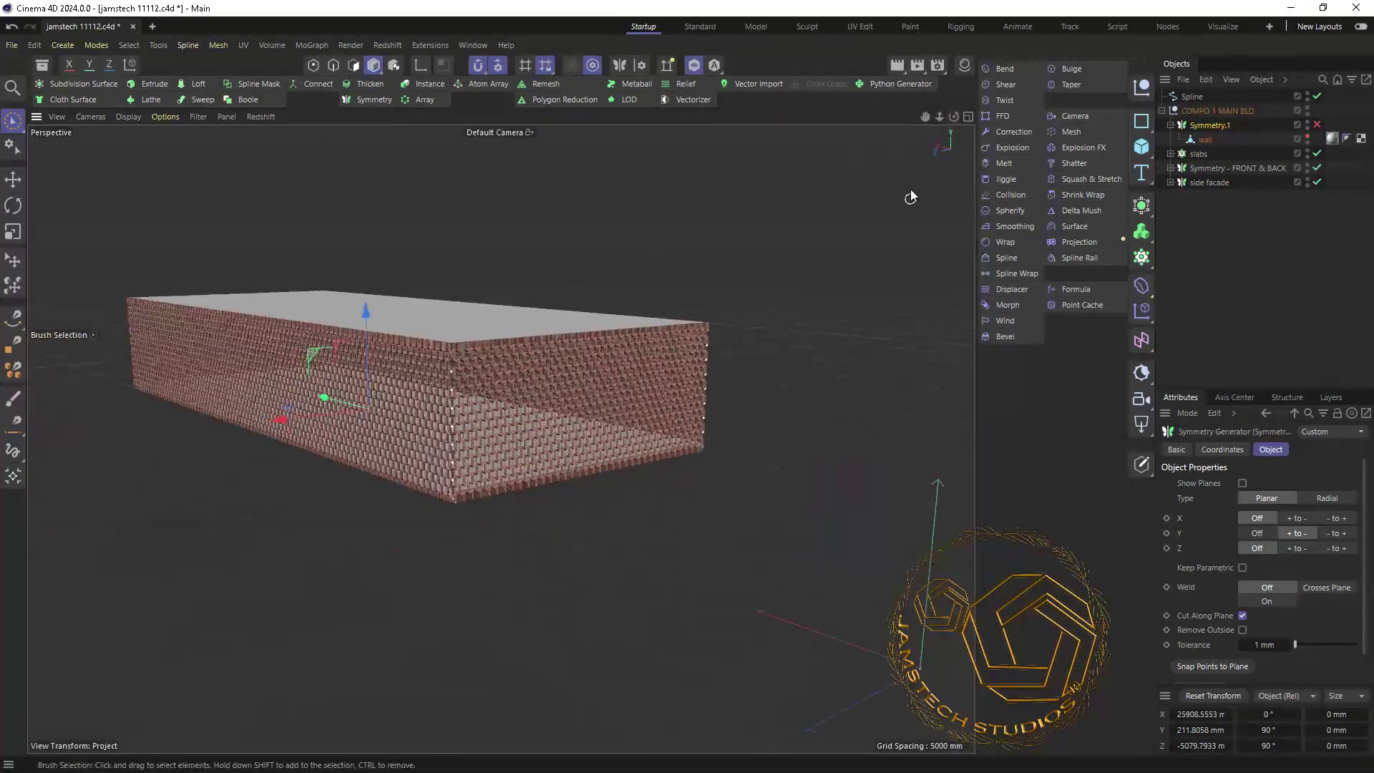
{"action": "scroll", "coordinate": [910, 197], "scroll_direction": "up", "scroll_amount": 5}
{"action": "left_click", "coordinate": [1162, 110]}
{"action": "left_click", "coordinate": [1213, 110]}
{"action": "key", "text": "o"}
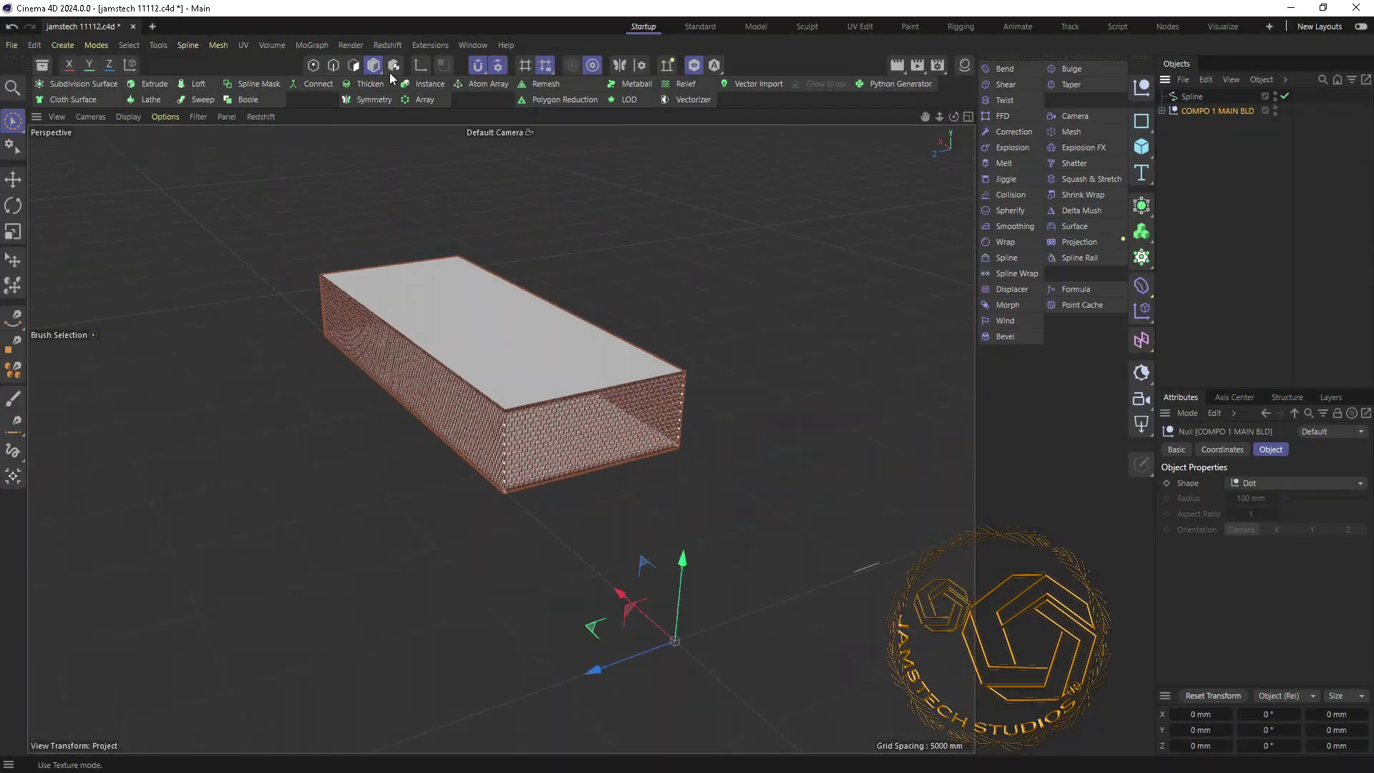
{"action": "scroll", "coordinate": [445, 474], "scroll_direction": "up", "scroll_amount": 5}
{"action": "scroll", "coordinate": [451, 472], "scroll_direction": "up", "scroll_amount": 3}
{"action": "scroll", "coordinate": [458, 476], "scroll_direction": "up", "scroll_amount": 3}
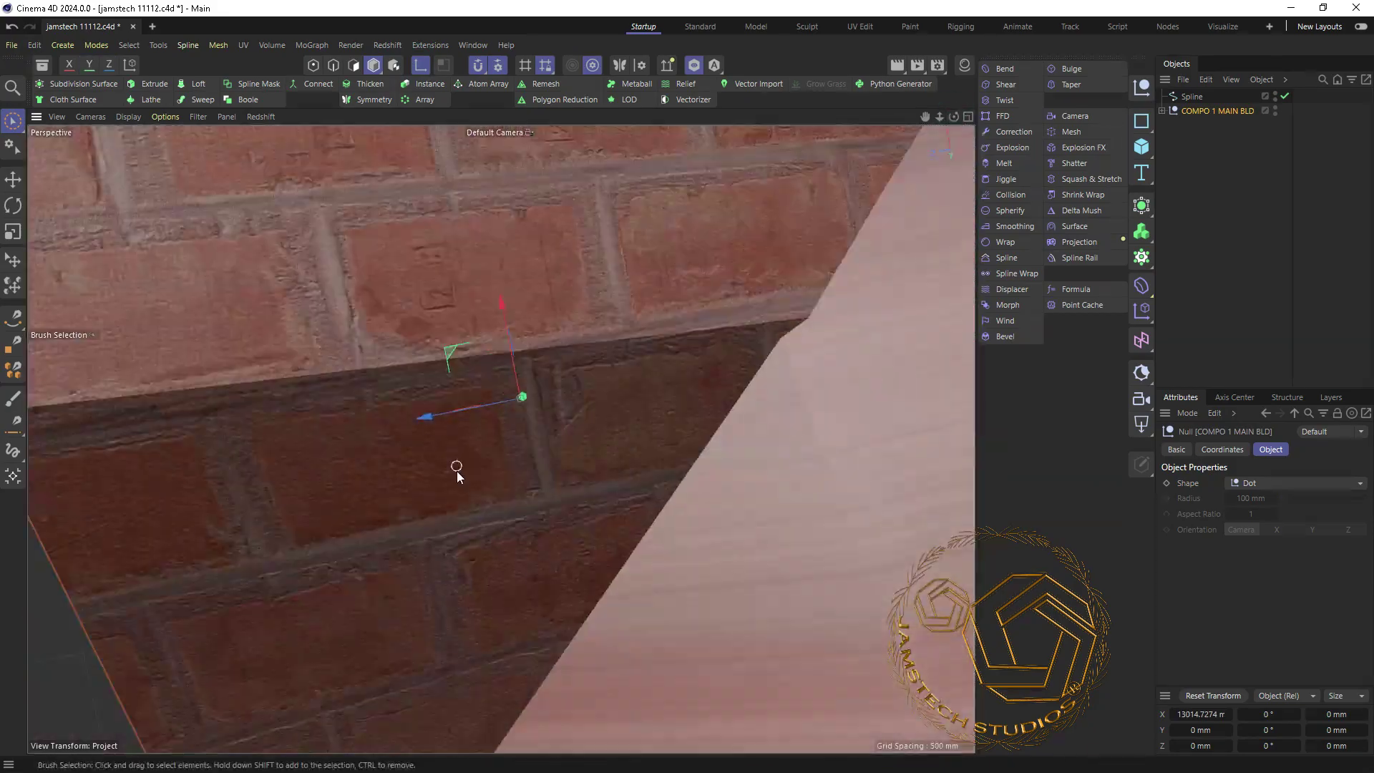
{"action": "scroll", "coordinate": [458, 476], "scroll_direction": "down", "scroll_amount": 5}
{"action": "scroll", "coordinate": [496, 199], "scroll_direction": "down", "scroll_amount": 4}
- Revert the project to its saved state and add an instance of COMPO 1 MAIN BLD
{"action": "left_click", "coordinate": [11, 44]}
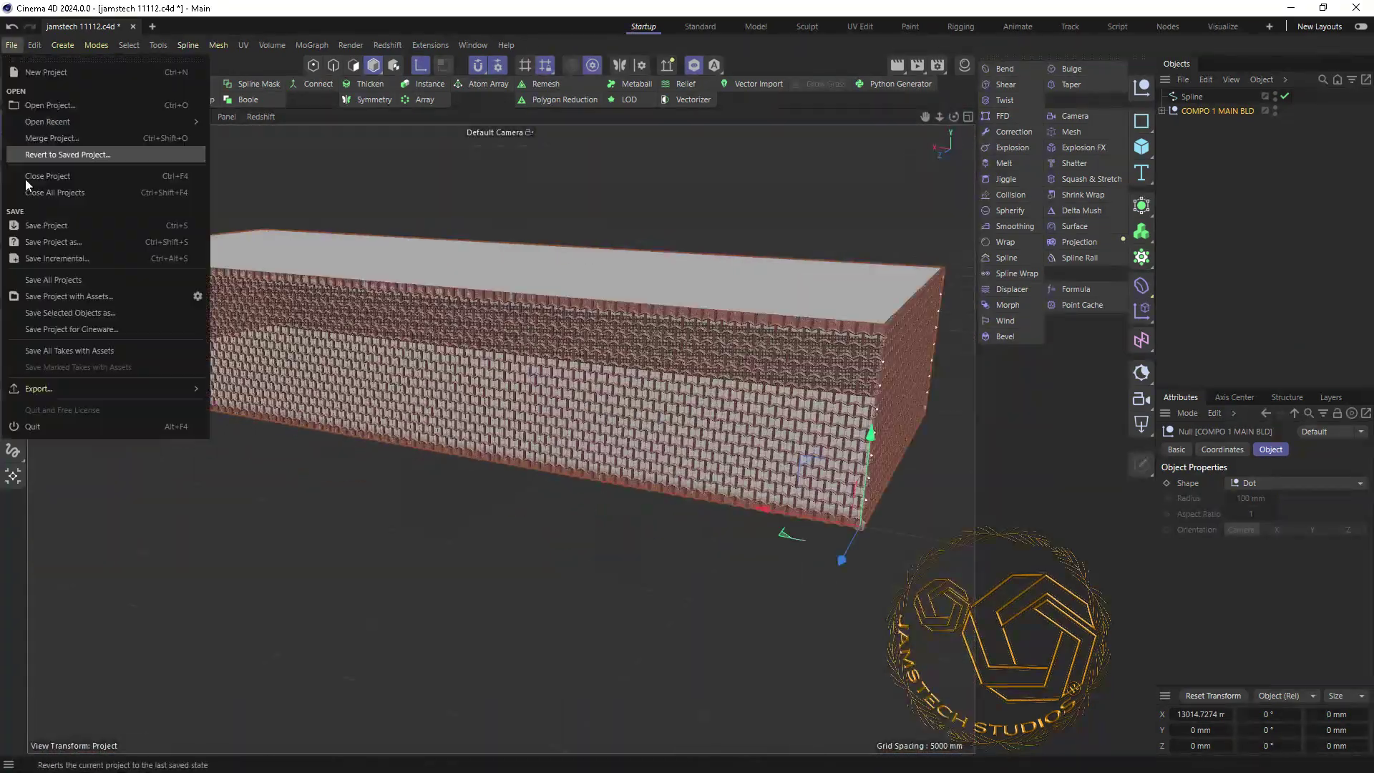
{"action": "left_click", "coordinate": [28, 154]}
{"action": "left_click", "coordinate": [423, 88]}
{"action": "middle_click", "coordinate": [900, 402]}
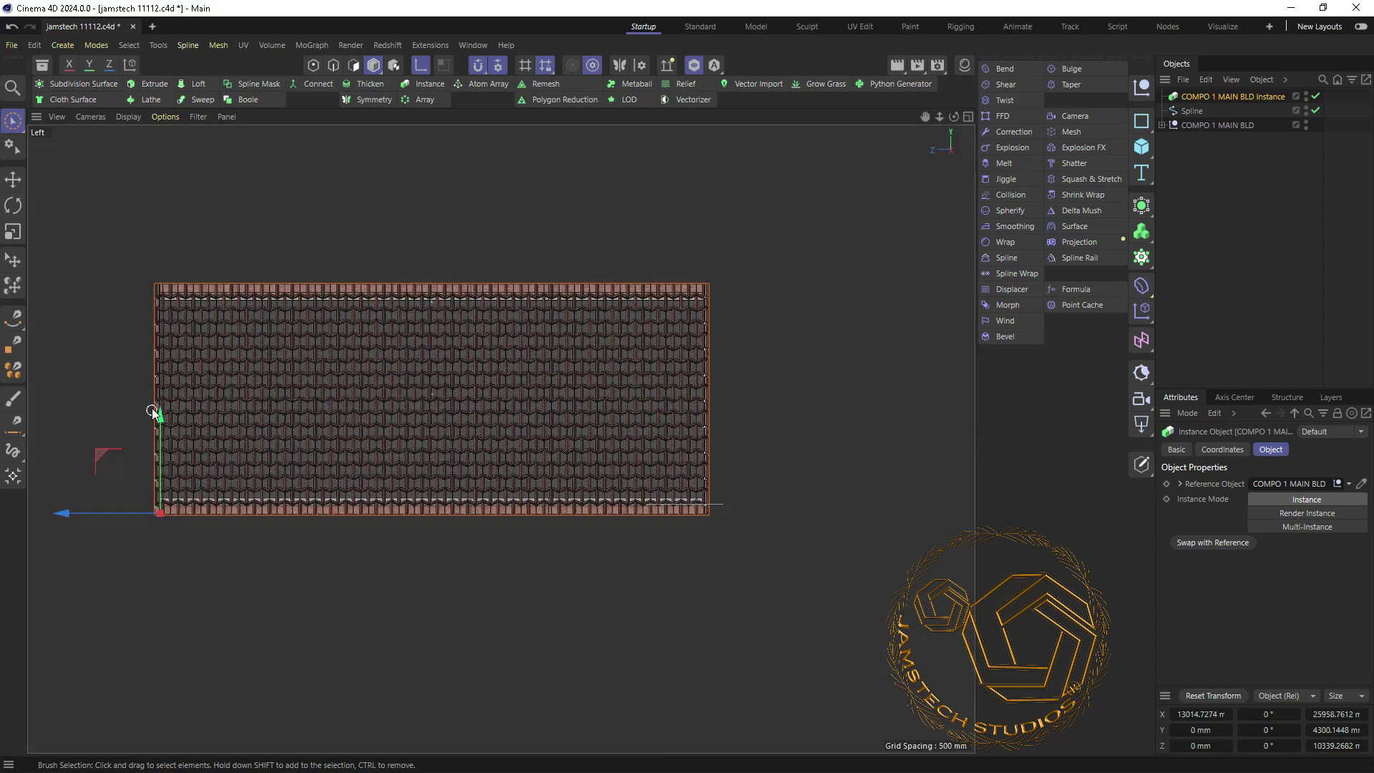
{"action": "scroll", "coordinate": [199, 208], "scroll_direction": "up", "scroll_amount": 5}
{"action": "scroll", "coordinate": [213, 350], "scroll_direction": "up", "scroll_amount": 3}
{"action": "scroll", "coordinate": [213, 350], "scroll_direction": "up", "scroll_amount": 2}
{"action": "scroll", "coordinate": [242, 354], "scroll_direction": "up", "scroll_amount": 2}
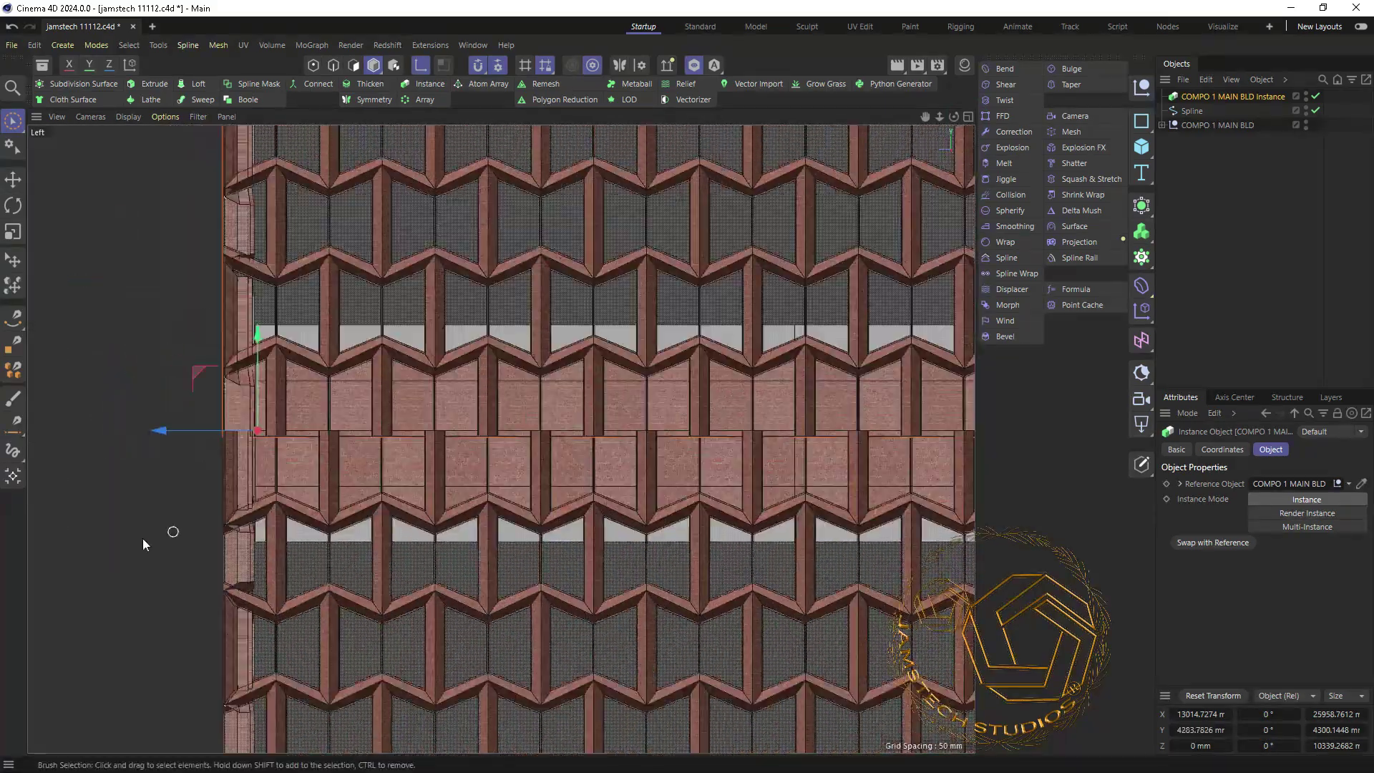
{"action": "scroll", "coordinate": [143, 538], "scroll_direction": "down", "scroll_amount": 8}
{"action": "scroll", "coordinate": [260, 516], "scroll_direction": "down", "scroll_amount": 1}
{"action": "middle_click", "coordinate": [963, 190]}
- Shift the building instance in the front view so it overhangs the original block
{"action": "left_click", "coordinate": [727, 138]}
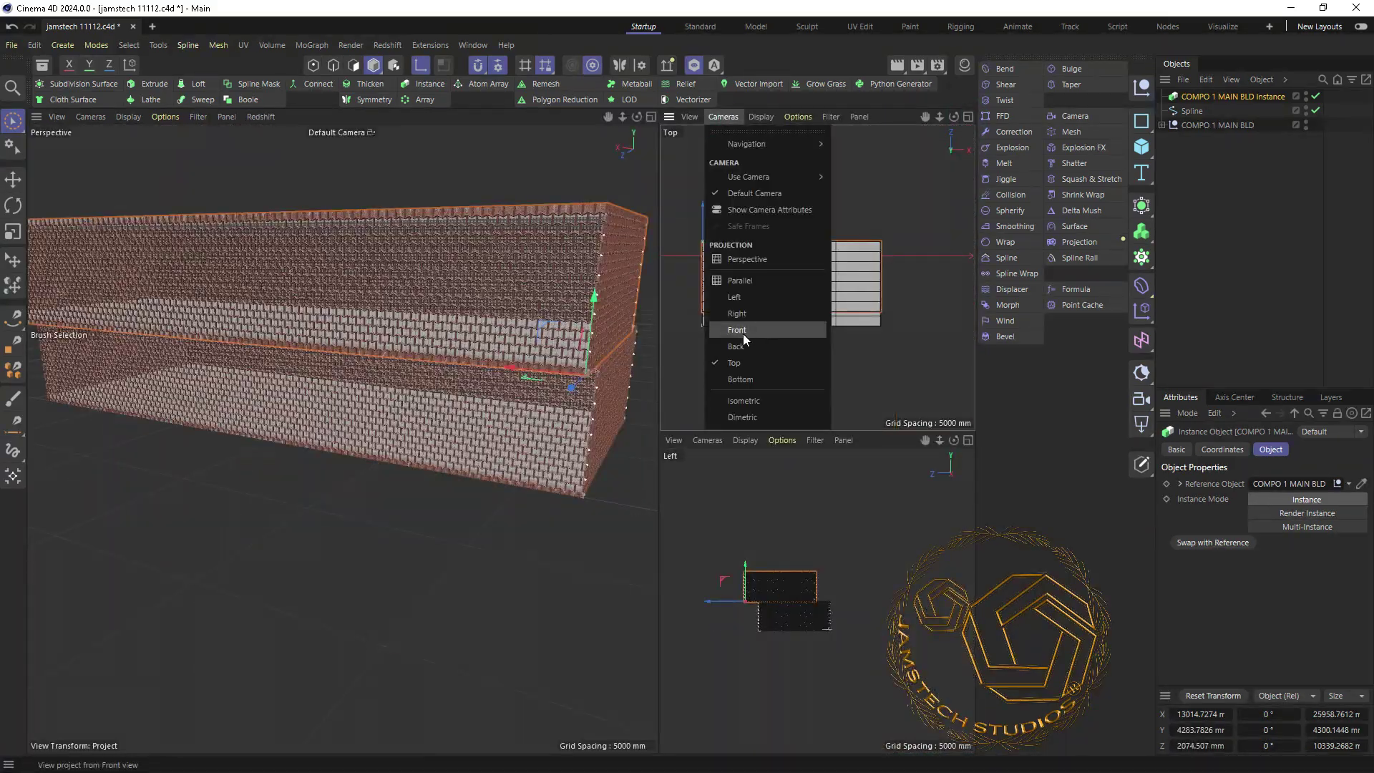
{"action": "left_click", "coordinate": [745, 351]}
{"action": "left_click_drag", "start_coordinate": [586, 431], "coordinate": [455, 422]}
{"action": "scroll", "coordinate": [492, 465], "scroll_direction": "down", "scroll_amount": 2}
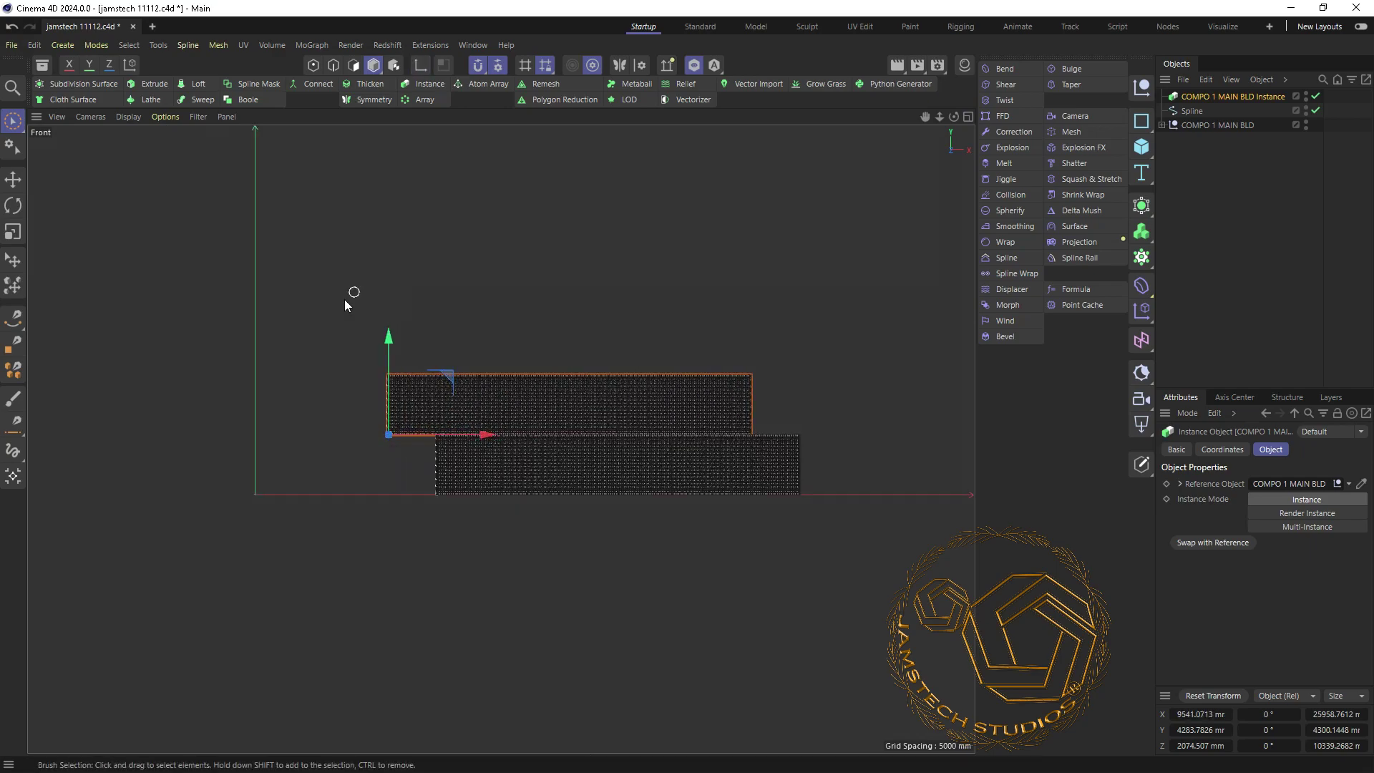
{"action": "scroll", "coordinate": [470, 381], "scroll_direction": "up", "scroll_amount": 5}
{"action": "middle_click", "coordinate": [329, 437]}
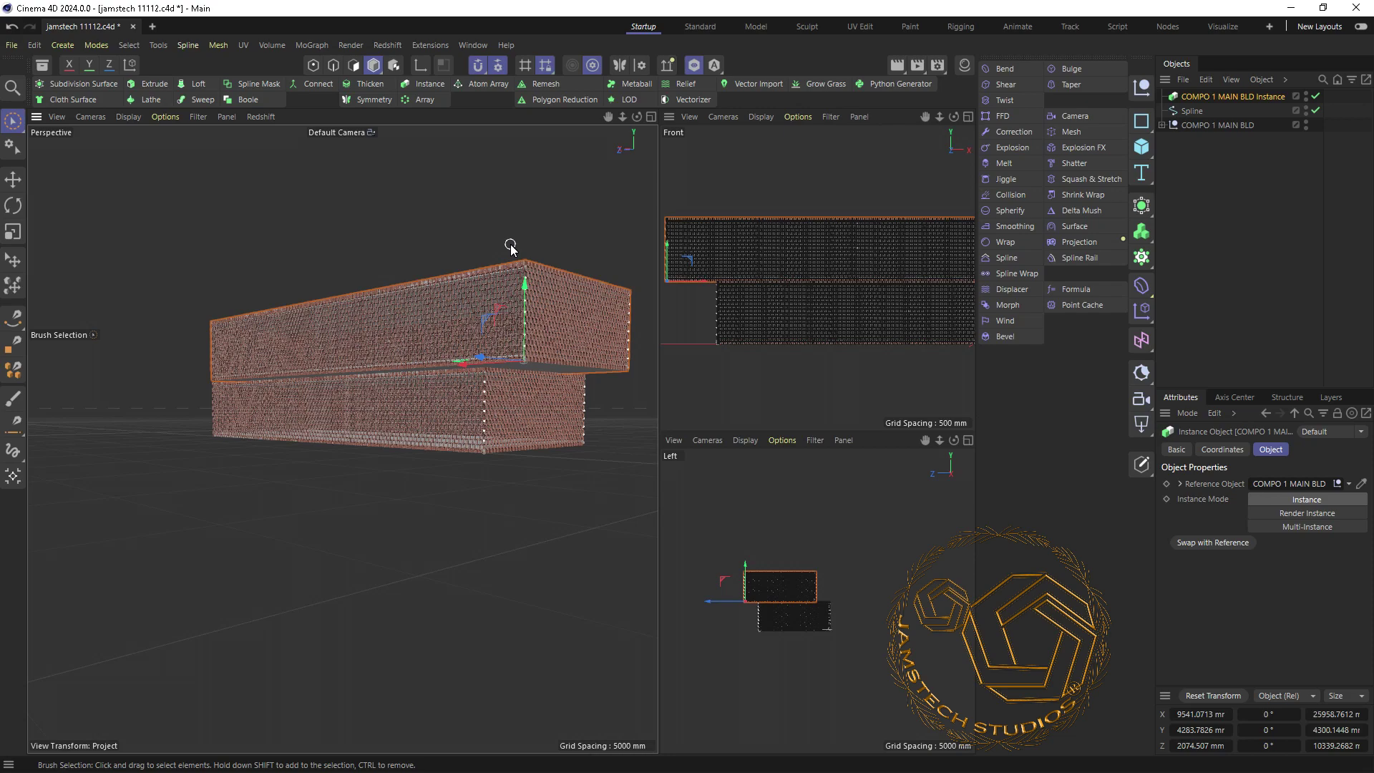
{"action": "key", "text": "F4"}
{"action": "key", "text": "F5"}
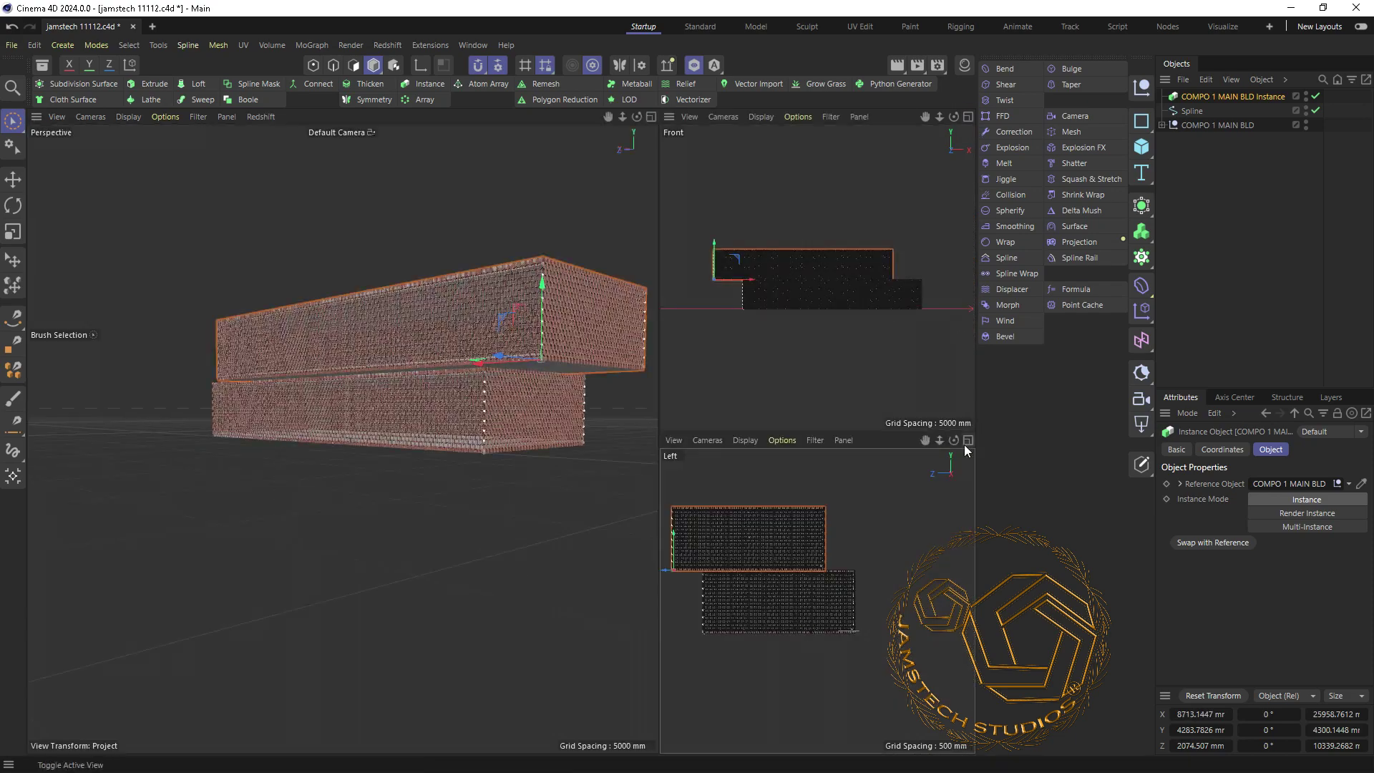
- Orbit around the stacked building boxes and select the building instance
{"action": "left_click", "coordinate": [1191, 112]}
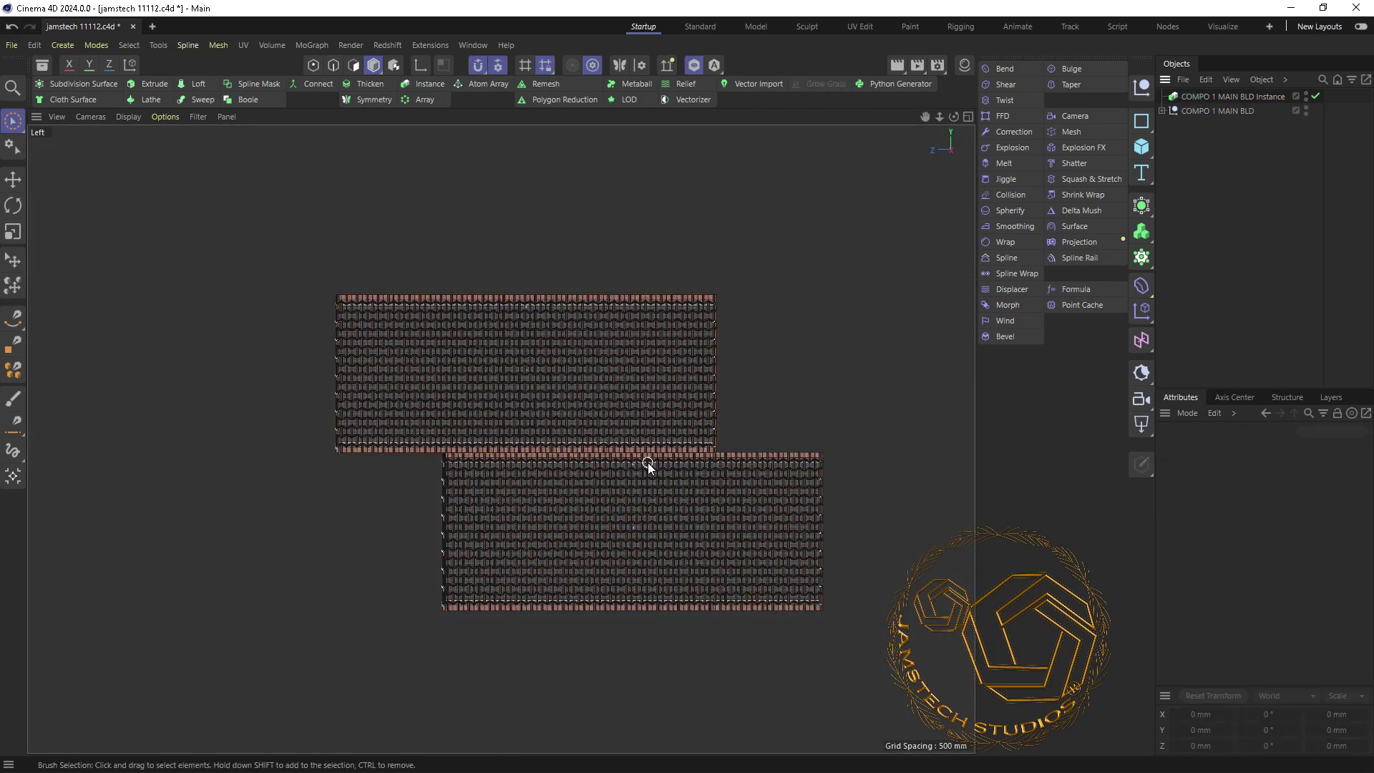
{"action": "scroll", "coordinate": [647, 462], "scroll_direction": "down", "scroll_amount": 1}
{"action": "scroll", "coordinate": [500, 439], "scroll_direction": "up", "scroll_amount": 3}
{"action": "middle_click", "coordinate": [611, 203]}
{"action": "left_click_drag", "start_coordinate": [611, 203], "coordinate": [341, 438], "text": "alt"}
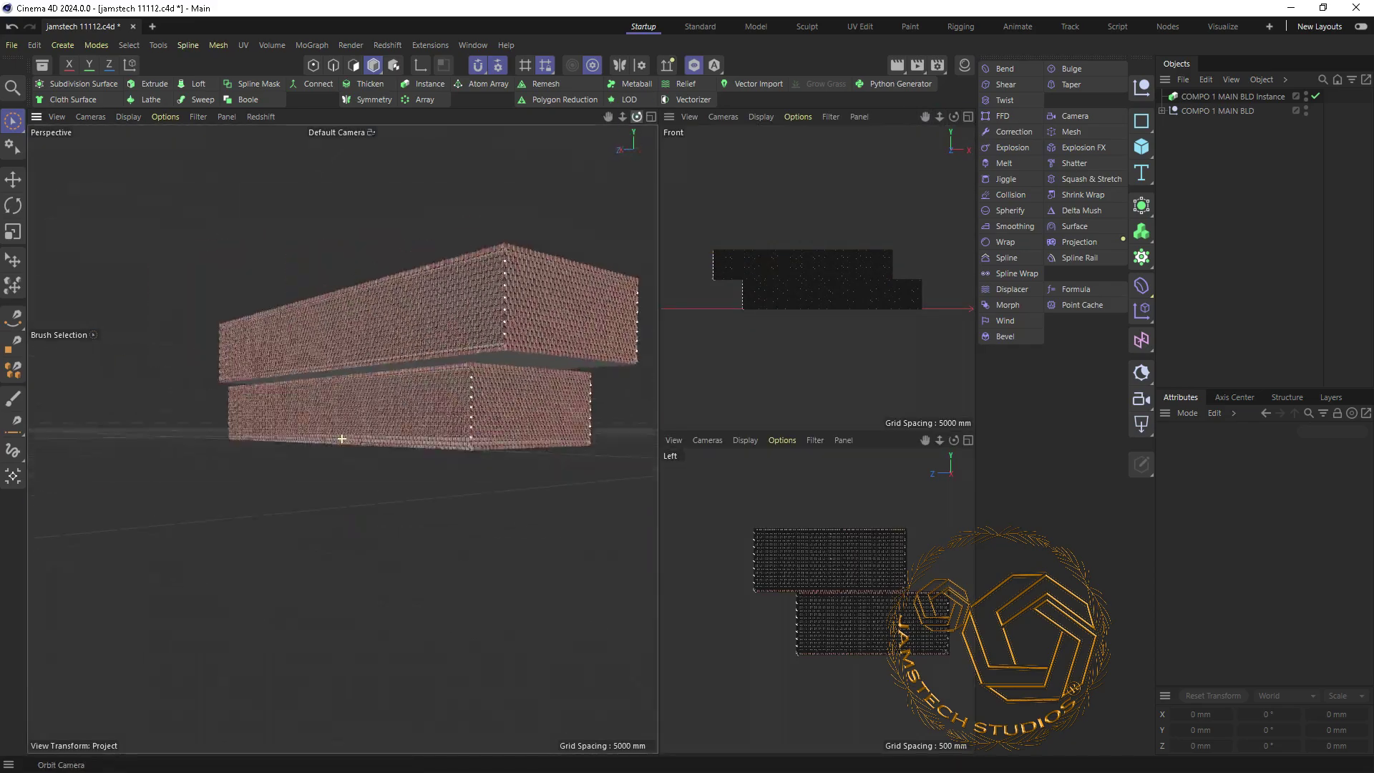
{"action": "scroll", "coordinate": [341, 438], "scroll_direction": "up", "scroll_amount": 2}
{"action": "scroll", "coordinate": [215, 319], "scroll_direction": "up", "scroll_amount": 3}
{"action": "scroll", "coordinate": [214, 319], "scroll_direction": "down", "scroll_amount": 3}
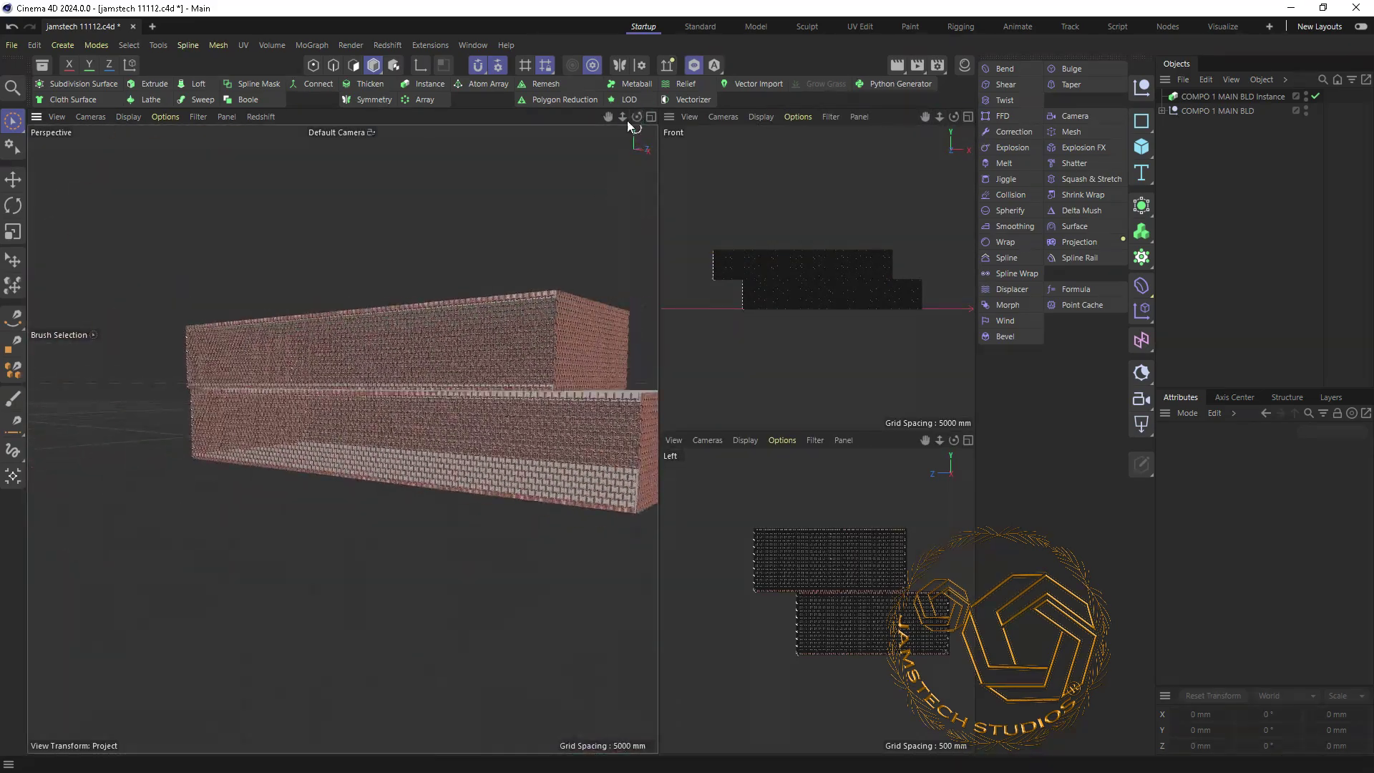
{"action": "left_click", "coordinate": [500, 368]}
{"action": "mouse_move", "coordinate": [319, 380]}
{"action": "left_mouse_down", "text": "alt"}
{"action": "mouse_move", "coordinate": [341, 438]}
{"action": "mouse_move", "coordinate": [571, 492]}
{"action": "left_mouse_up", "text": "alt"}
- Make a second instance linked to COMPO 1 MAIN BLD and lift it on top of the stack
{"action": "right_click", "coordinate": [1223, 95]}
{"action": "left_click", "coordinate": [1202, 146]}
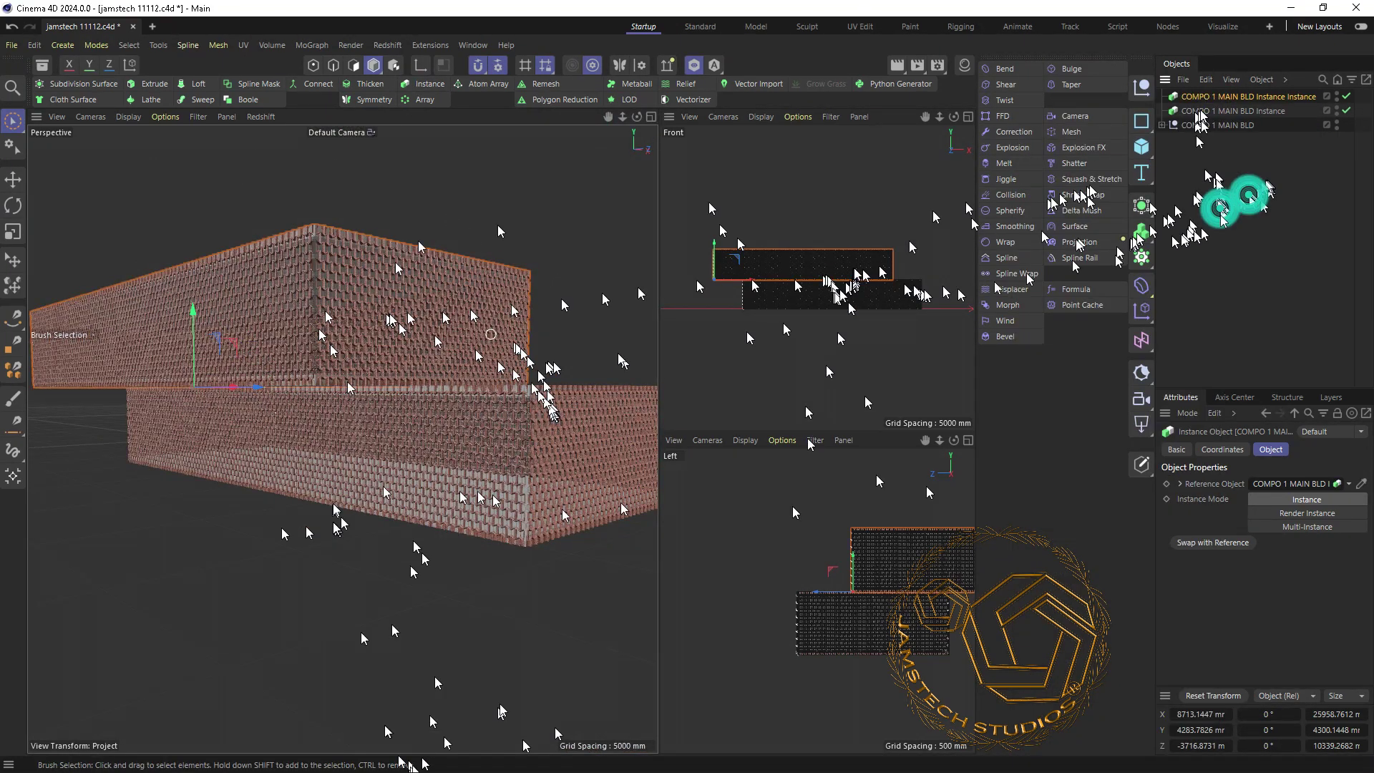
{"action": "left_click_drag", "start_coordinate": [1217, 124], "coordinate": [1288, 484]}
{"action": "left_click_drag", "start_coordinate": [743, 272], "coordinate": [743, 212]}
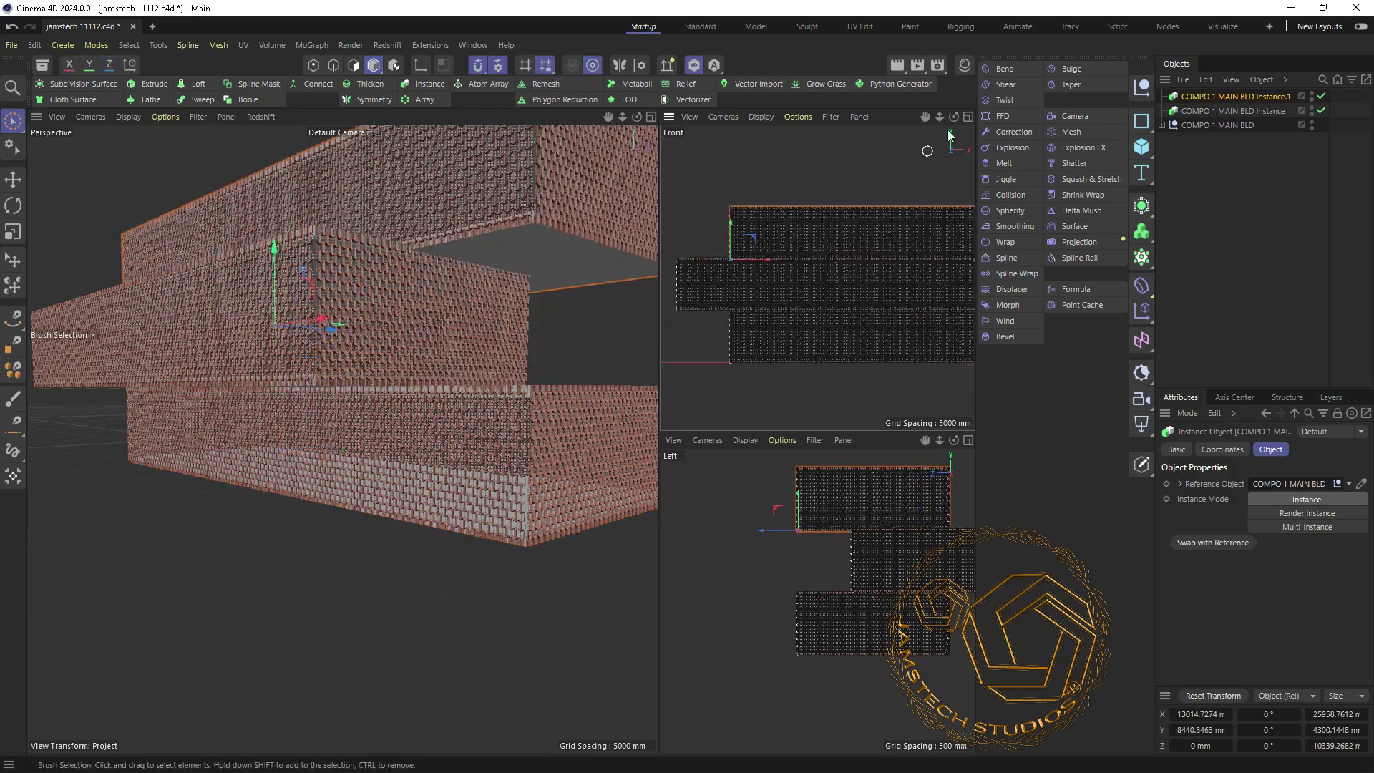
{"action": "scroll", "coordinate": [453, 358], "scroll_direction": "up", "scroll_amount": 5}
{"action": "scroll", "coordinate": [453, 358], "scroll_direction": "down", "scroll_amount": 5}
{"action": "left_click", "coordinate": [674, 439]}
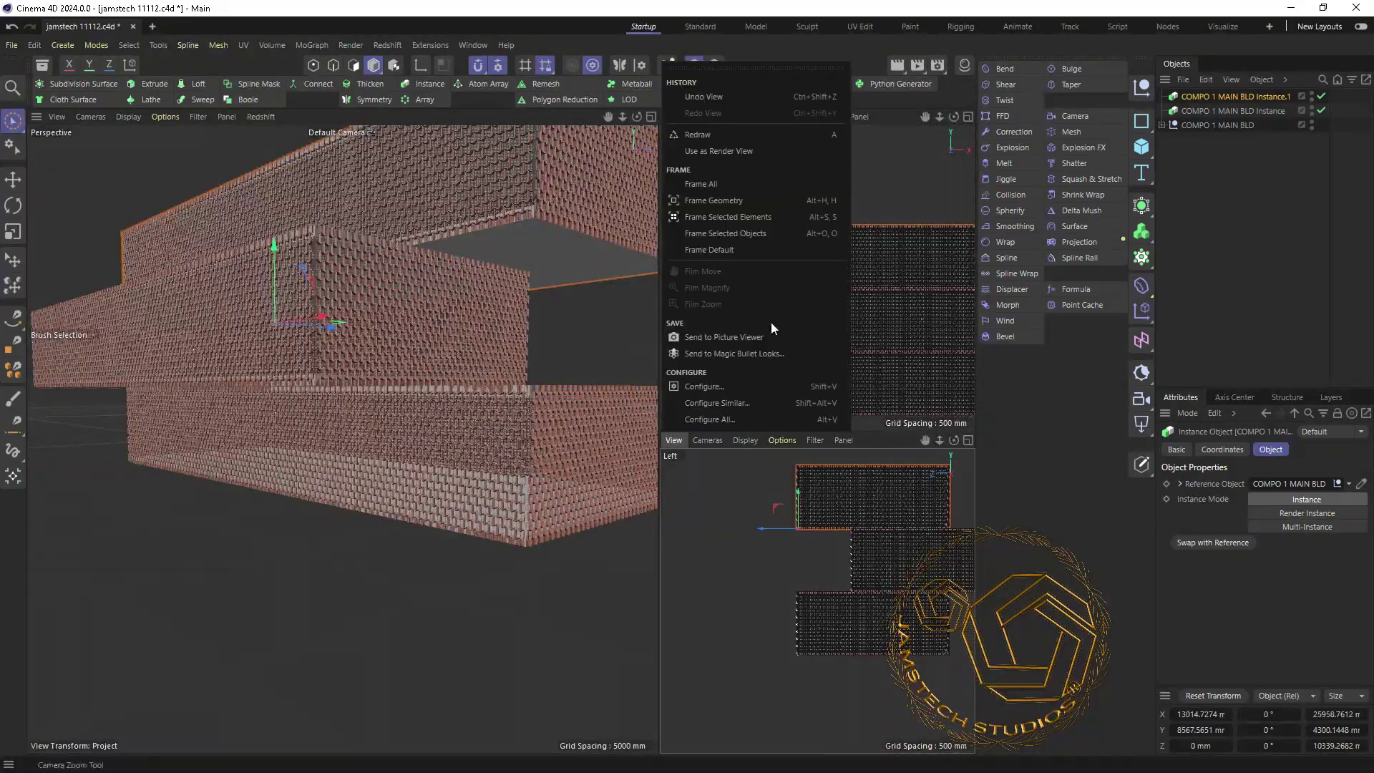
{"action": "key", "text": "Escape"}
- Expand the main building and slabs groups, then solo and select the slab object
{"action": "left_click", "coordinate": [1161, 124]}
{"action": "left_click", "coordinate": [1225, 304]}
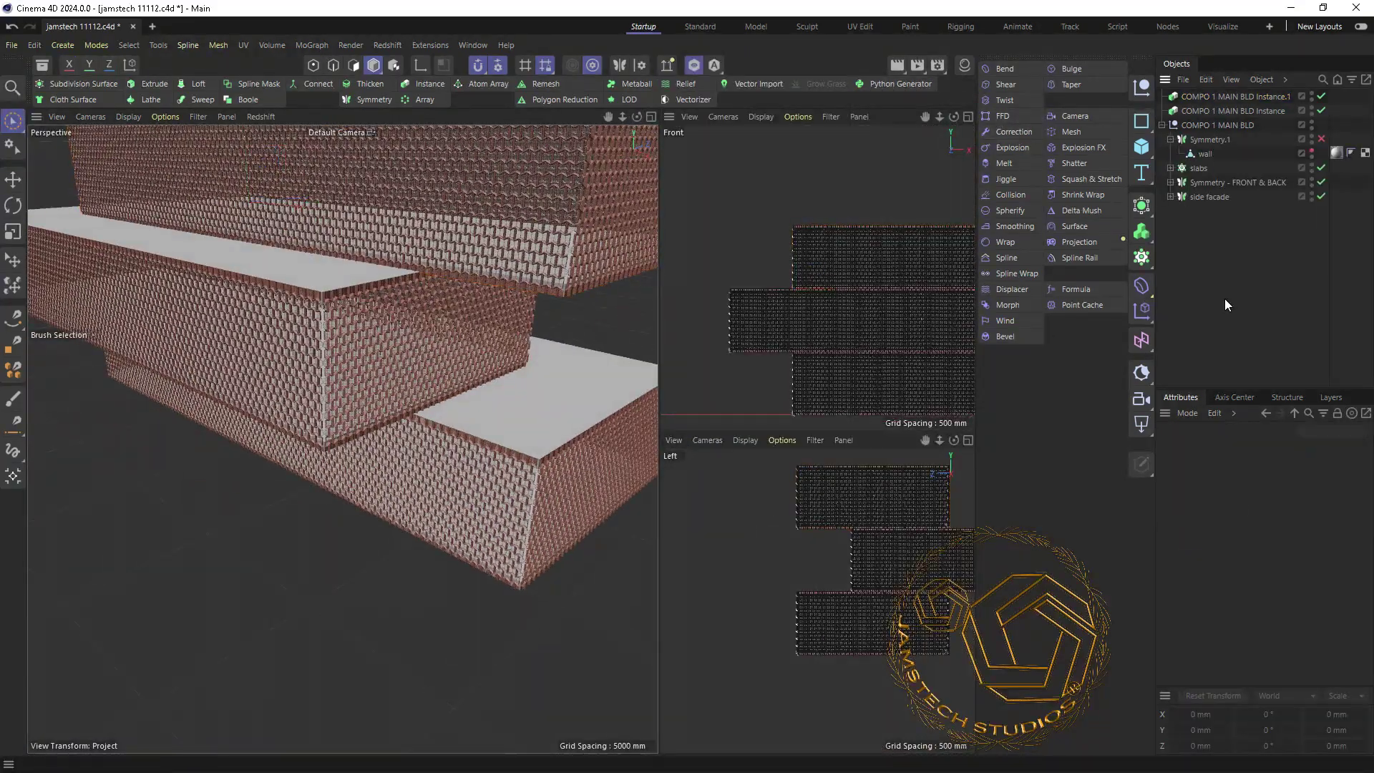
{"action": "left_click", "coordinate": [1199, 168]}
{"action": "left_click", "coordinate": [334, 64]}
{"action": "left_click", "coordinate": [693, 64]}
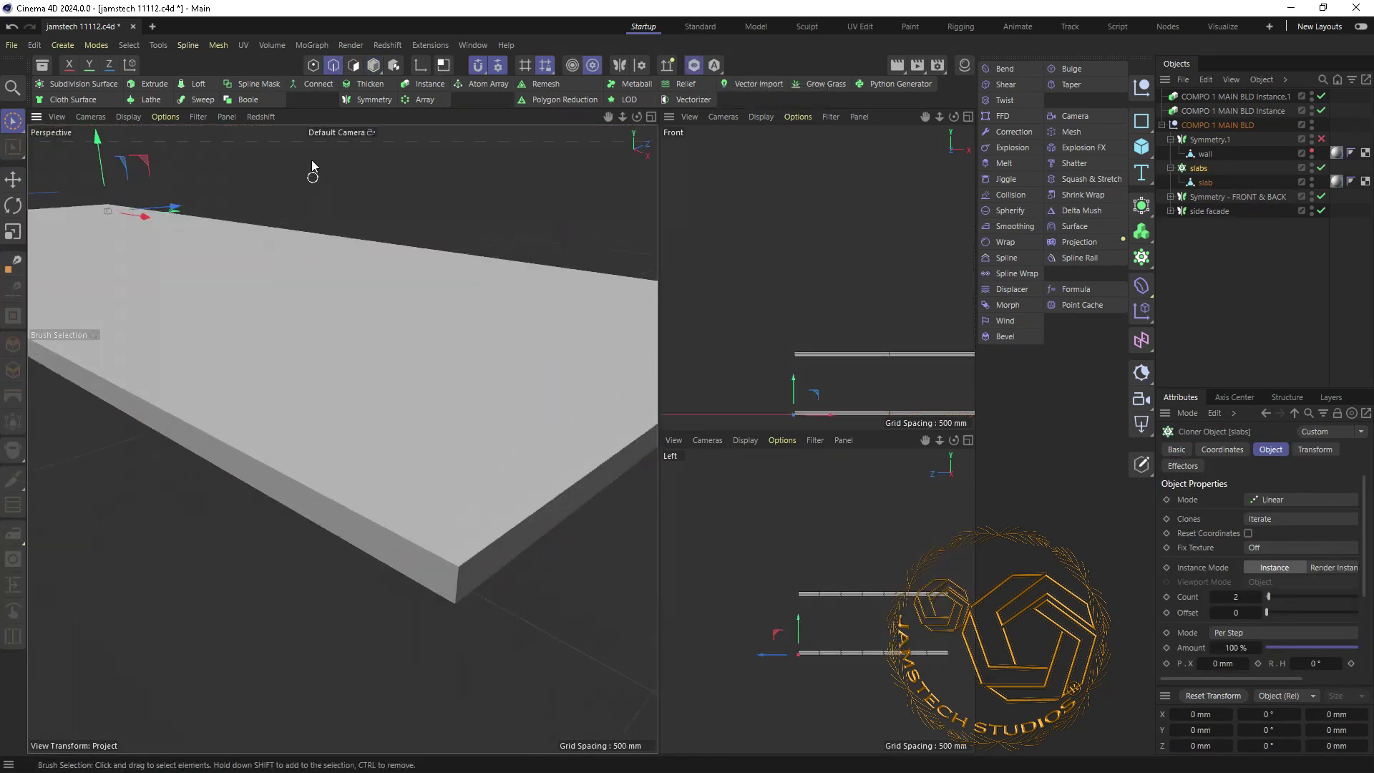
{"action": "left_click", "coordinate": [129, 44]}
- Loop-select the slab's perimeter edges and convert them into a slab.Spline outline
{"action": "left_click", "coordinate": [1205, 182]}
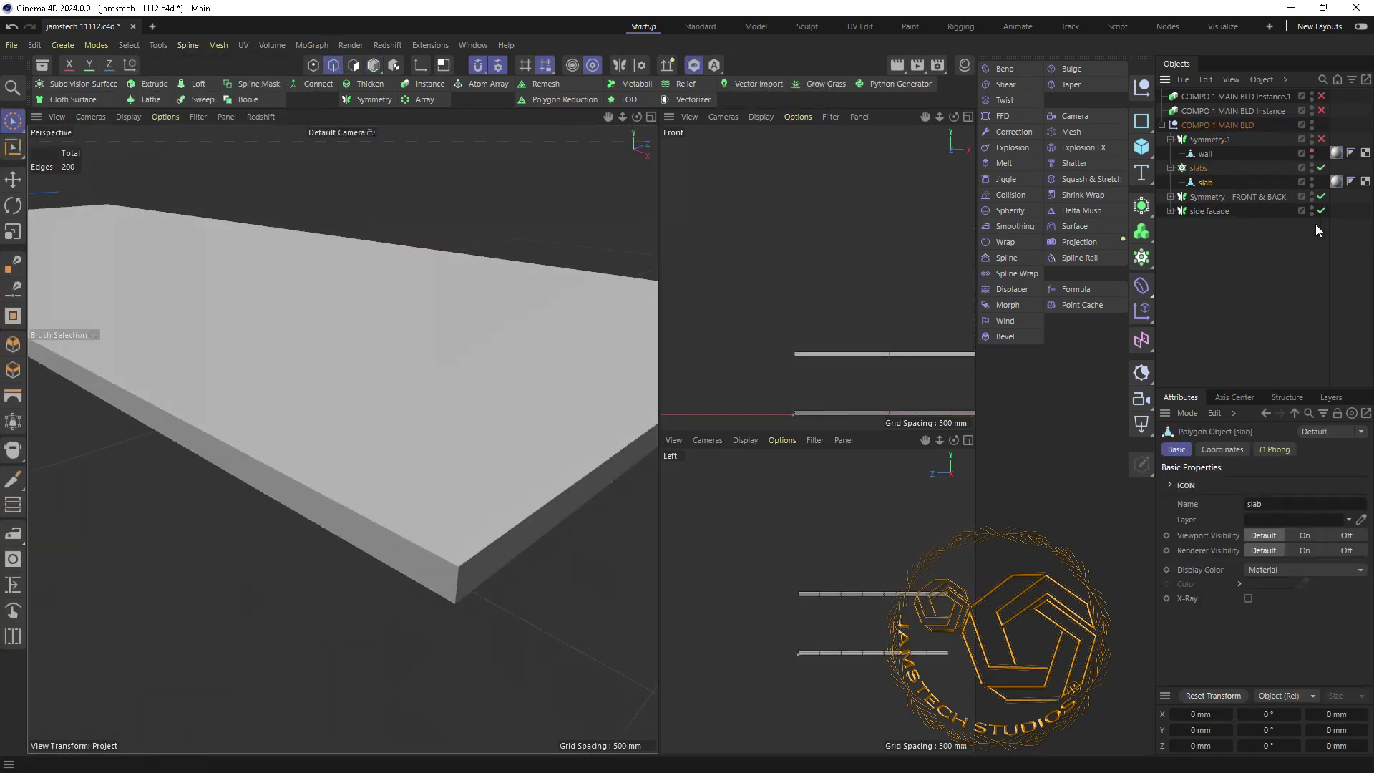
{"action": "key", "text": "ctrl+z"}
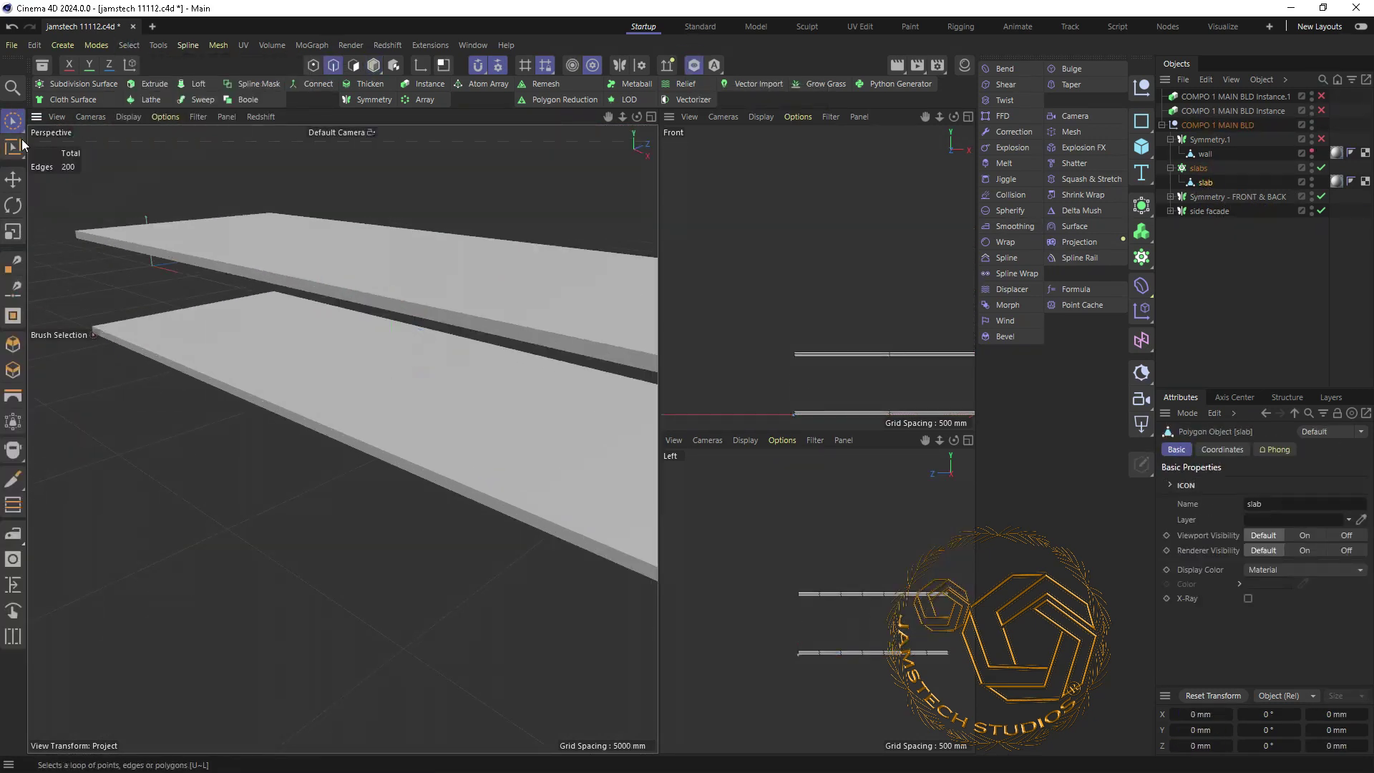
{"action": "left_click", "coordinate": [13, 146]}
{"action": "left_click", "coordinate": [693, 65]}
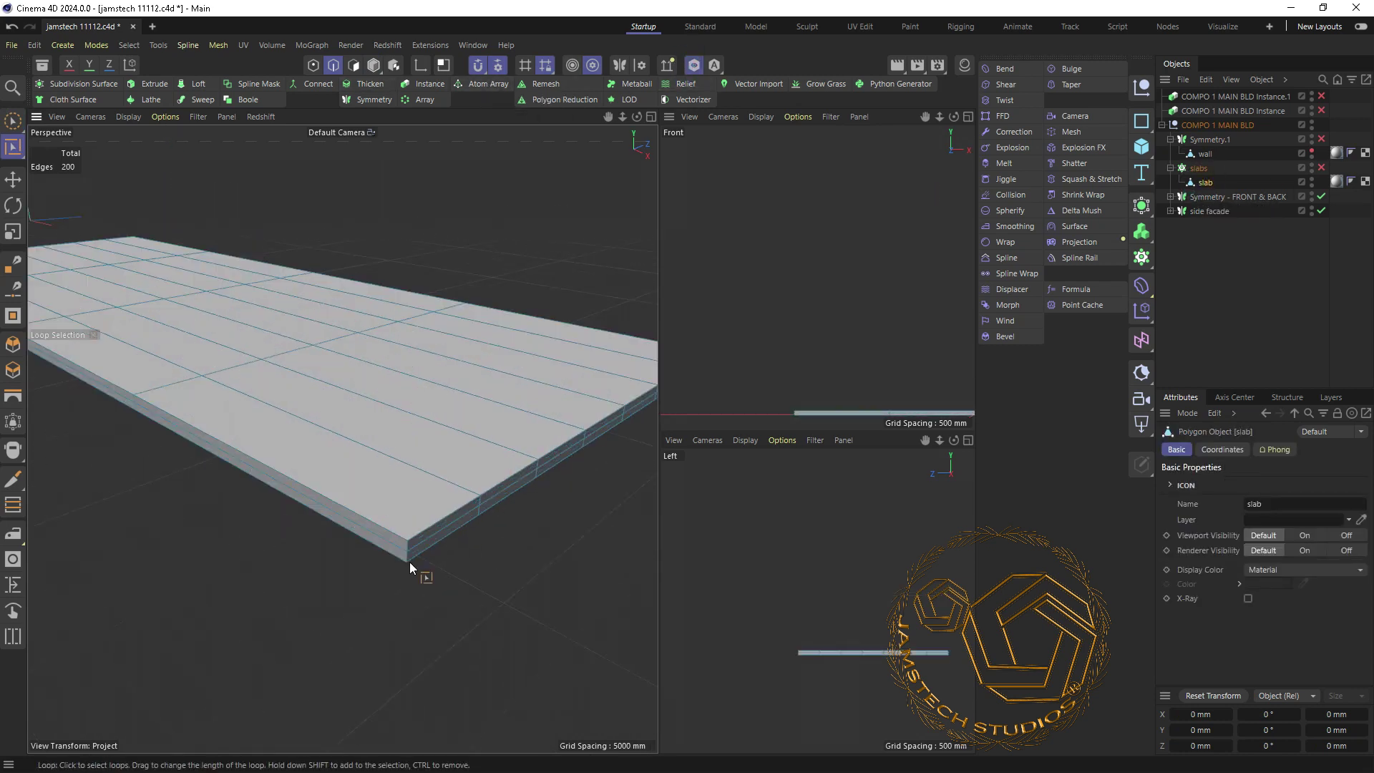
{"action": "left_click", "coordinate": [410, 561]}
{"action": "scroll", "coordinate": [252, 581], "scroll_direction": "up", "scroll_amount": 2}
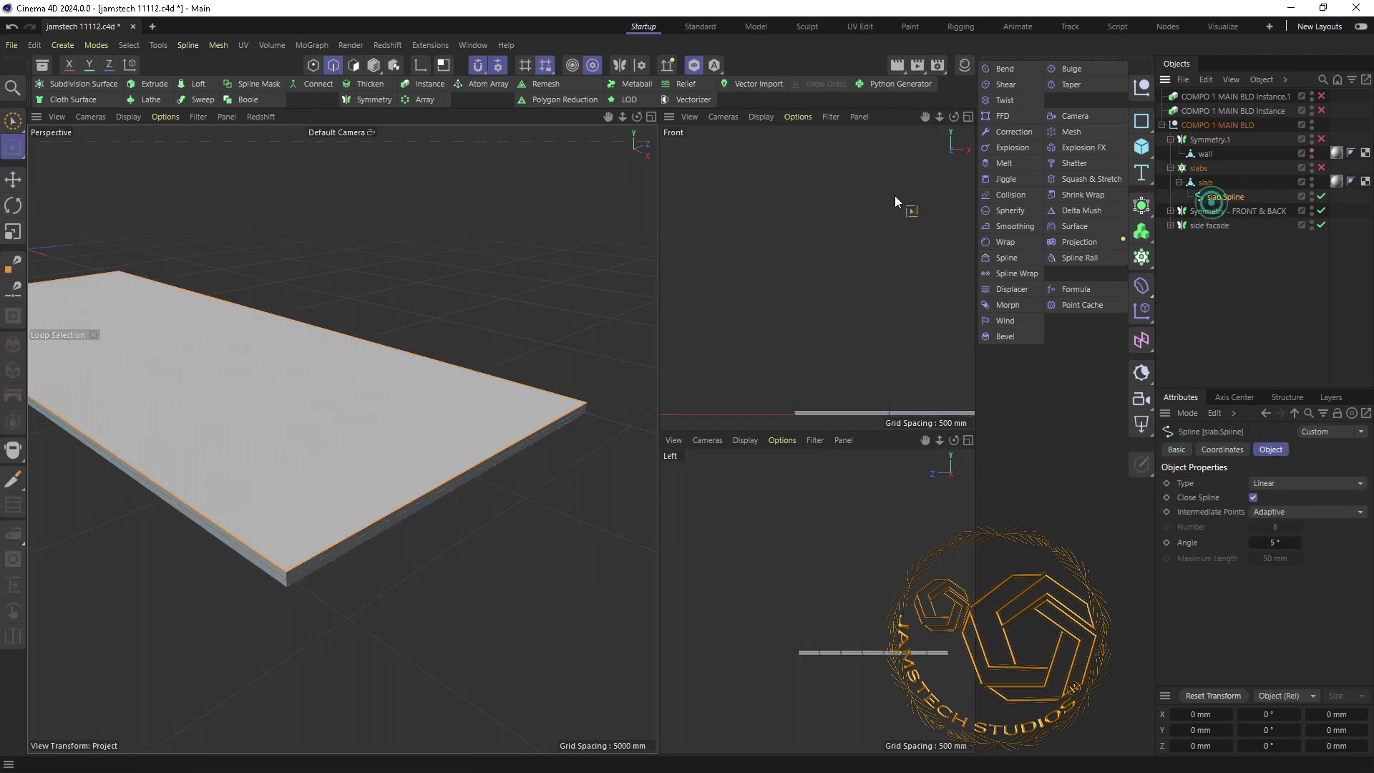
{"action": "left_click_drag", "start_coordinate": [216, 569], "coordinate": [350, 509], "text": "alt"}
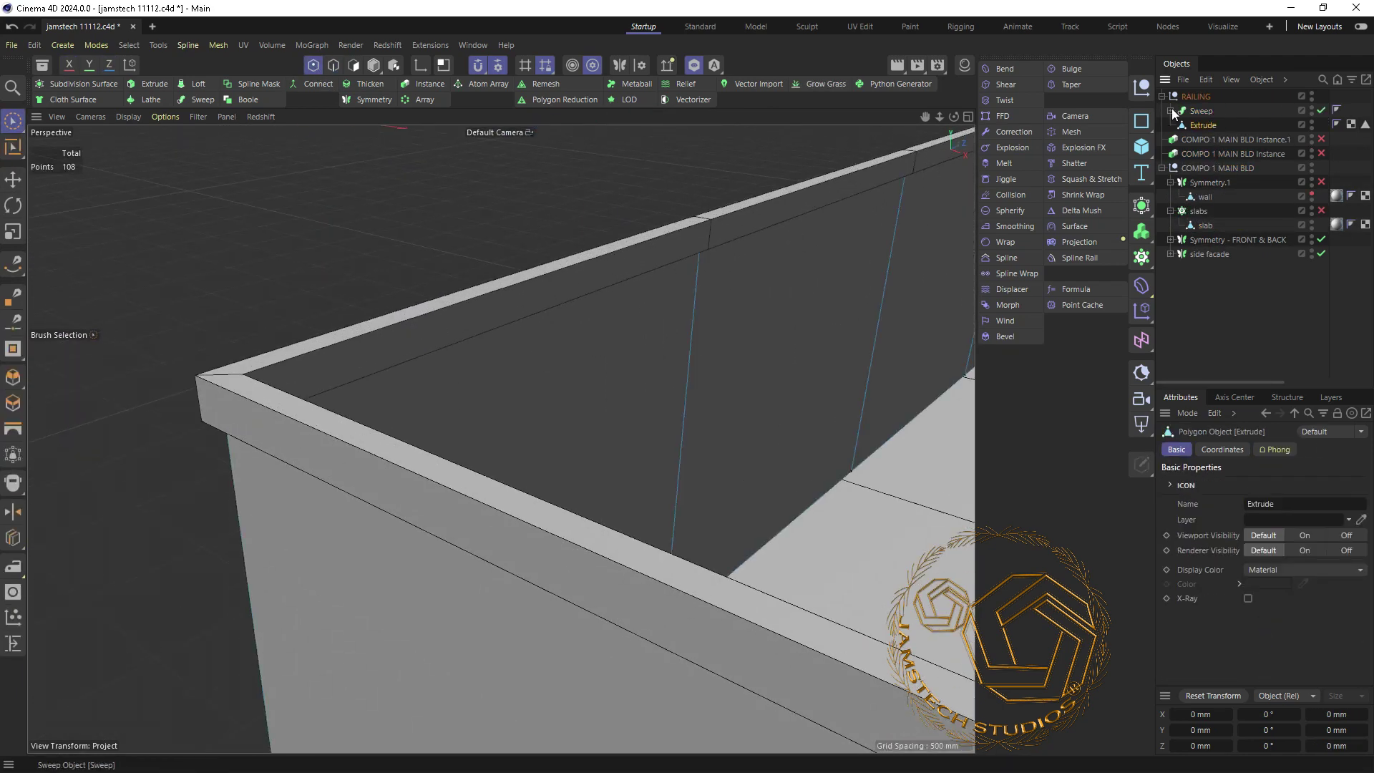
- Set the rail profile width to 100 with rounded corners and a higher subdivision angle
{"action": "type", "text": "100"}
{"action": "key", "text": "Return"}
{"action": "left_click", "coordinate": [1253, 514]}
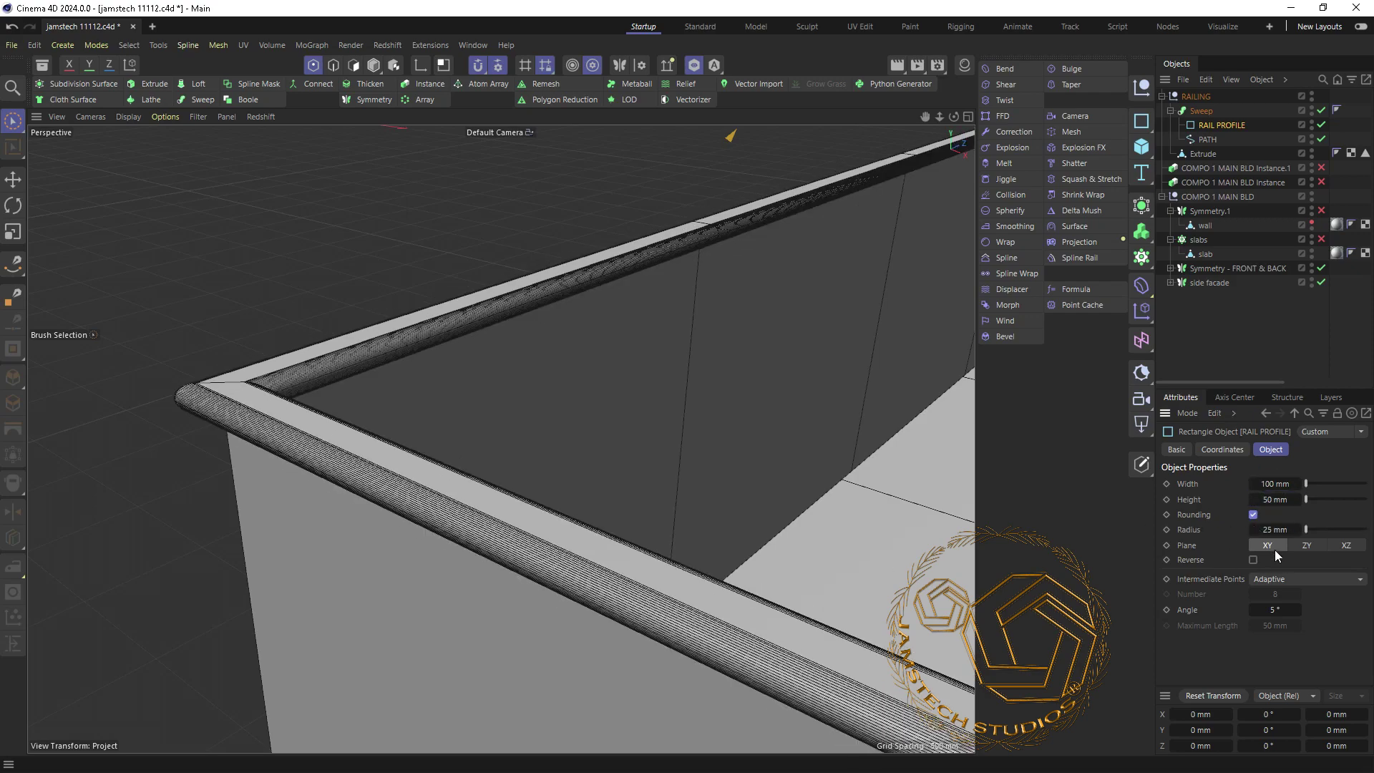
{"action": "left_click_drag", "start_coordinate": [1298, 609], "coordinate": [1277, 609]}
{"action": "left_click_drag", "start_coordinate": [338, 385], "coordinate": [346, 336], "text": "alt"}
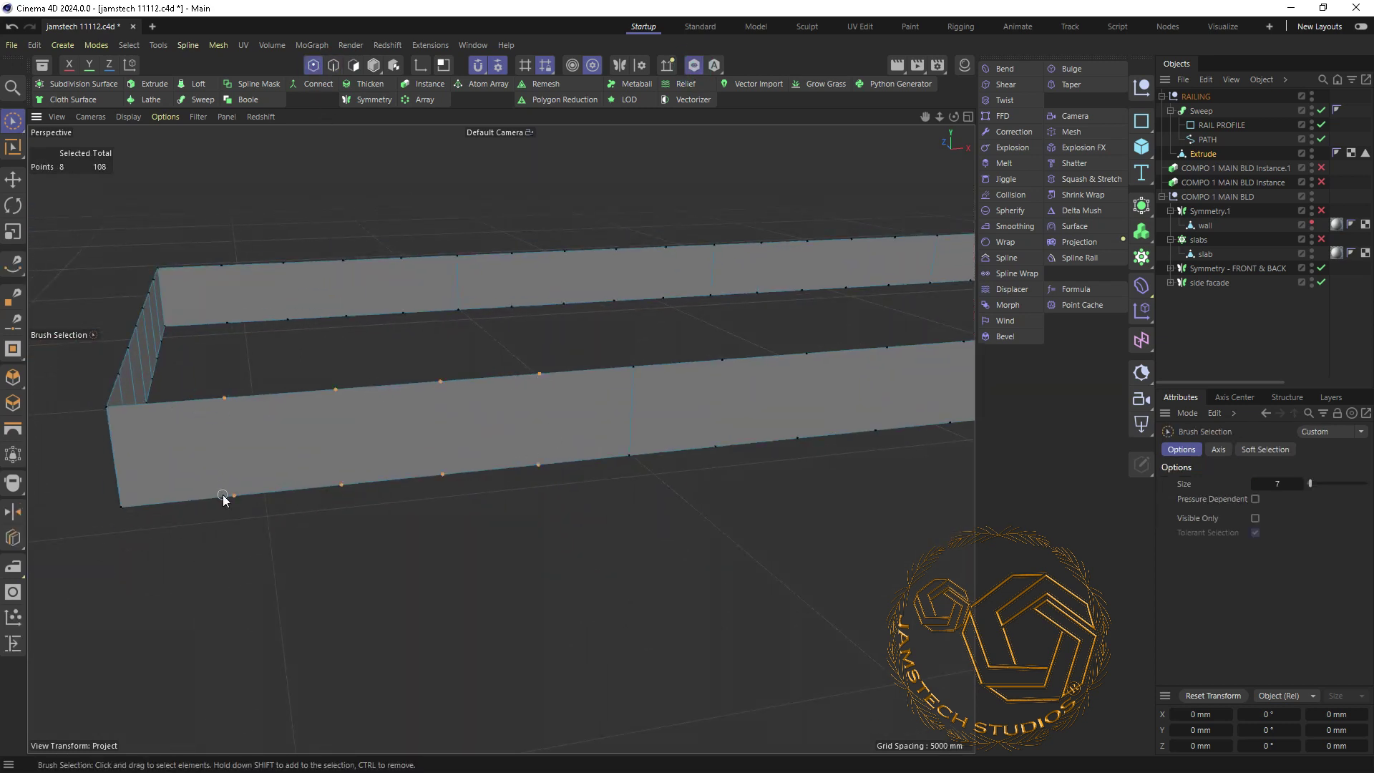
- Orbit to a frontal view of the wall, checking the mesh commands menu
{"action": "right_click", "coordinate": [399, 344]}
{"action": "left_click_drag", "start_coordinate": [246, 484], "coordinate": [347, 617], "text": "alt"}
{"action": "right_click", "coordinate": [381, 406]}
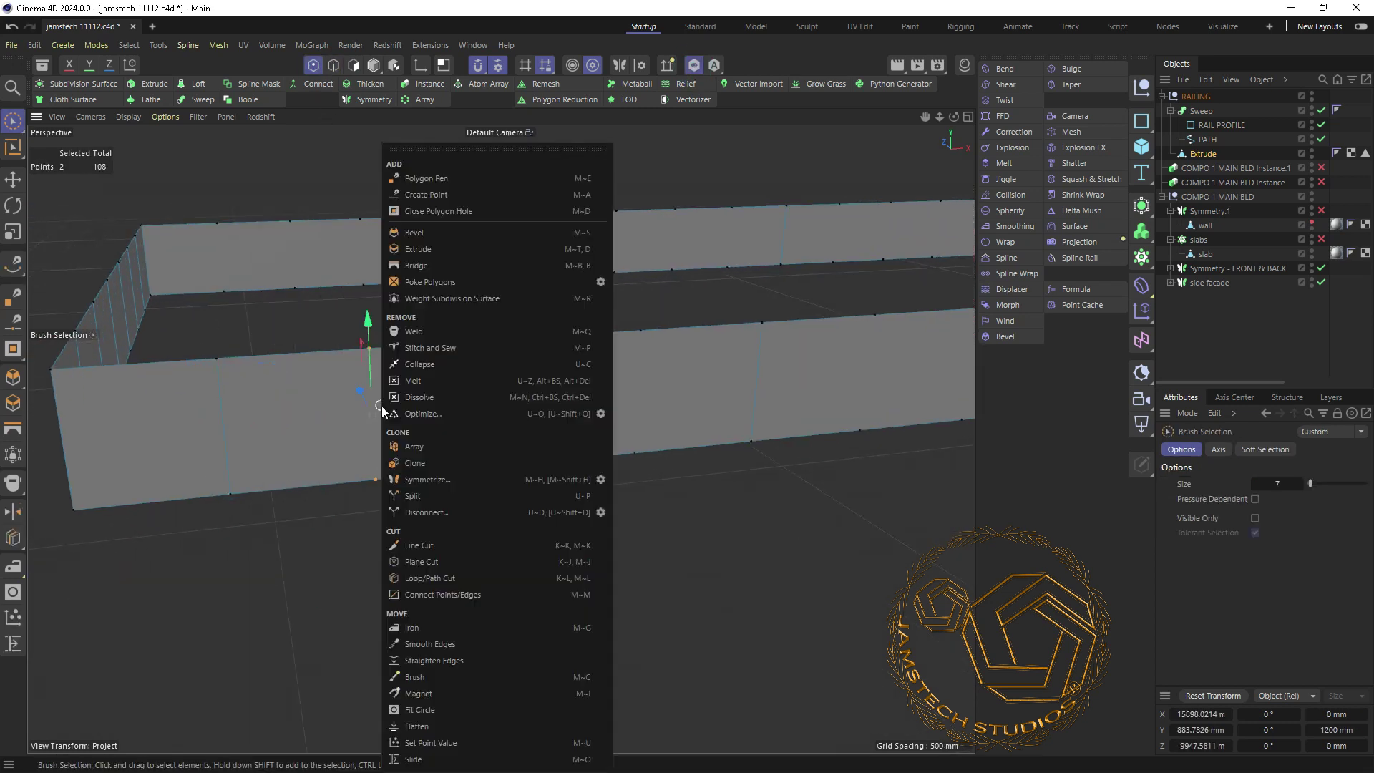
{"action": "key", "text": "Escape"}
{"action": "mouse_move", "coordinate": [505, 527]}
{"action": "left_mouse_down", "text": "alt"}
{"action": "mouse_move", "coordinate": [581, 384]}
{"action": "mouse_move", "coordinate": [578, 427]}
{"action": "left_mouse_up", "text": "alt"}
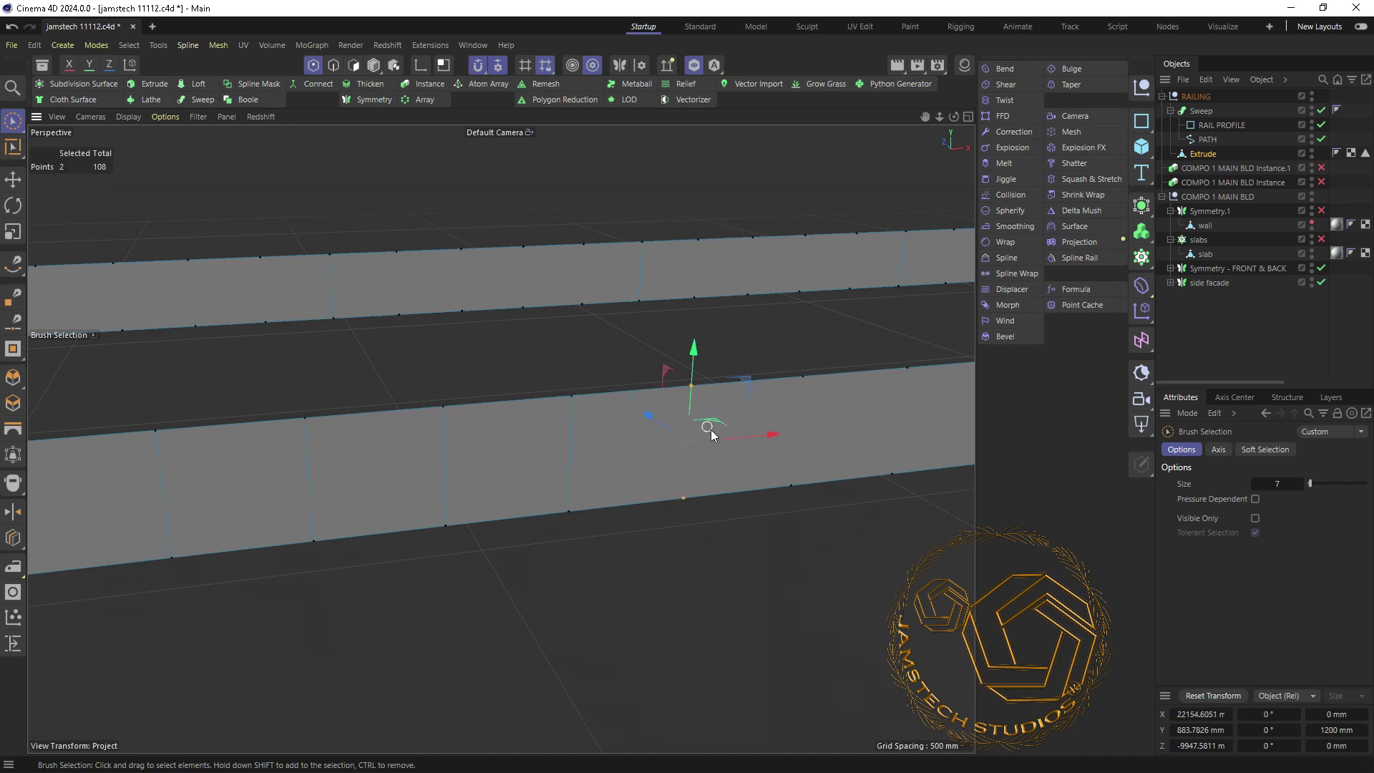
- Loop-select the left wall's point loop around the wall ring
{"action": "scroll", "coordinate": [885, 481], "scroll_direction": "down", "scroll_amount": 2}
{"action": "left_click", "coordinate": [604, 482], "text": "shift"}
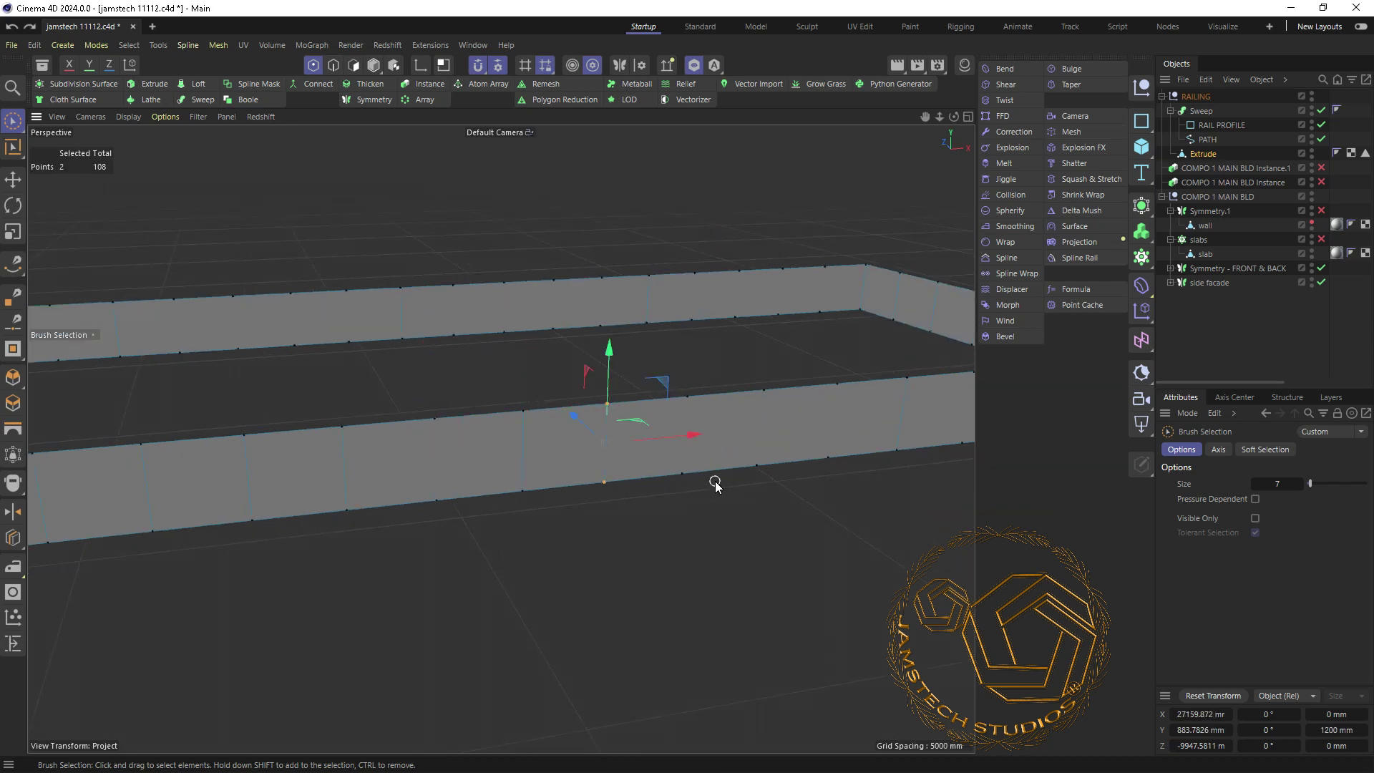
{"action": "scroll", "coordinate": [715, 483], "scroll_direction": "down", "scroll_amount": 3}
{"action": "left_click_drag", "start_coordinate": [451, 482], "coordinate": [166, 466], "text": "alt"}
{"action": "key", "text": "u"}
{"action": "key", "text": "l"}
{"action": "left_click", "coordinate": [166, 466]}
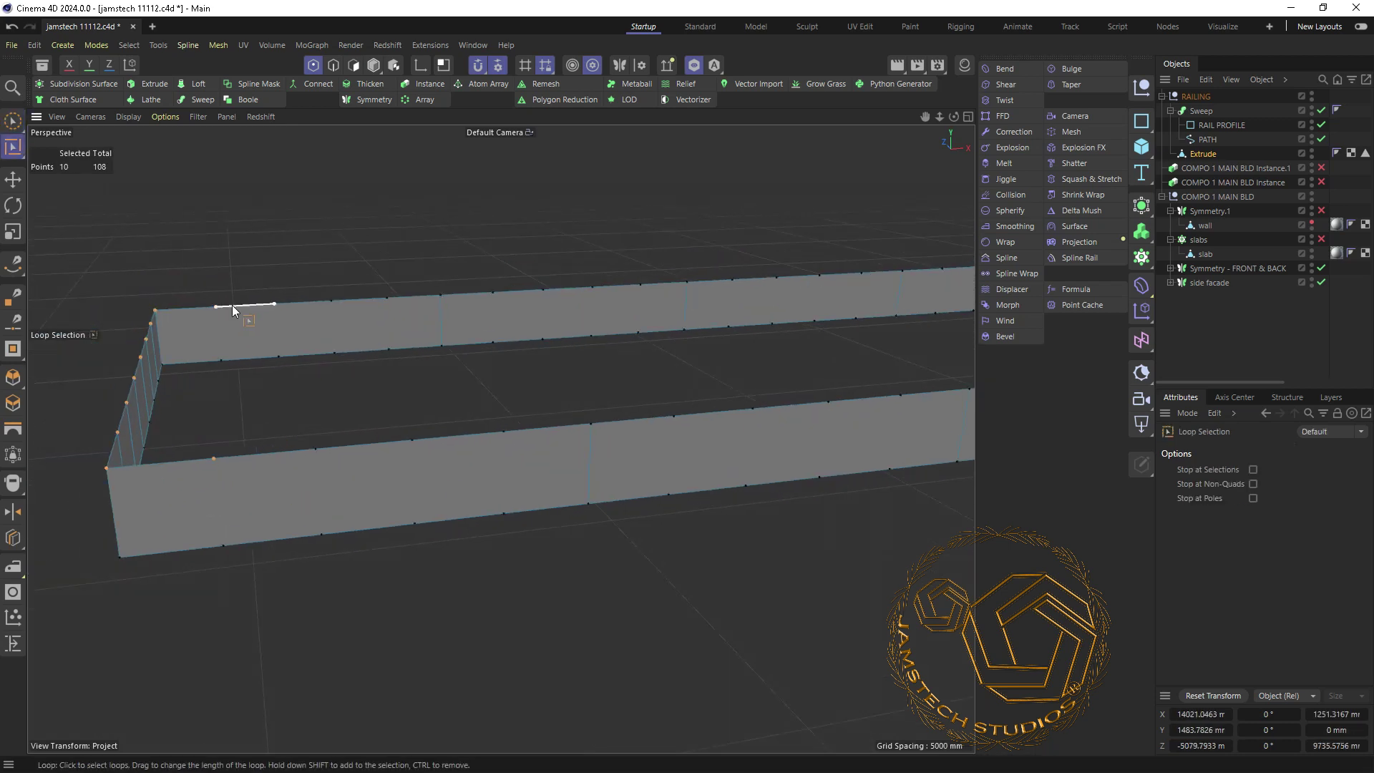
{"action": "scroll", "coordinate": [219, 461], "scroll_direction": "down", "scroll_amount": 2}
{"action": "scroll", "coordinate": [201, 427], "scroll_direction": "down", "scroll_amount": 2}
- In the multi-view layout, convert the wall's selected top edges into a spline
{"action": "key", "text": "F5"}
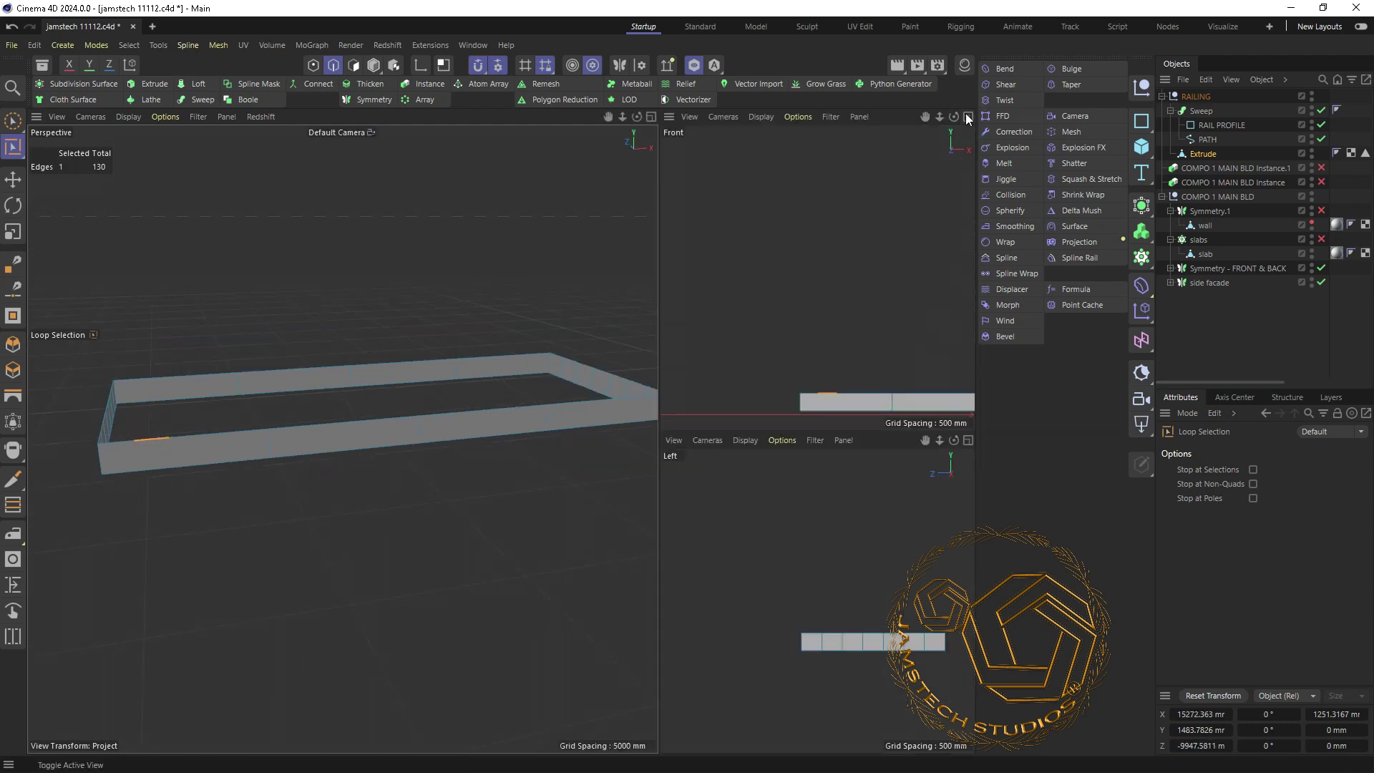
{"action": "key", "text": "F4"}
{"action": "left_click", "coordinate": [13, 147]}
{"action": "left_click", "coordinate": [69, 173]}
{"action": "key", "text": "F5"}
{"action": "right_click", "coordinate": [178, 286]}
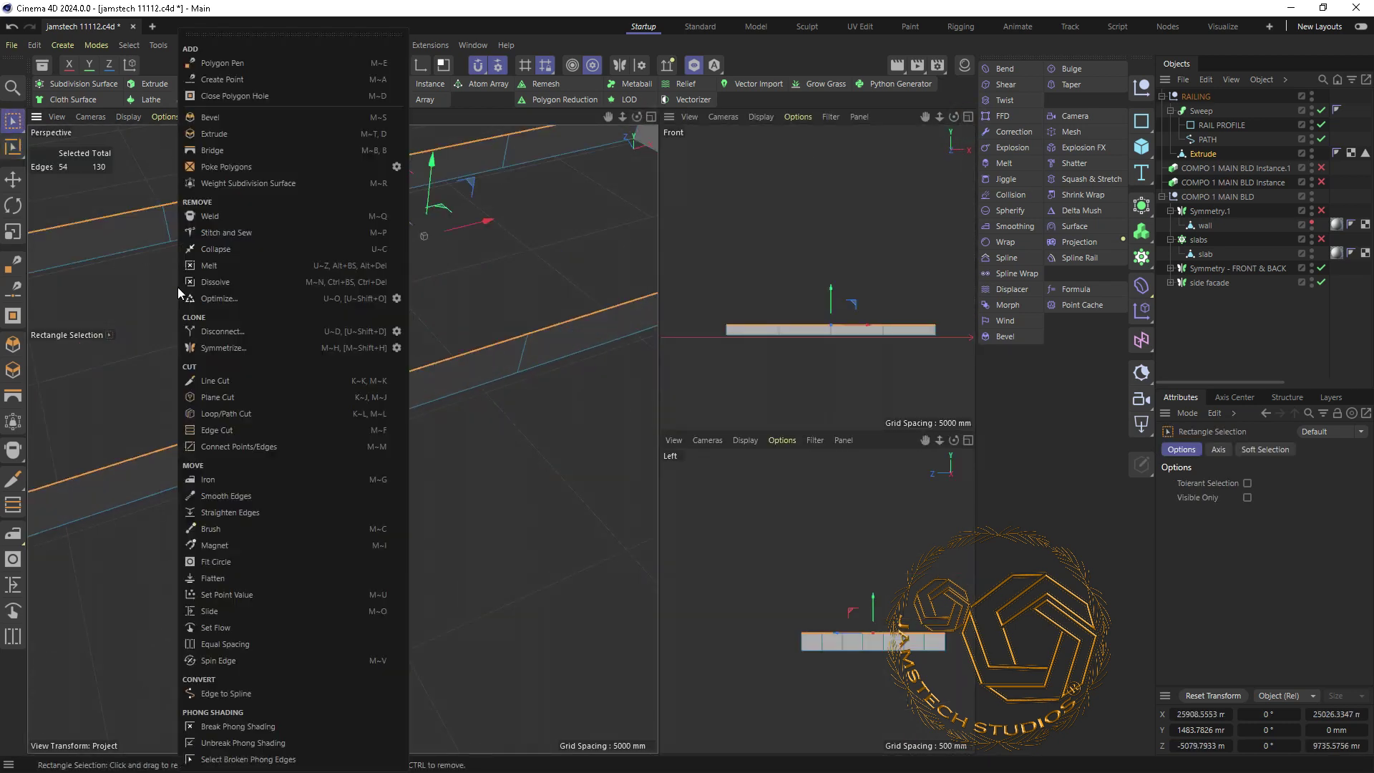
{"action": "left_click", "coordinate": [215, 287]}
{"action": "left_click", "coordinate": [1212, 170]}
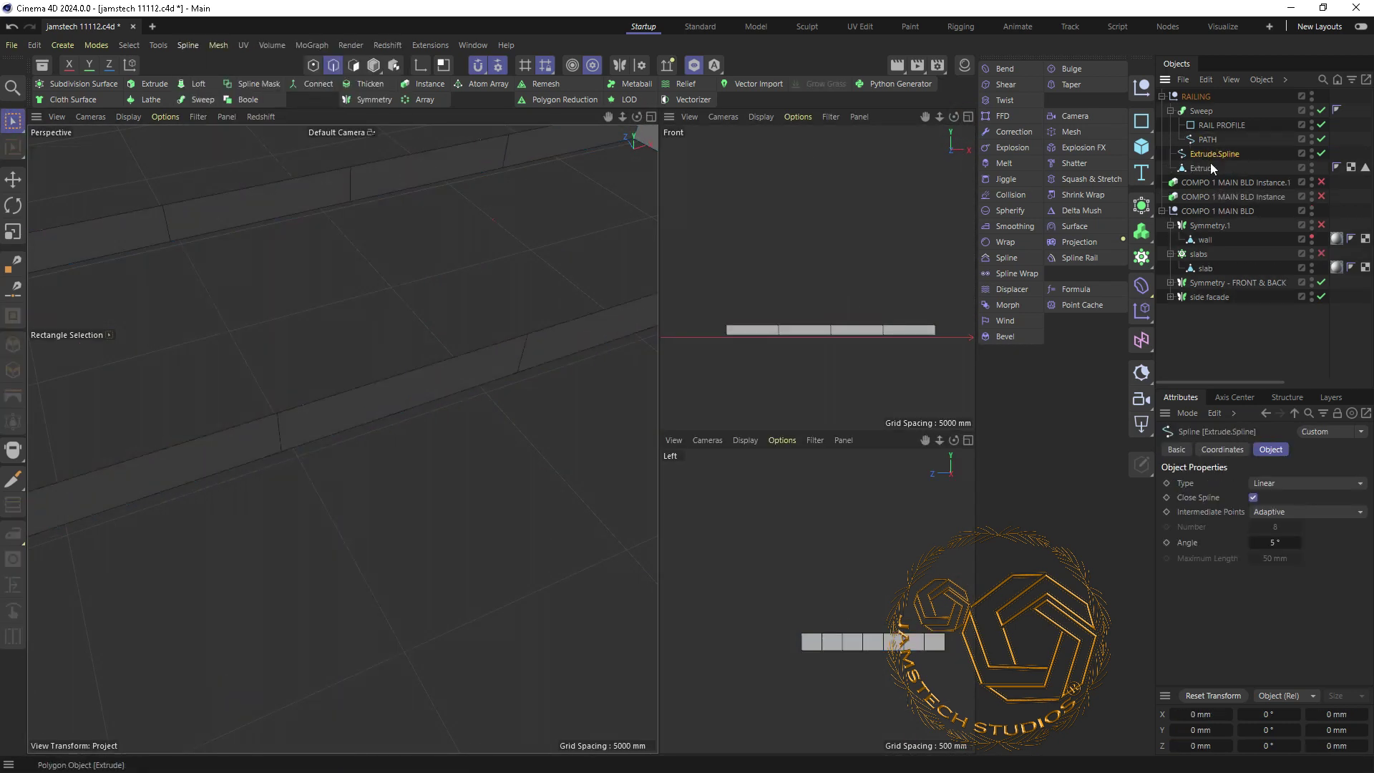
{"action": "left_click", "coordinate": [1211, 166]}
- Extrude the new spline, delete the original wall, and name the extrusion BALUSTER
{"action": "left_click", "coordinate": [154, 84], "text": "alt"}
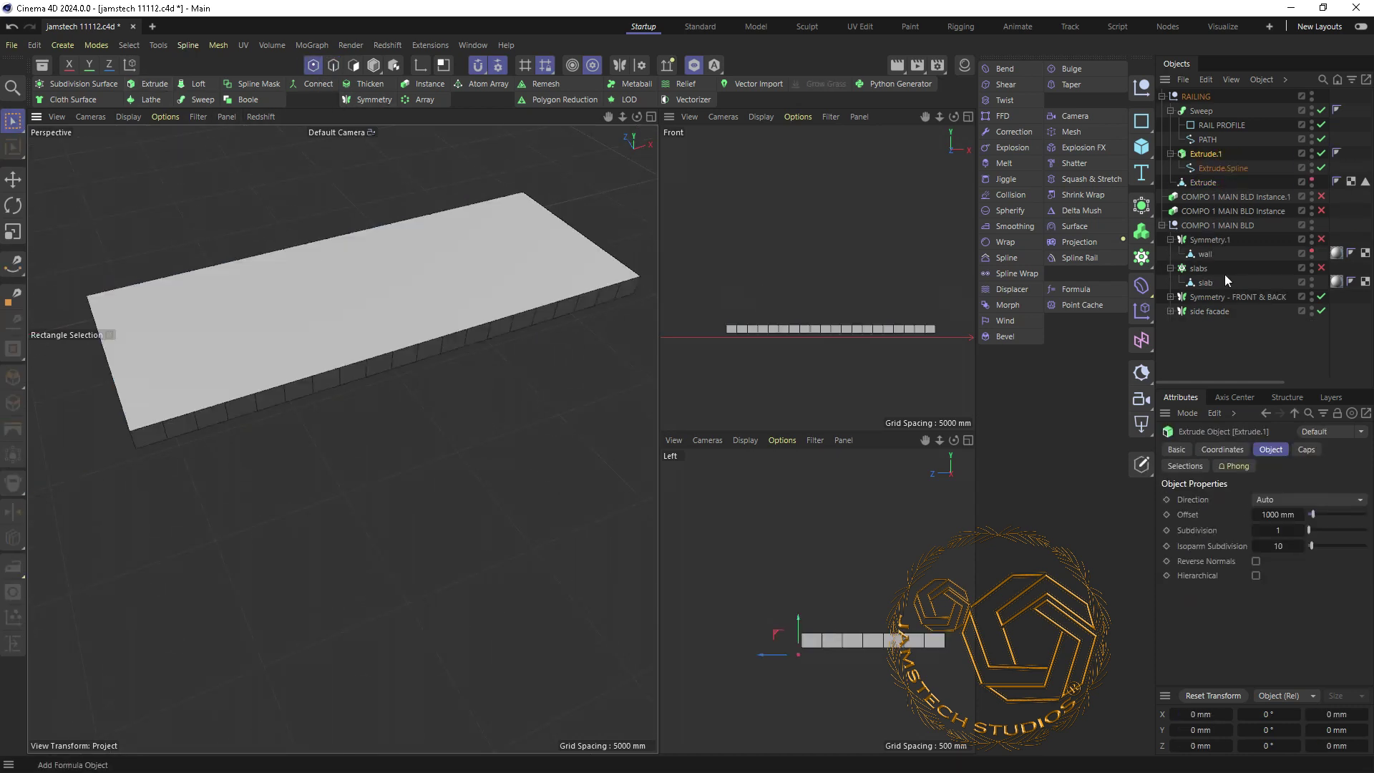
{"action": "key", "text": "Delete"}
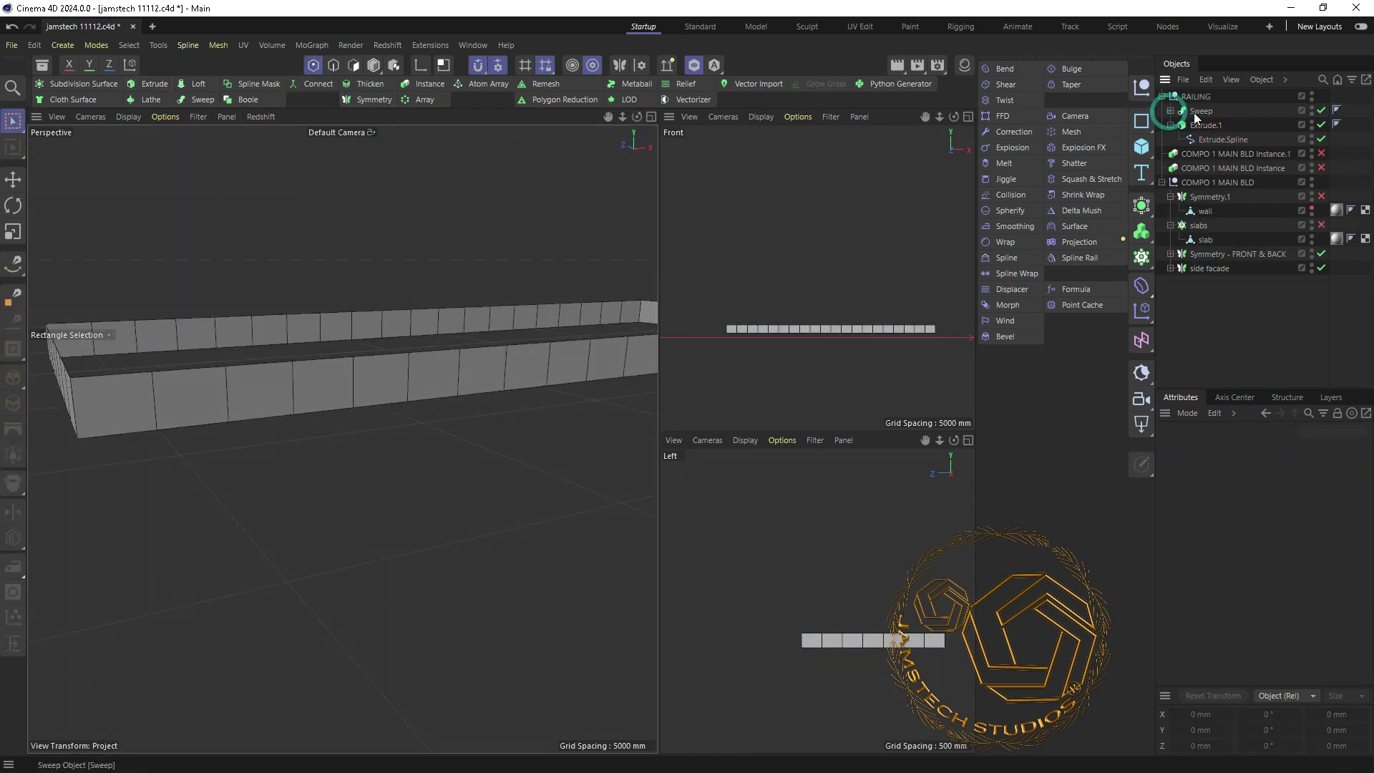
{"action": "type", "text": "HAND RAIL"}
{"action": "double_click", "coordinate": [1204, 125]}
{"action": "type", "text": "BALUSTER"}
{"action": "key", "text": "Return"}
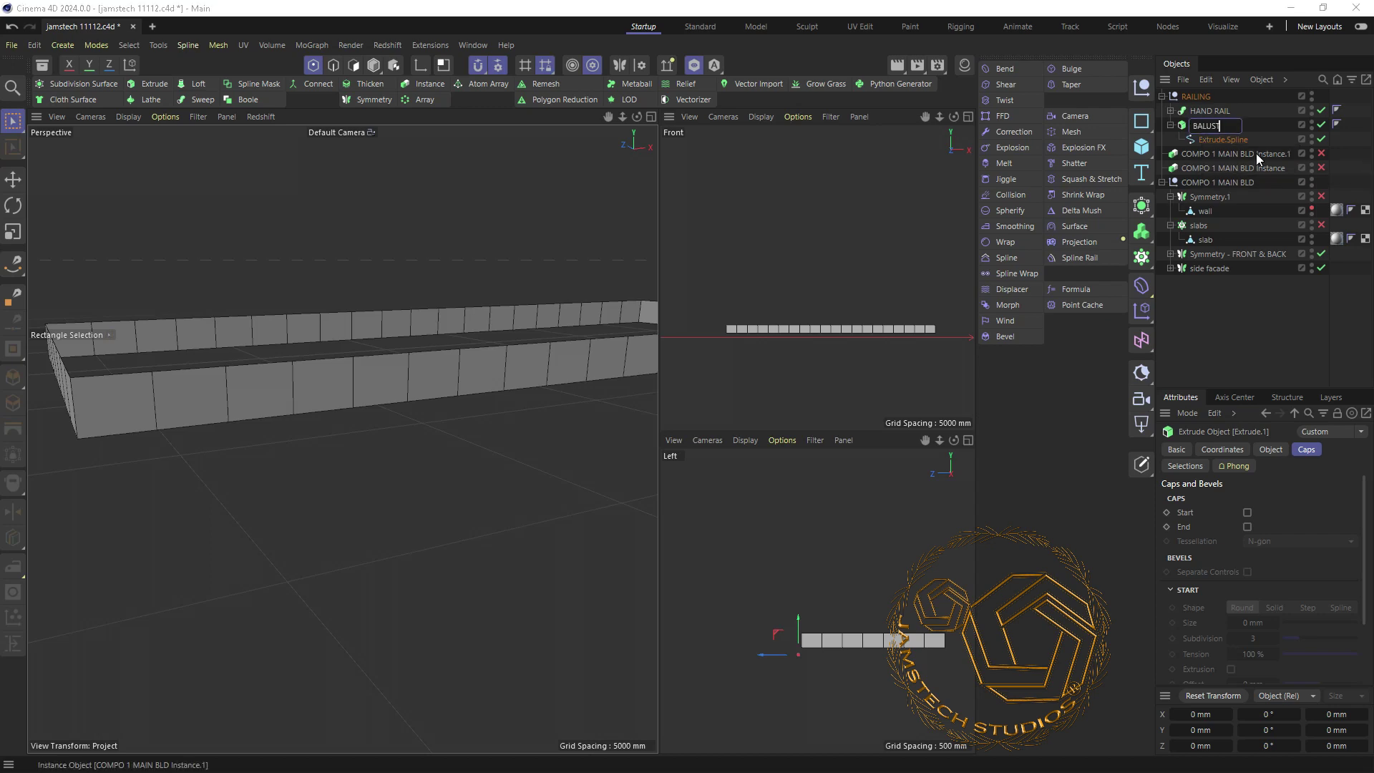
- Add a Trypogen railing around BALUSTER and move RAILING into COMPO 1 MAIN BLD
{"action": "left_click", "coordinate": [1171, 125]}
{"action": "left_click", "coordinate": [430, 45]}
{"action": "left_click", "coordinate": [444, 354], "text": "alt"}
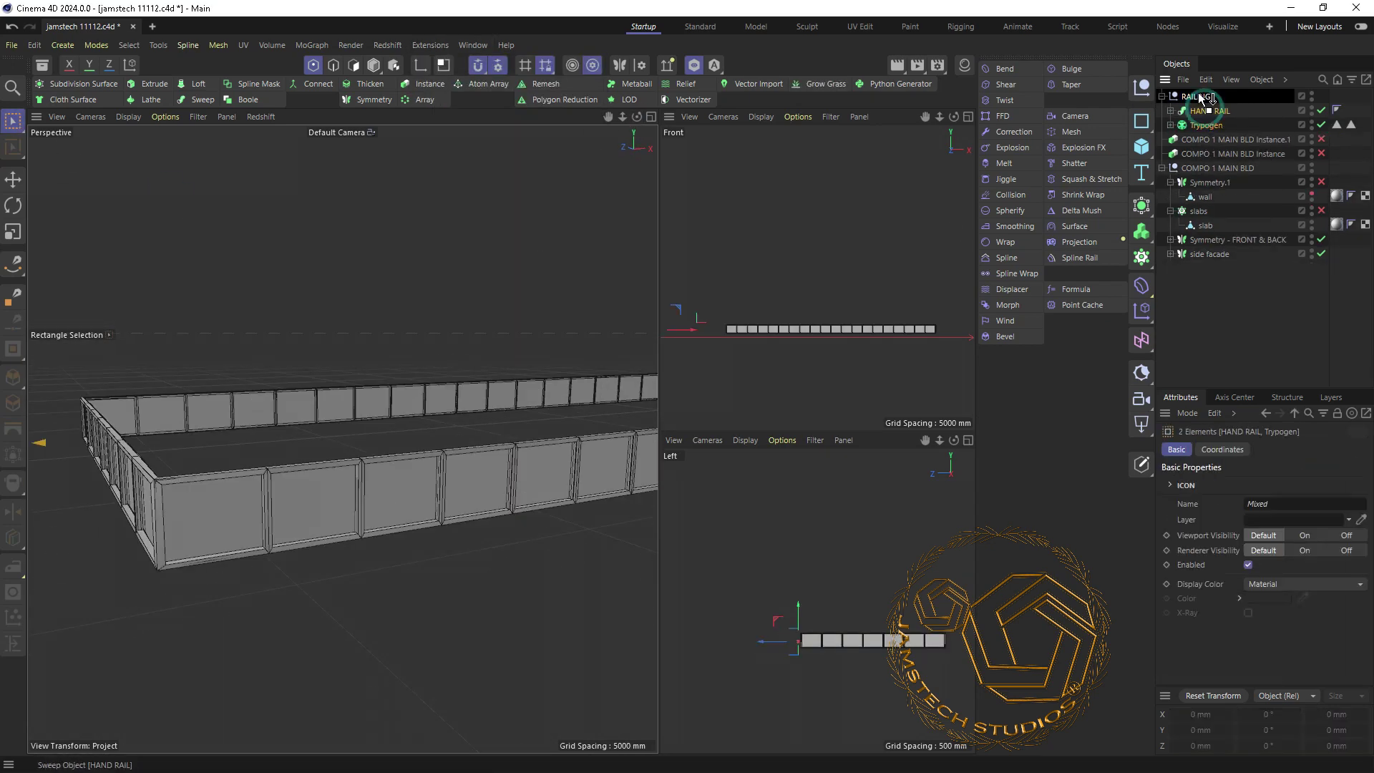
{"action": "key", "text": "shift+F2"}
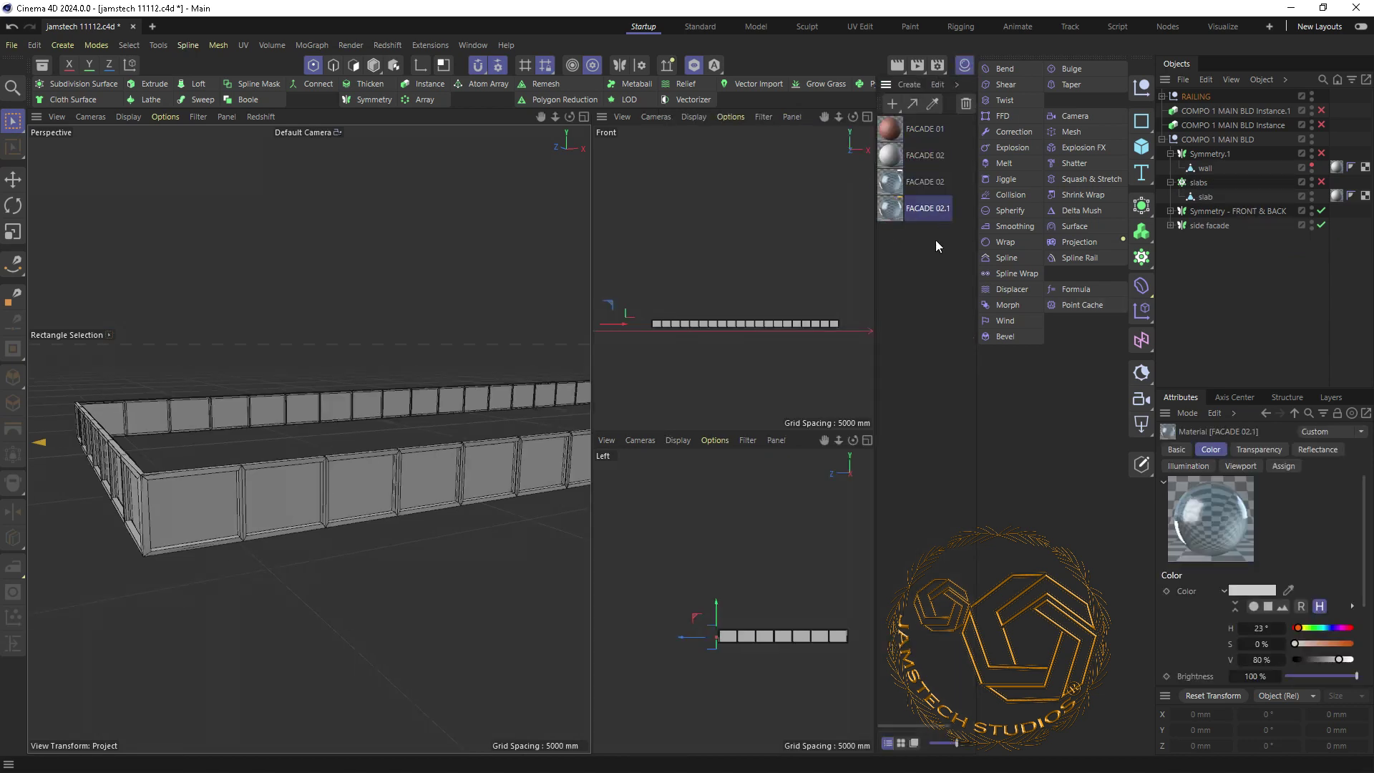
{"action": "left_click_drag", "start_coordinate": [1208, 147], "coordinate": [1210, 143]}
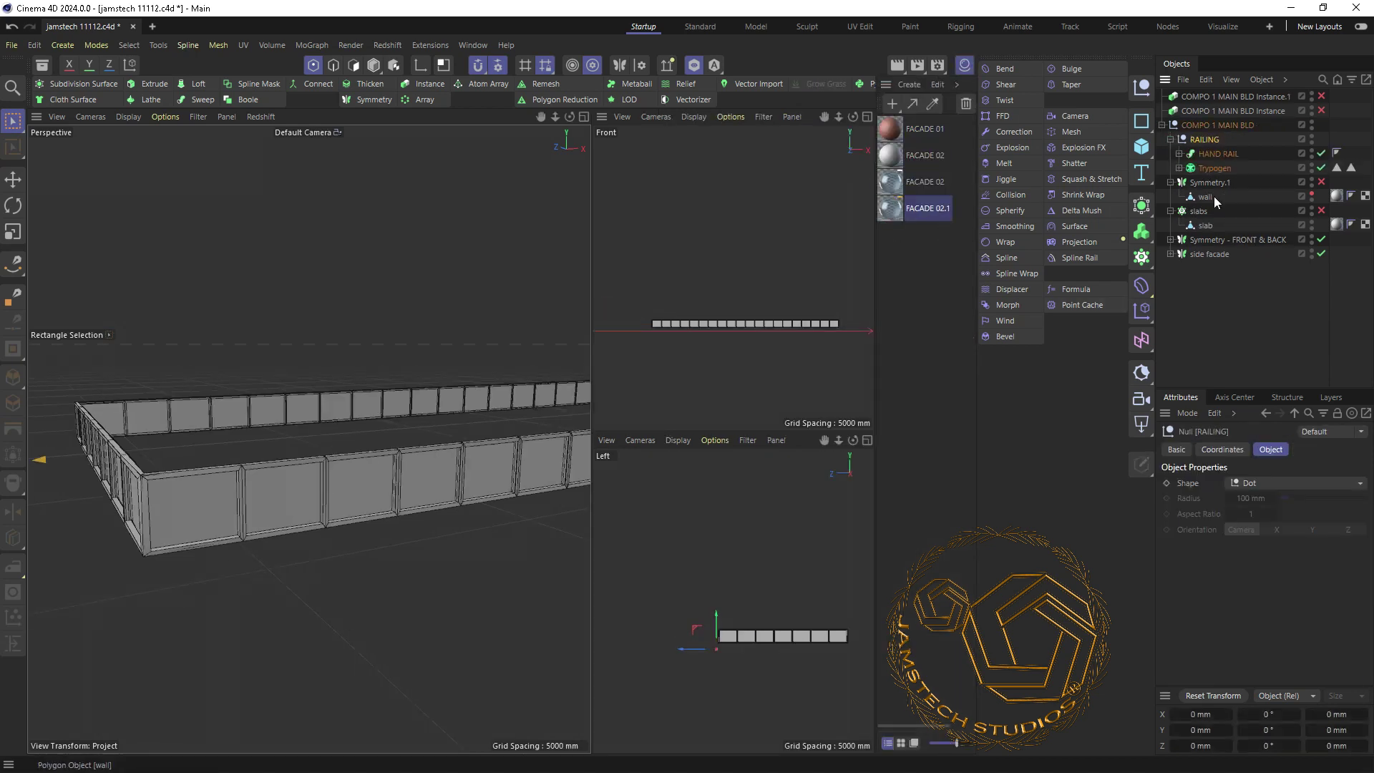
- Duplicate FACADE 01 as FACADE 02 and assign the FACADE materials to the railing parts
{"action": "mouse_move", "coordinate": [916, 127]}
{"action": "left_mouse_down", "text": "ctrl"}
{"action": "mouse_move", "coordinate": [939, 161]}
{"action": "mouse_move", "coordinate": [1215, 167]}
{"action": "left_mouse_up", "text": "ctrl"}
{"action": "double_click", "coordinate": [890, 155]}
{"action": "scroll", "coordinate": [404, 501], "scroll_direction": "up", "scroll_amount": 5}
{"action": "middle_click", "coordinate": [405, 501]}
{"action": "scroll", "coordinate": [582, 335], "scroll_direction": "up", "scroll_amount": 3}
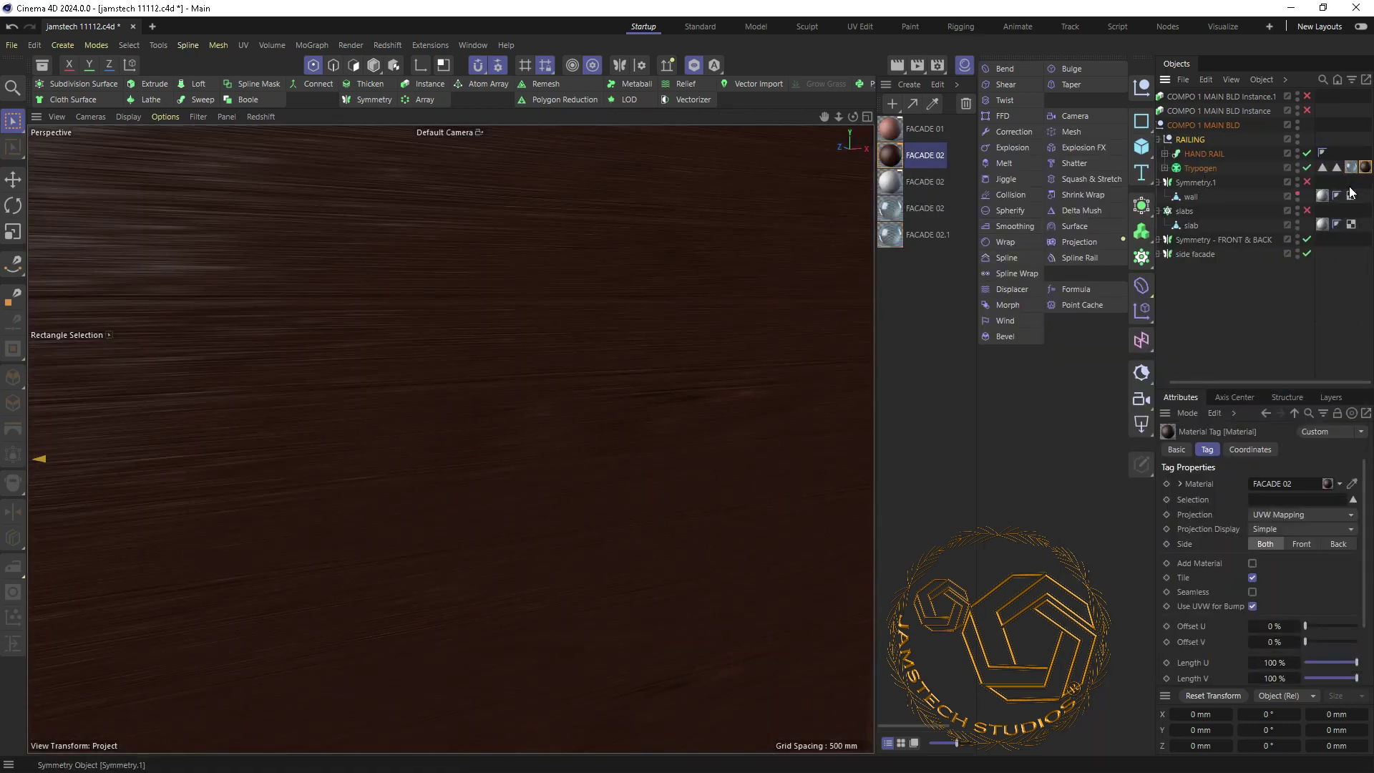
{"action": "left_click_drag", "start_coordinate": [1322, 166], "coordinate": [1288, 499]}
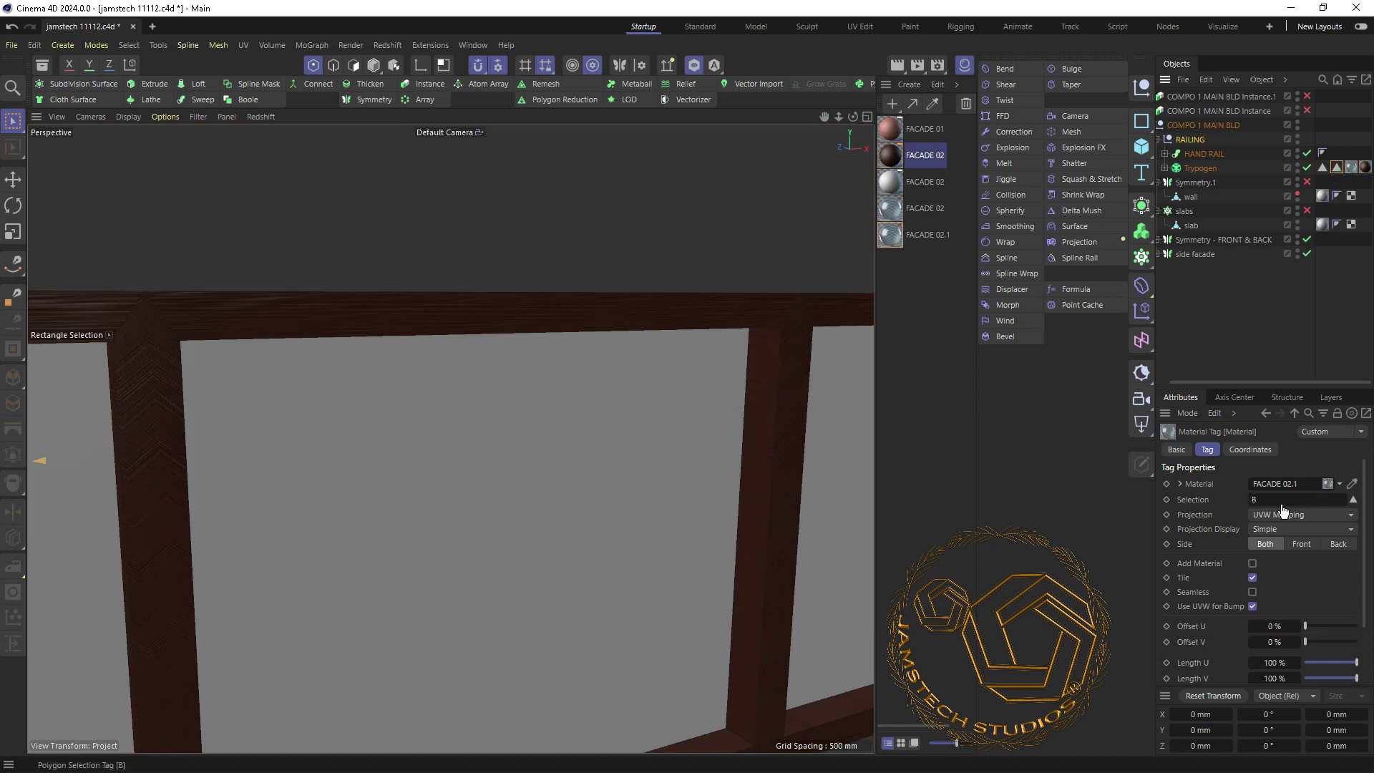
{"action": "scroll", "coordinate": [546, 432], "scroll_direction": "down", "scroll_amount": 5}
{"action": "scroll", "coordinate": [450, 433], "scroll_direction": "down", "scroll_amount": 5}
{"action": "scroll", "coordinate": [451, 432], "scroll_direction": "down", "scroll_amount": 3}
{"action": "left_click", "coordinate": [1200, 167]}
{"action": "left_click", "coordinate": [1312, 450]}
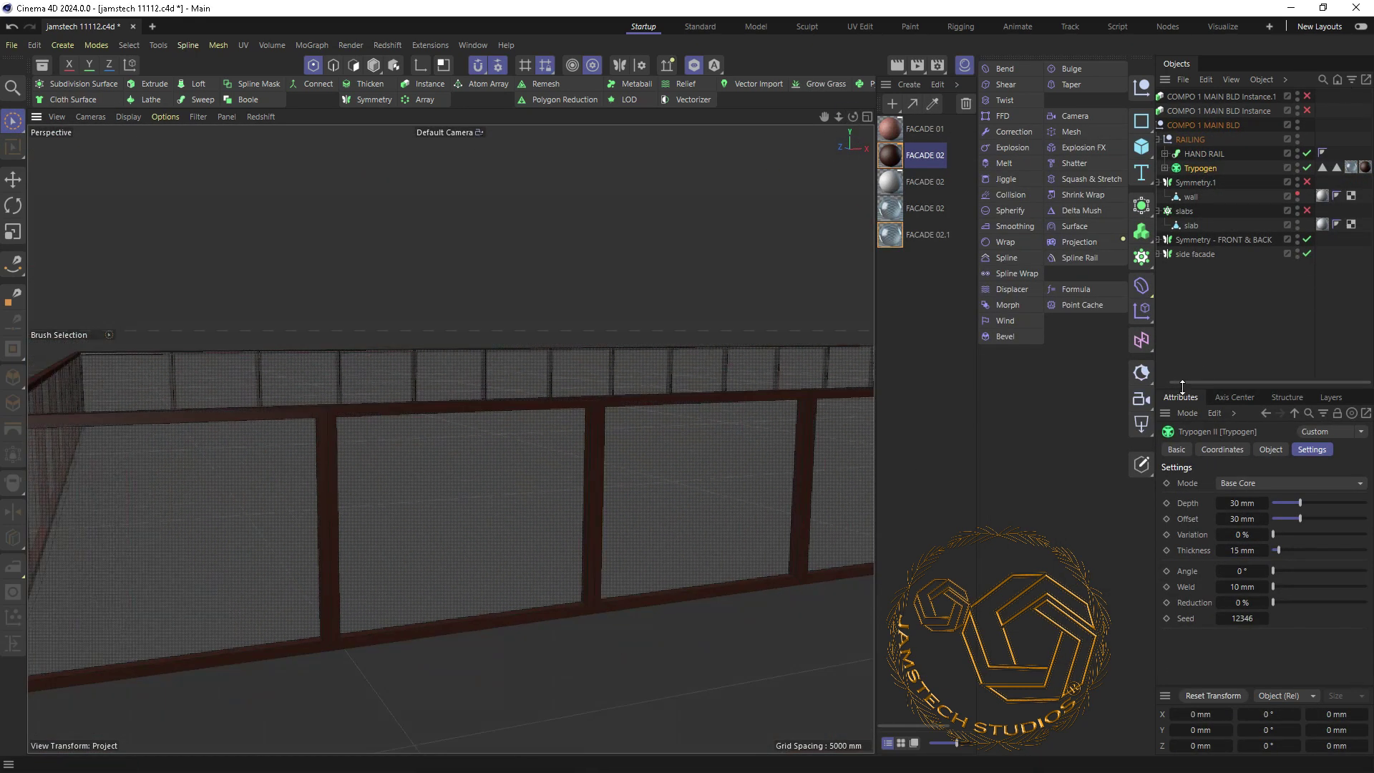
- Tint the glass absorption colour green and lower its reflection strength
{"action": "left_click", "coordinate": [695, 67]}
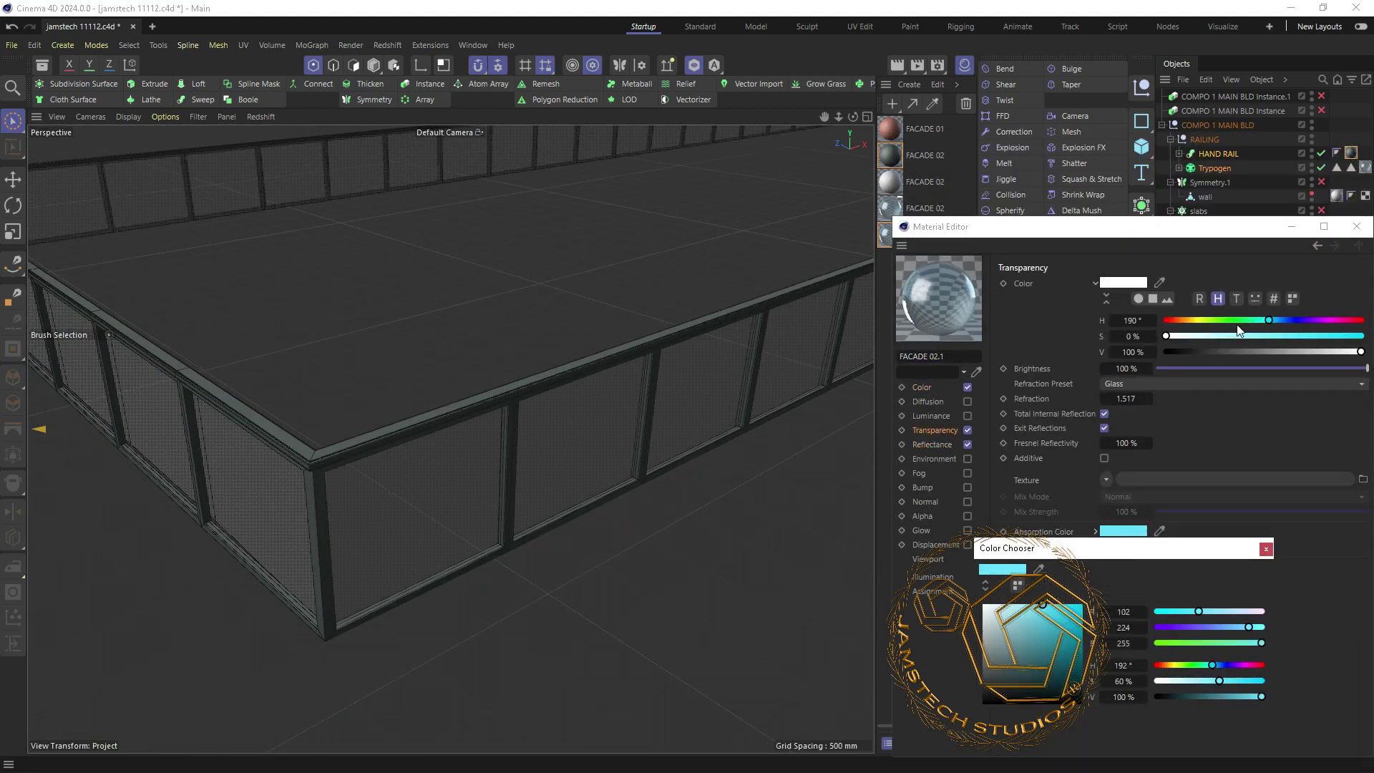
{"action": "left_click", "coordinate": [1124, 531]}
{"action": "left_click", "coordinate": [1266, 549]}
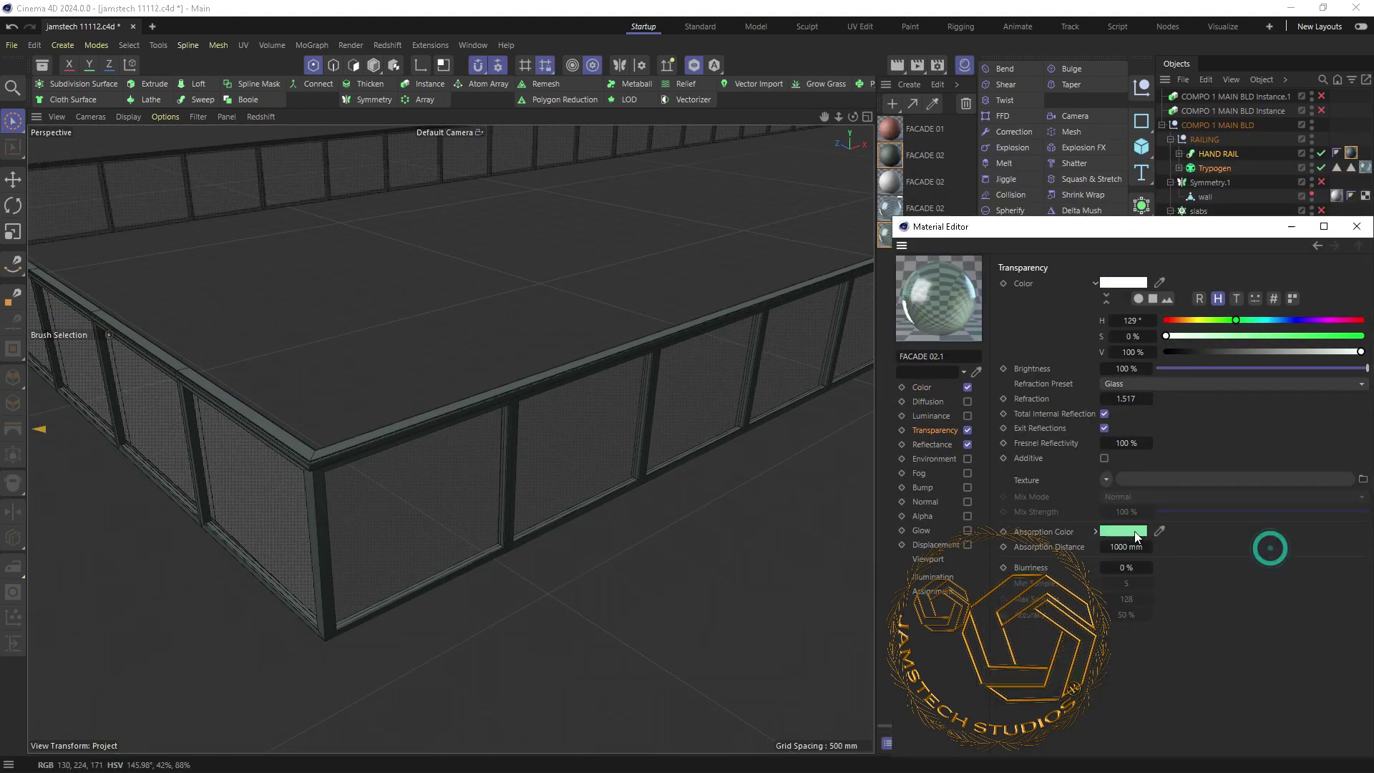
{"action": "left_click", "coordinate": [1216, 522]}
{"action": "left_click", "coordinate": [1149, 688]}
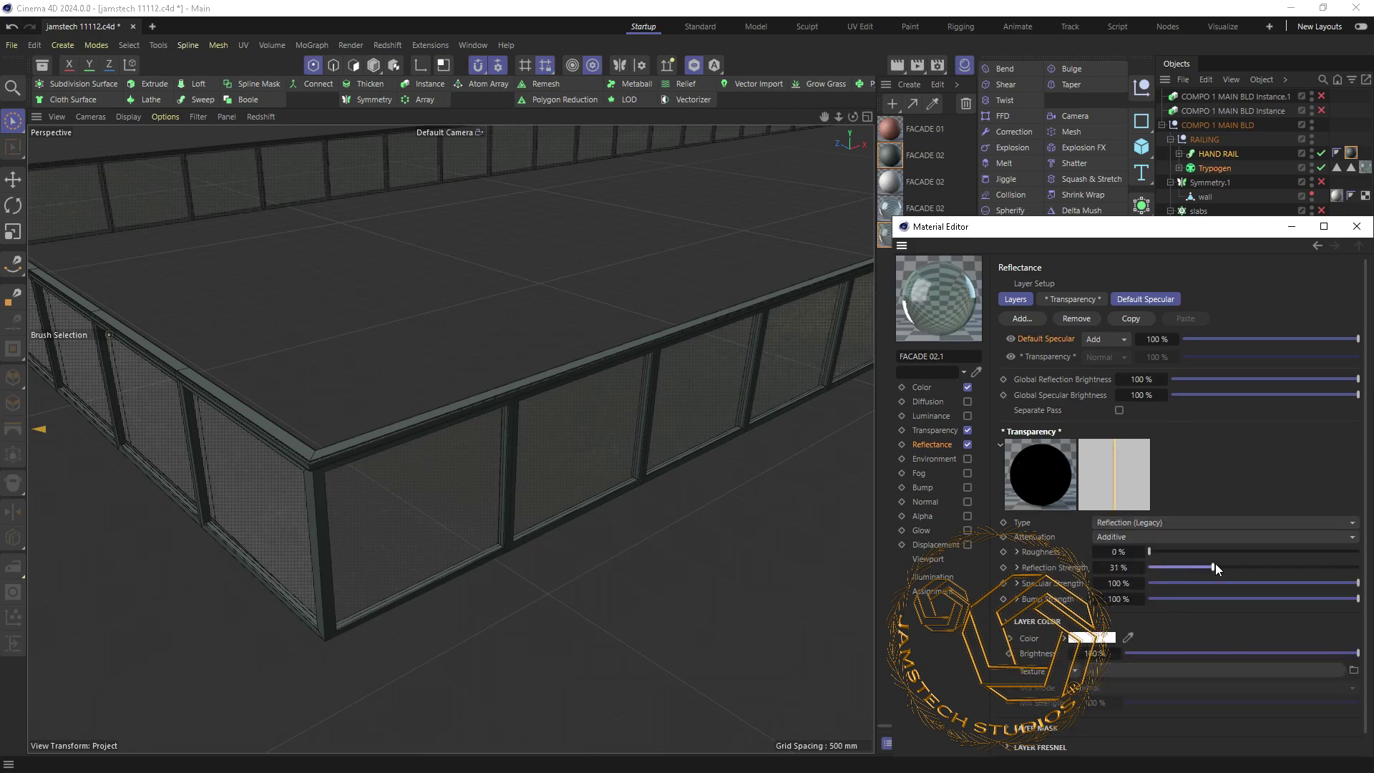
{"action": "left_click", "coordinate": [1209, 553]}
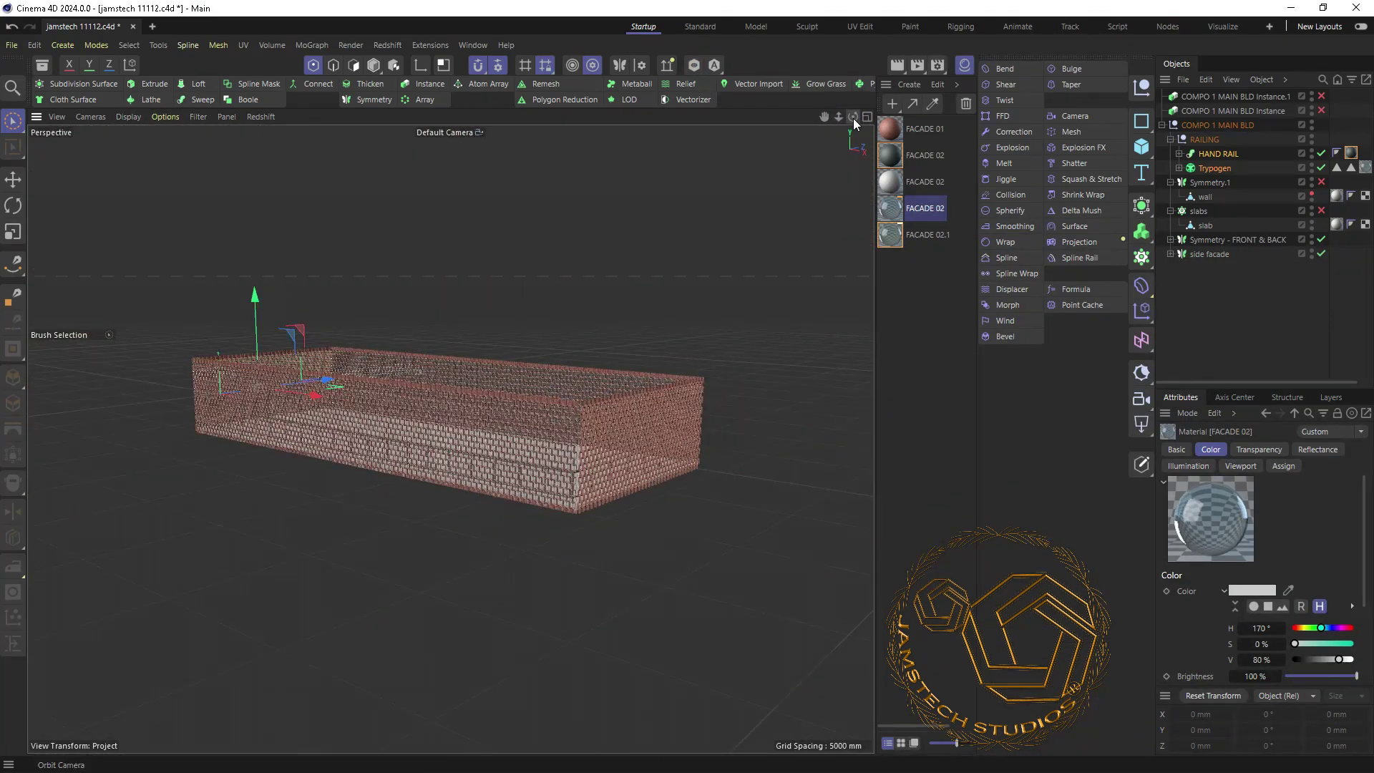
- Turn on the stacked building copies and orbit to inspect the railing and floors
{"action": "left_click_drag", "start_coordinate": [863, 127], "coordinate": [390, 75], "text": "alt"}
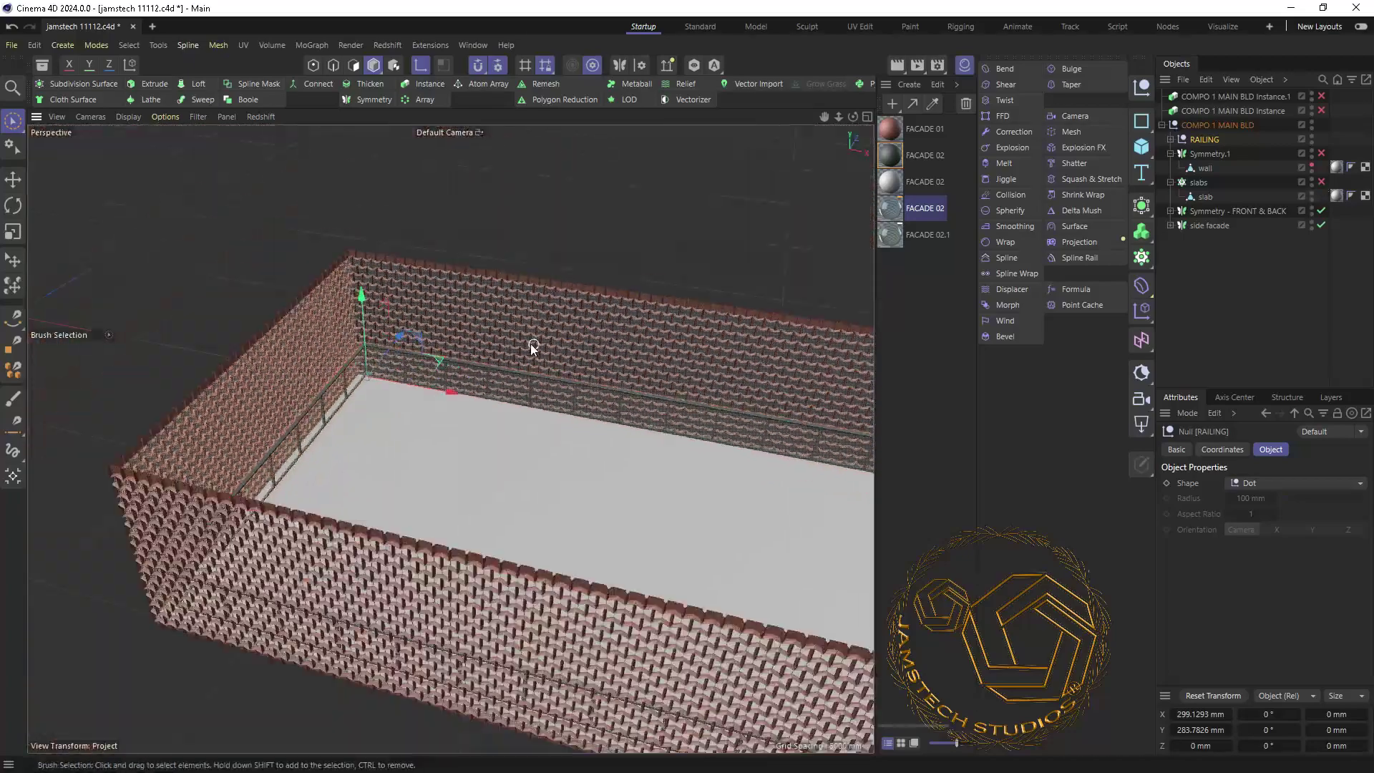
{"action": "left_click_drag", "start_coordinate": [392, 449], "coordinate": [449, 438], "text": "alt"}
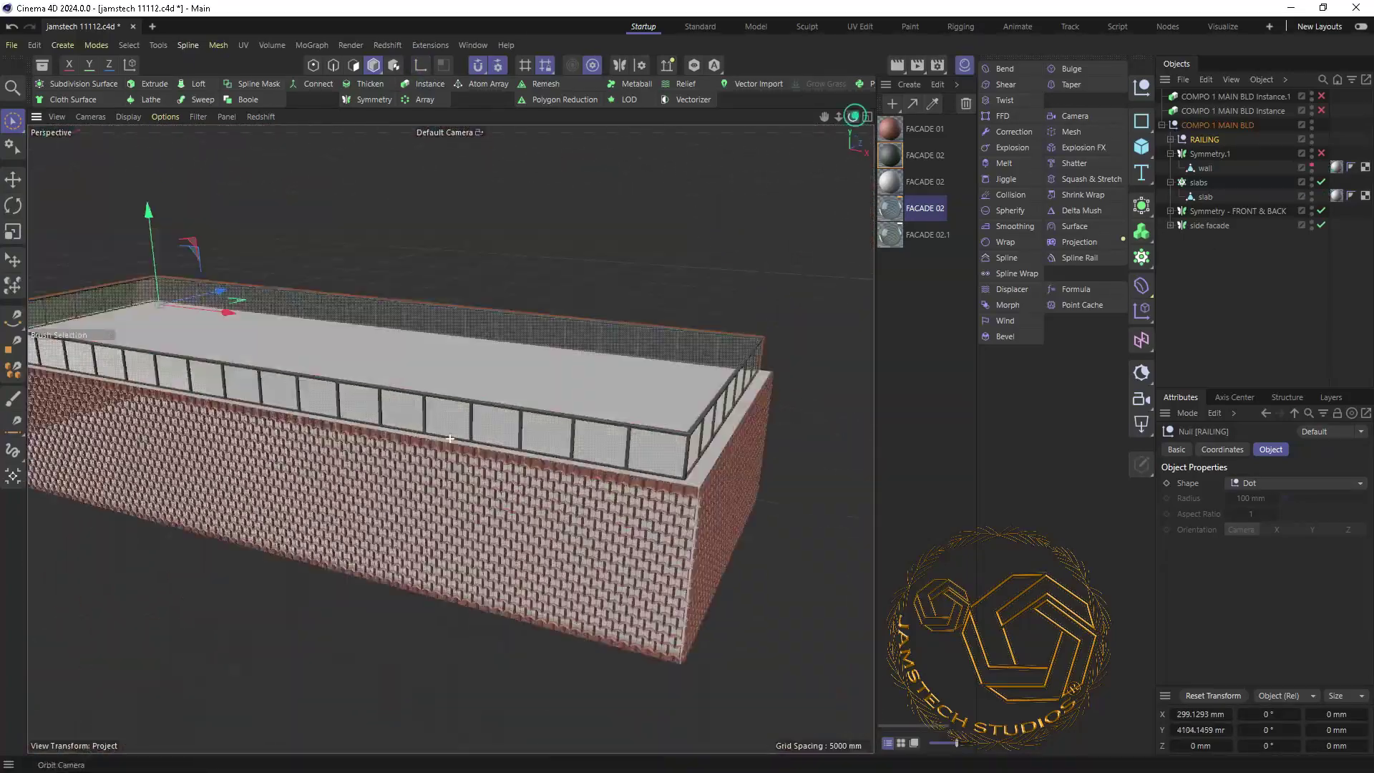
{"action": "left_click", "coordinate": [1321, 96]}
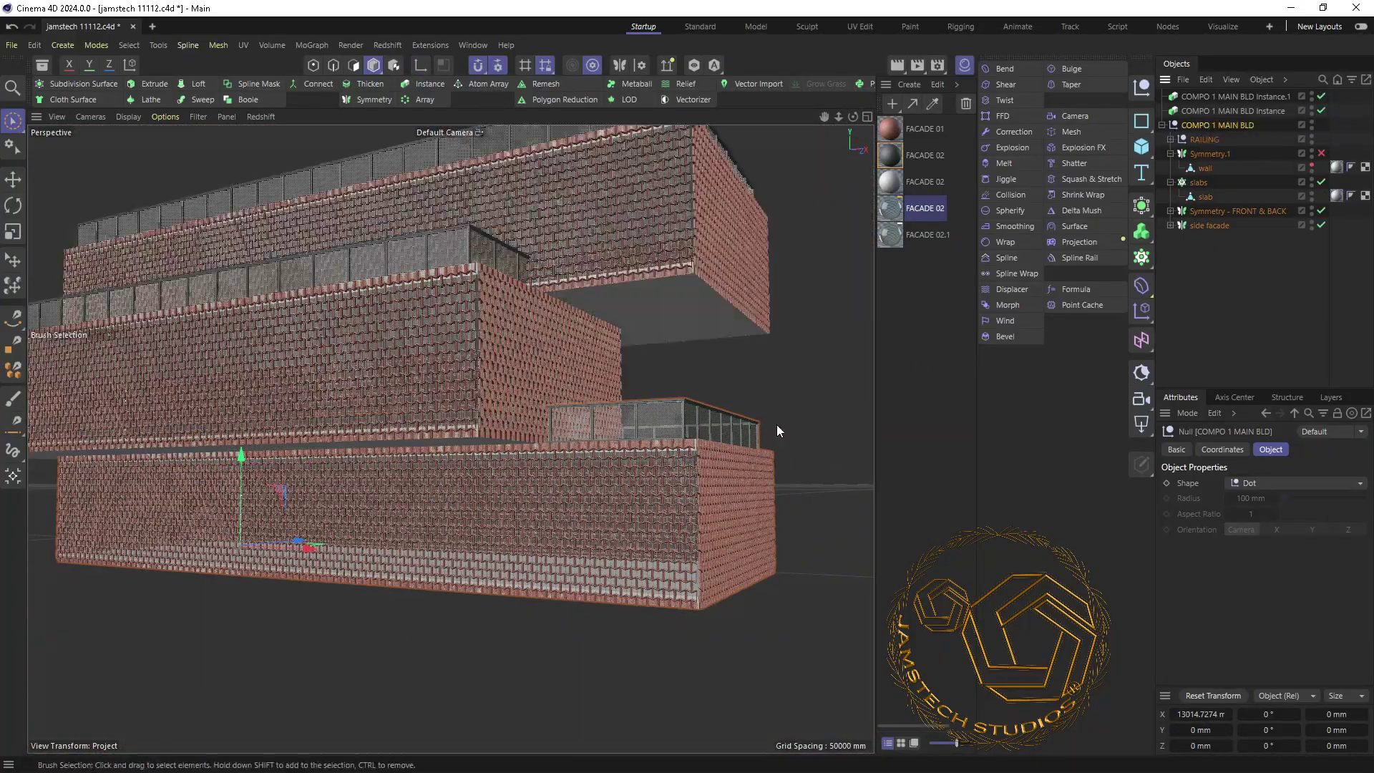
{"action": "left_click_drag", "start_coordinate": [776, 423], "coordinate": [449, 438], "text": "alt"}
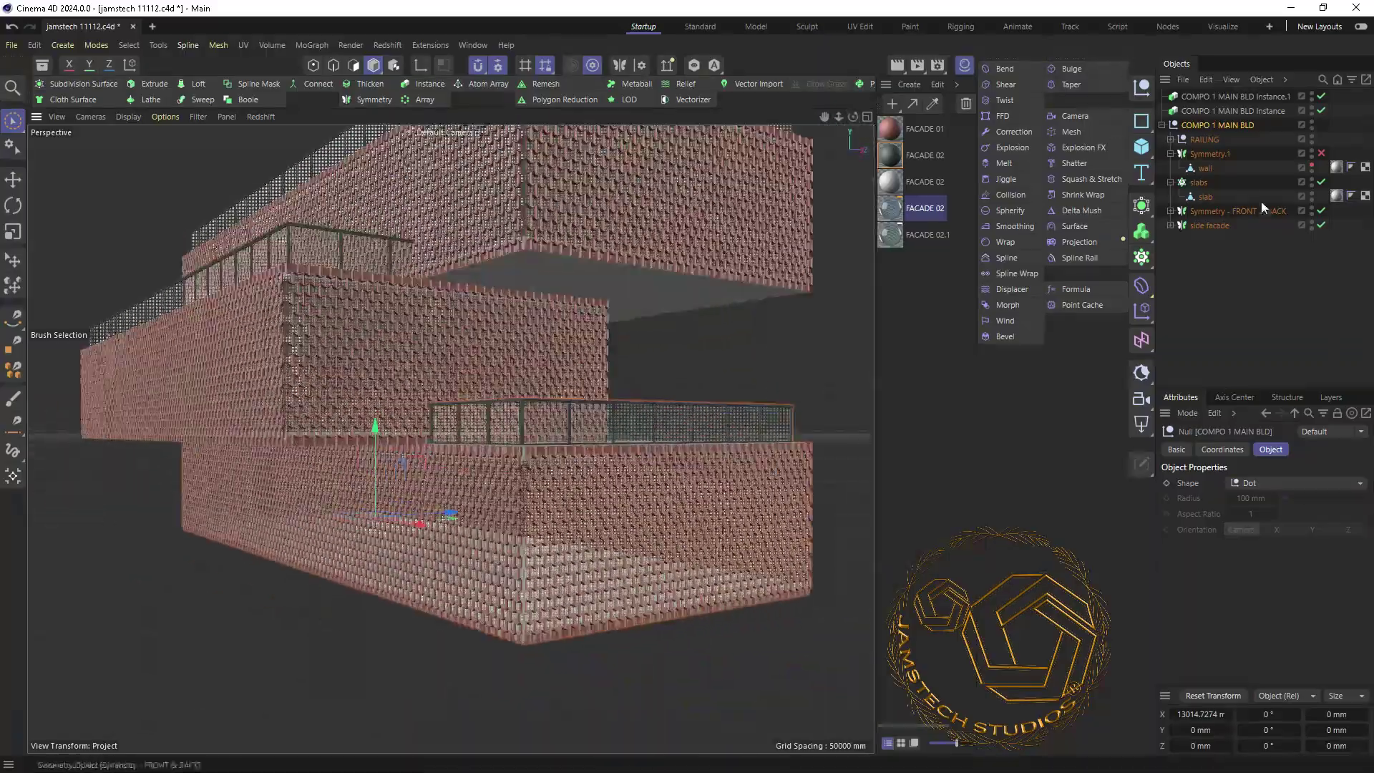
{"action": "left_click", "coordinate": [756, 26]}
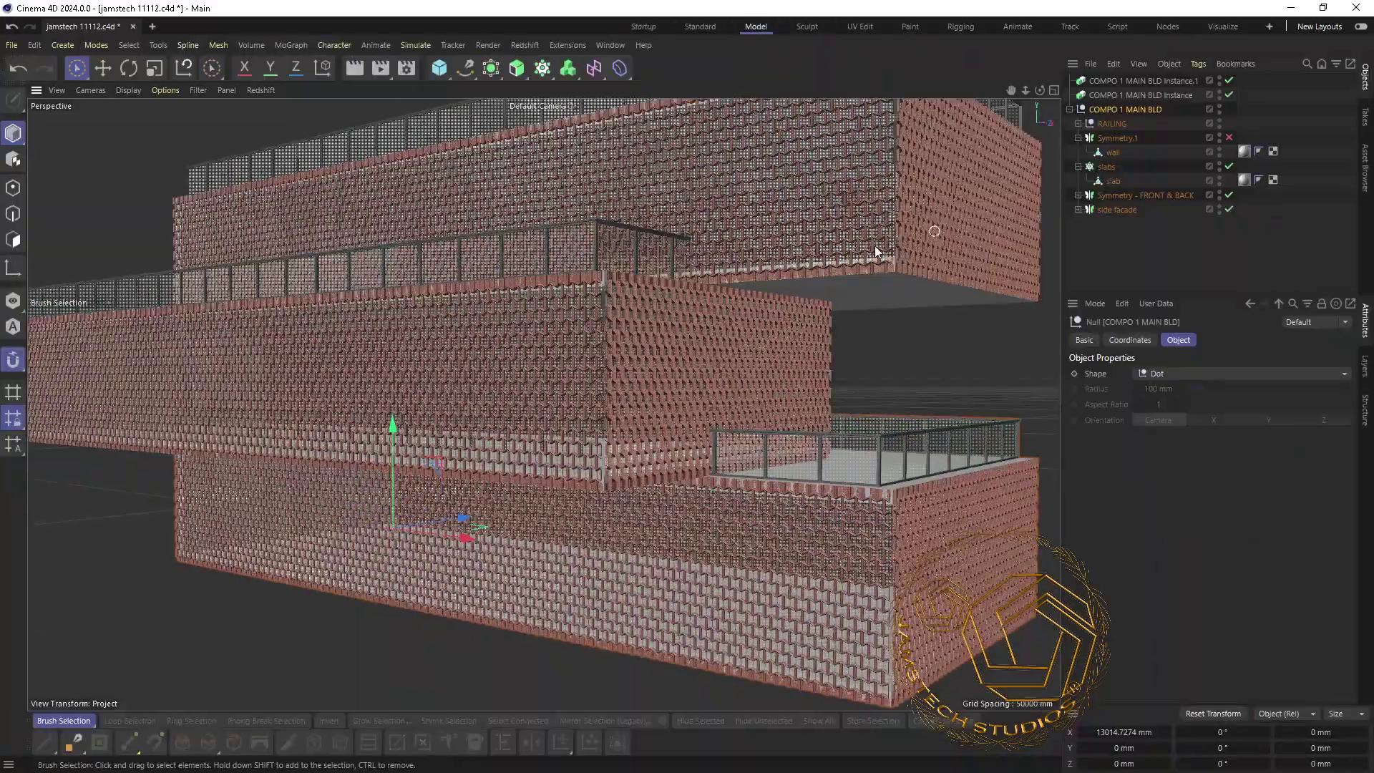
{"action": "scroll", "coordinate": [500, 402], "scroll_direction": "up", "scroll_amount": 5}
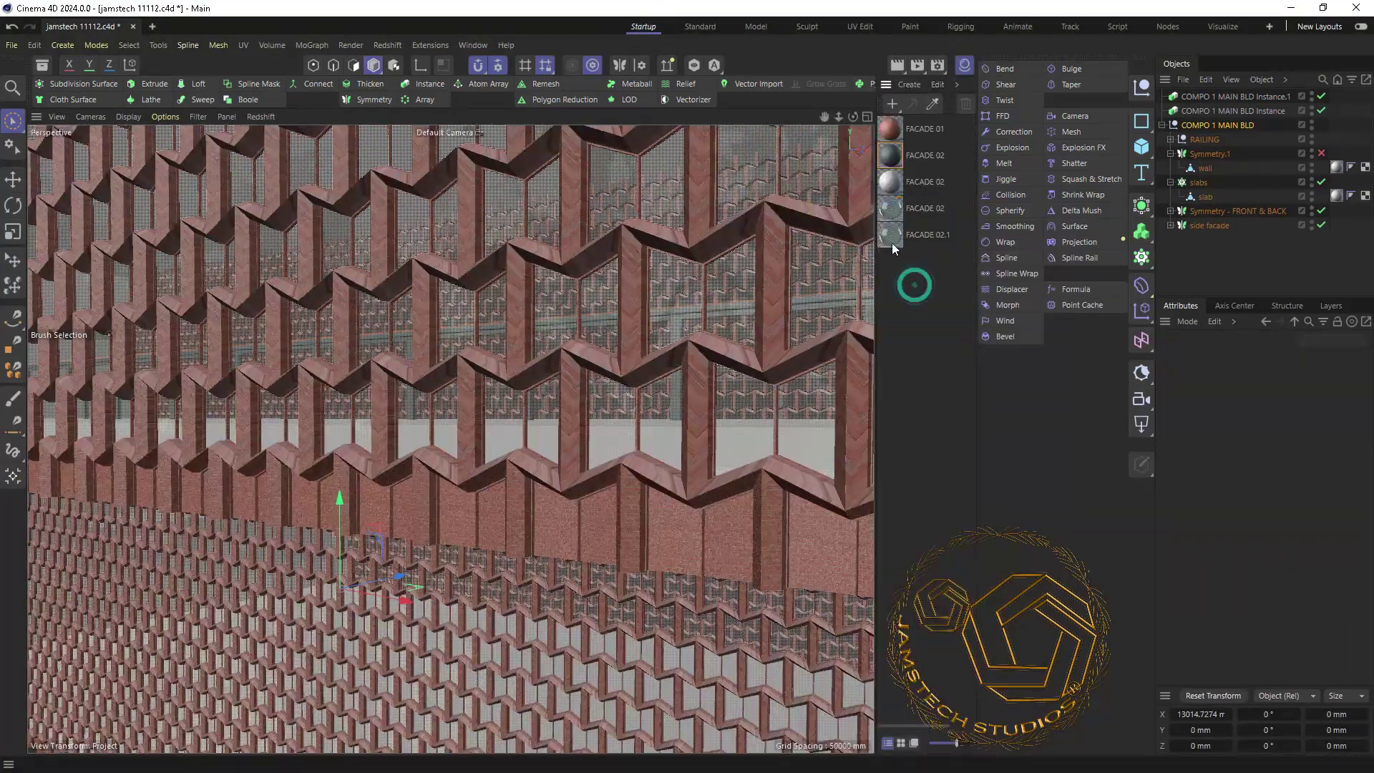
- Raise the FACADE 02 glass transparency brightness to 72%
{"action": "double_click", "coordinate": [891, 243]}
{"action": "left_click_drag", "start_coordinate": [1210, 340], "coordinate": [1227, 342]}
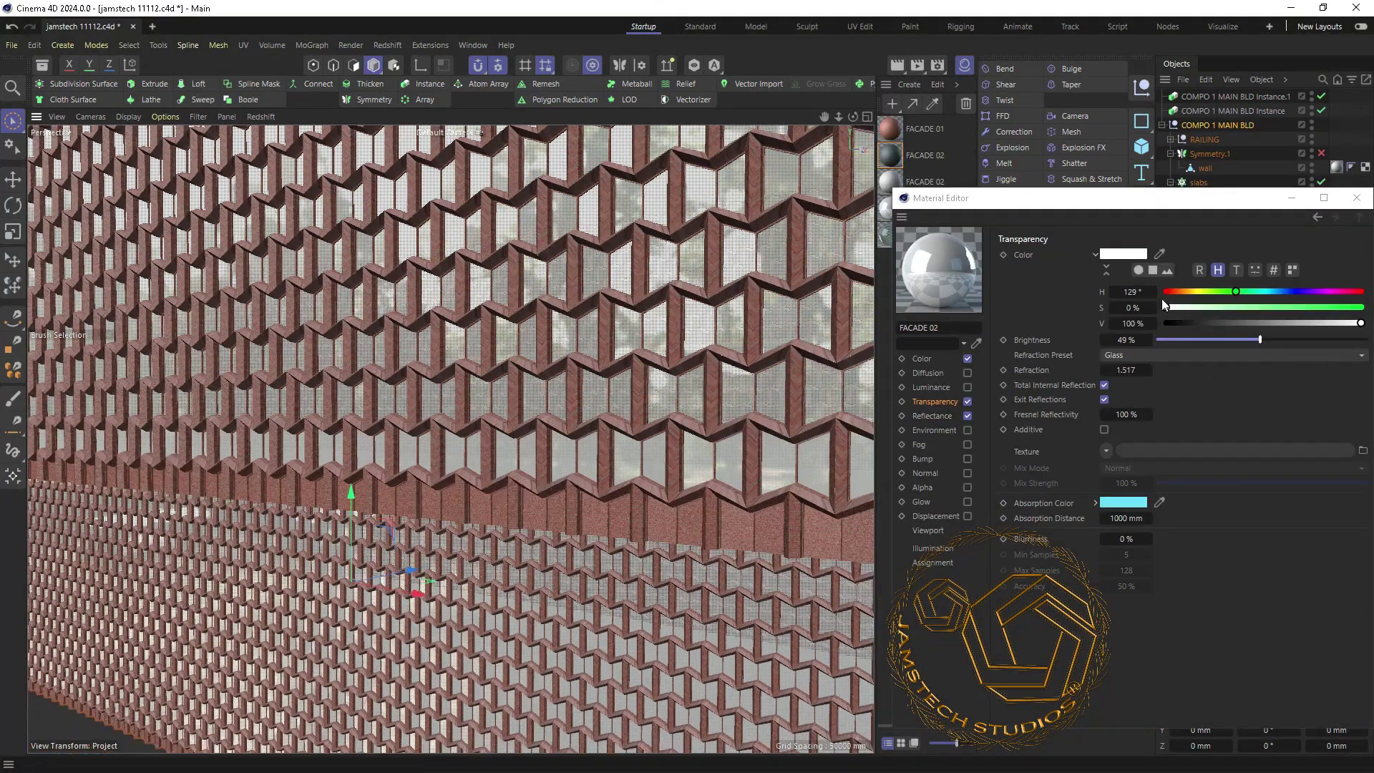
{"action": "left_click_drag", "start_coordinate": [1230, 335], "coordinate": [1304, 364]}
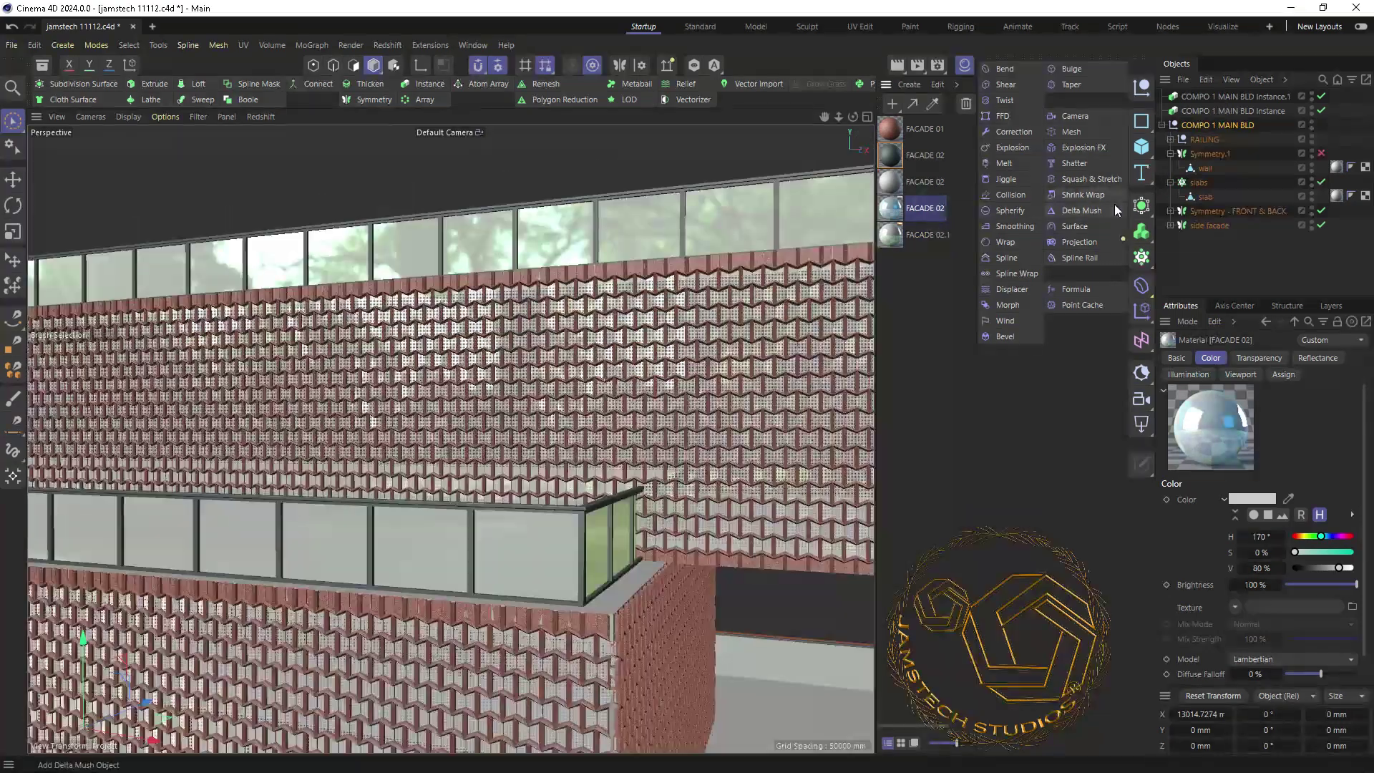
{"action": "left_click", "coordinate": [1283, 374]}
{"action": "left_click_drag", "start_coordinate": [410, 373], "coordinate": [581, 373], "text": "alt"}
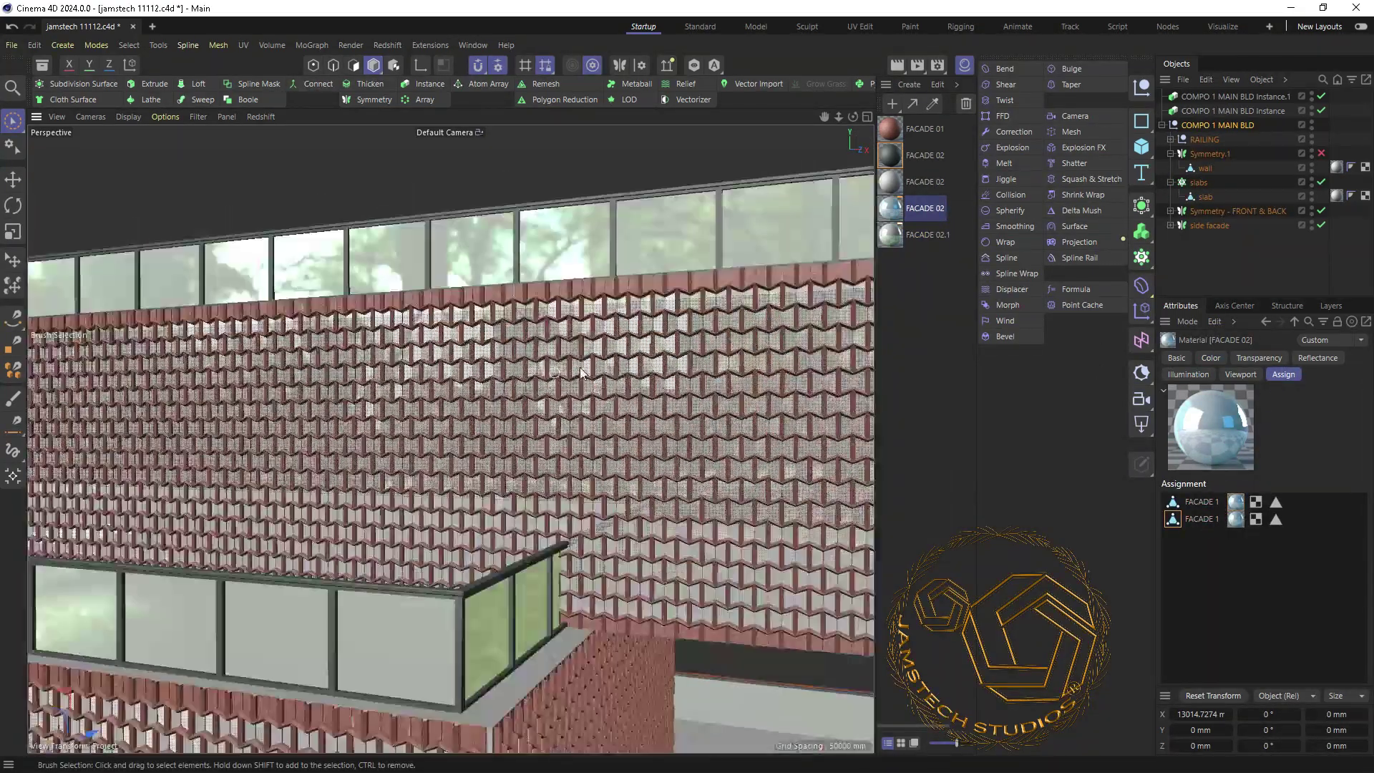
- Set the FACADE 02 reflectance layer colour to a saturated teal-green
{"action": "double_click", "coordinate": [893, 212]}
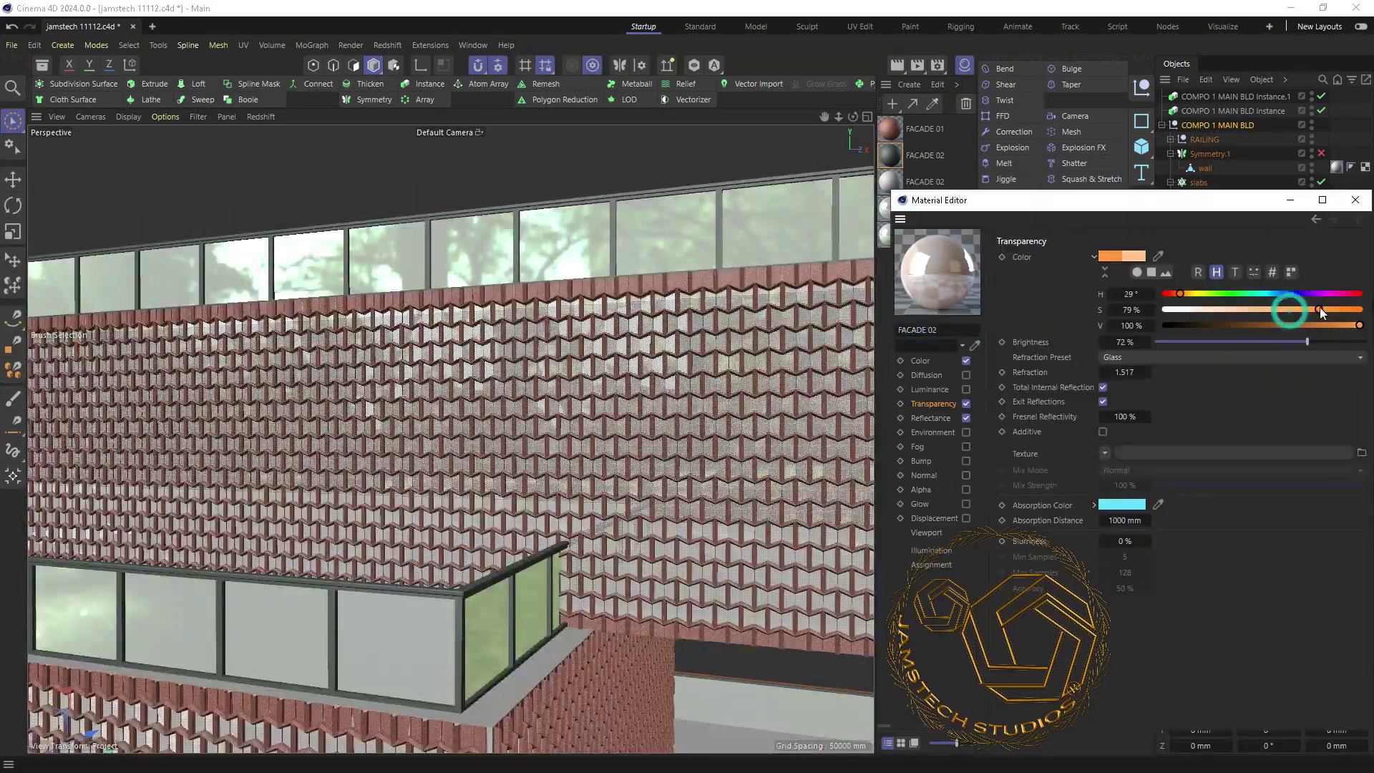
{"action": "left_click", "coordinate": [931, 418]}
{"action": "left_click", "coordinate": [1080, 593]}
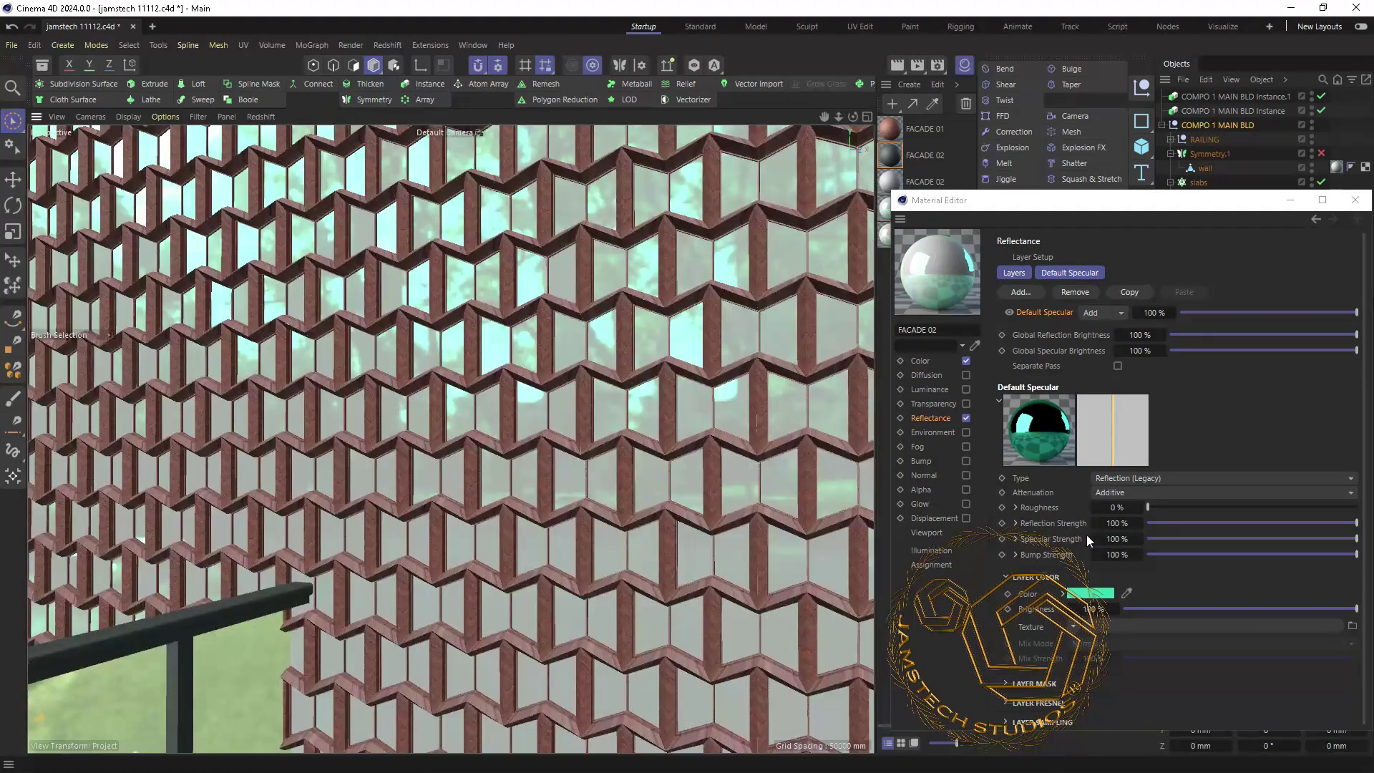
{"action": "left_click", "coordinate": [1090, 593]}
{"action": "left_click", "coordinate": [1257, 466]}
{"action": "left_click", "coordinate": [919, 361]}
{"action": "left_click", "coordinate": [1088, 256]}
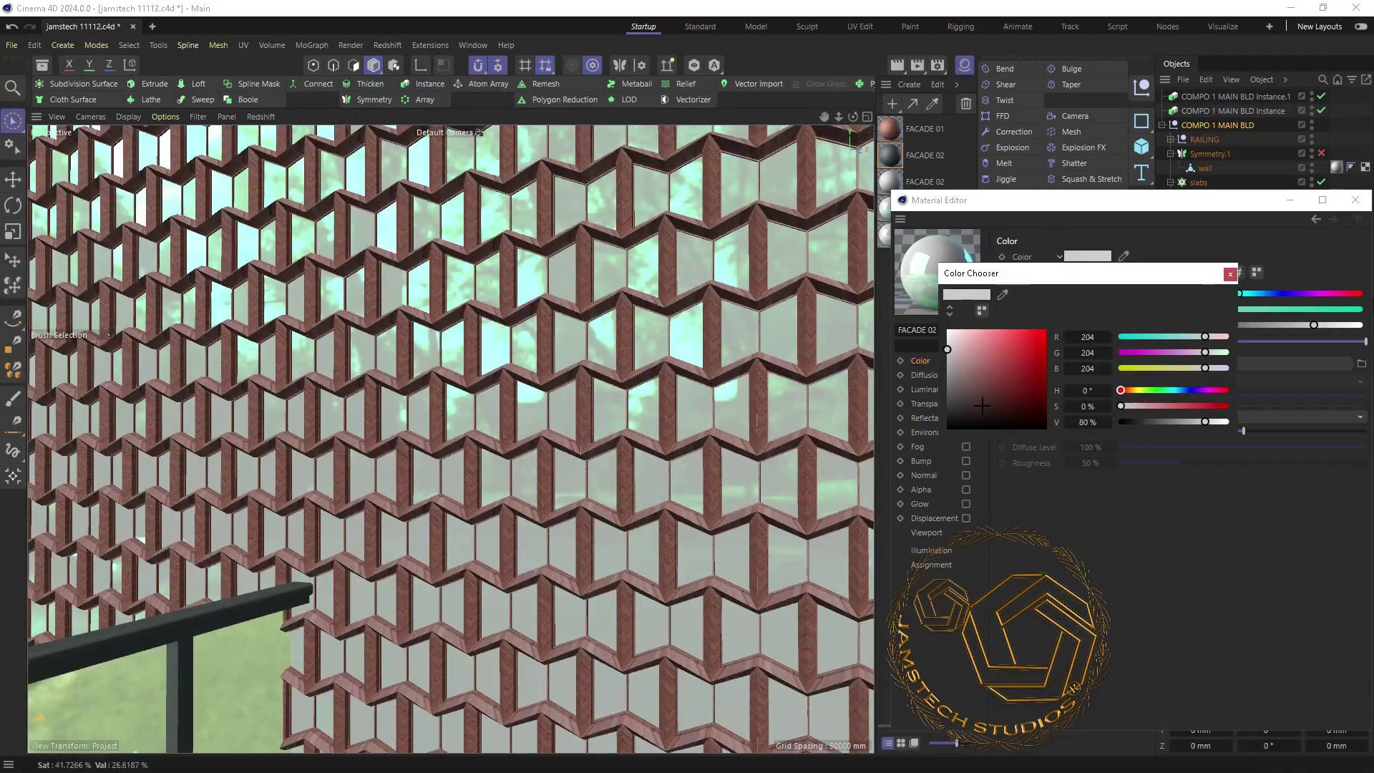
{"action": "left_click", "coordinate": [1230, 274]}
{"action": "left_click", "coordinate": [931, 418]}
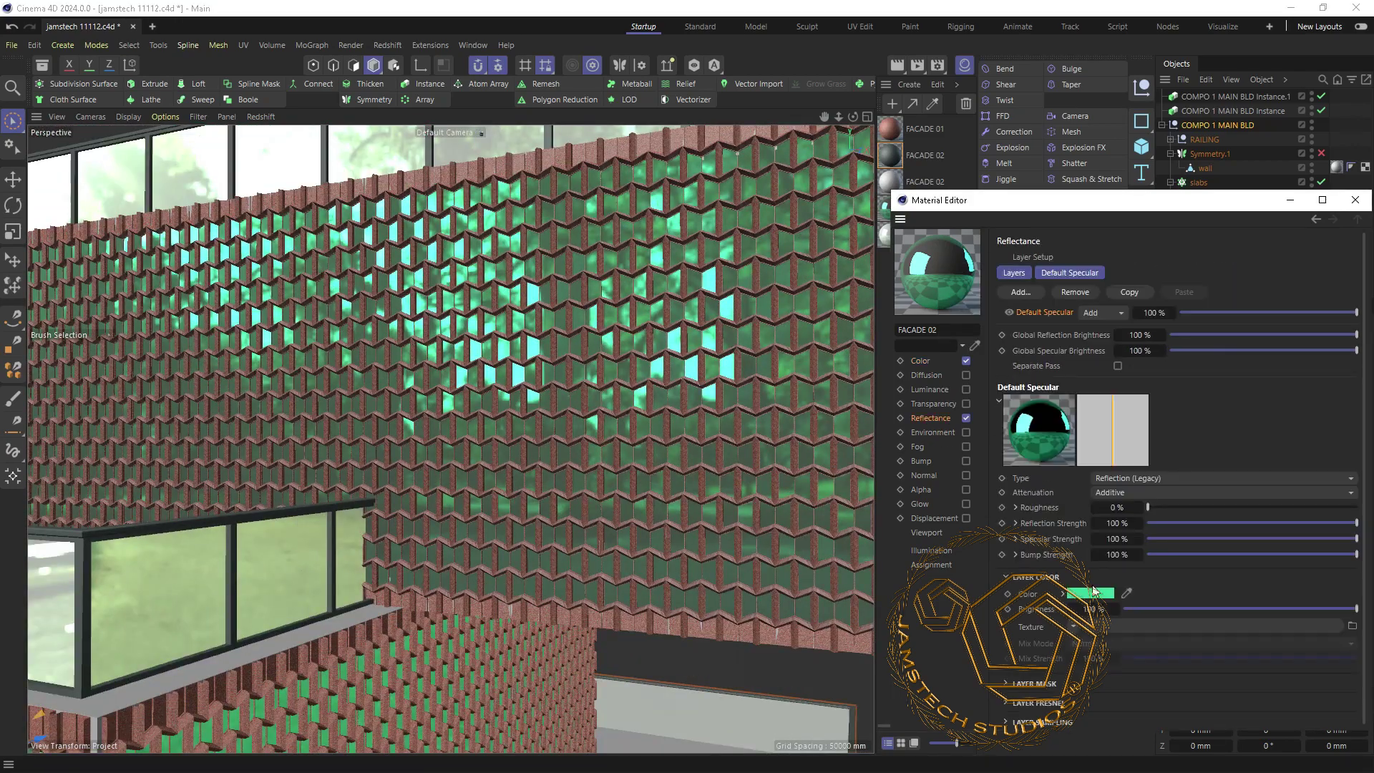
{"action": "left_click", "coordinate": [1087, 593]}
{"action": "left_click_drag", "start_coordinate": [1160, 746], "coordinate": [1174, 741]}
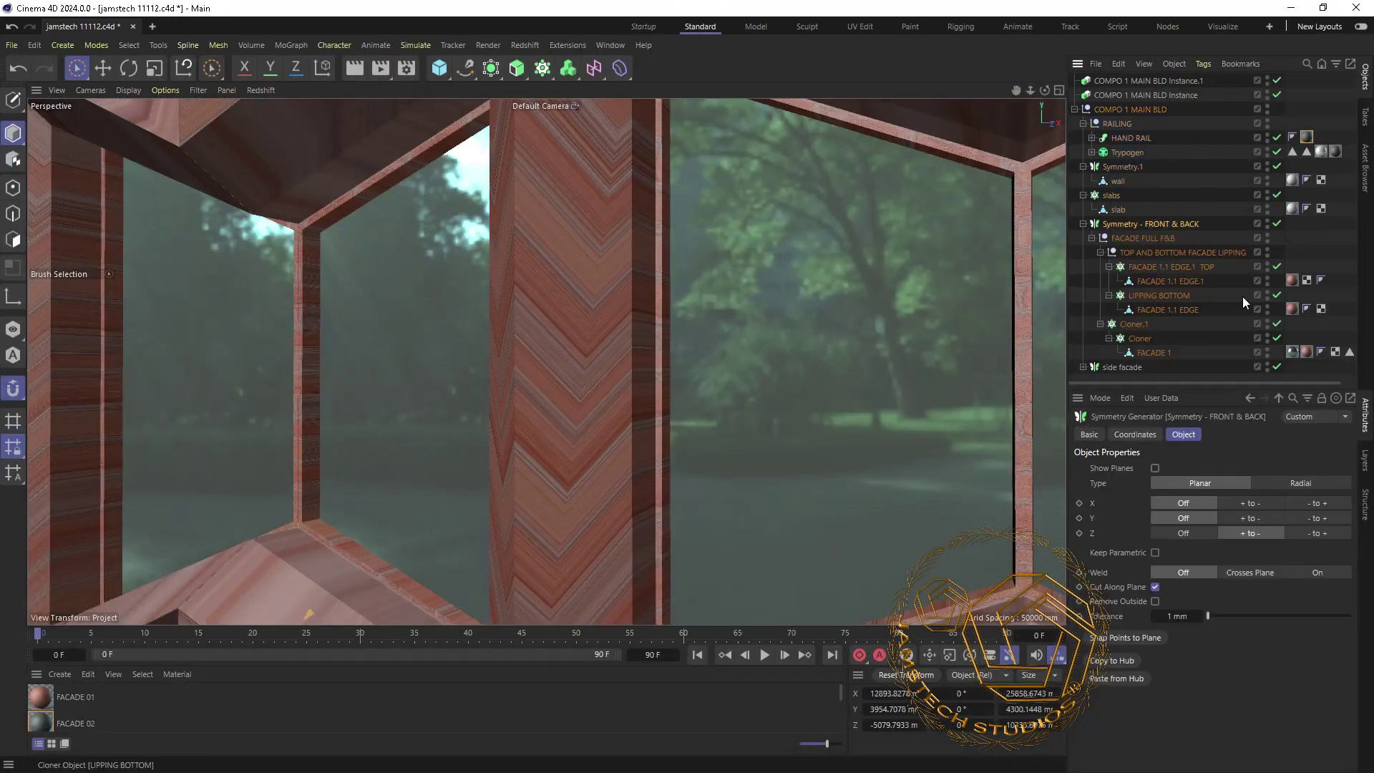
- Shrink the FACADE 01 texture tag tiling to 25% (Tiles 4) and check the other tags
{"action": "left_click", "coordinate": [1292, 308]}
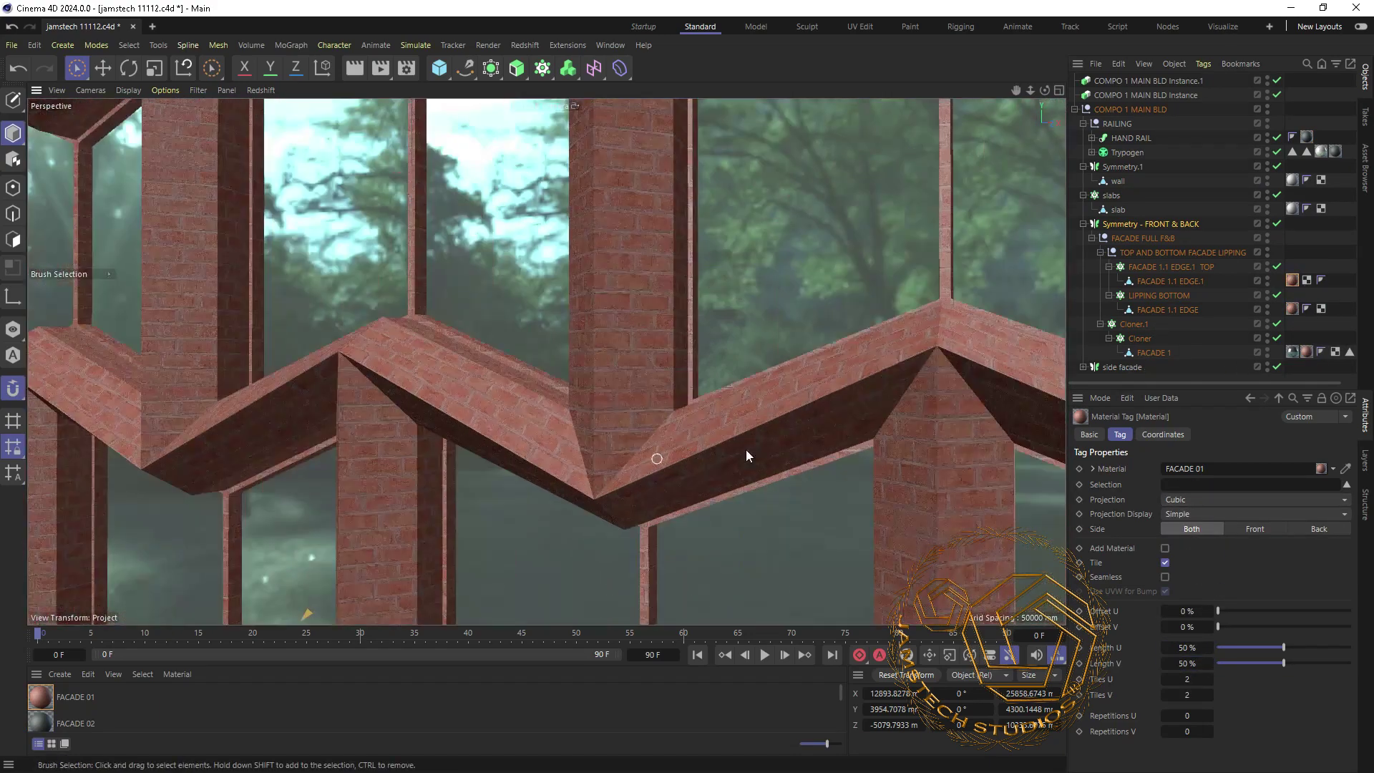
{"action": "double_click", "coordinate": [1187, 648]}
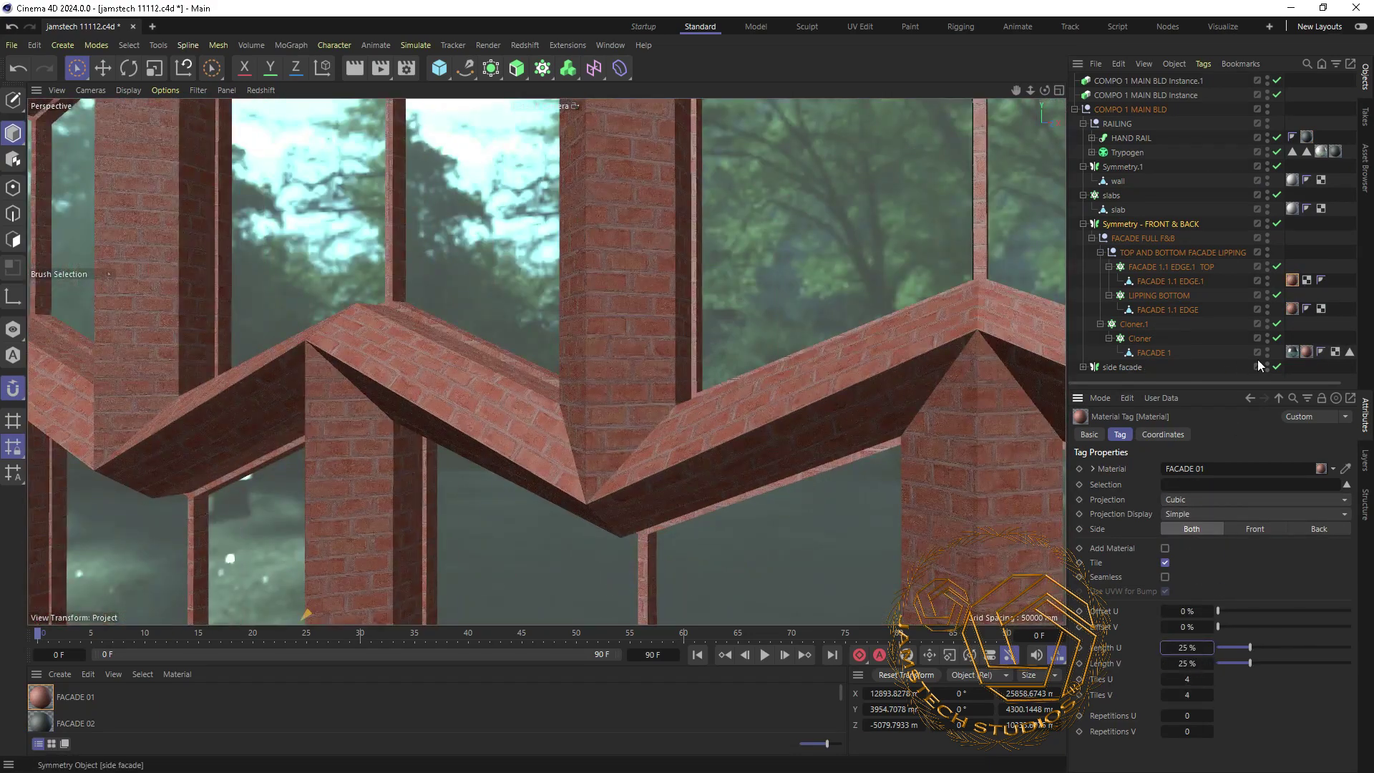
{"action": "left_click", "coordinate": [1307, 351]}
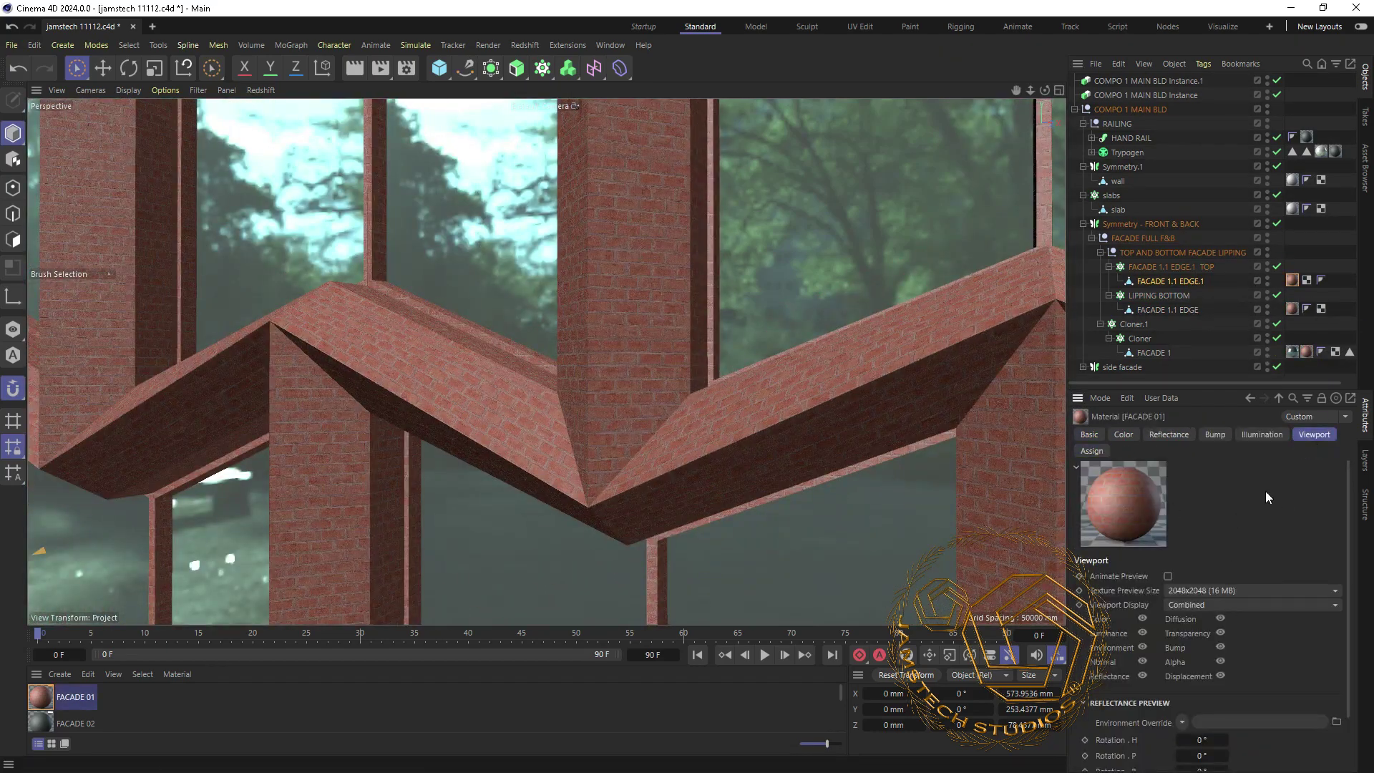
{"action": "left_click", "coordinate": [1292, 280]}
{"action": "double_click", "coordinate": [1292, 281]}
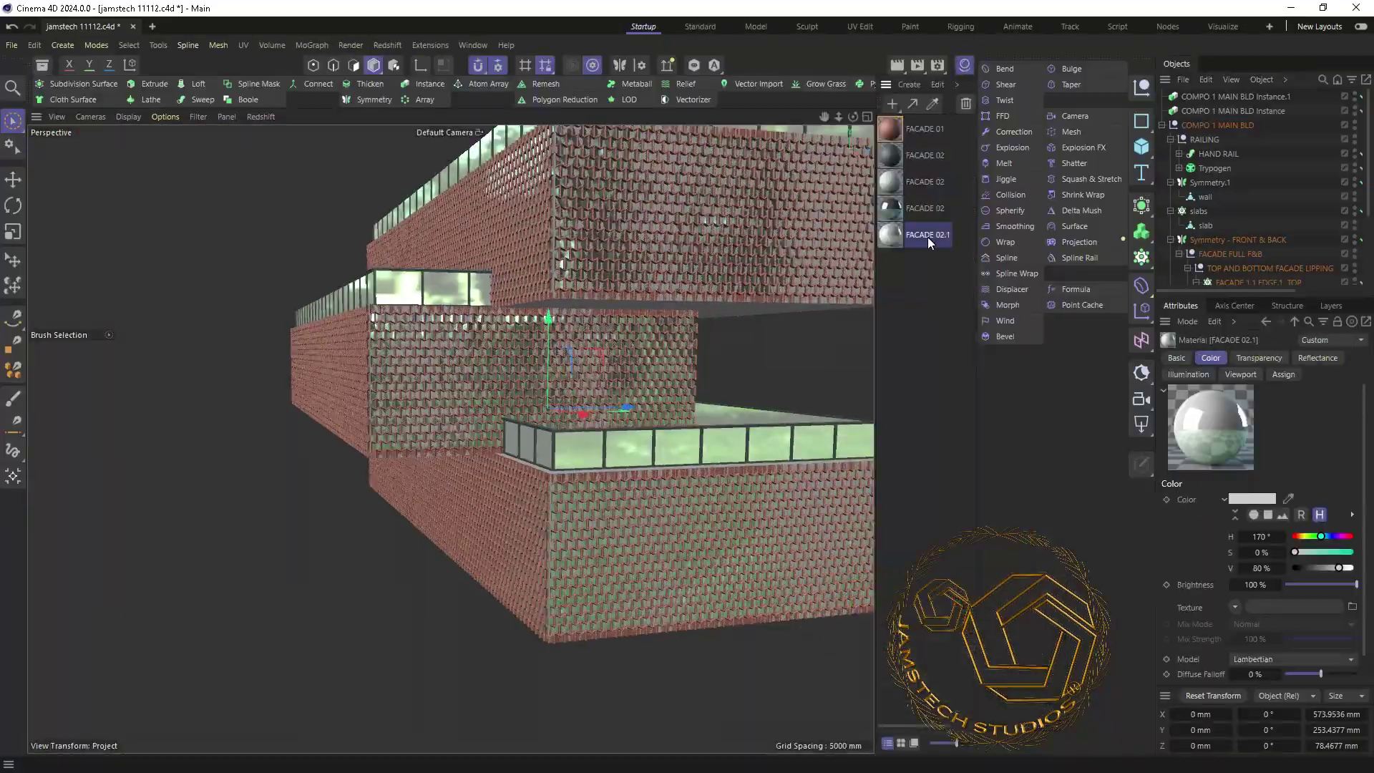
- Tint the railing glass material colour blue and adjust its saturation
{"action": "double_click", "coordinate": [923, 234]}
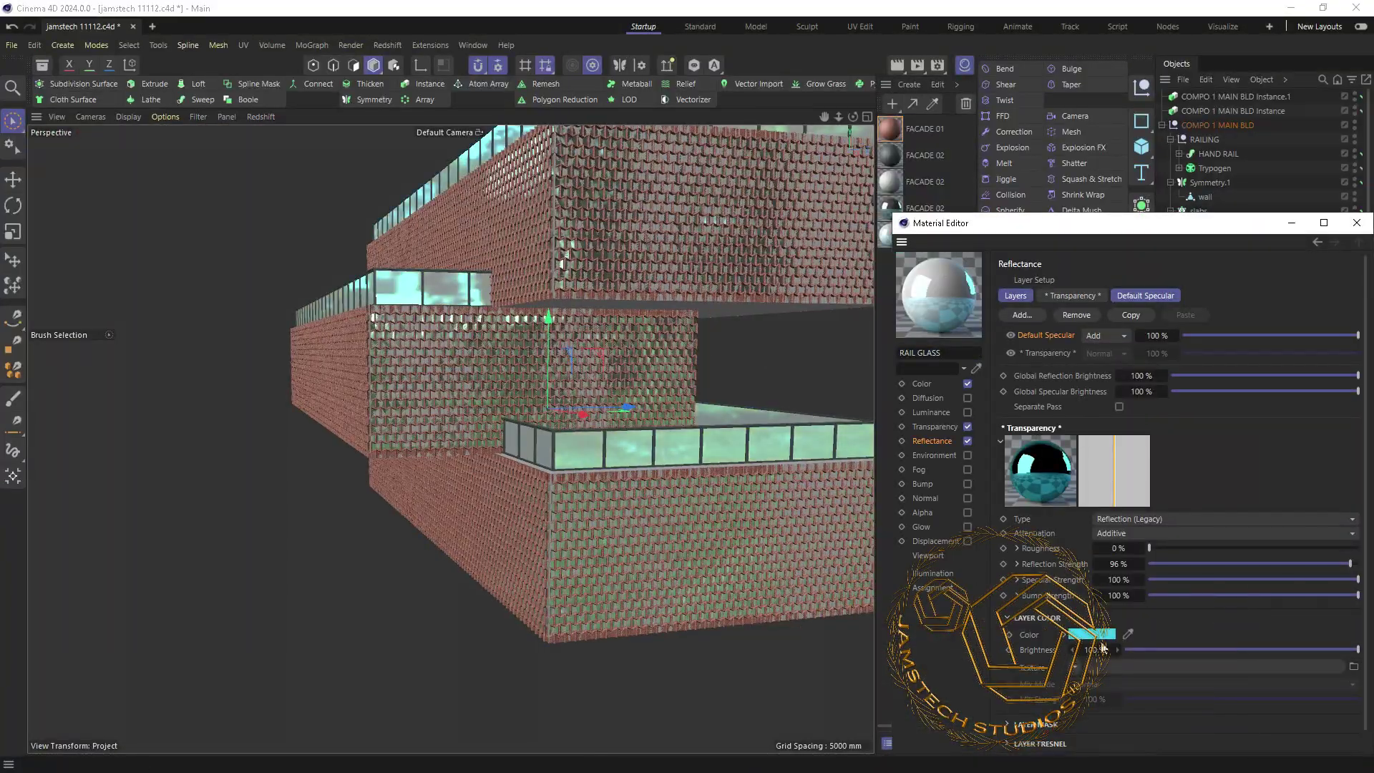
{"action": "left_click", "coordinate": [921, 383]}
{"action": "left_click_drag", "start_coordinate": [1239, 317], "coordinate": [1268, 316]}
{"action": "left_click_drag", "start_coordinate": [1129, 333], "coordinate": [1202, 333]}
{"action": "left_click", "coordinate": [934, 427]}
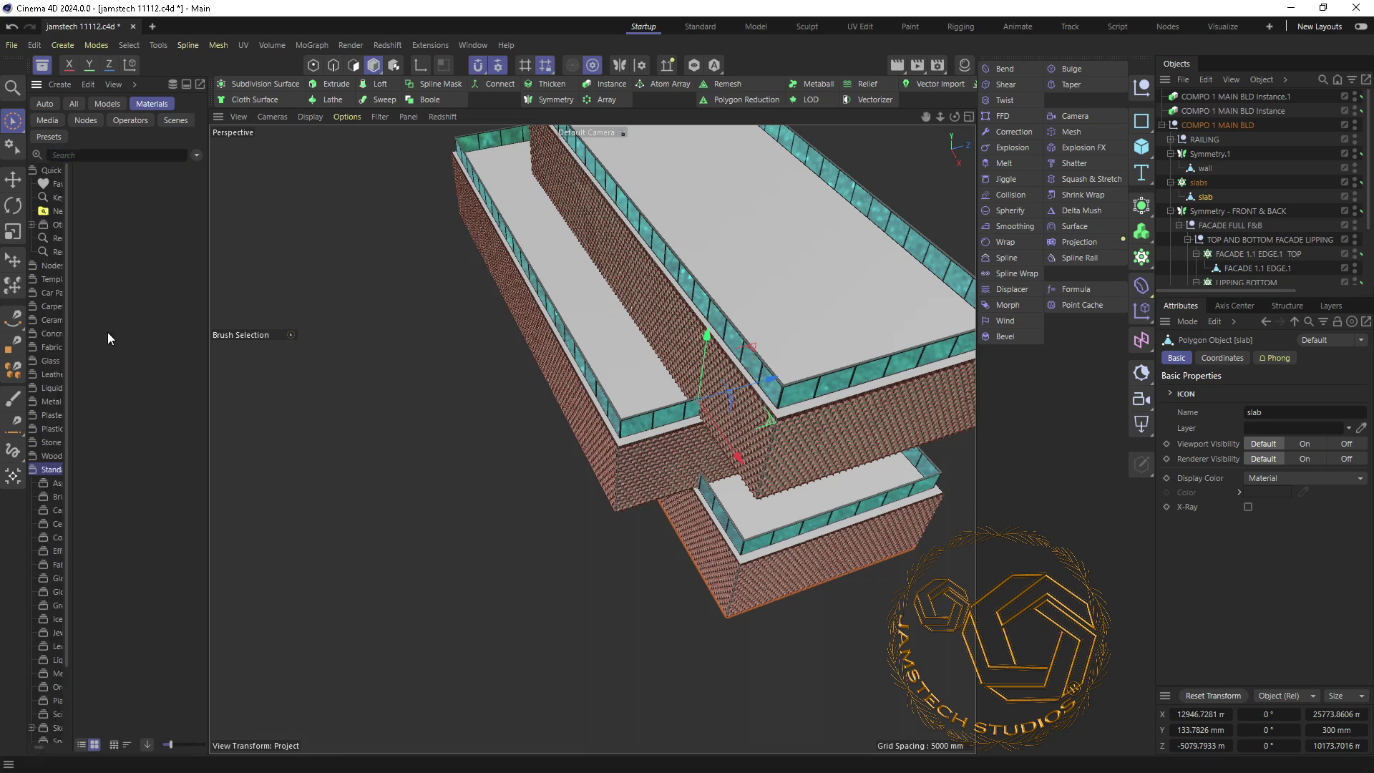
- Apply Exposed Concrete 02 to the floor slabs, then swap it for Concrete 11
{"action": "left_click", "coordinate": [56, 536]}
{"action": "scroll", "coordinate": [138, 440], "scroll_direction": "down", "scroll_amount": 5}
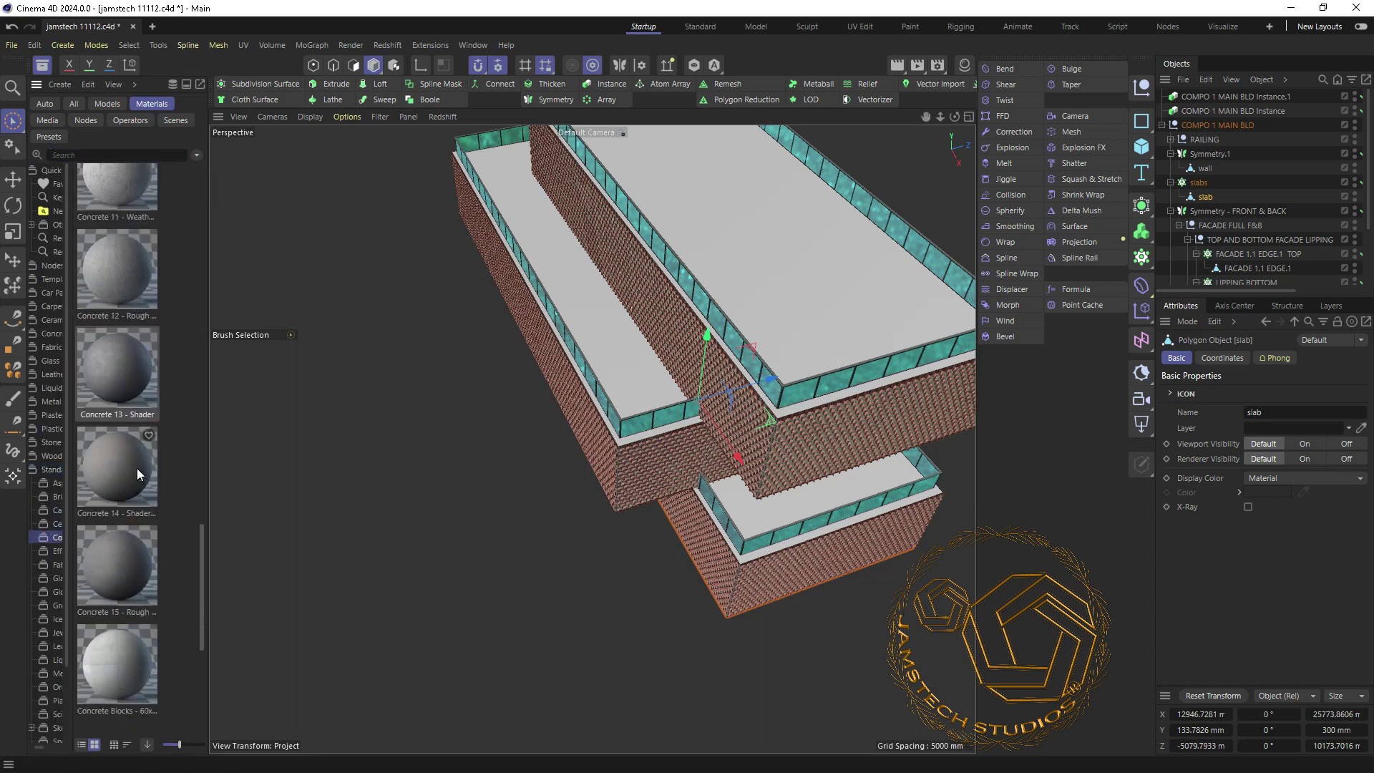
{"action": "left_click_drag", "start_coordinate": [117, 701], "coordinate": [1205, 197]}
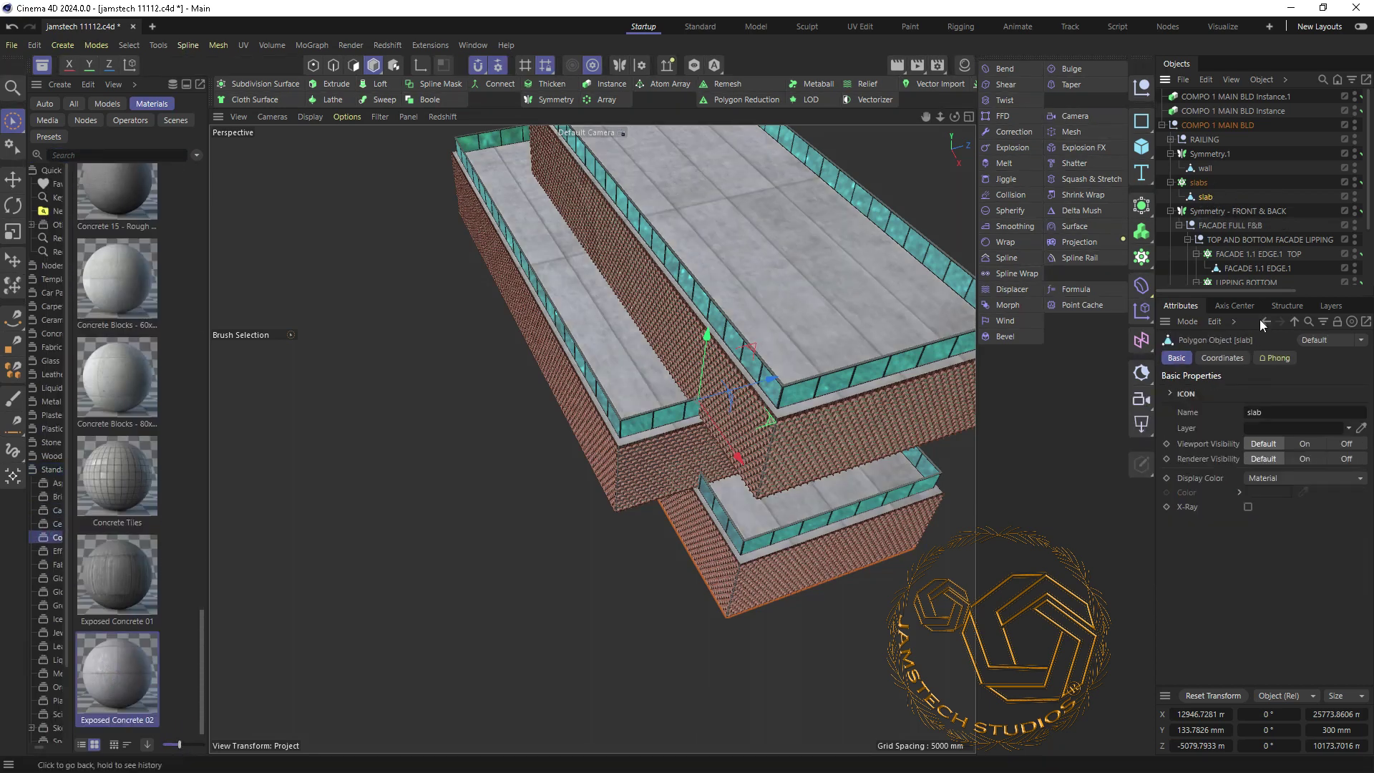
{"action": "left_click", "coordinate": [1329, 195]}
{"action": "scroll", "coordinate": [893, 377], "scroll_direction": "up", "scroll_amount": 10}
{"action": "scroll", "coordinate": [121, 472], "scroll_direction": "up", "scroll_amount": 3}
{"action": "left_click", "coordinate": [109, 384]}
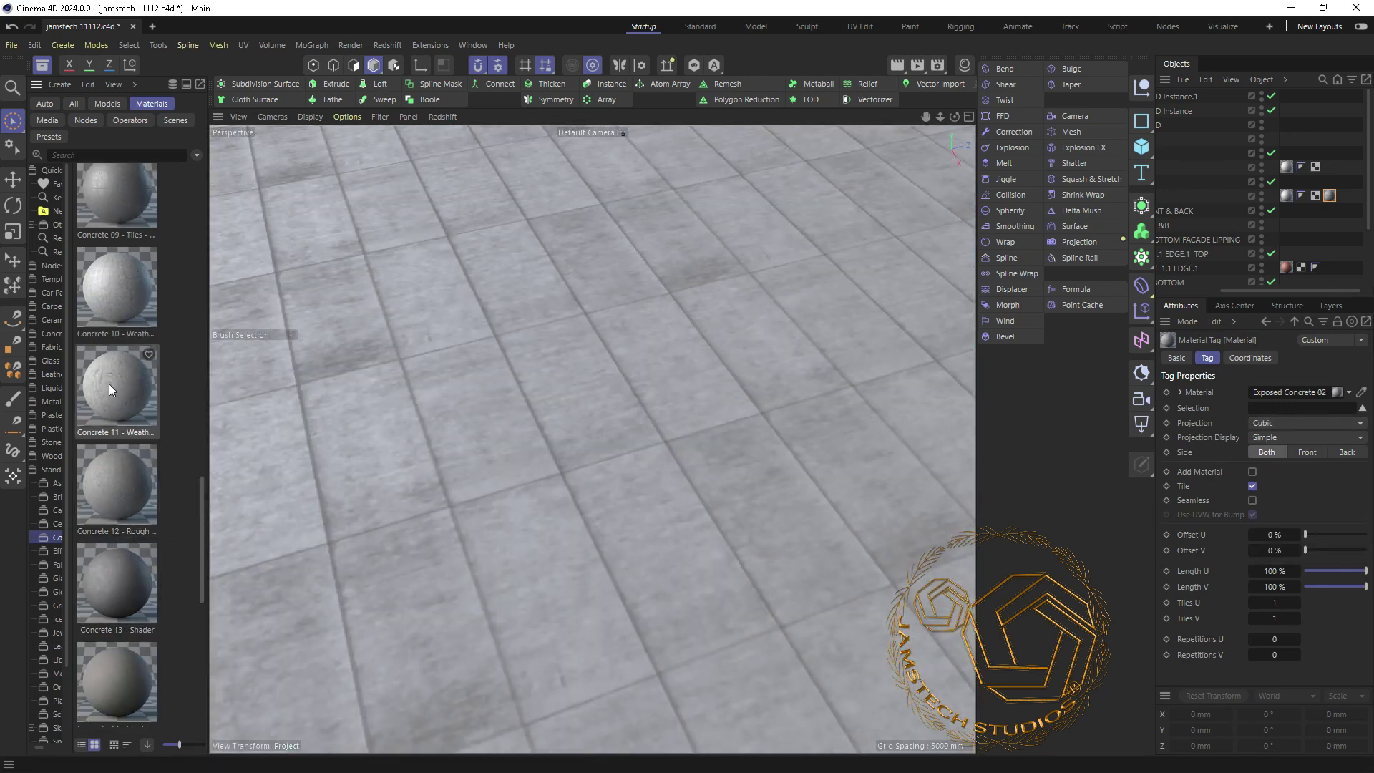
- Check the slab's Concrete 11 material tag and frame the whole building
{"action": "scroll", "coordinate": [810, 372], "scroll_direction": "down", "scroll_amount": 3}
{"action": "left_click", "coordinate": [1328, 195]}
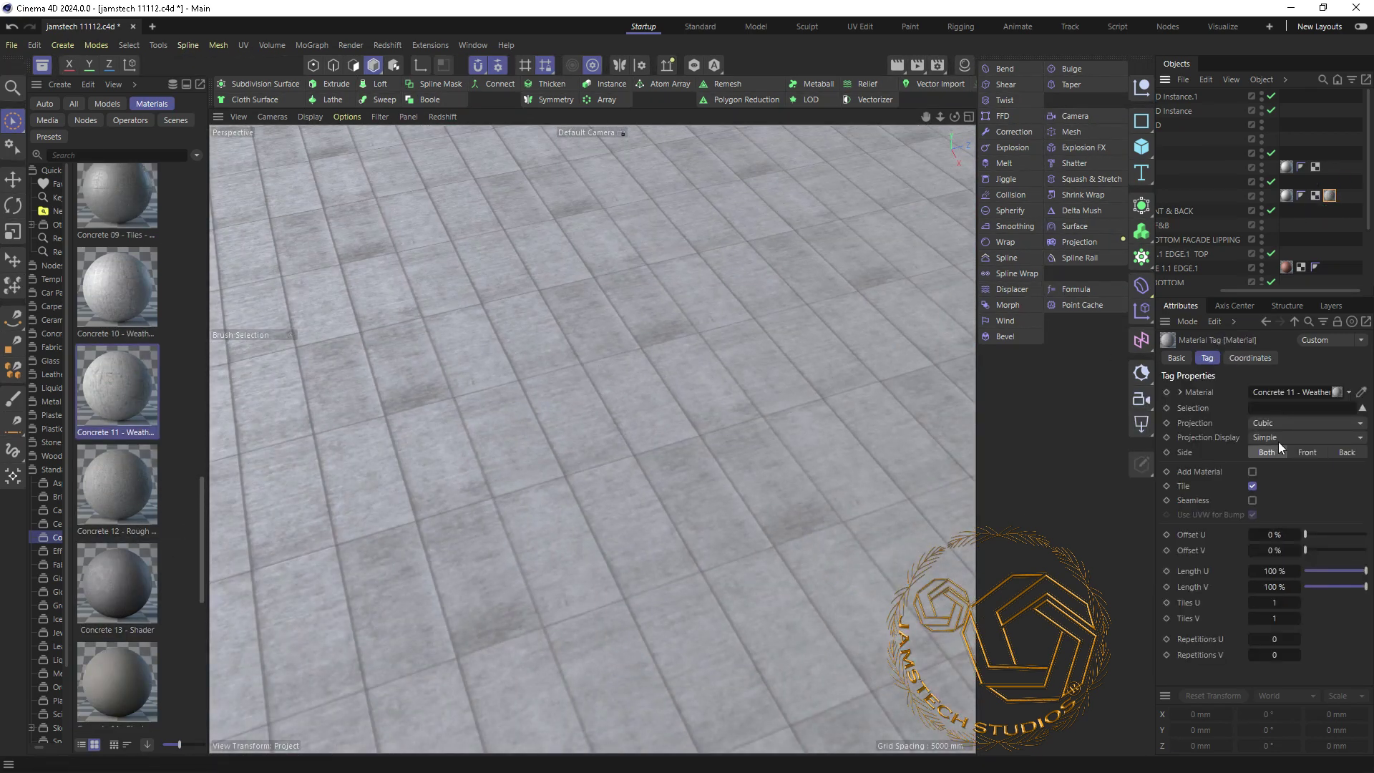
{"action": "left_click", "coordinate": [1265, 322]}
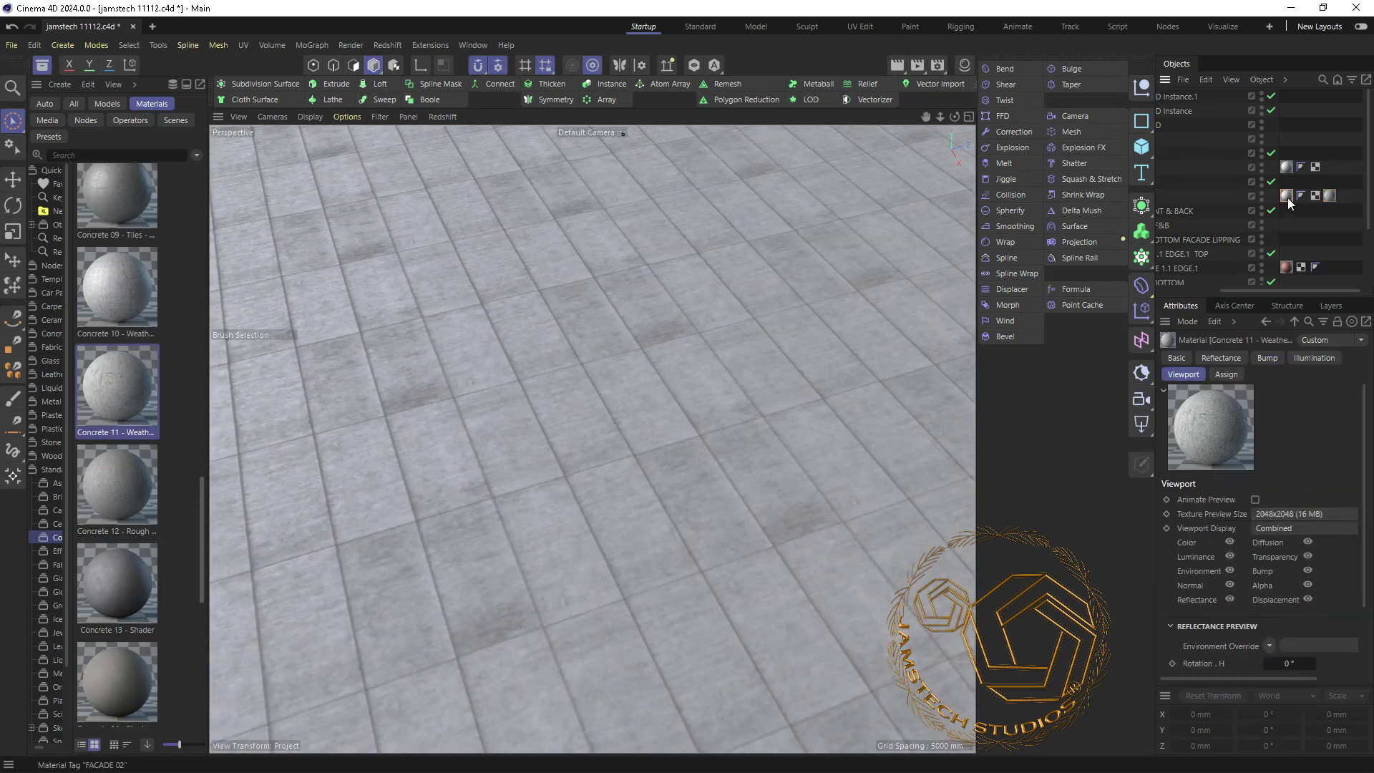
{"action": "left_click", "coordinate": [1230, 236]}
{"action": "key", "text": "h"}
{"action": "scroll", "coordinate": [574, 595], "scroll_direction": "up", "scroll_amount": 5}
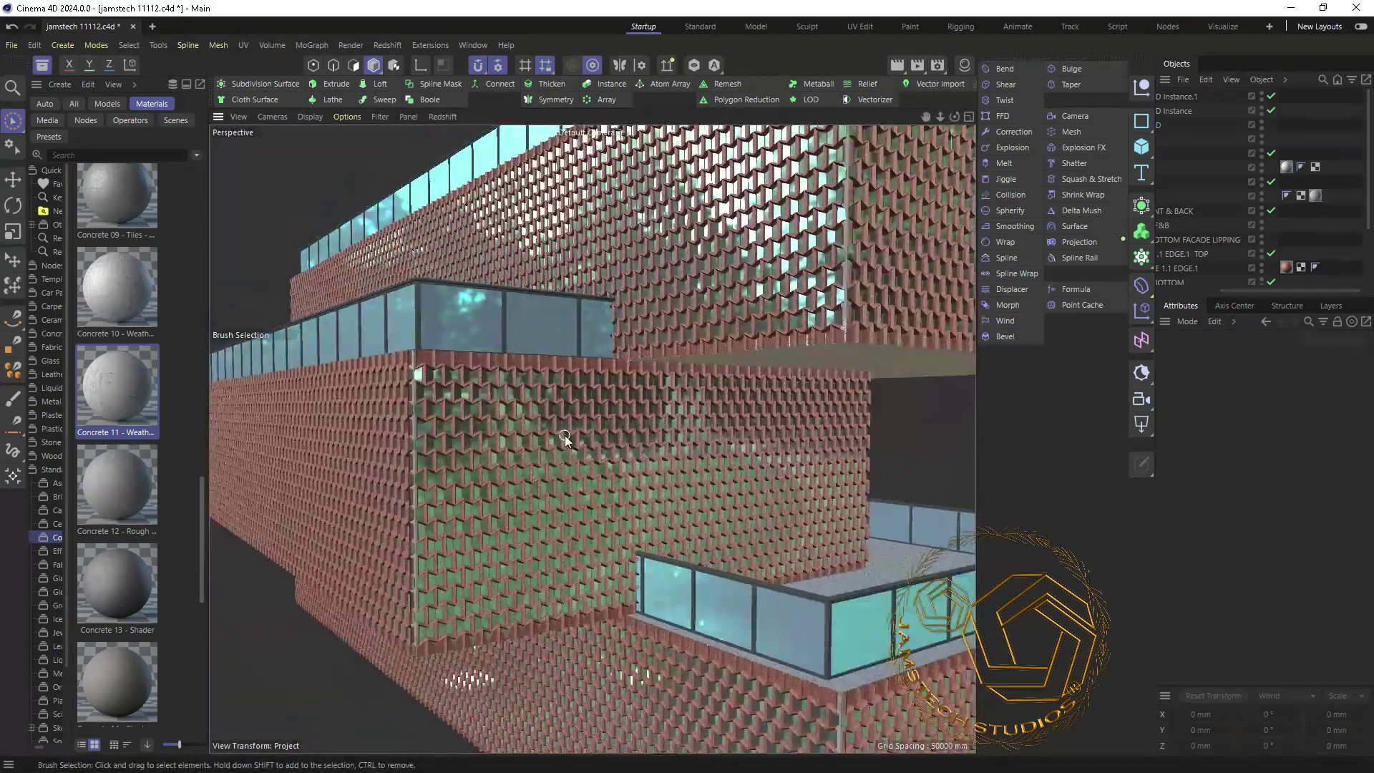
{"action": "scroll", "coordinate": [572, 406], "scroll_direction": "down", "scroll_amount": 5}
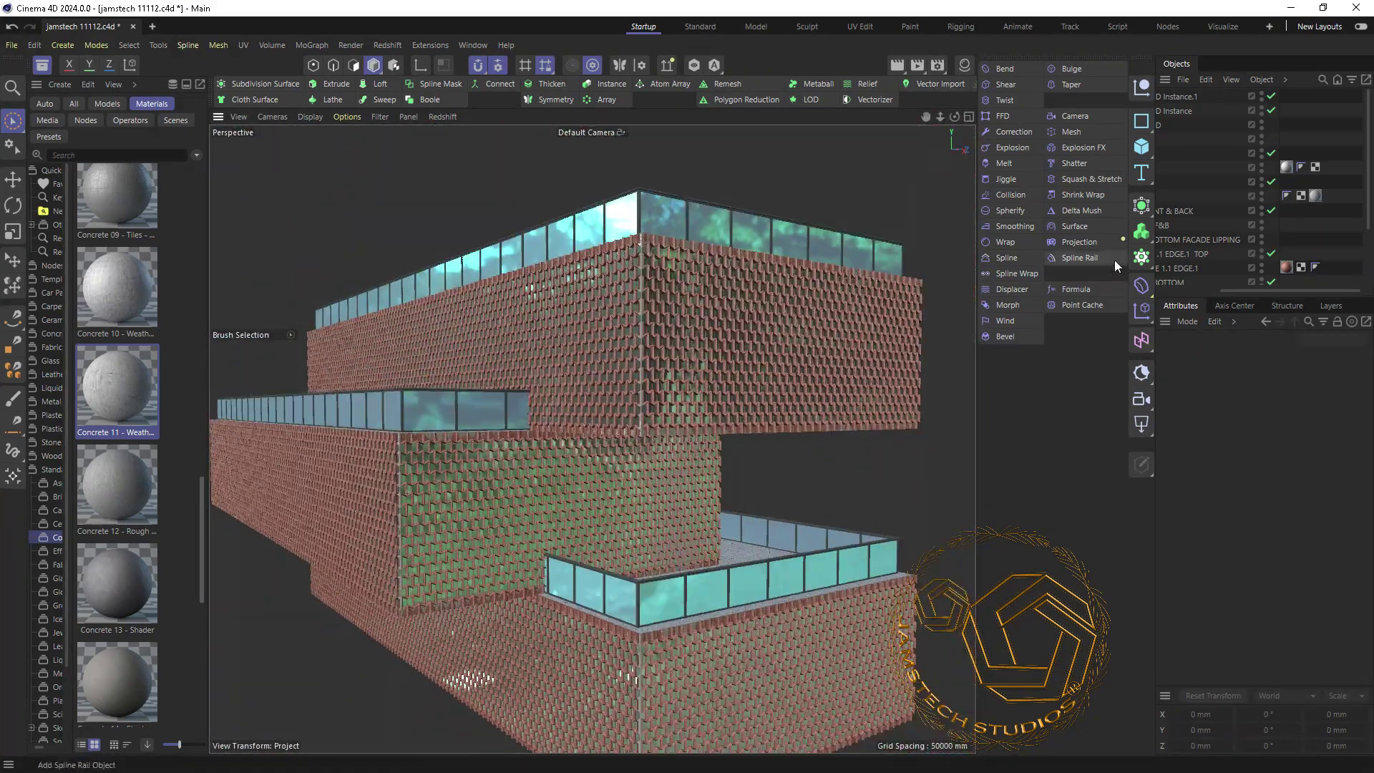
{"action": "left_click_drag", "start_coordinate": [1222, 291], "coordinate": [1162, 290]}
- Orbit to a brick facade corner and inspect the wall's FACADE 01 material and tag
{"action": "left_click", "coordinate": [1205, 150]}
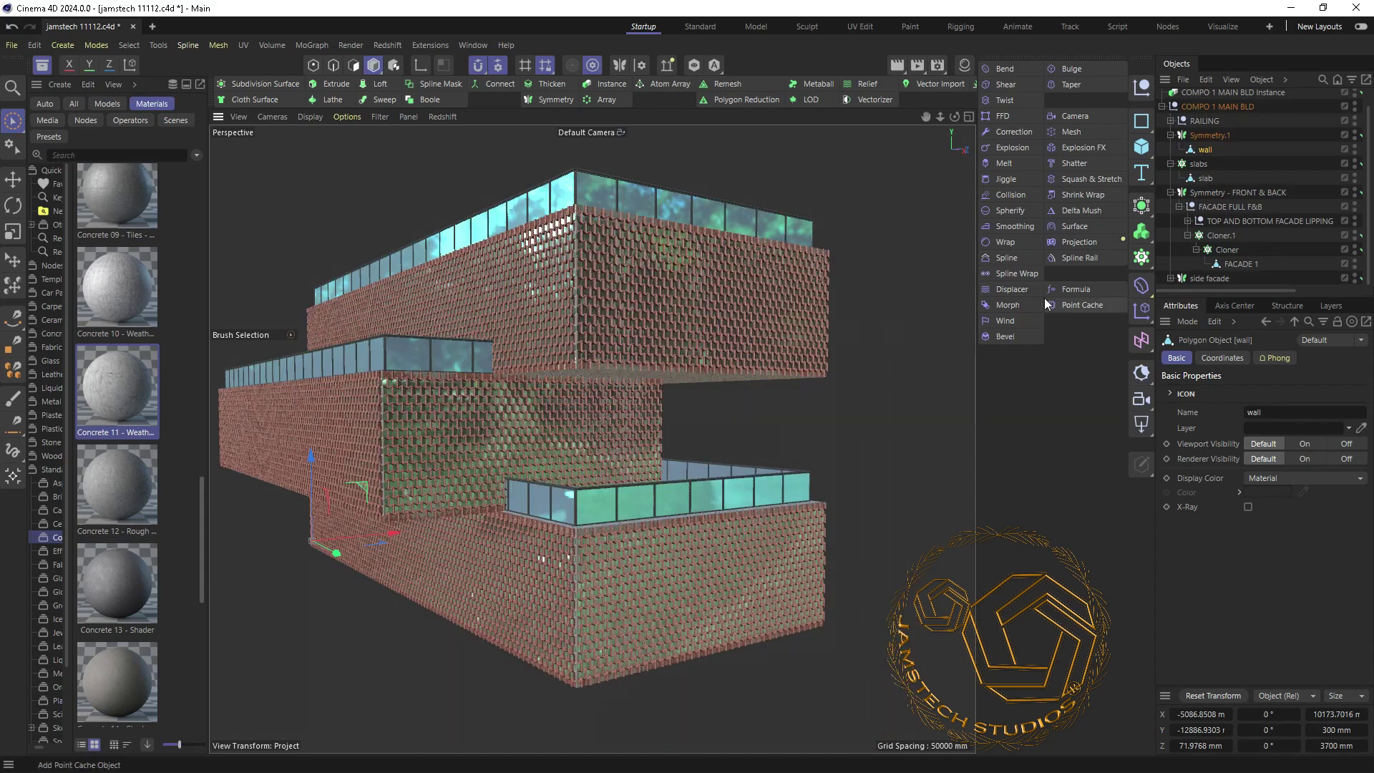
{"action": "scroll", "coordinate": [591, 438], "scroll_direction": "up", "scroll_amount": 5}
{"action": "left_click_drag", "start_coordinate": [591, 438], "coordinate": [1119, 280], "text": "alt"}
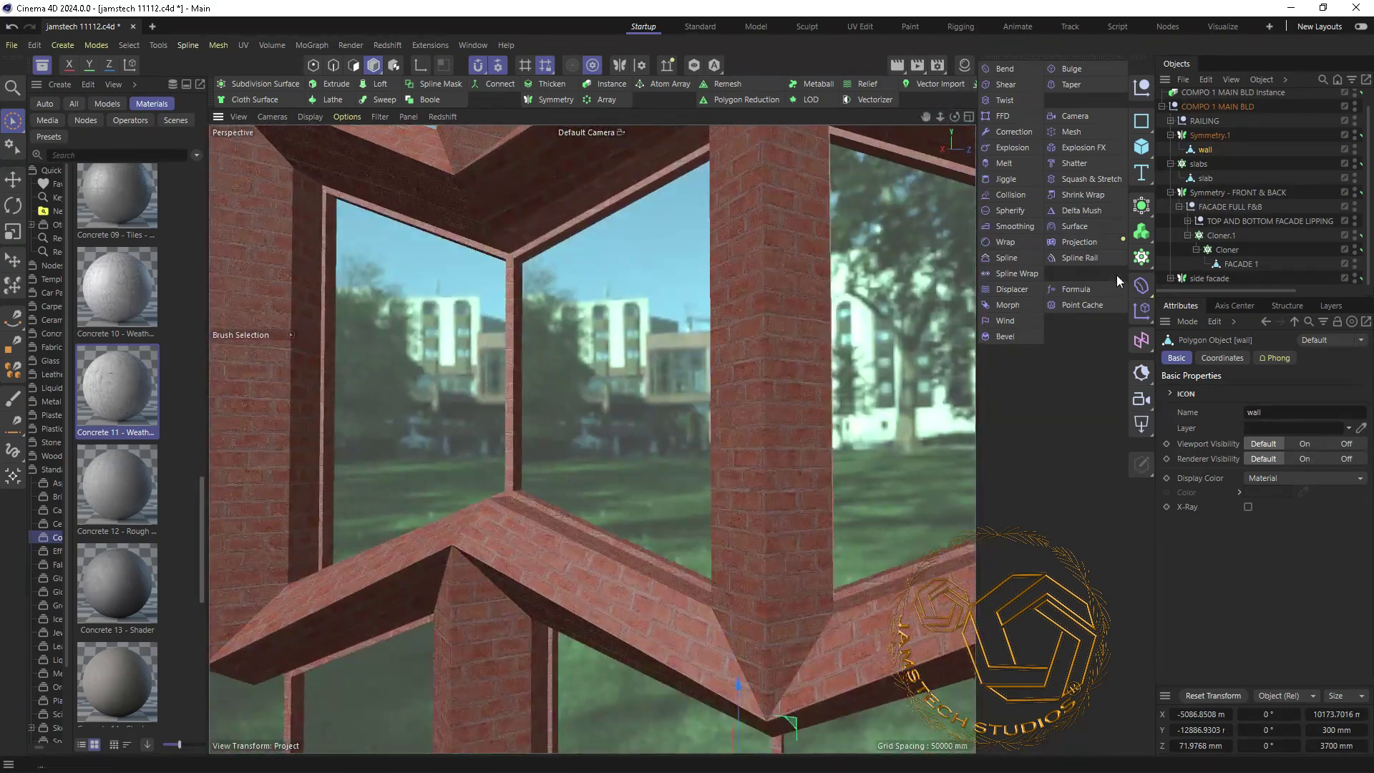
{"action": "left_click_drag", "start_coordinate": [1204, 289], "coordinate": [1272, 290]}
{"action": "left_click", "coordinate": [1302, 279]}
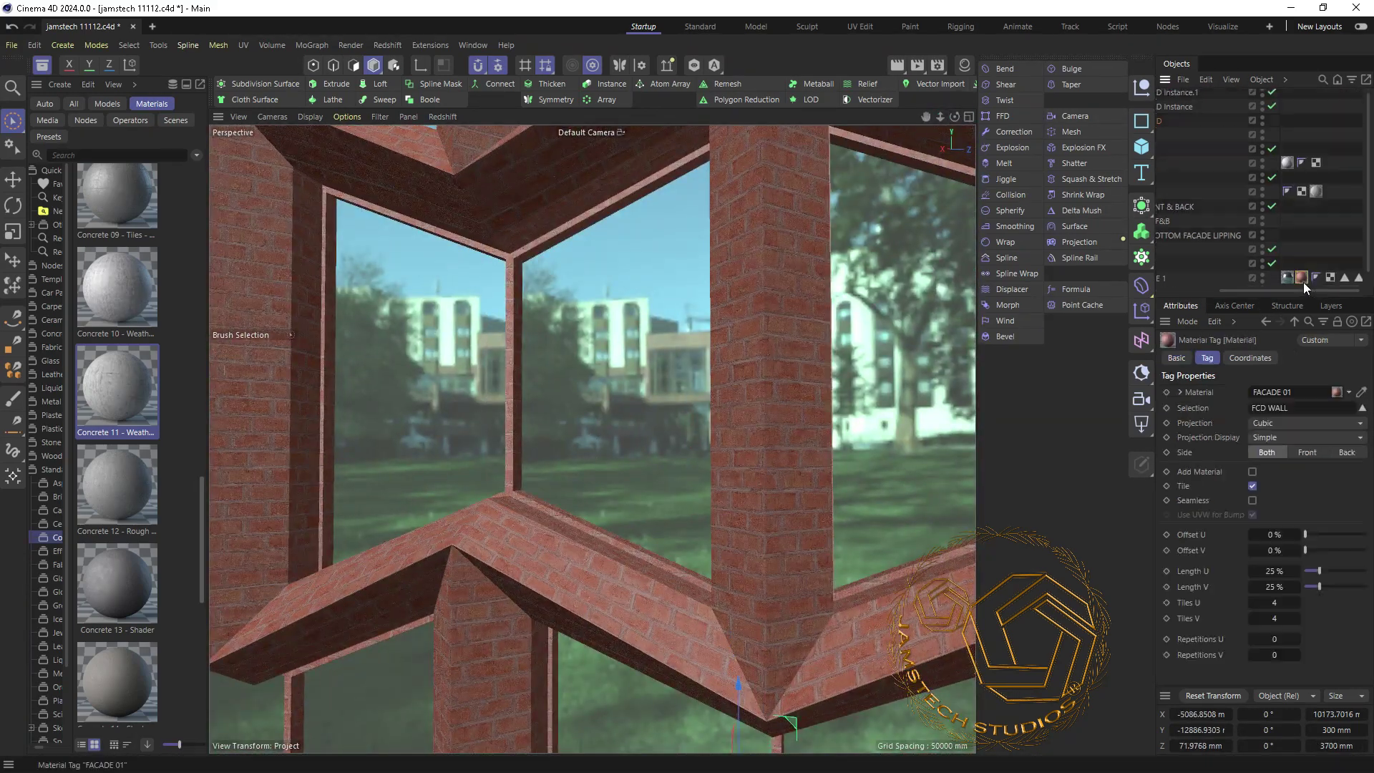
{"action": "left_click", "coordinate": [1225, 359]}
- Add a new Cube and expand the main building's hierarchy to the RAILING group
{"action": "right_click", "coordinate": [1301, 278]}
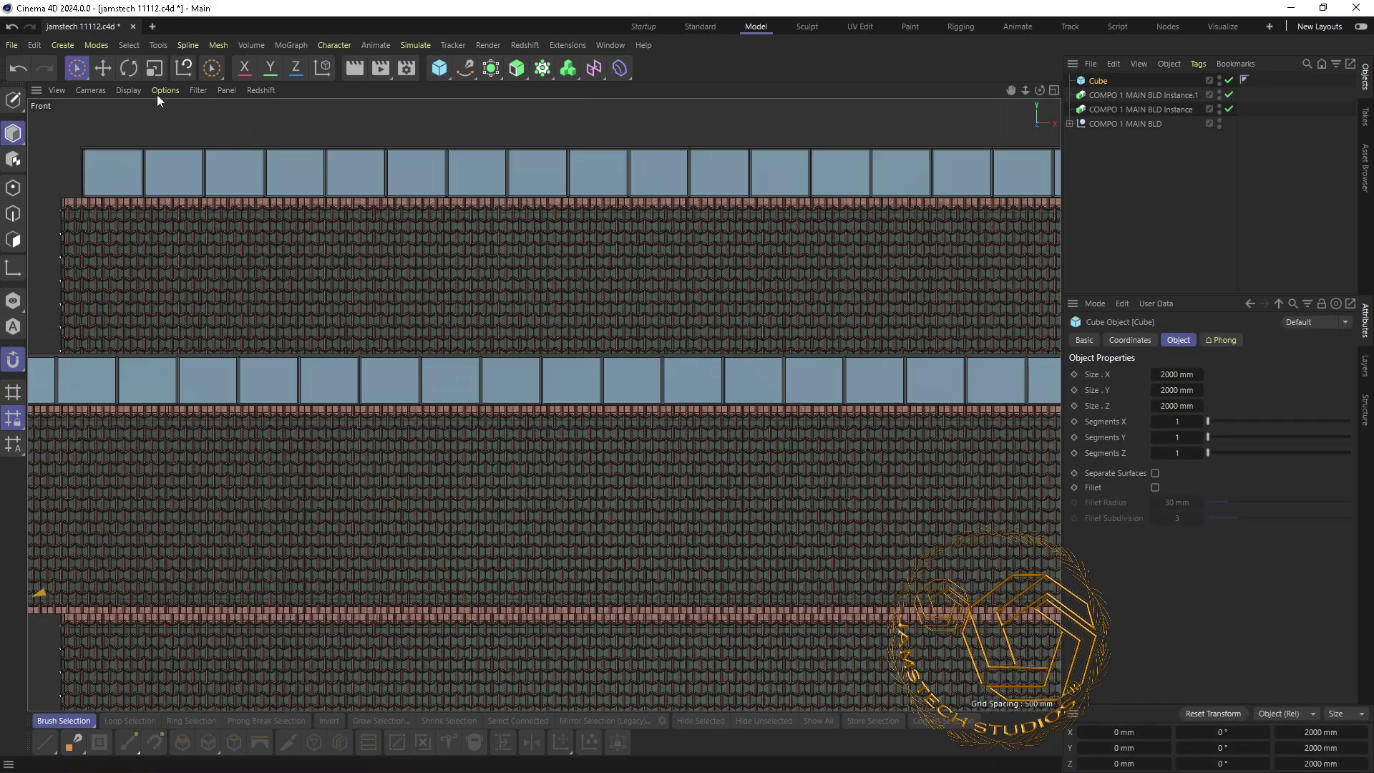
{"action": "left_click", "coordinate": [165, 91]}
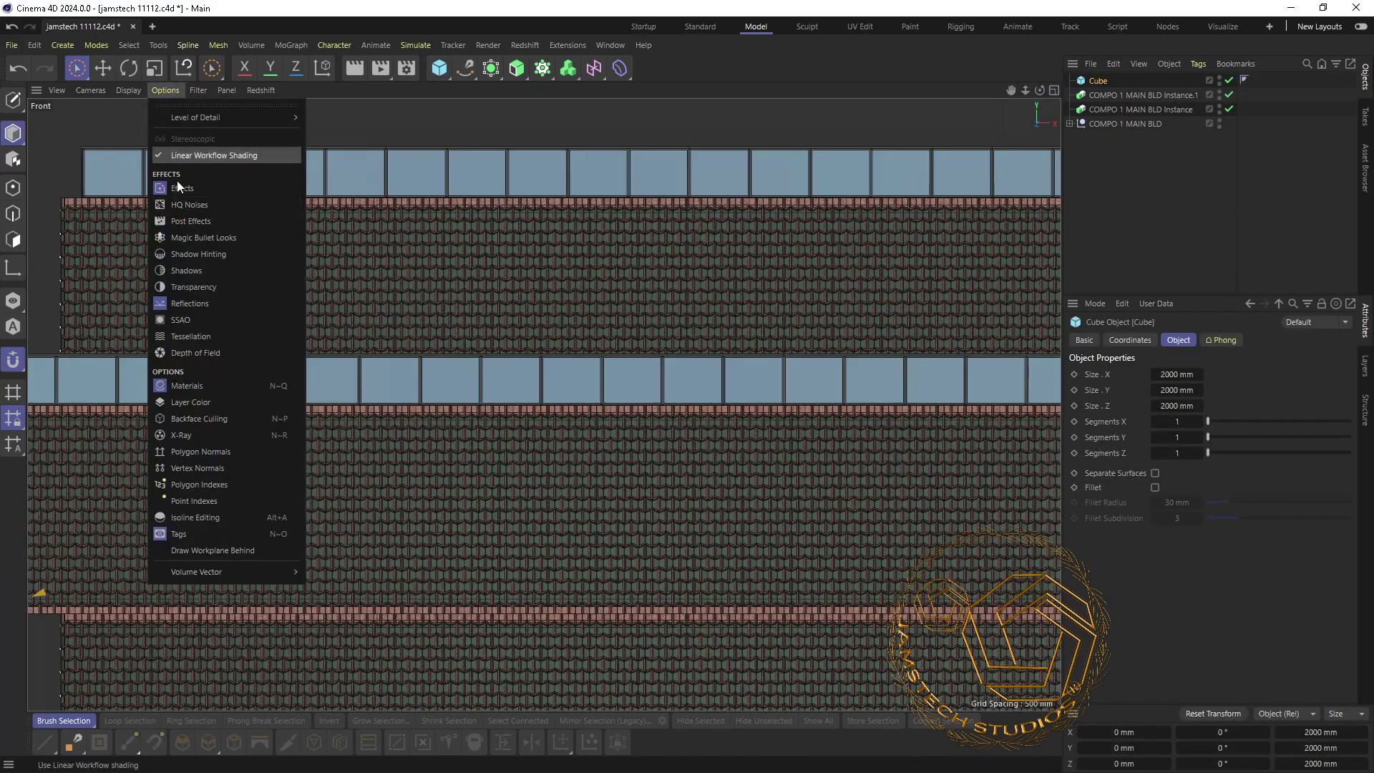
{"action": "left_click", "coordinate": [408, 107]}
{"action": "left_click", "coordinate": [1084, 137]}
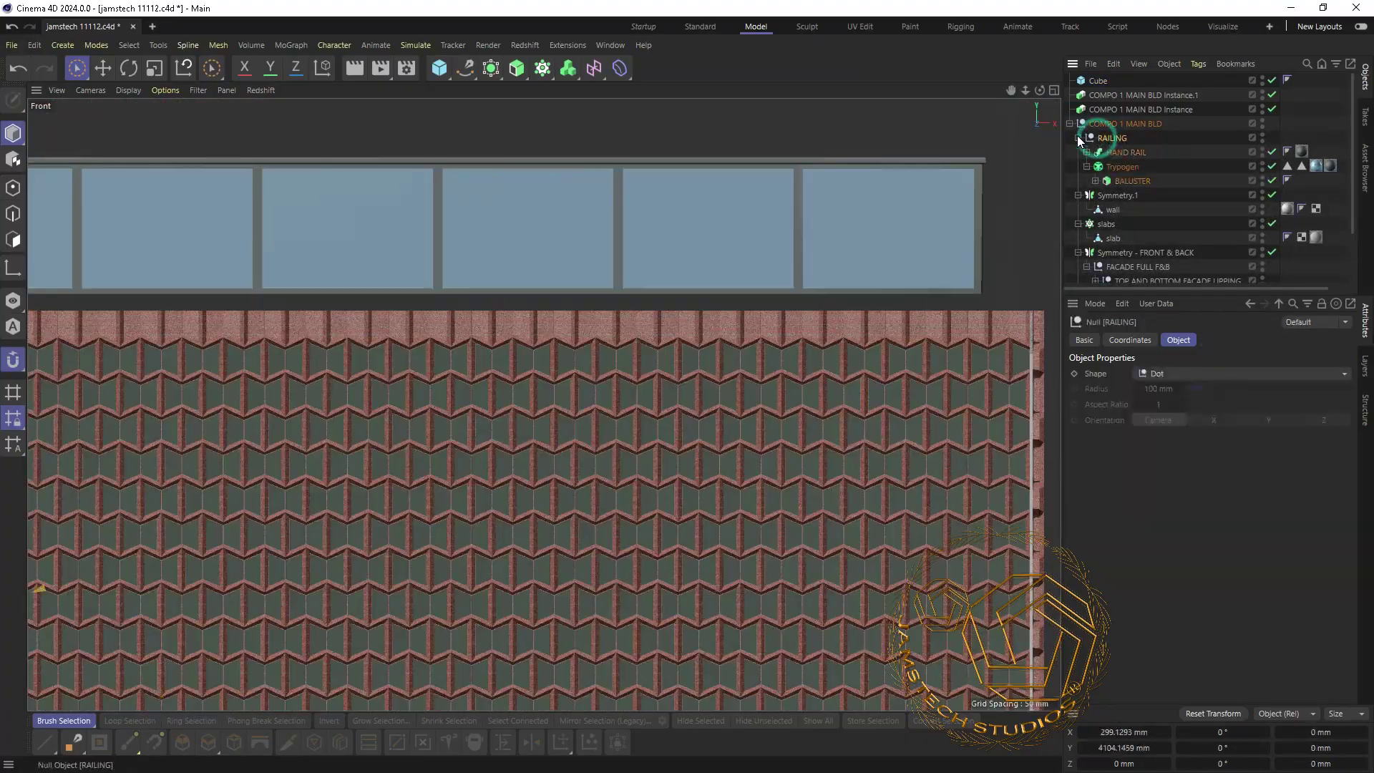
{"action": "scroll", "coordinate": [276, 555], "scroll_direction": "up", "scroll_amount": 2}
{"action": "scroll", "coordinate": [358, 485], "scroll_direction": "up", "scroll_amount": 3}
{"action": "scroll", "coordinate": [204, 290], "scroll_direction": "up", "scroll_amount": 2}
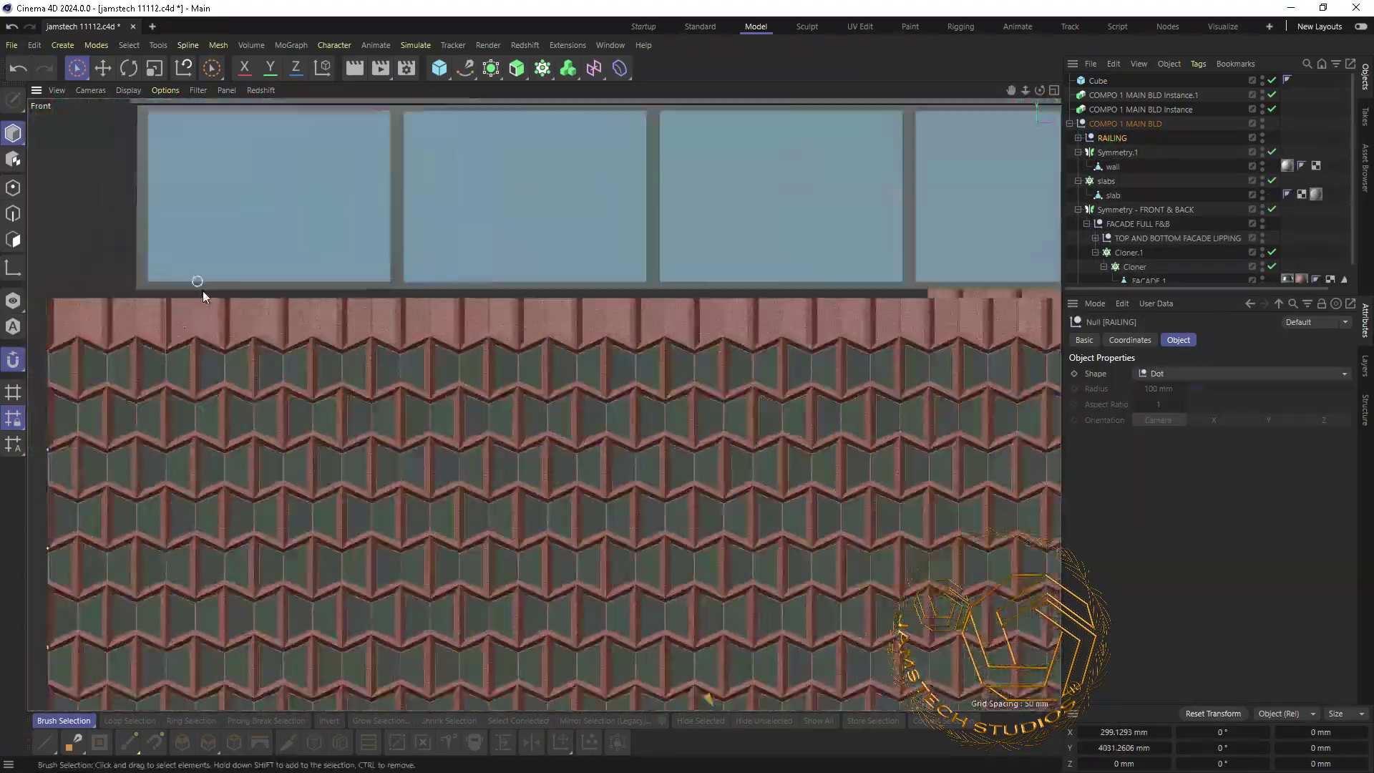
{"action": "scroll", "coordinate": [461, 489], "scroll_direction": "up", "scroll_amount": 3}
{"action": "scroll", "coordinate": [230, 290], "scroll_direction": "down", "scroll_amount": 4}
{"action": "scroll", "coordinate": [231, 290], "scroll_direction": "down", "scroll_amount": 4}
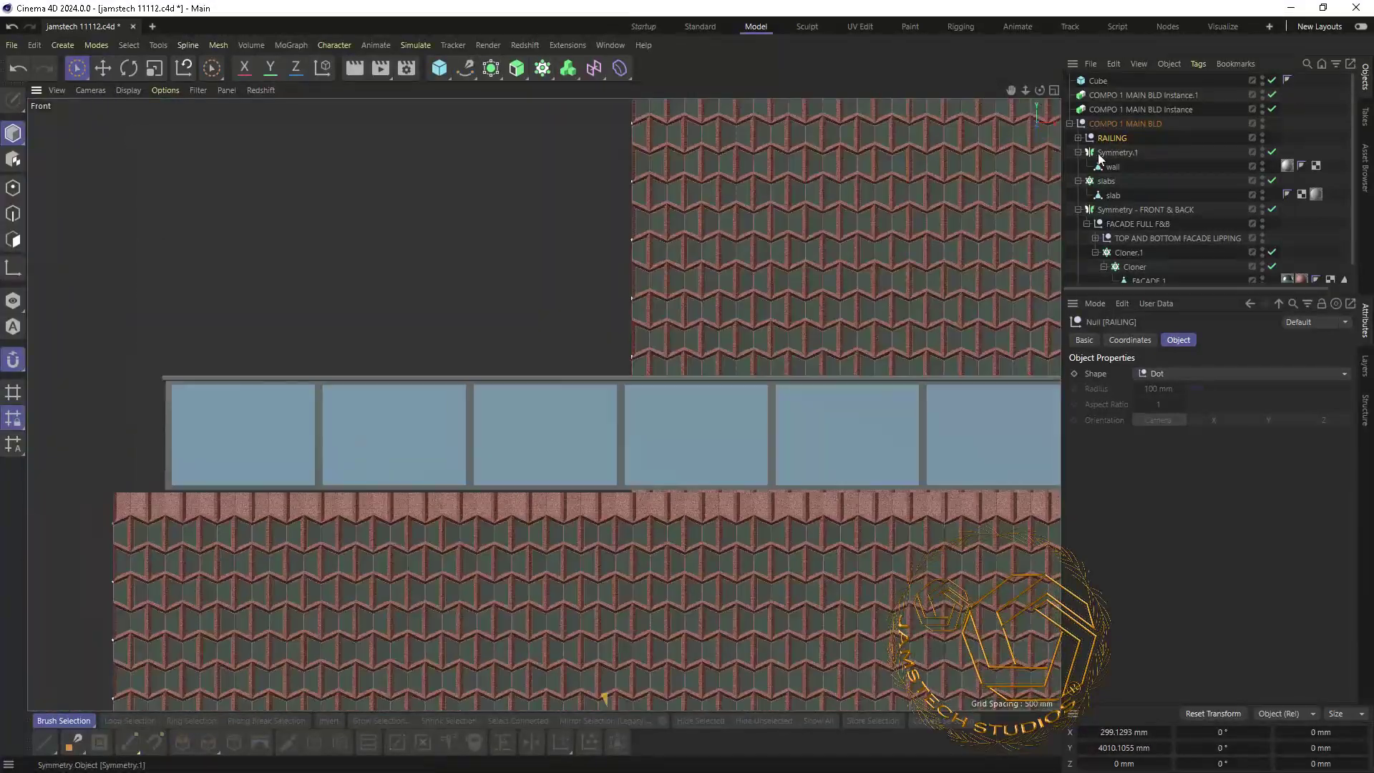
- Scale the cube in Front and Left views into a thin, long bar beneath the facade
{"action": "left_click", "coordinate": [1098, 80]}
{"action": "scroll", "coordinate": [281, 559], "scroll_direction": "down", "scroll_amount": 3}
{"action": "mouse_move", "coordinate": [384, 527]}
{"action": "left_mouse_down"}
{"action": "mouse_move", "coordinate": [481, 540]}
{"action": "mouse_move", "coordinate": [484, 573]}
{"action": "left_mouse_up"}
{"action": "scroll", "coordinate": [561, 516], "scroll_direction": "up", "scroll_amount": 3}
{"action": "scroll", "coordinate": [484, 572], "scroll_direction": "down", "scroll_amount": 4}
{"action": "left_click_drag", "start_coordinate": [614, 568], "coordinate": [603, 567]}
{"action": "key", "text": "F3"}
{"action": "left_click_drag", "start_coordinate": [522, 585], "coordinate": [307, 579]}
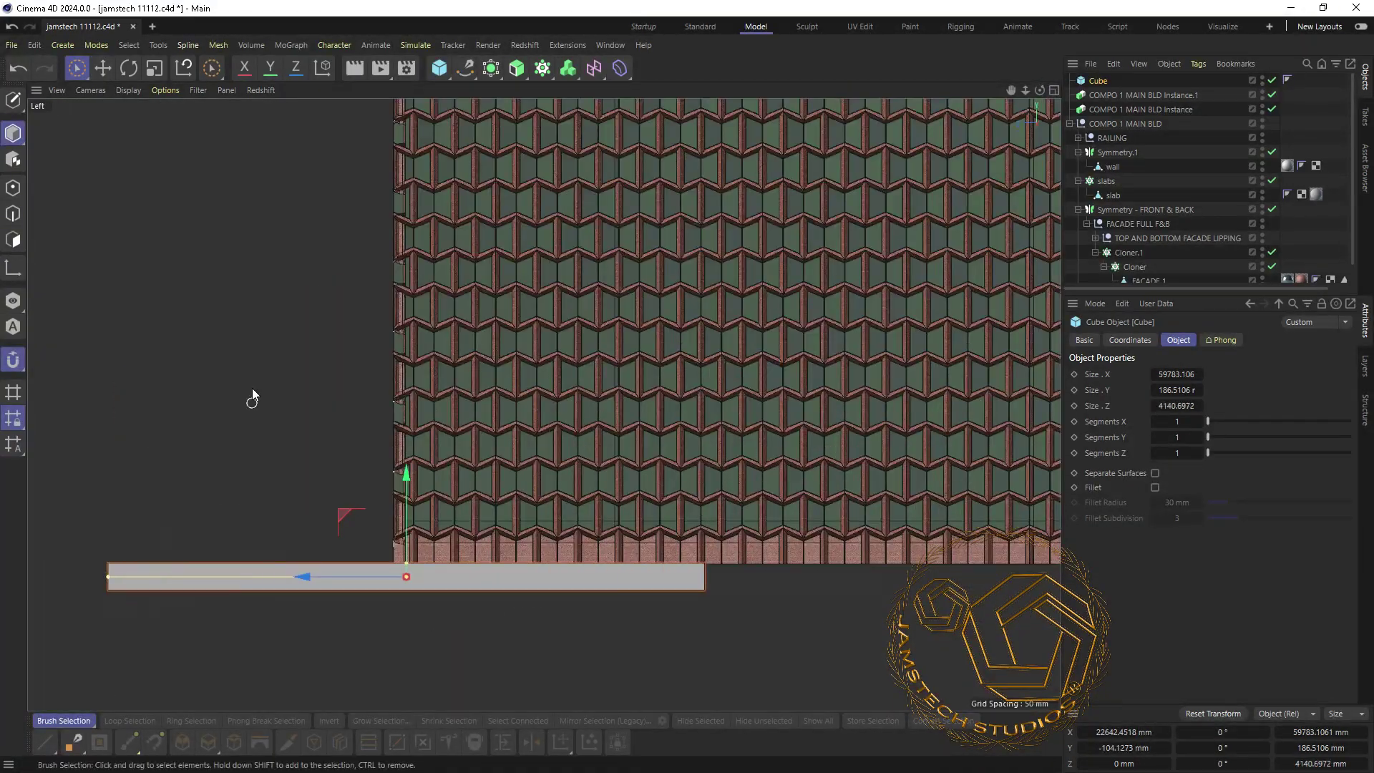
{"action": "scroll", "coordinate": [306, 579], "scroll_direction": "up", "scroll_amount": 5}
- Disable both MAIN BLD Instance copies and select the railing group
{"action": "left_click", "coordinate": [129, 90]}
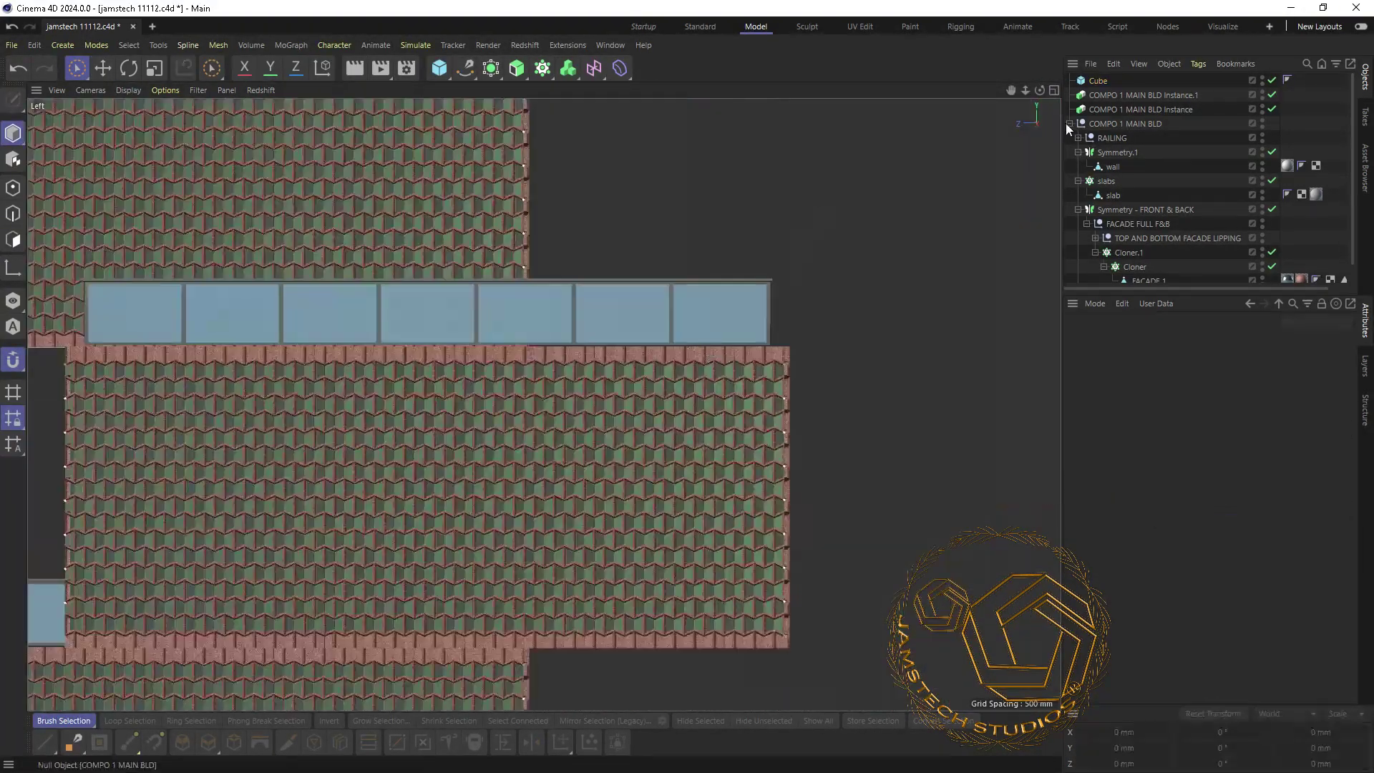
{"action": "left_click", "coordinate": [1271, 95]}
{"action": "left_click", "coordinate": [1272, 108]}
{"action": "scroll", "coordinate": [783, 275], "scroll_direction": "up", "scroll_amount": 2}
{"action": "left_click", "coordinate": [783, 274]}
{"action": "scroll", "coordinate": [783, 275], "scroll_direction": "down", "scroll_amount": 3}
{"action": "scroll", "coordinate": [783, 274], "scroll_direction": "up", "scroll_amount": 2}
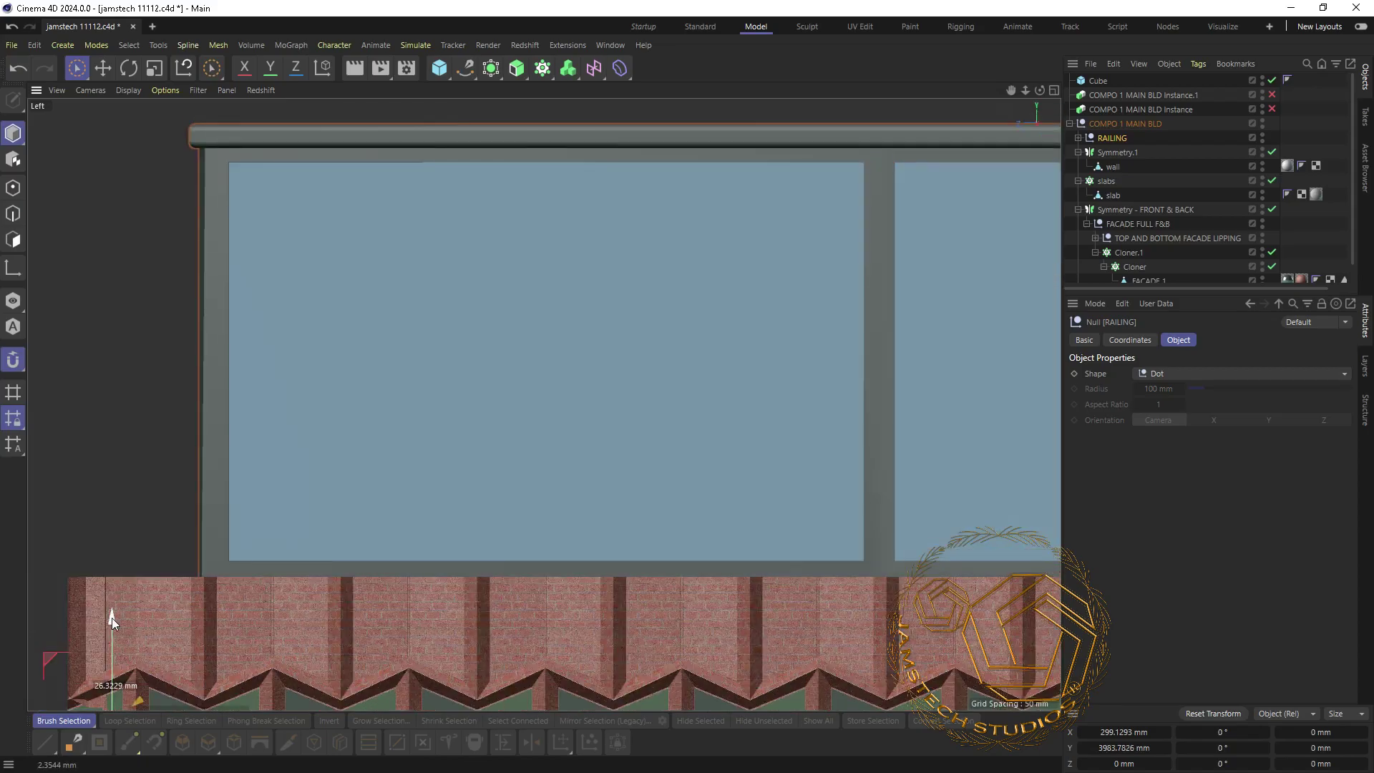
{"action": "scroll", "coordinate": [783, 275], "scroll_direction": "down", "scroll_amount": 3}
{"action": "left_click", "coordinate": [691, 29]}
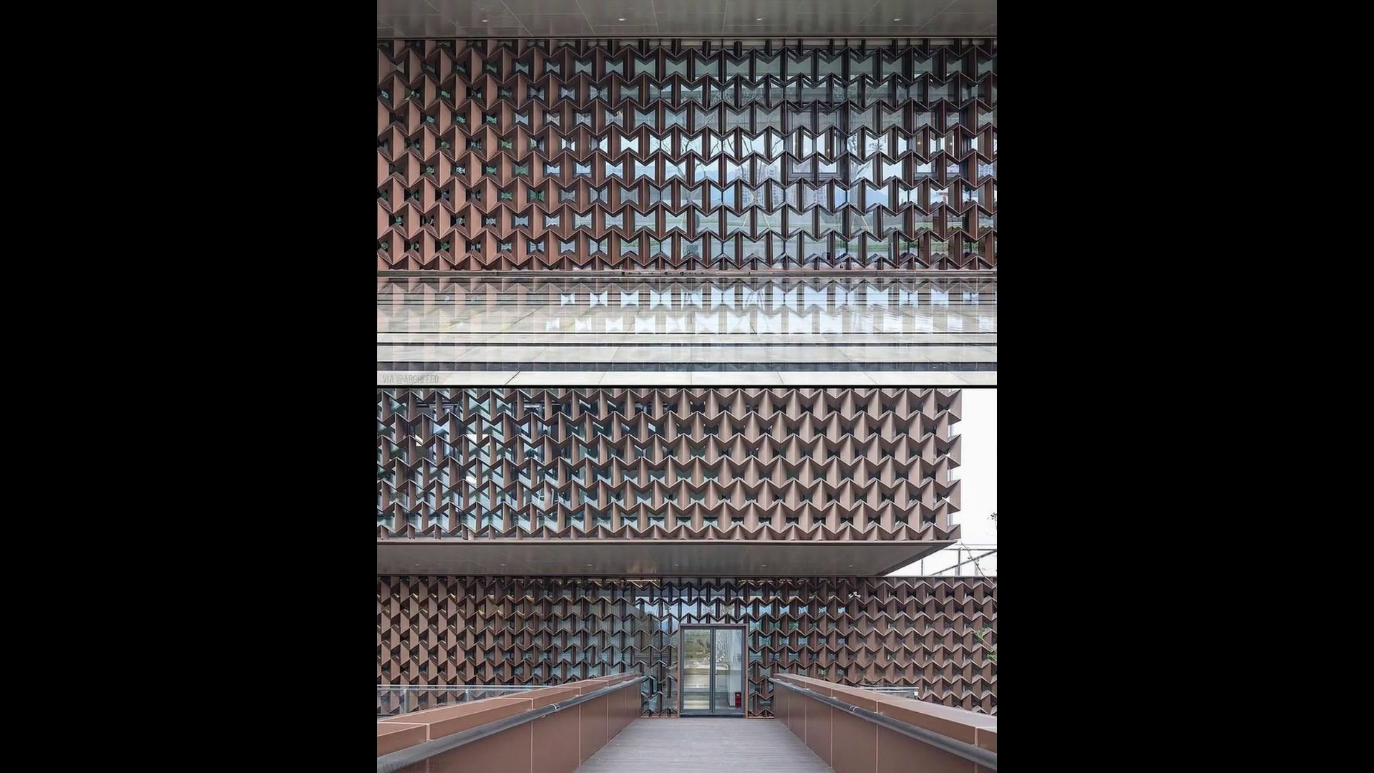